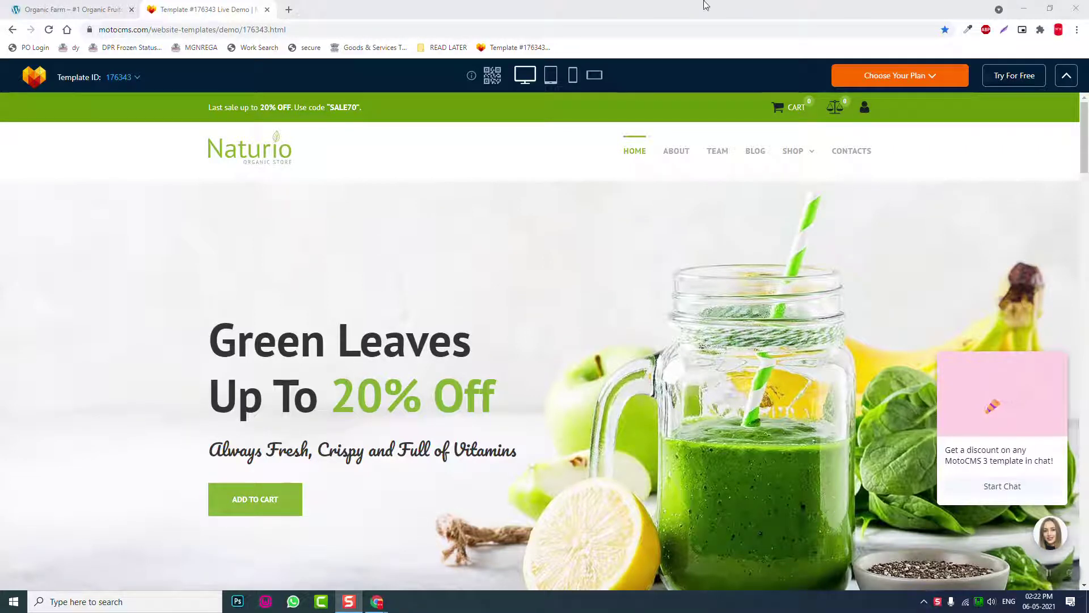
Step: Review the Organic Farm home page from the hero banner down to the footer
{"action": "left_click", "coordinate": [68, 10]}
{"action": "scroll", "coordinate": [523, 252], "scroll_direction": "down", "scroll_amount": 1}
{"action": "scroll", "coordinate": [523, 252], "scroll_direction": "up", "scroll_amount": 1}
{"action": "scroll", "coordinate": [641, 311], "scroll_direction": "down", "scroll_amount": 5}
{"action": "scroll", "coordinate": [641, 311], "scroll_direction": "up", "scroll_amount": 5}
{"action": "scroll", "coordinate": [694, 294], "scroll_direction": "down", "scroll_amount": 3}
{"action": "scroll", "coordinate": [695, 294], "scroll_direction": "up", "scroll_amount": 3}
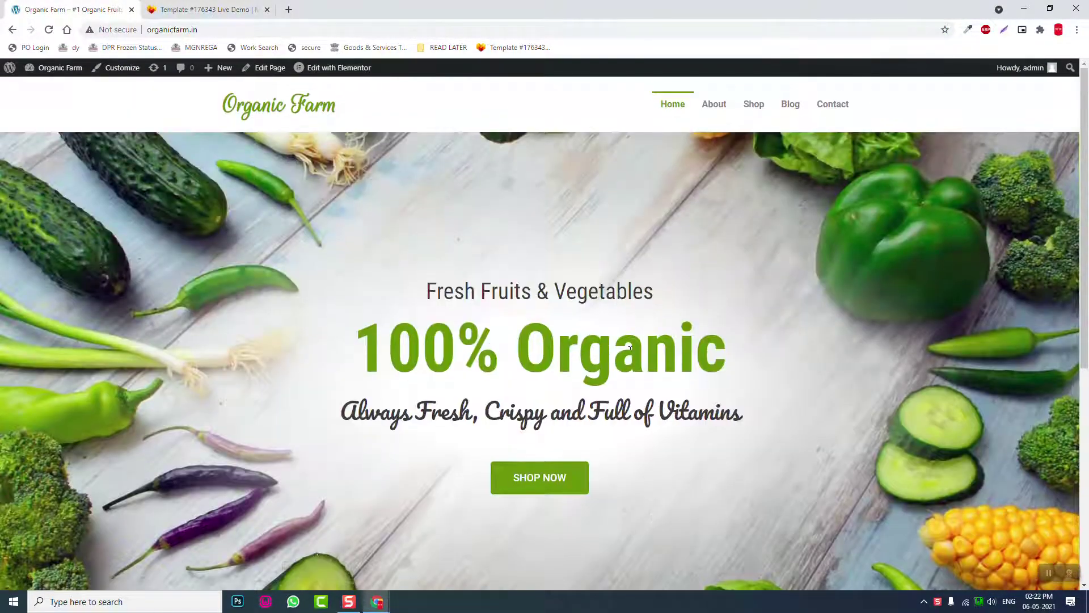
{"action": "scroll", "coordinate": [631, 351], "scroll_direction": "down", "scroll_amount": 2}
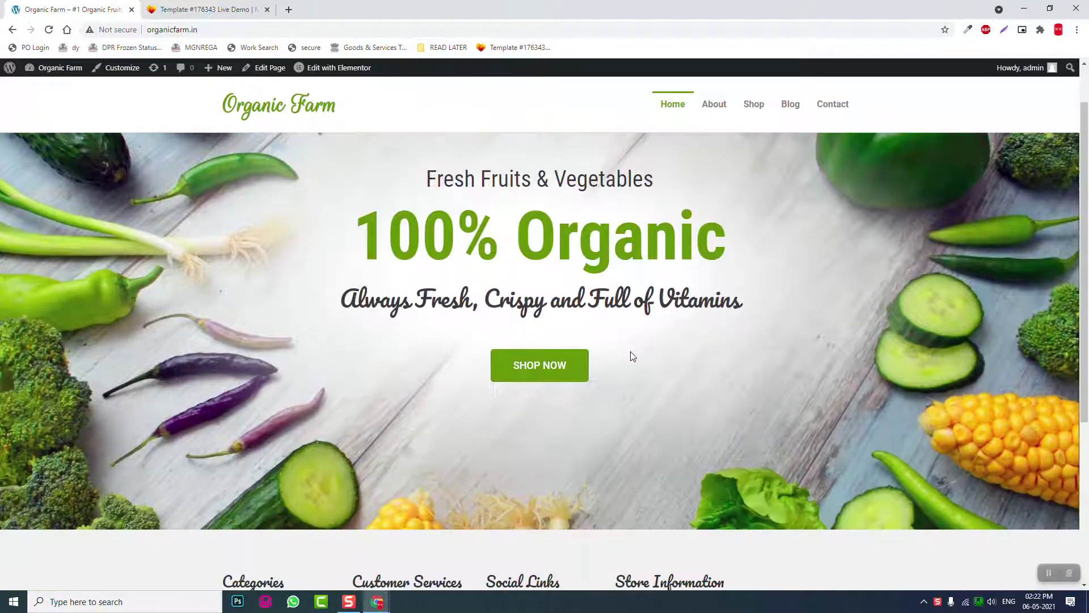
{"action": "scroll", "coordinate": [631, 352], "scroll_direction": "up", "scroll_amount": 2}
Step: Examine the welcome heading and the three numbered feature columns on the Naturio template demo
{"action": "left_click", "coordinate": [210, 9]}
{"action": "scroll", "coordinate": [471, 346], "scroll_direction": "down", "scroll_amount": 6}
{"action": "scroll", "coordinate": [608, 378], "scroll_direction": "up", "scroll_amount": 1}
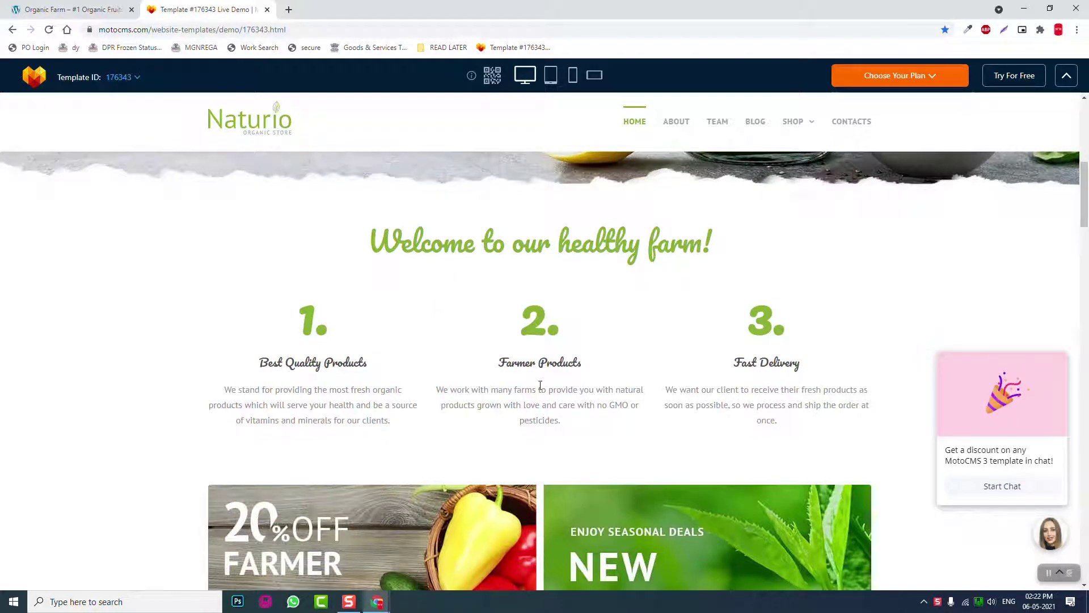
{"action": "left_click_drag", "start_coordinate": [265, 363], "coordinate": [389, 365]}
{"action": "left_click", "coordinate": [590, 351]}
{"action": "left_click_drag", "start_coordinate": [590, 359], "coordinate": [480, 358]}
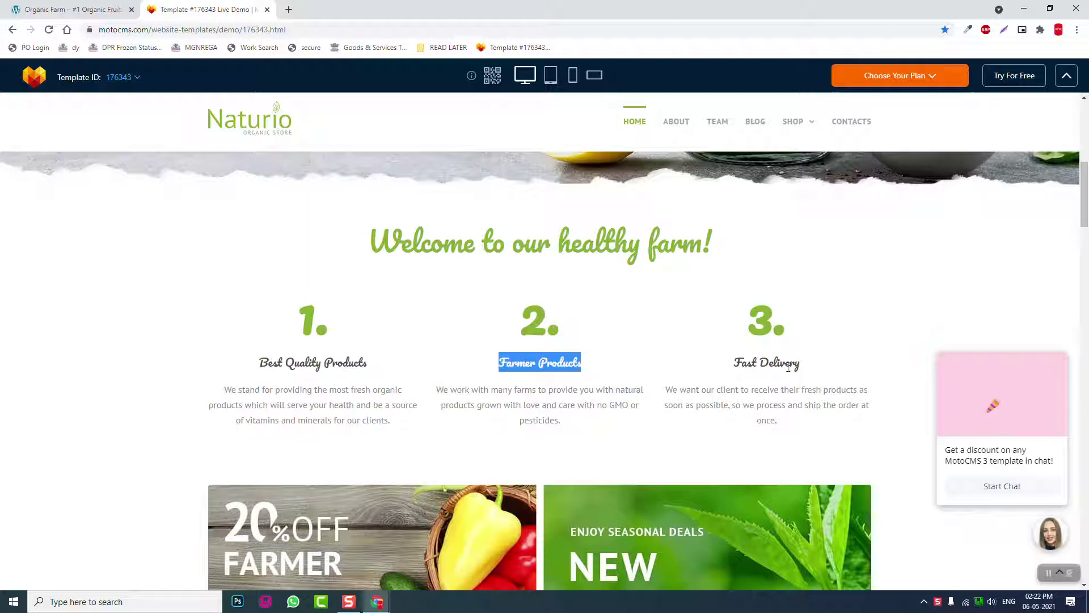
{"action": "left_click_drag", "start_coordinate": [809, 364], "coordinate": [693, 364]}
{"action": "left_click", "coordinate": [745, 363]}
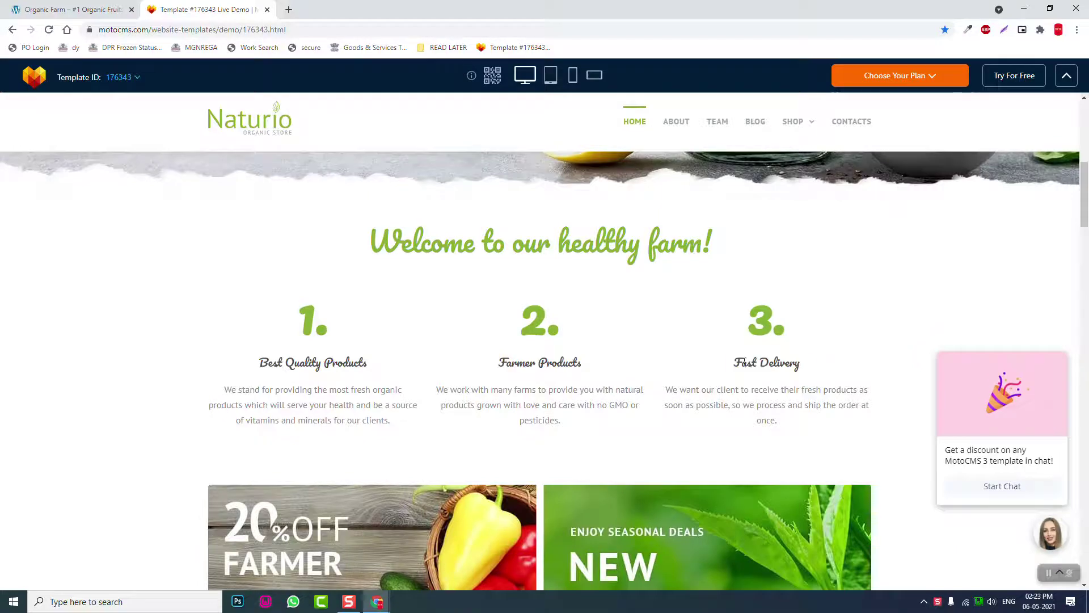
Step: Return to the Organic Farm home page and open it for editing with Elementor
{"action": "left_click", "coordinate": [85, 9]}
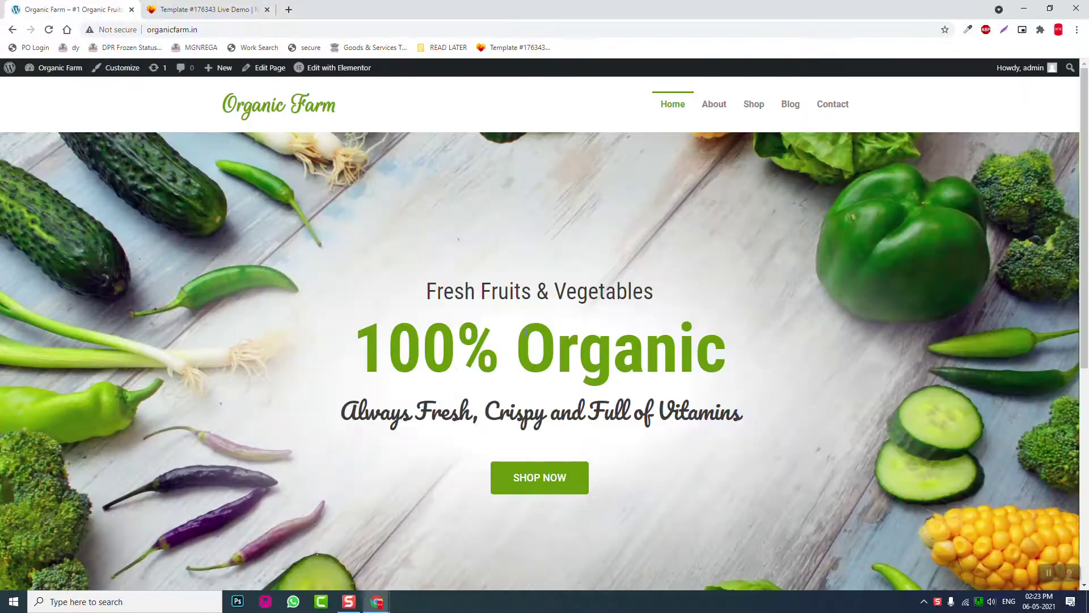
{"action": "scroll", "coordinate": [553, 323], "scroll_direction": "down", "scroll_amount": 5}
{"action": "scroll", "coordinate": [553, 323], "scroll_direction": "up", "scroll_amount": 3}
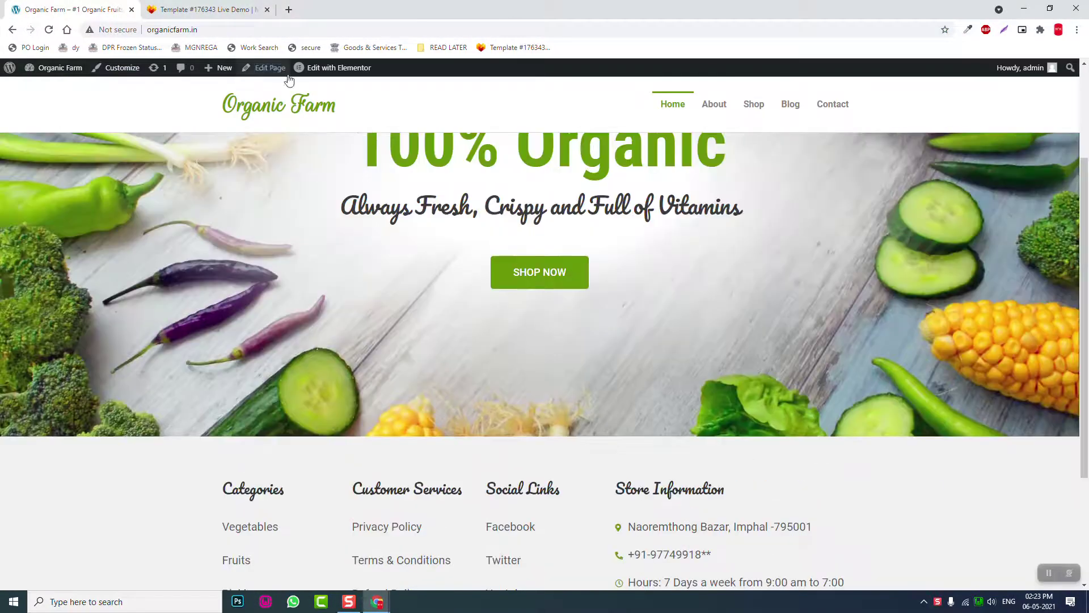
{"action": "mouse_move", "coordinate": [332, 78]}
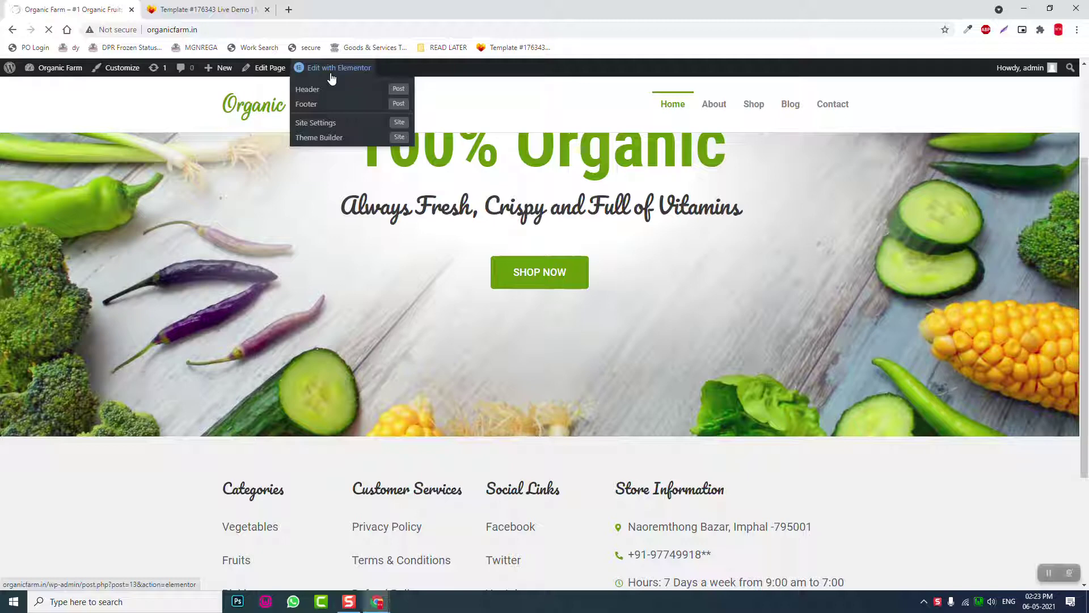
{"action": "left_click", "coordinate": [332, 77]}
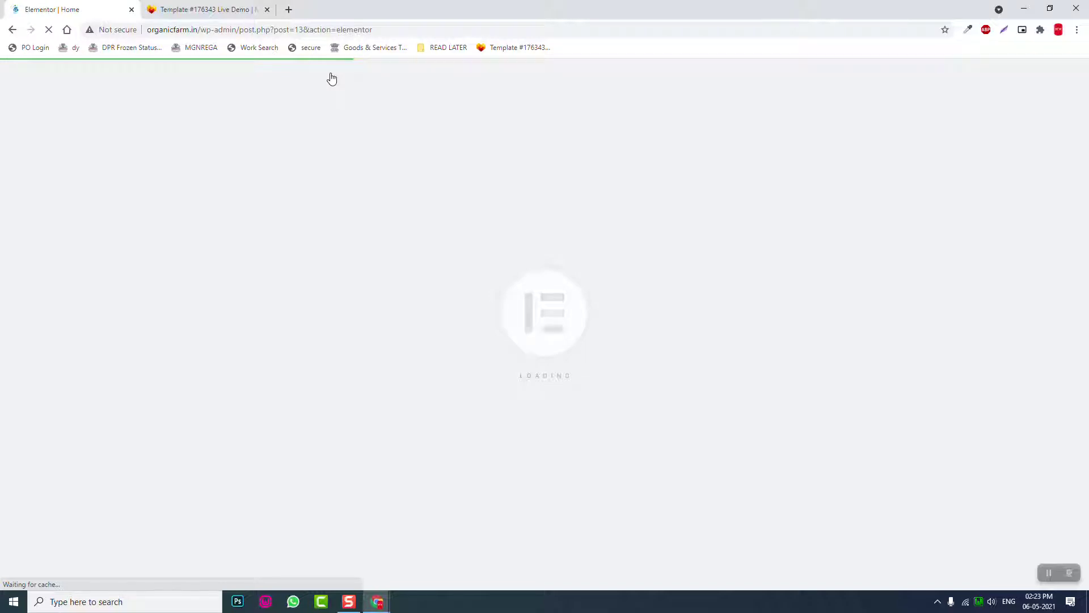
Step: Examine the template demo's feature columns, promotional banners and Our Products grid
{"action": "left_click", "coordinate": [258, 8]}
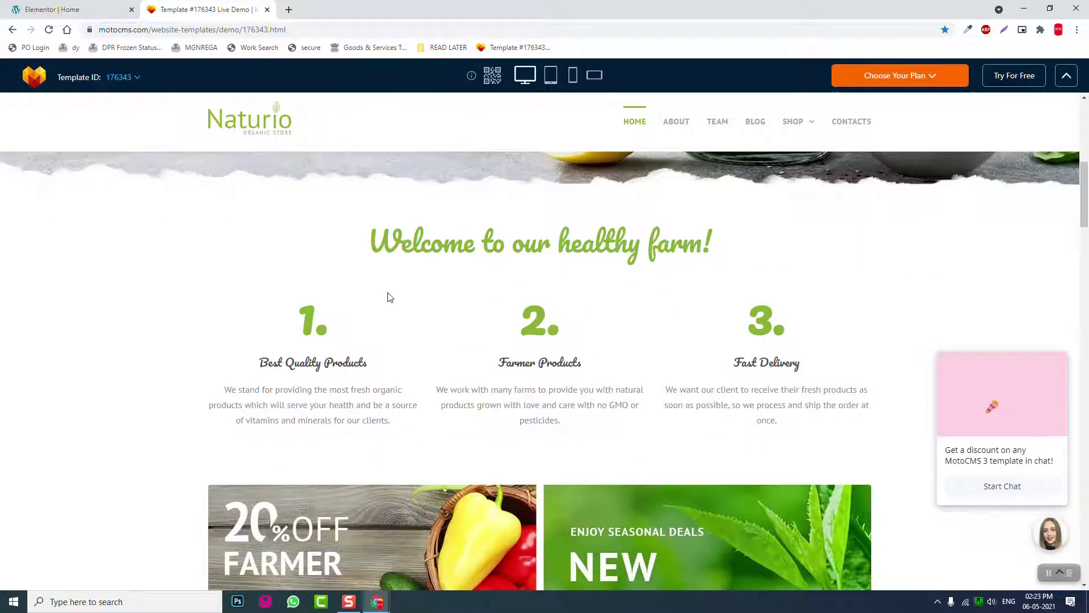
{"action": "scroll", "coordinate": [389, 298], "scroll_direction": "down", "scroll_amount": 2}
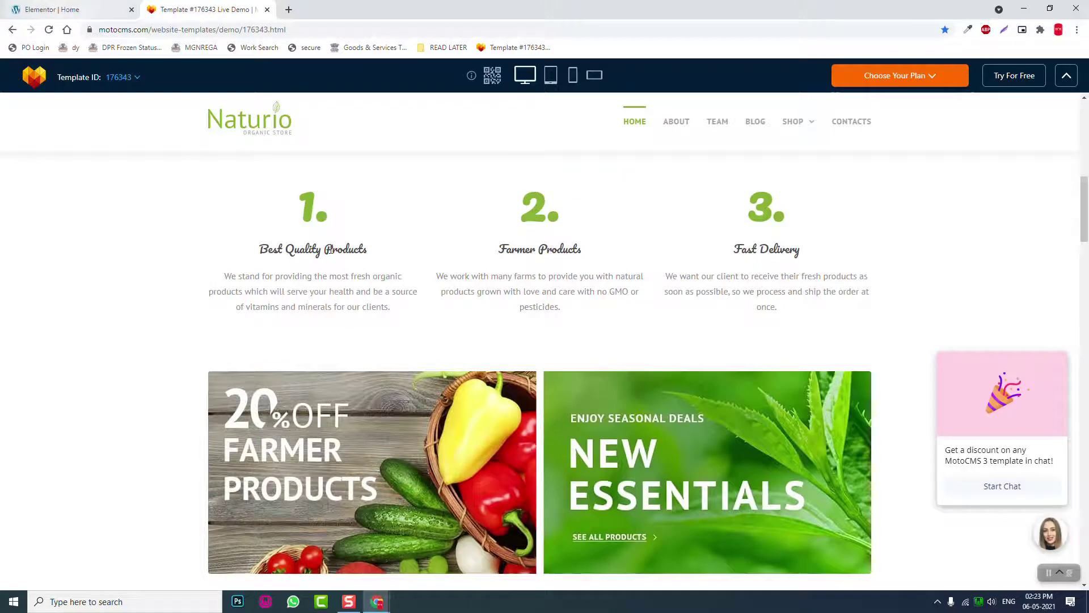
{"action": "scroll", "coordinate": [330, 249], "scroll_direction": "down", "scroll_amount": 4}
{"action": "scroll", "coordinate": [330, 250], "scroll_direction": "up", "scroll_amount": 3}
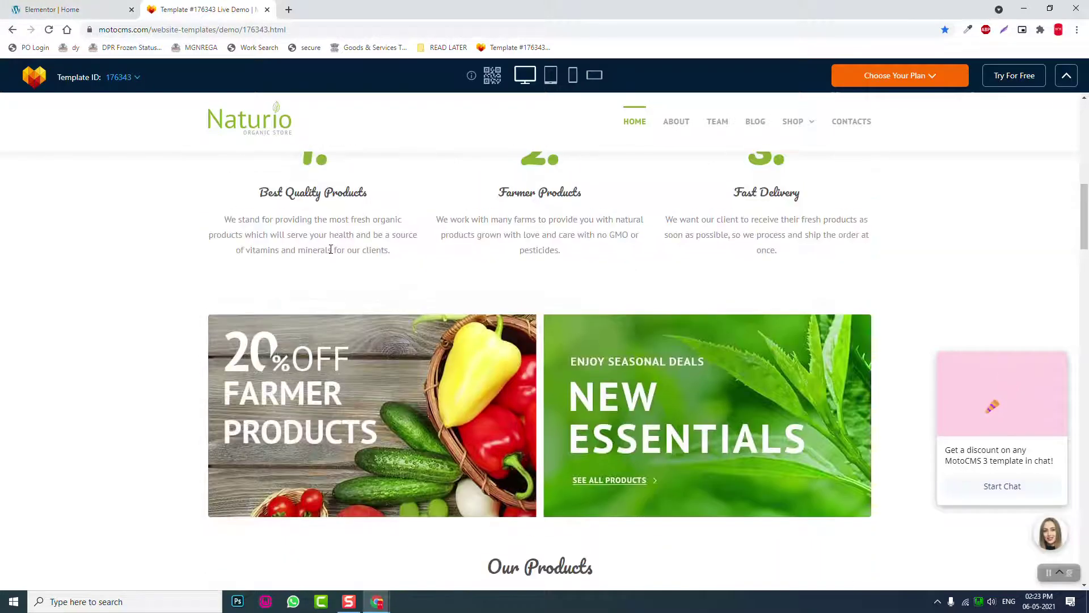
{"action": "left_click", "coordinate": [121, 7]}
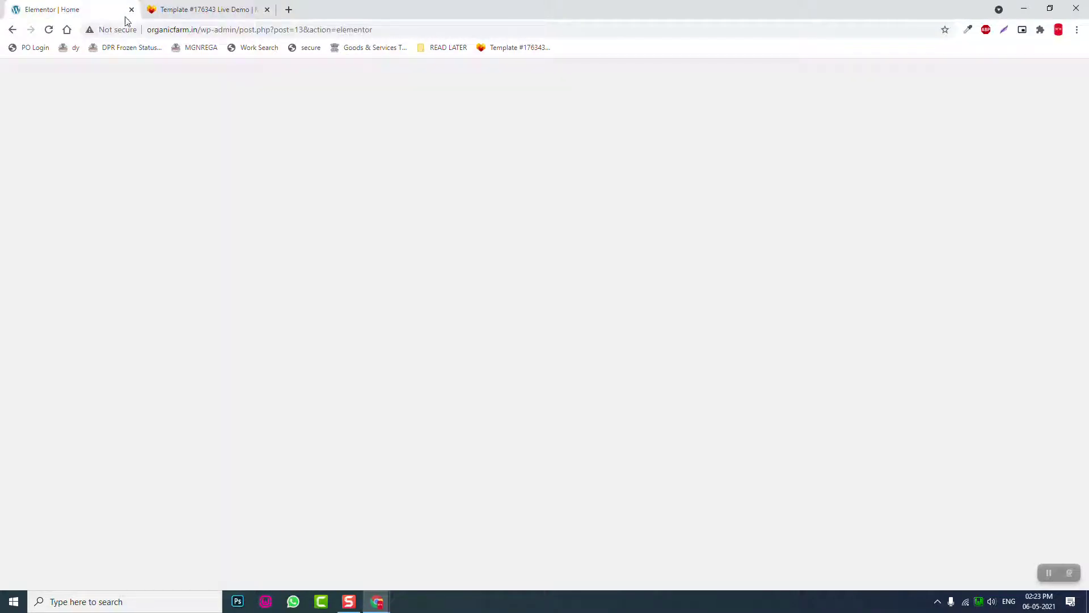
{"action": "left_click", "coordinate": [202, 7]}
{"action": "scroll", "coordinate": [226, 165], "scroll_direction": "down", "scroll_amount": 3}
{"action": "scroll", "coordinate": [229, 170], "scroll_direction": "down", "scroll_amount": 3}
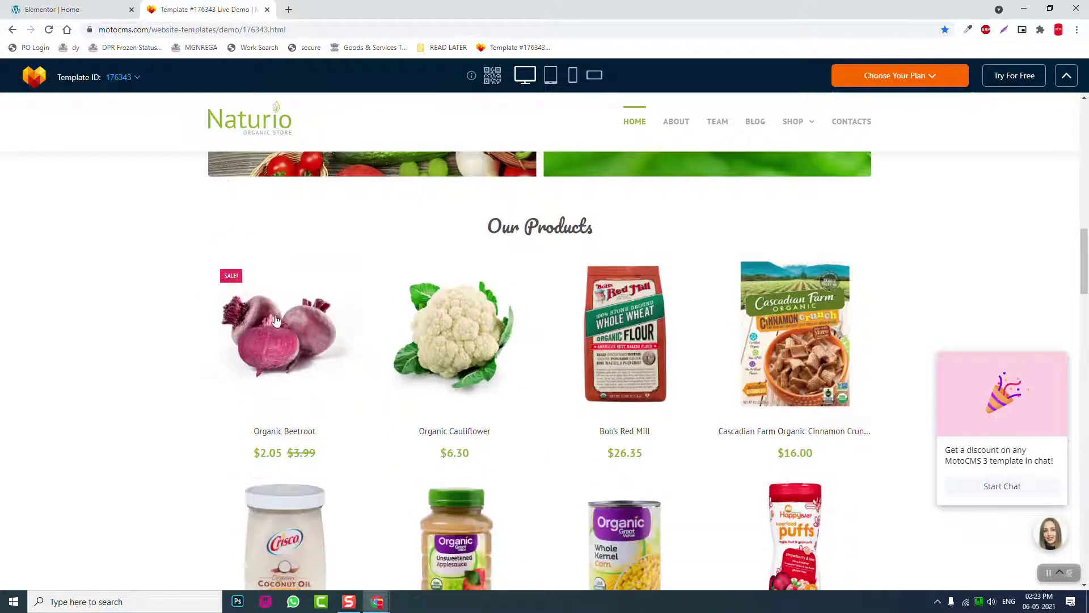
Step: Add a new single-column section below the hero banner in the Elementor editor of the home page
{"action": "left_click", "coordinate": [71, 3]}
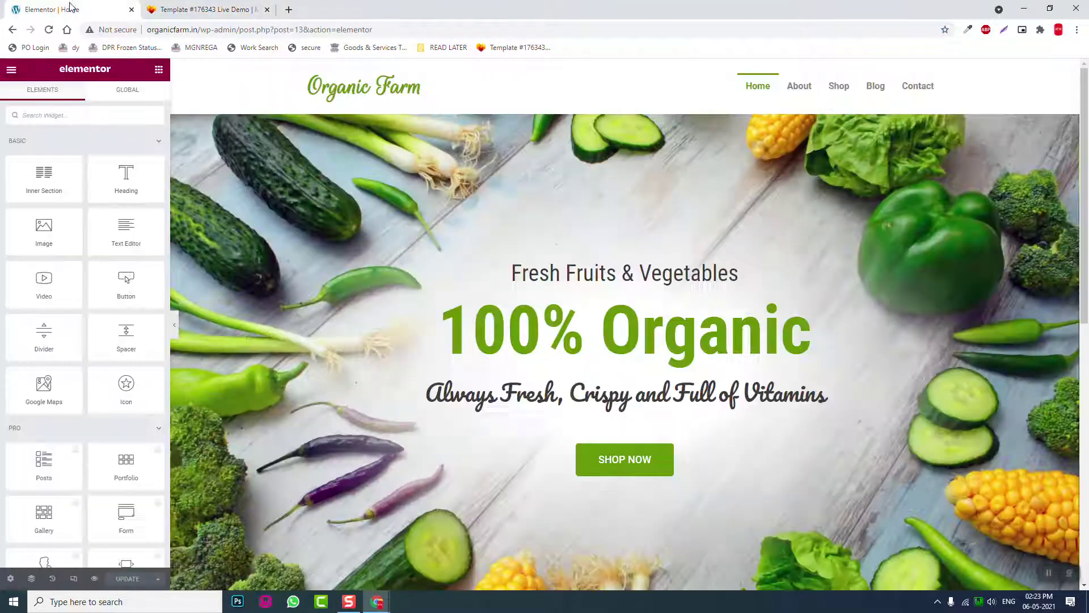
{"action": "scroll", "coordinate": [519, 247], "scroll_direction": "down", "scroll_amount": 8}
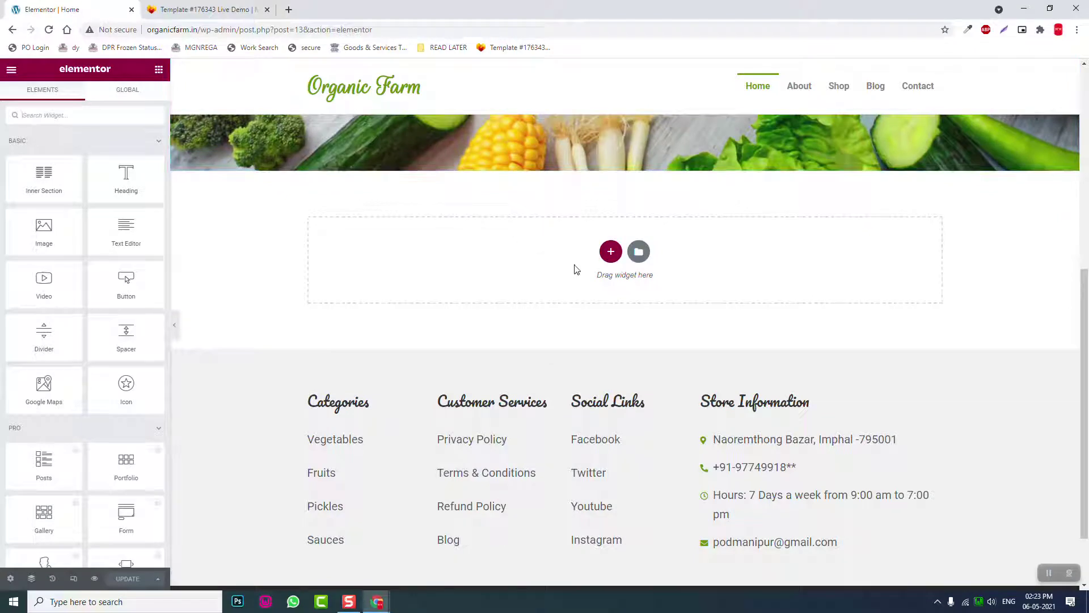
{"action": "left_click", "coordinate": [611, 251]}
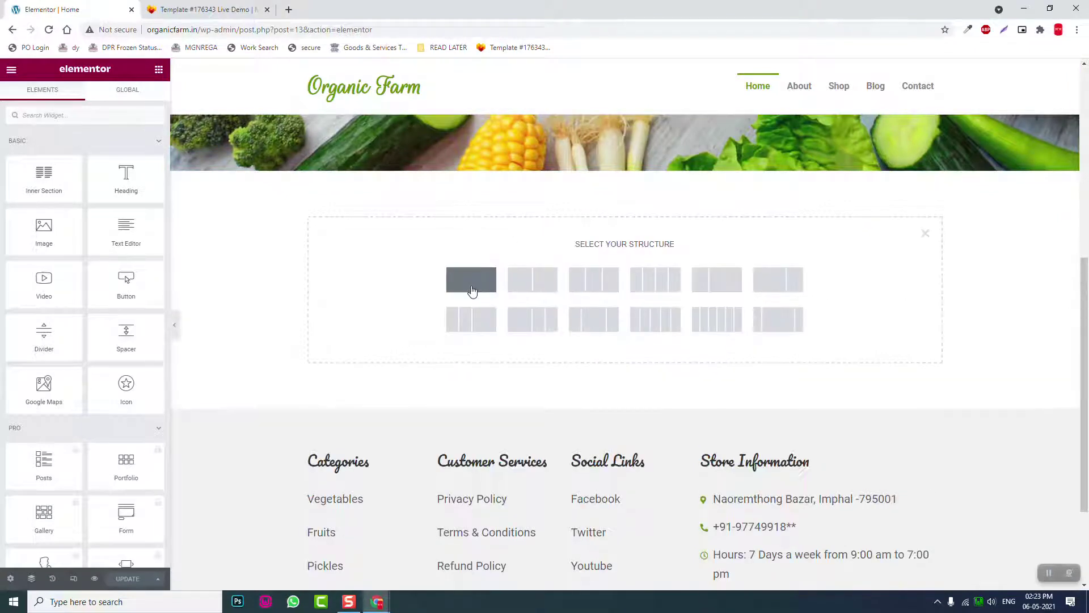
{"action": "left_click", "coordinate": [464, 295]}
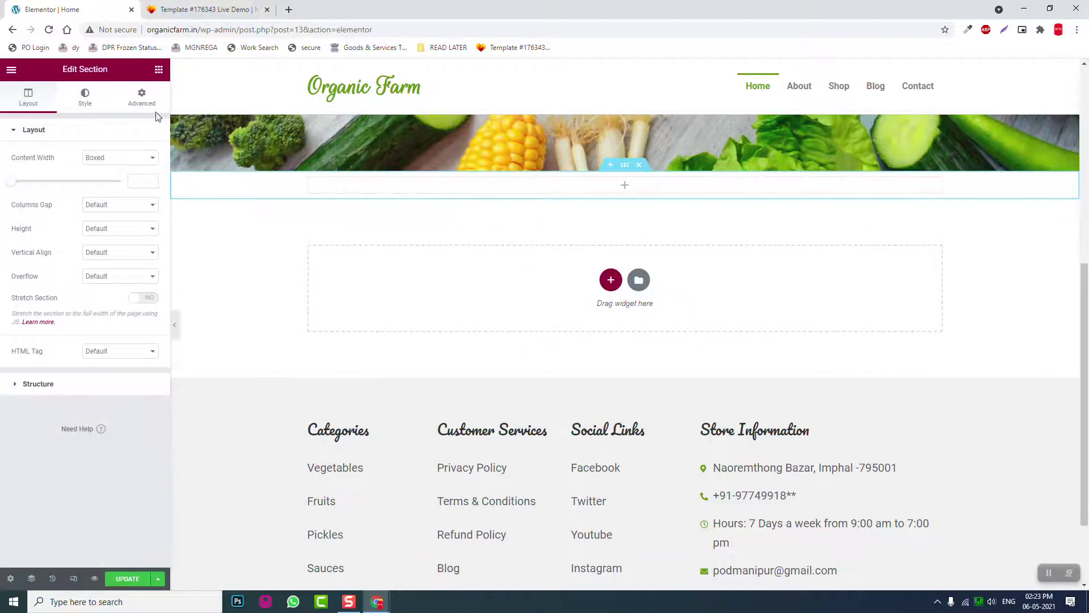
Step: Set the new section's top padding to 150 px and bottom padding to 50 px
{"action": "left_click", "coordinate": [142, 97]}
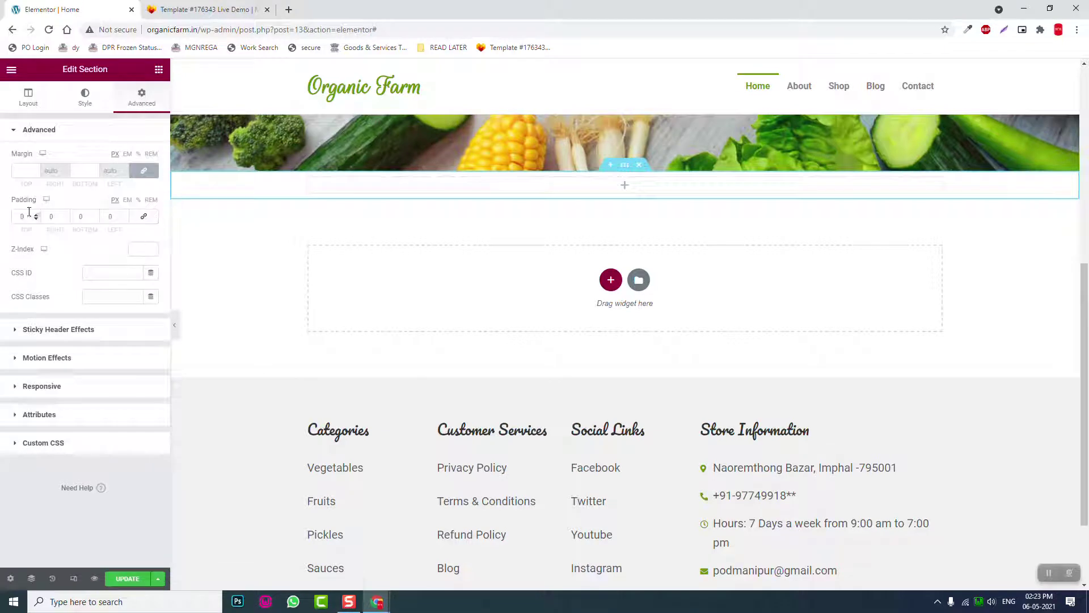
{"action": "type", "text": "150"}
{"action": "key", "text": "Tab"}
{"action": "key", "text": "Tab"}
{"action": "type", "text": "50"}
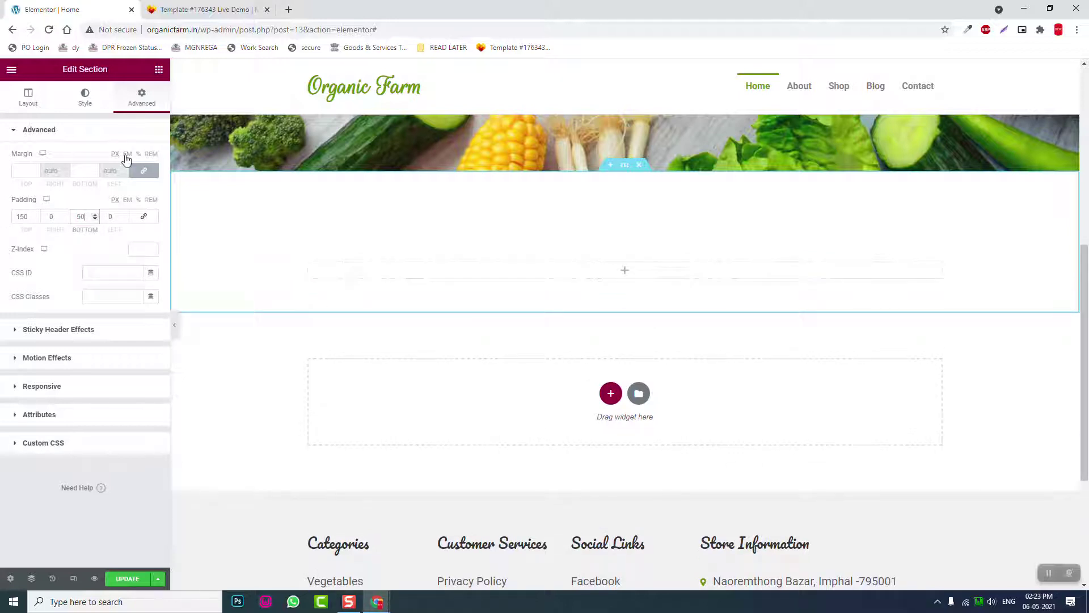
Step: Set the new section's vertical alignment to Middle
{"action": "left_click", "coordinate": [31, 99]}
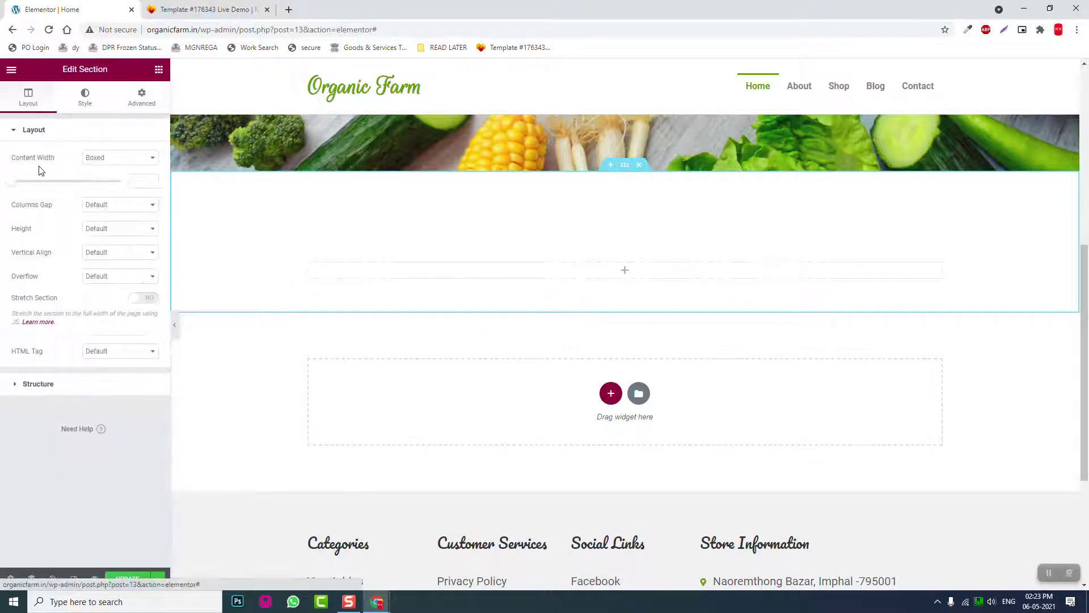
{"action": "left_click", "coordinate": [107, 250]}
{"action": "left_click", "coordinate": [117, 287]}
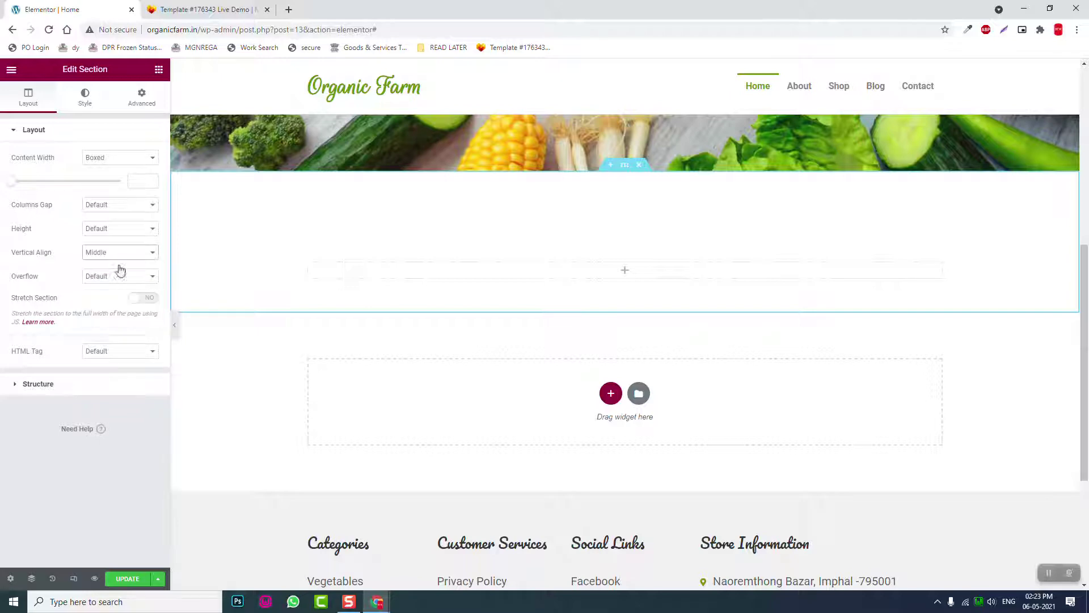
Step: Copy the hero's "Always Fresh, Crispy and Full of Vitamins" heading into the new section and set its HTML tag to H2
{"action": "left_click", "coordinate": [158, 69]}
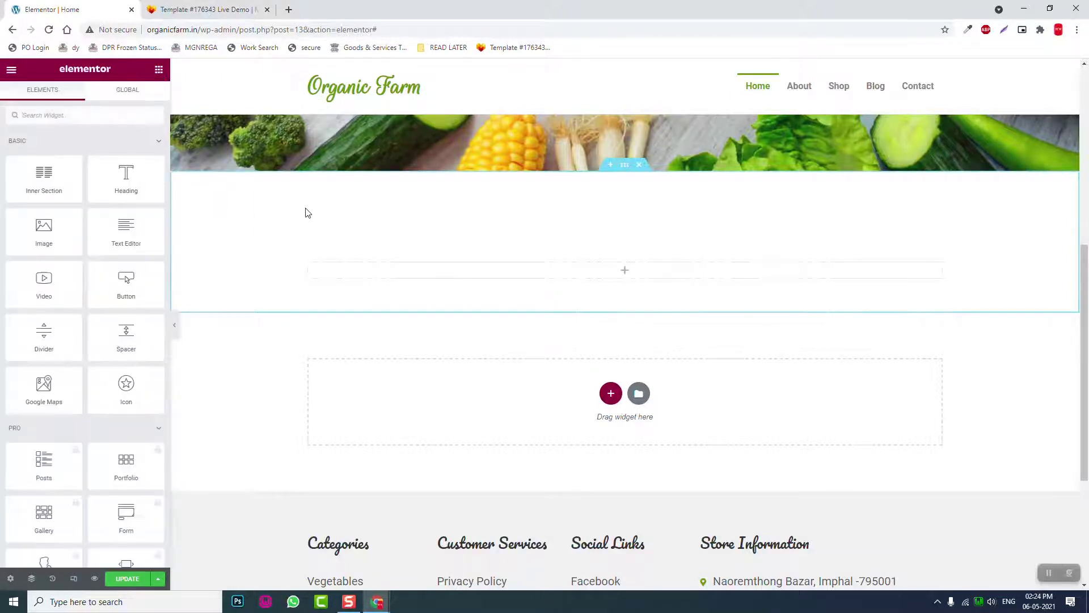
{"action": "scroll", "coordinate": [272, 219], "scroll_direction": "up", "scroll_amount": 6}
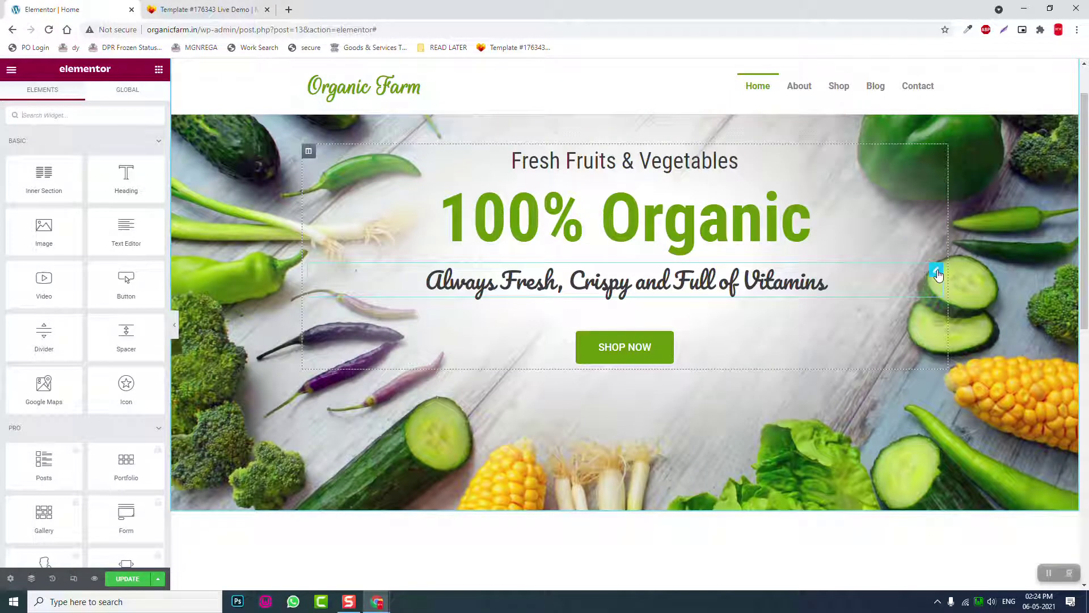
{"action": "right_click", "coordinate": [938, 274]}
{"action": "left_click", "coordinate": [834, 264]}
{"action": "scroll", "coordinate": [726, 265], "scroll_direction": "down", "scroll_amount": 4}
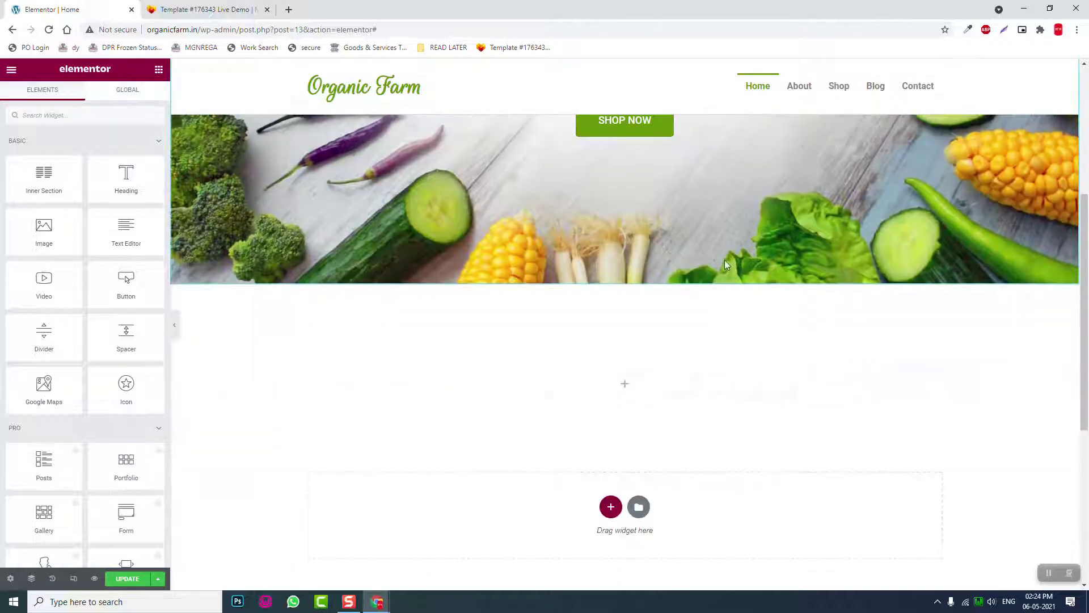
{"action": "right_click", "coordinate": [690, 390]}
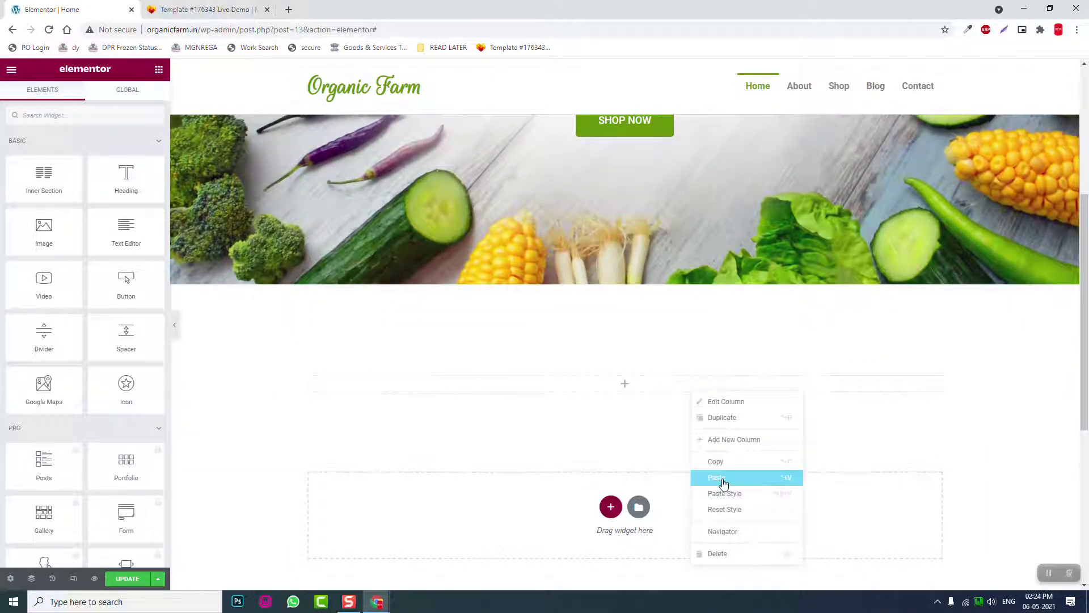
{"action": "left_click", "coordinate": [723, 479]}
{"action": "left_click", "coordinate": [132, 295]}
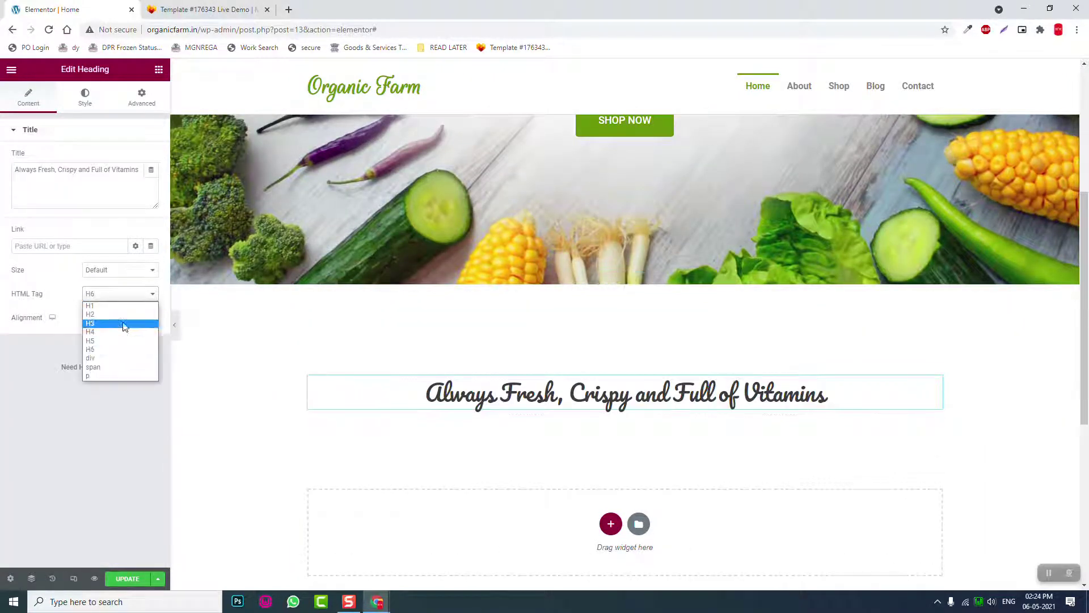
{"action": "left_click", "coordinate": [124, 314]}
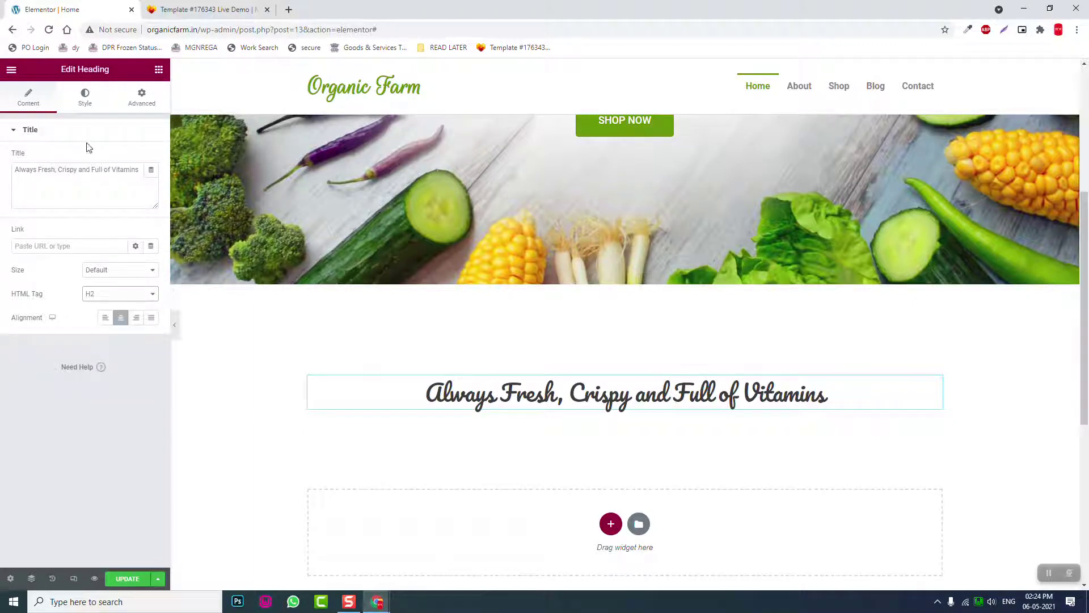
Step: Replace the pasted heading's title with the template's welcome text, reworded to "Welcome to our organic farm!"
{"action": "left_click", "coordinate": [204, 9]}
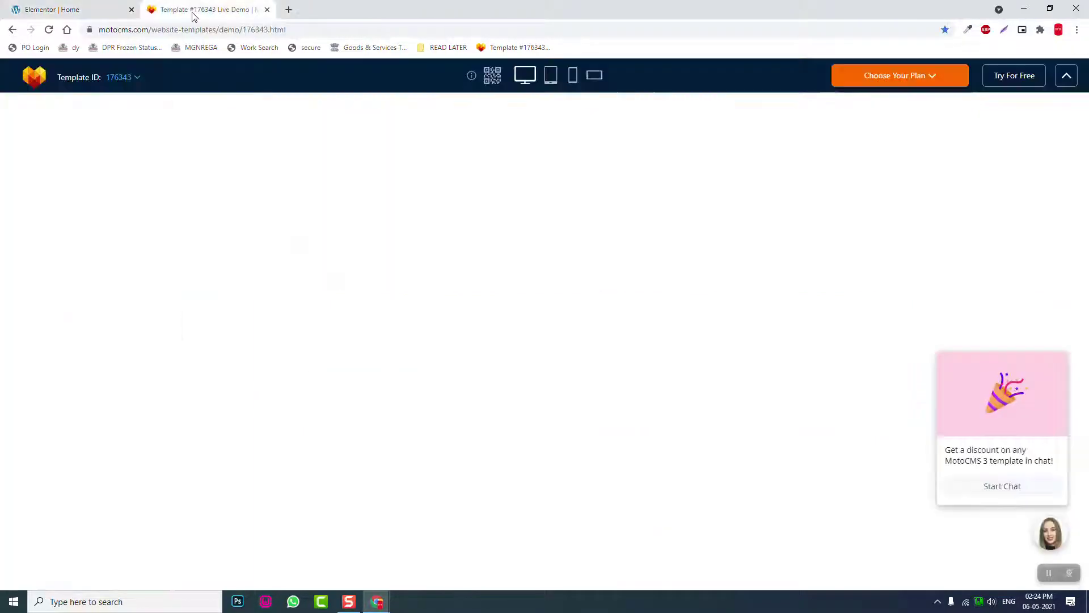
{"action": "scroll", "coordinate": [562, 306], "scroll_direction": "up", "scroll_amount": 10}
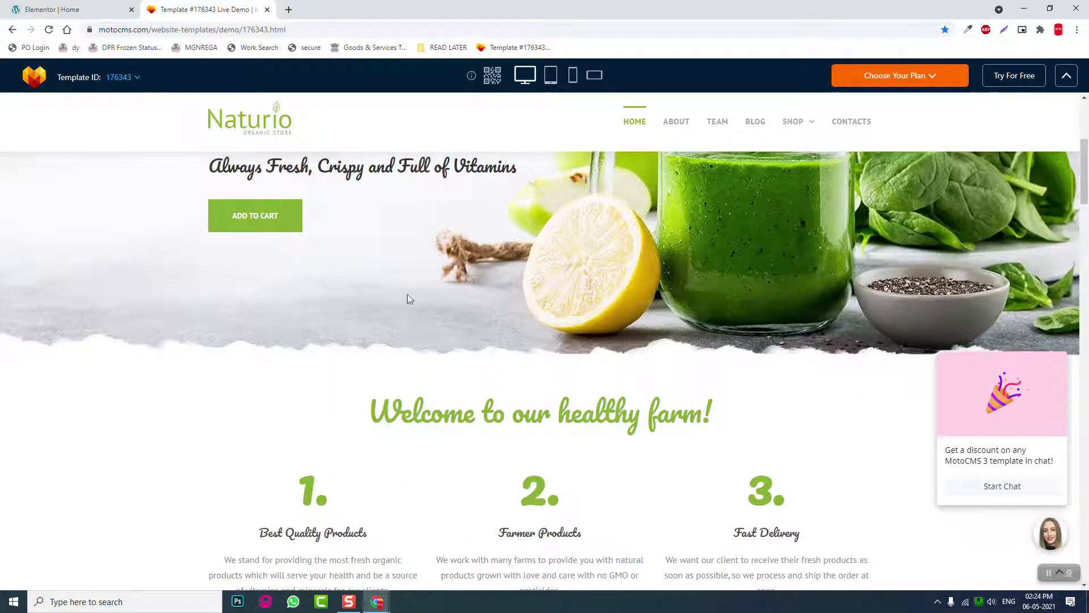
{"action": "left_click", "coordinate": [62, 9]}
{"action": "left_click", "coordinate": [193, 9]}
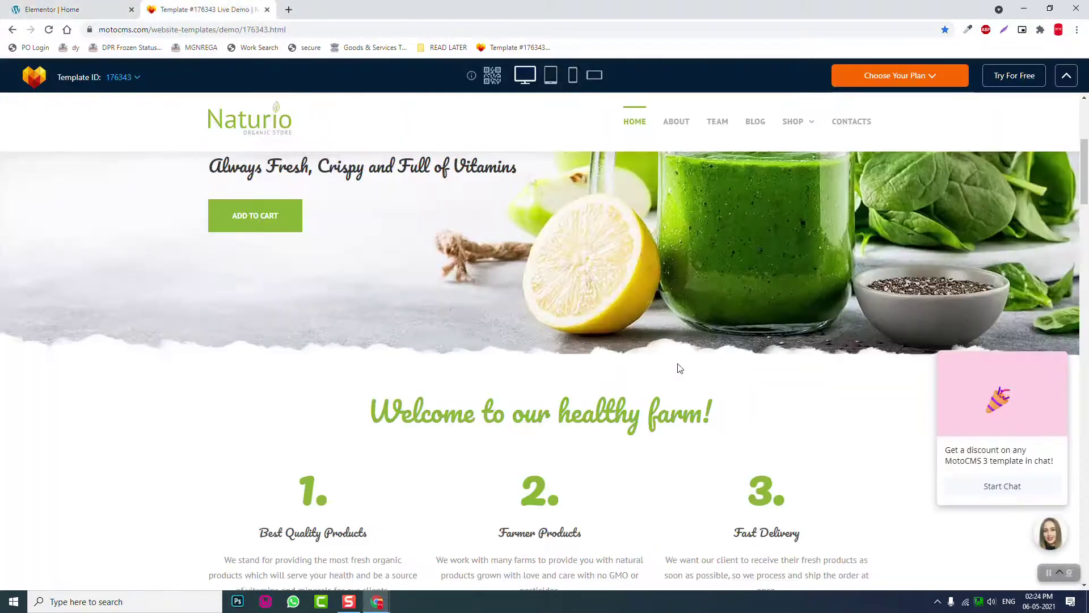
{"action": "left_click_drag", "start_coordinate": [717, 414], "coordinate": [317, 409]}
{"action": "key", "text": "ctrl+c"}
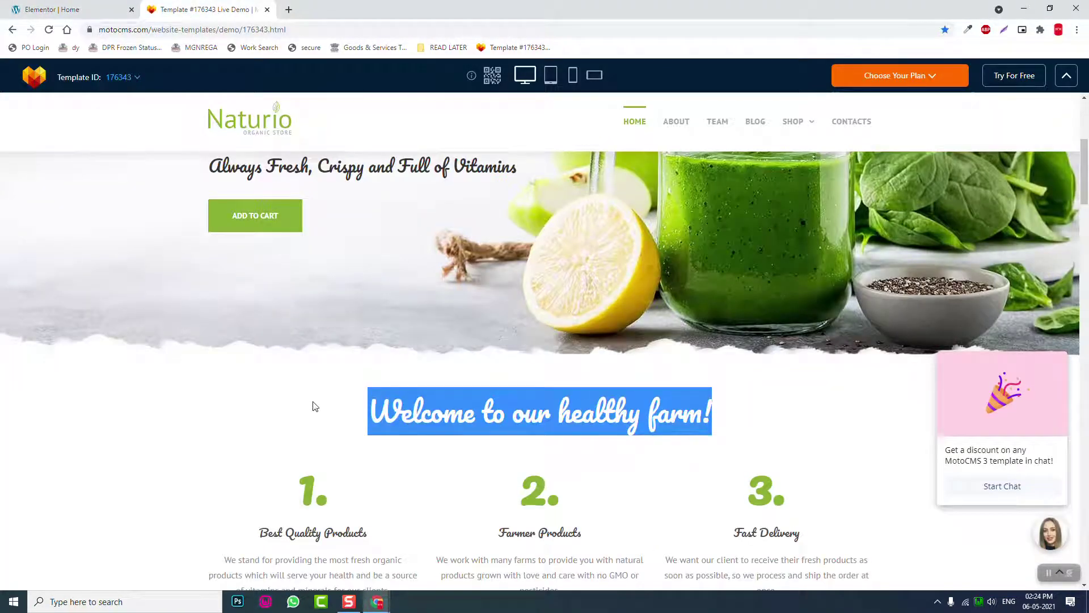
{"action": "left_click", "coordinate": [113, 9]}
{"action": "triple_click", "coordinate": [133, 169]}
{"action": "key", "text": "ctrl+v"}
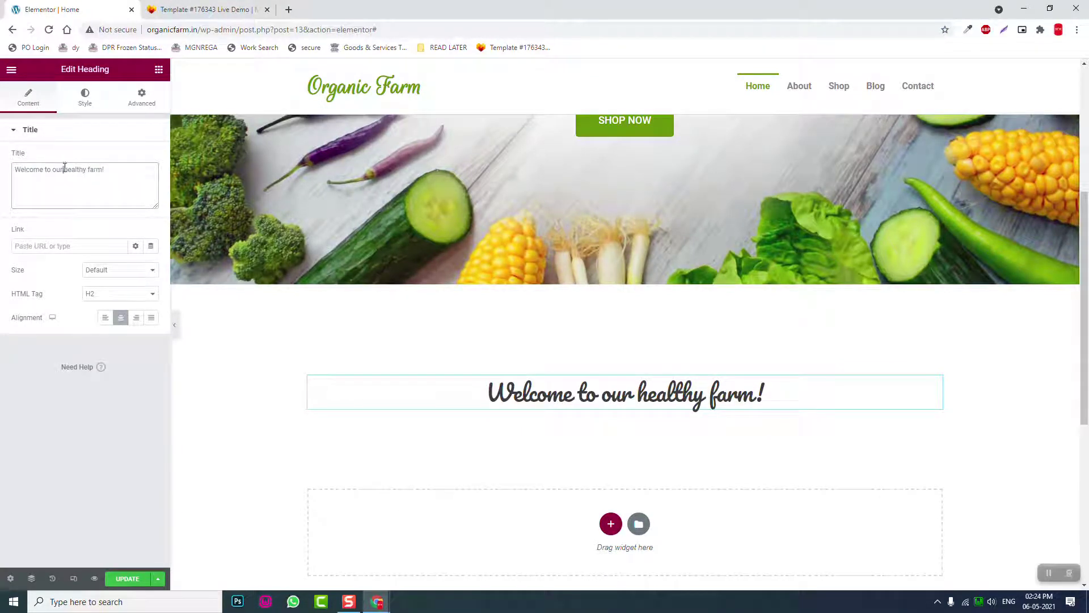
{"action": "left_click", "coordinate": [123, 173]}
{"action": "type", "text": "organic"}
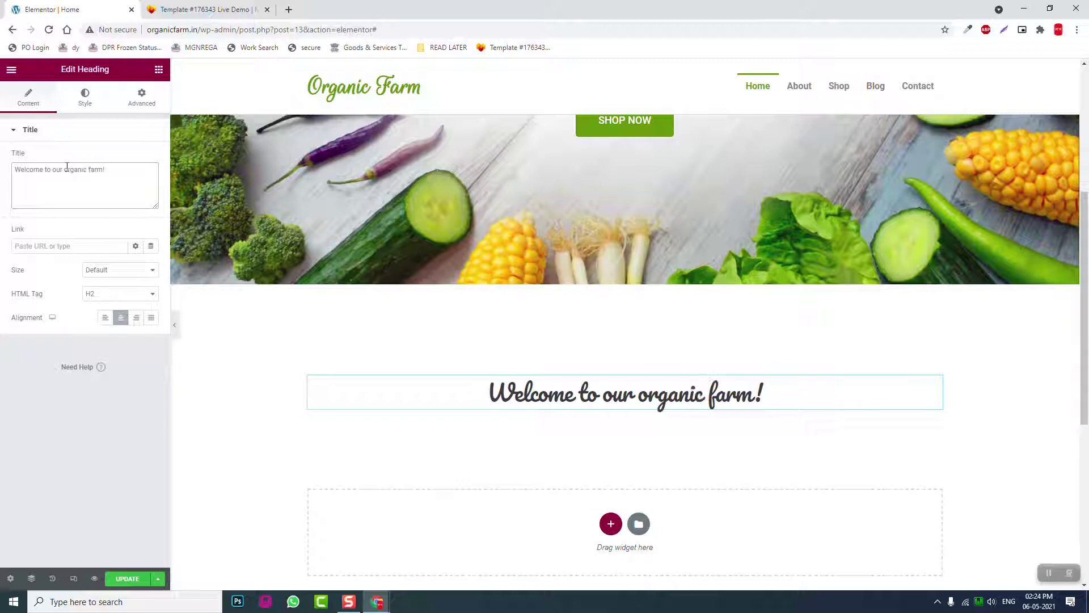
Step: Set the welcome heading's text colour to the green #679509 taken from the colour picker's history
{"action": "left_click", "coordinate": [86, 98]}
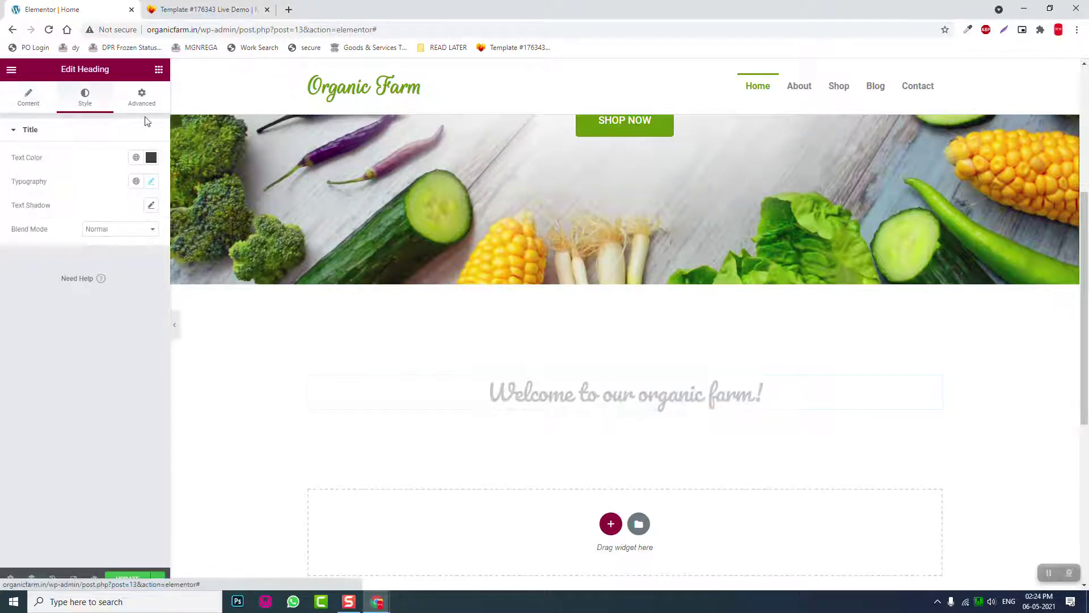
{"action": "left_click", "coordinate": [968, 29]}
{"action": "left_click", "coordinate": [925, 121]}
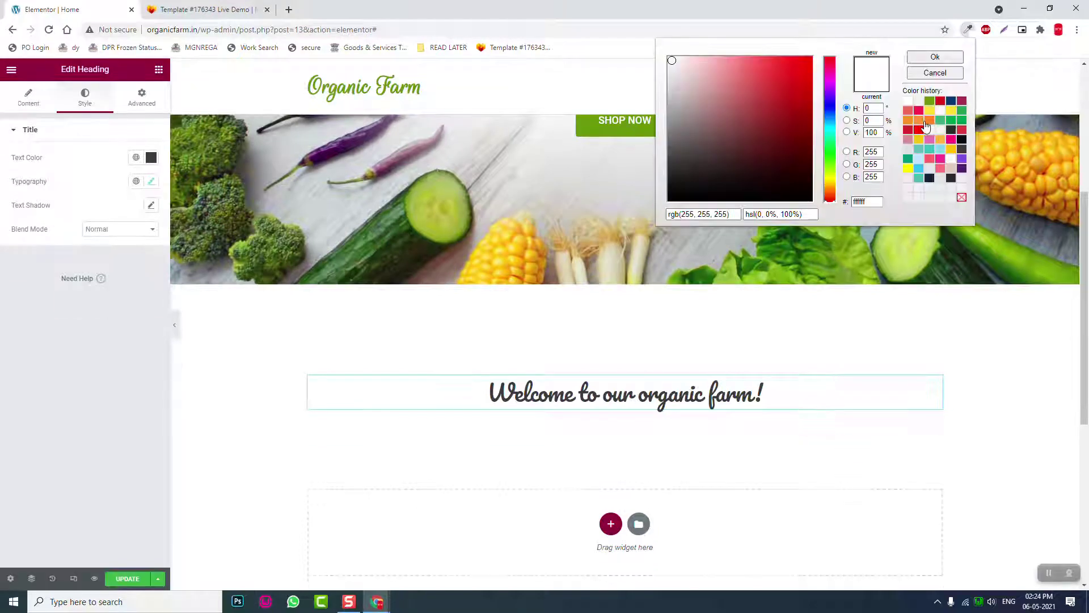
{"action": "left_click", "coordinate": [929, 101]}
{"action": "double_click", "coordinate": [881, 202]}
{"action": "key", "text": "ctrl+c"}
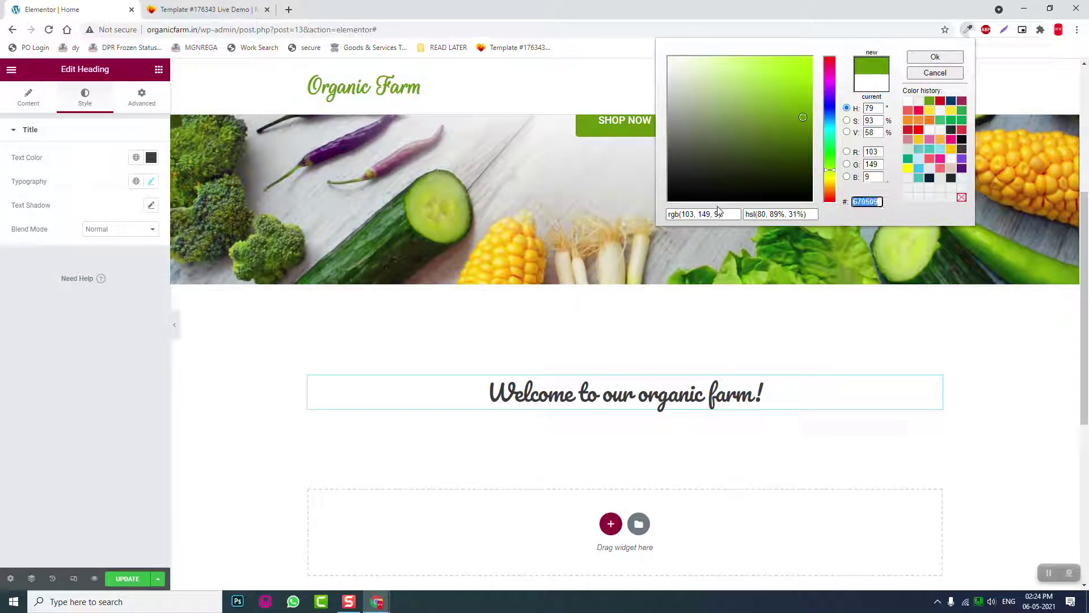
{"action": "left_click", "coordinate": [152, 158]}
{"action": "key", "text": "ctrl+v"}
{"action": "left_click", "coordinate": [287, 437]}
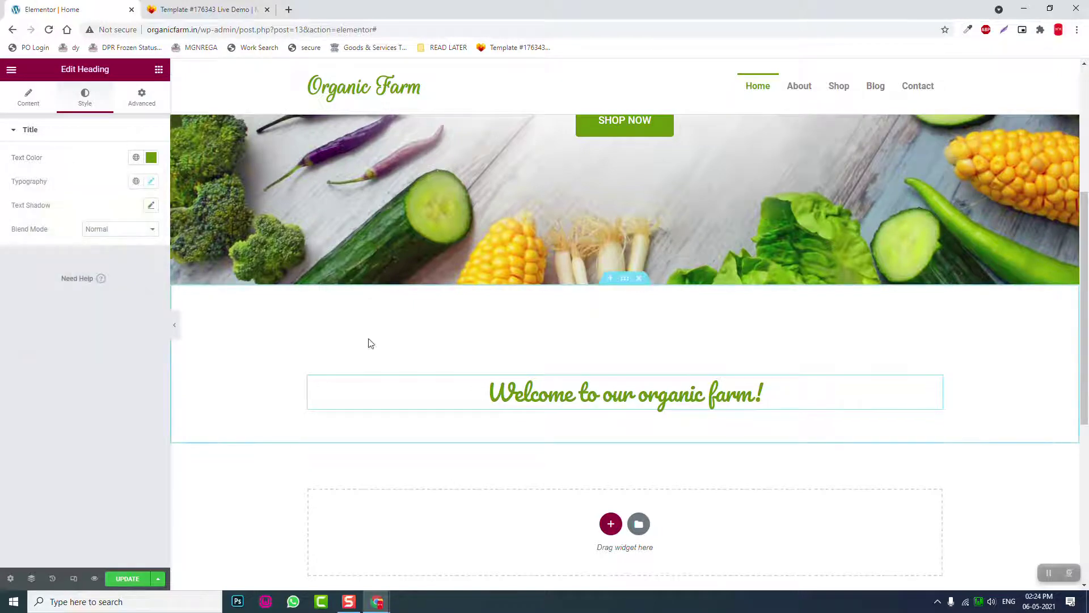
Step: Compare the welcome heading with the template's version and set its font size to 60 px
{"action": "left_click", "coordinate": [200, 10]}
{"action": "left_click", "coordinate": [522, 442]}
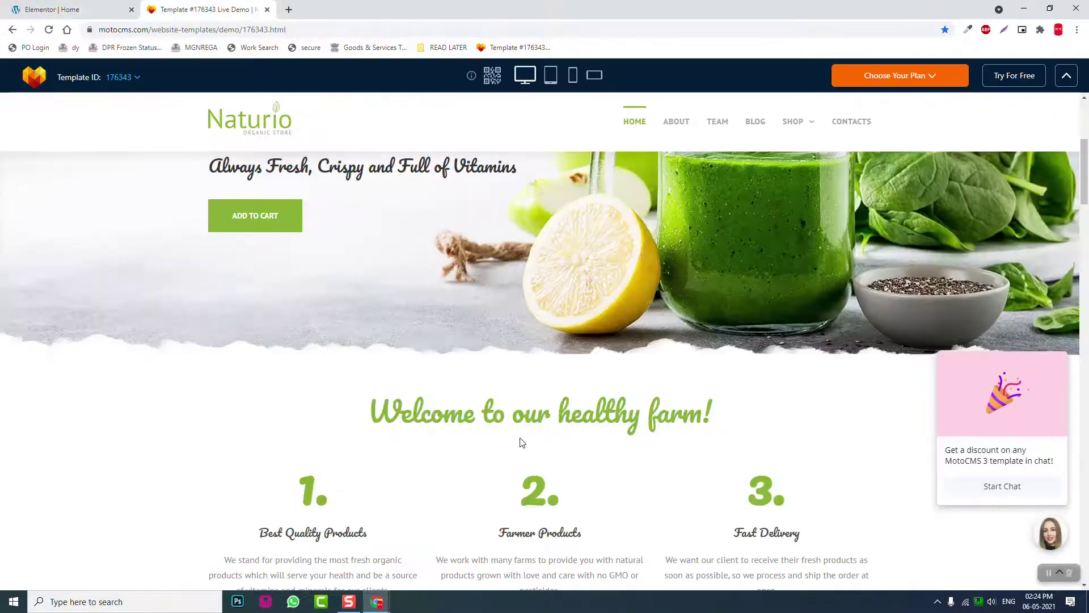
{"action": "left_click", "coordinate": [40, 6]}
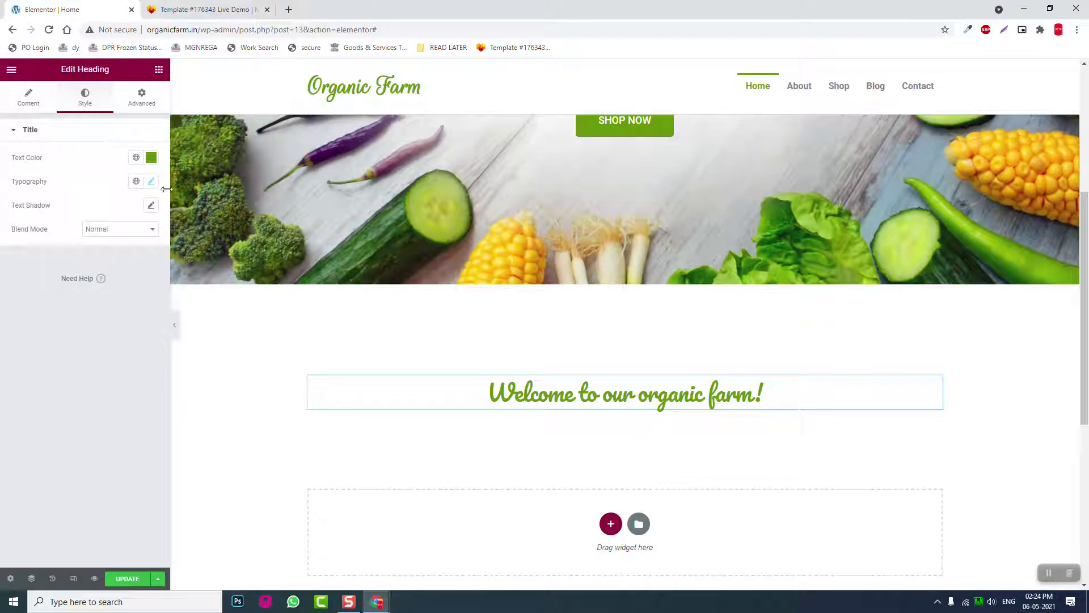
{"action": "left_click", "coordinate": [151, 181]}
{"action": "left_click", "coordinate": [5, 272]}
{"action": "left_click", "coordinate": [150, 182]}
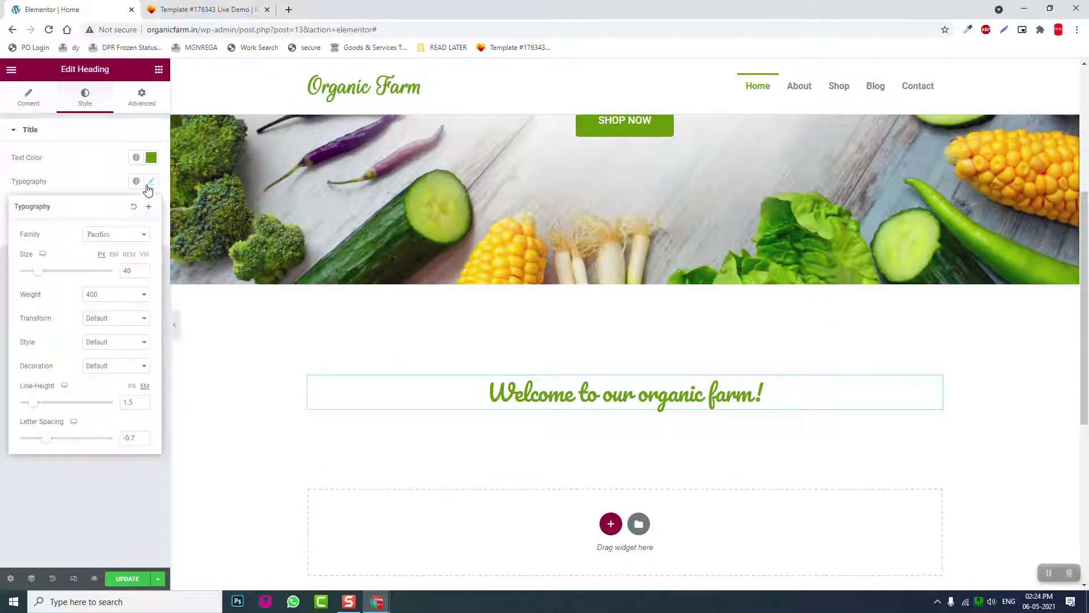
{"action": "left_click", "coordinate": [137, 270]}
{"action": "key", "text": "BackSpace"}
{"action": "key", "text": "BackSpace"}
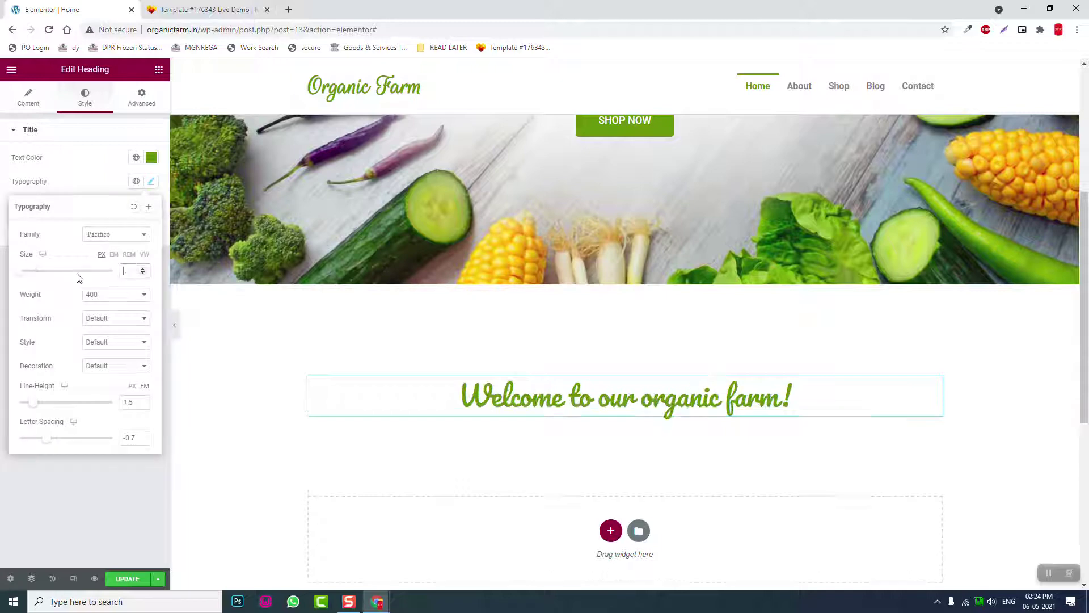
{"action": "type", "text": "60"}
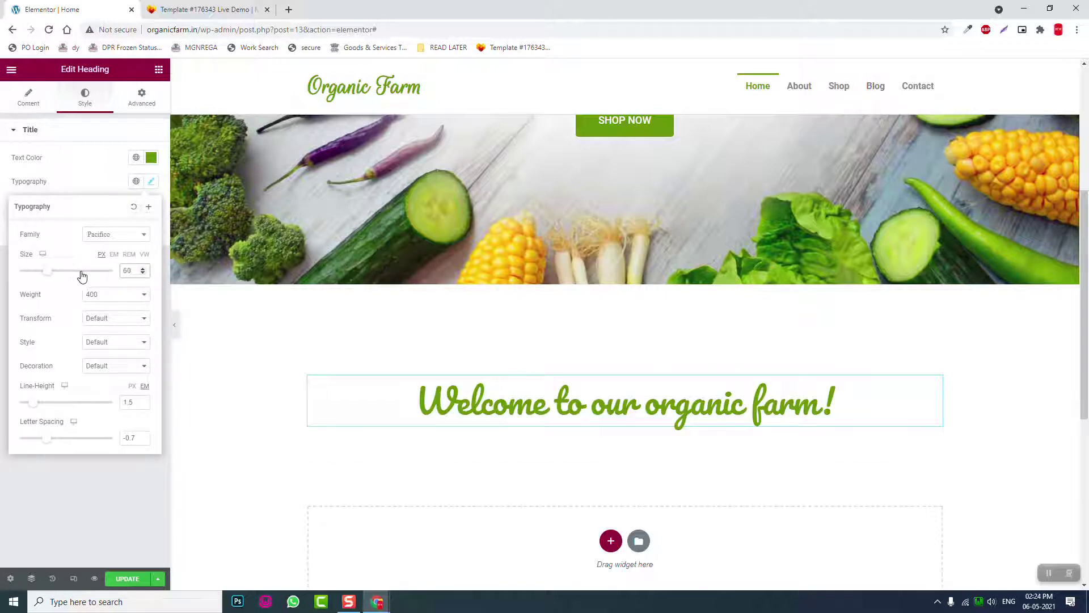
Step: Examine the template's three-column block below its welcome heading, including the large numbers, column titles and descriptions
{"action": "scroll", "coordinate": [663, 368], "scroll_direction": "down", "scroll_amount": 2}
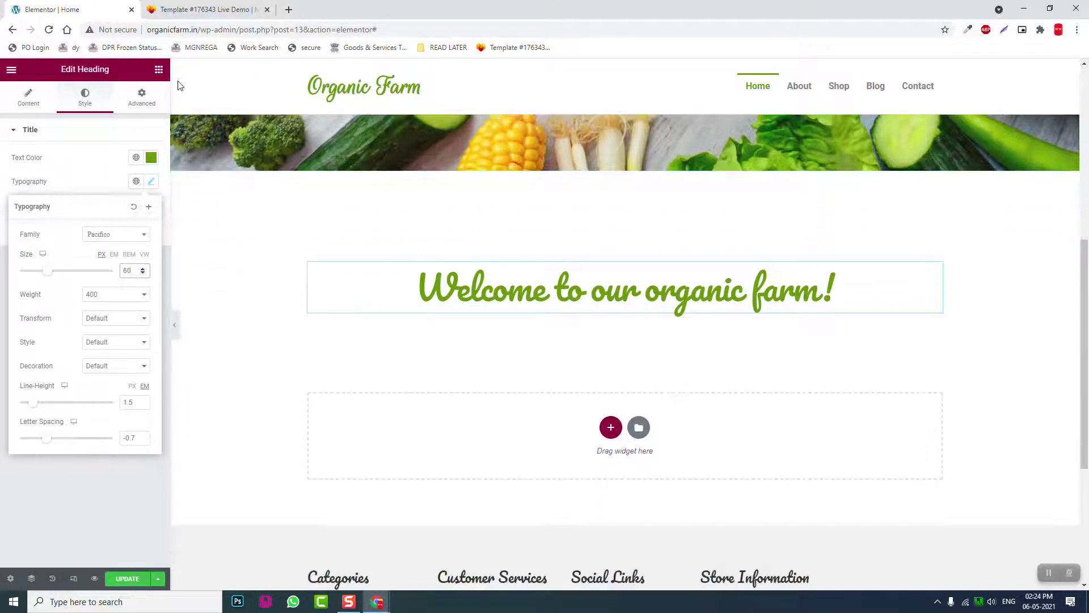
{"action": "left_click", "coordinate": [159, 69]}
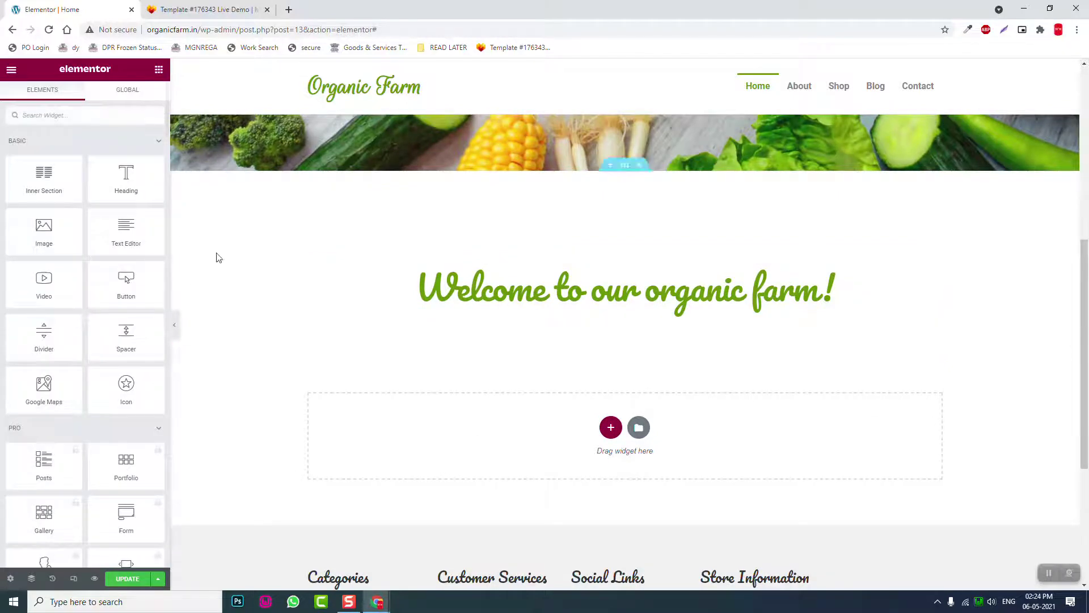
{"action": "left_click", "coordinate": [204, 10]}
{"action": "left_click", "coordinate": [85, 9]}
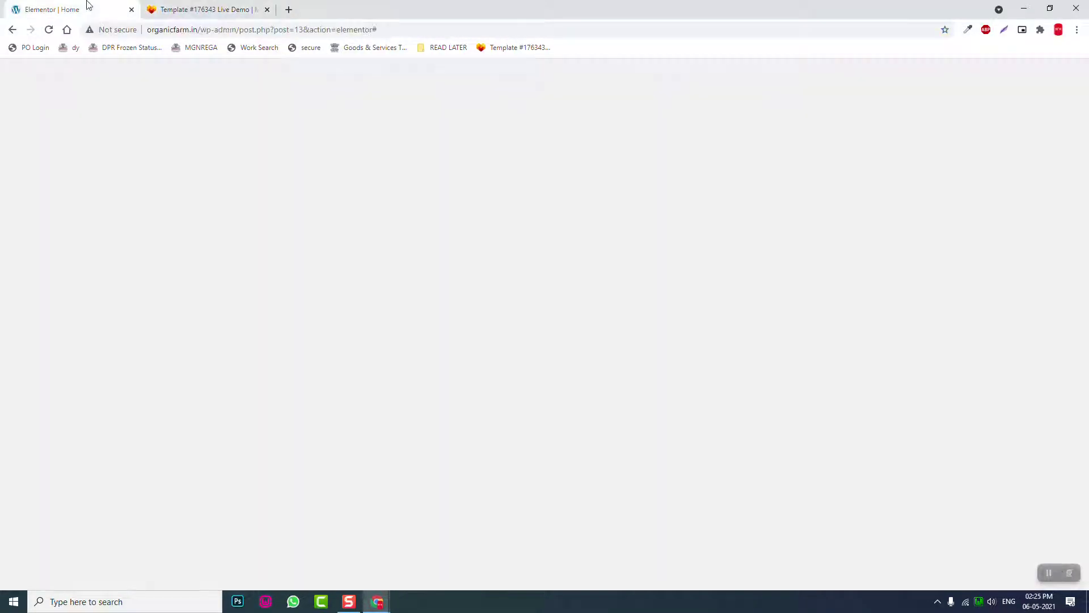
{"action": "left_click", "coordinate": [235, 10]}
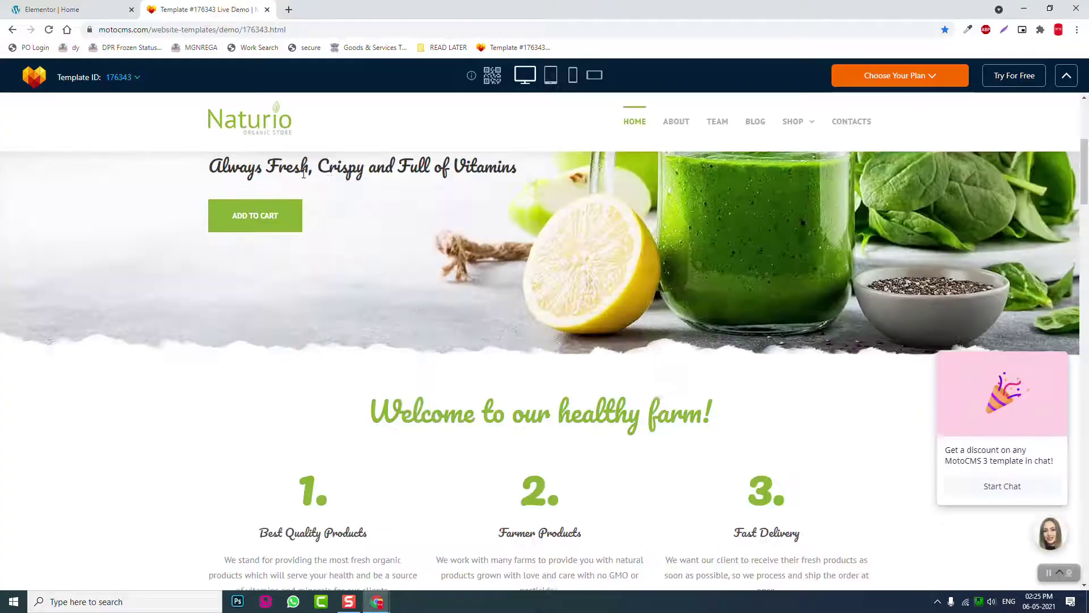
{"action": "scroll", "coordinate": [334, 187], "scroll_direction": "down", "scroll_amount": 1}
{"action": "scroll", "coordinate": [334, 188], "scroll_direction": "down", "scroll_amount": 3}
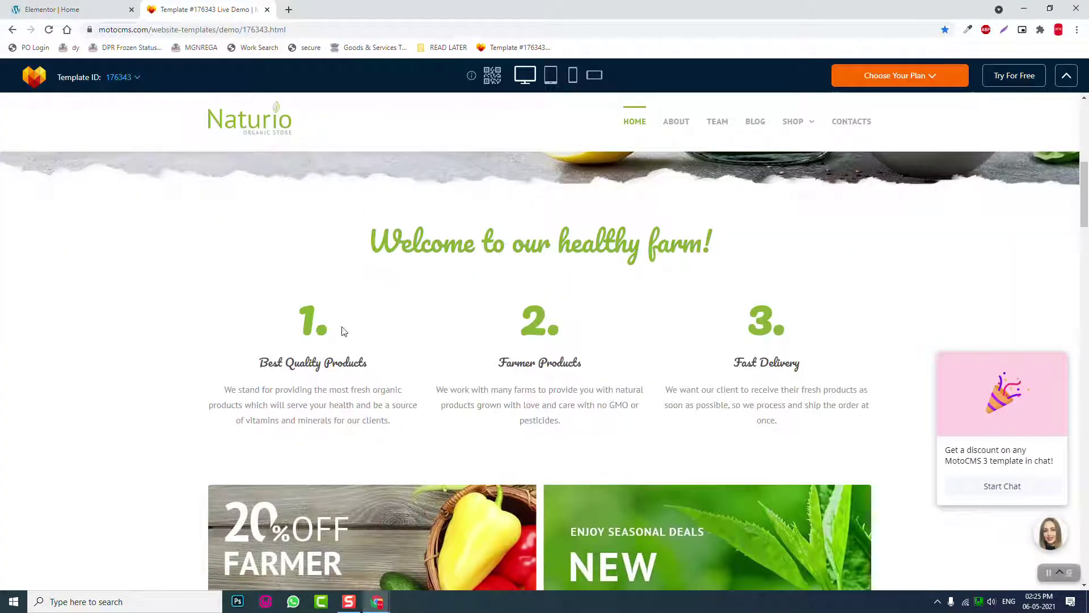
{"action": "left_click_drag", "start_coordinate": [375, 278], "coordinate": [397, 426]}
{"action": "left_click", "coordinate": [372, 282]}
{"action": "left_click_drag", "start_coordinate": [352, 330], "coordinate": [287, 306]}
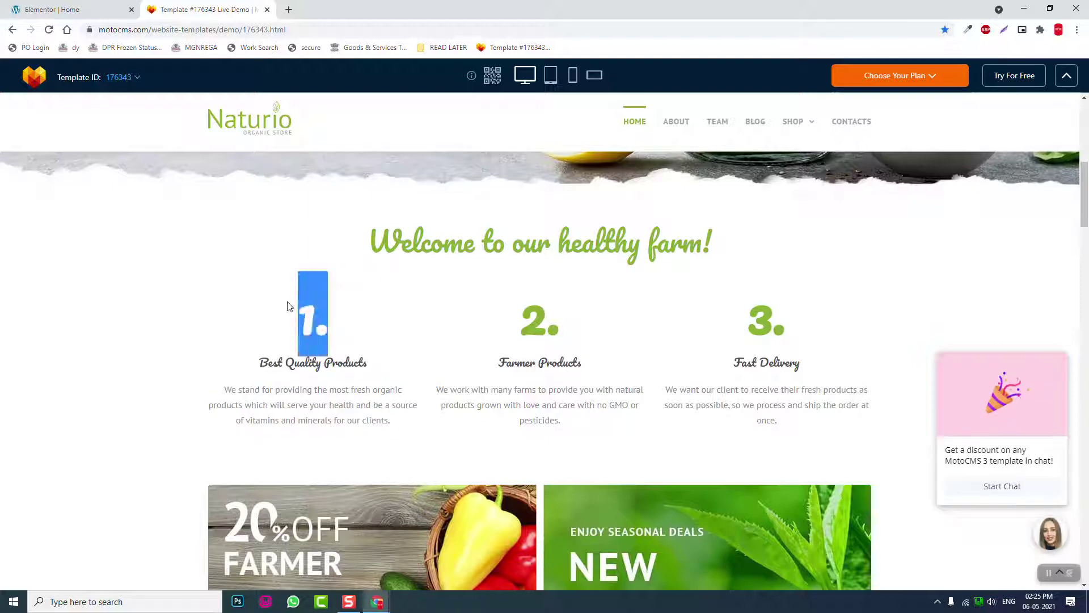
{"action": "left_click", "coordinate": [373, 400]}
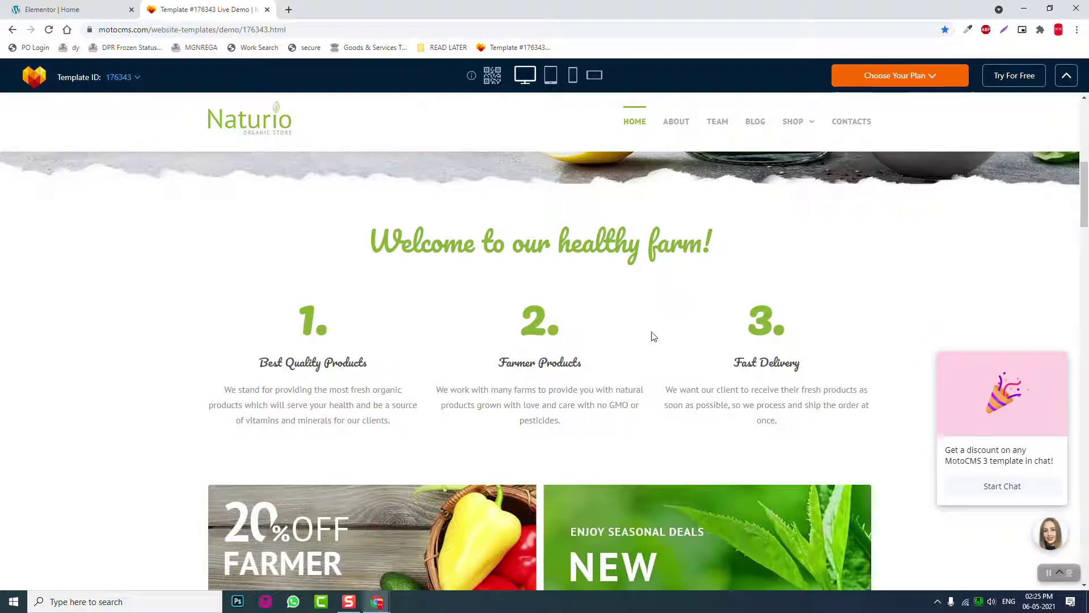
{"action": "left_click_drag", "start_coordinate": [341, 333], "coordinate": [268, 294]}
{"action": "left_click", "coordinate": [589, 359]}
{"action": "left_click_drag", "start_coordinate": [589, 360], "coordinate": [518, 284]}
{"action": "left_click", "coordinate": [515, 290]}
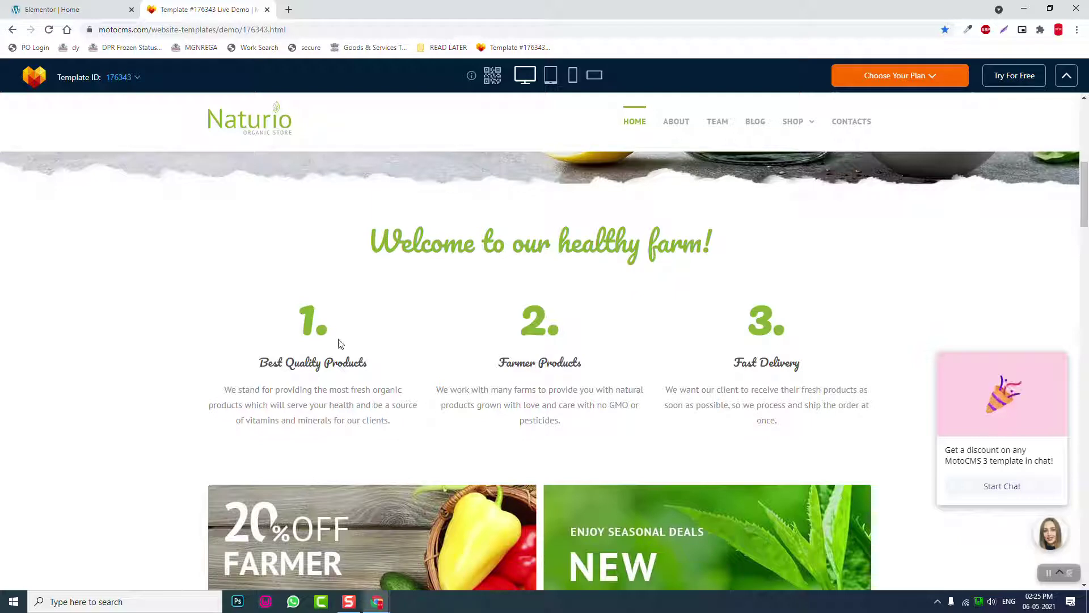
{"action": "left_click_drag", "start_coordinate": [336, 341], "coordinate": [288, 316]}
{"action": "left_click", "coordinate": [289, 316]}
{"action": "mouse_move", "coordinate": [390, 369]}
{"action": "left_mouse_down"}
{"action": "mouse_move", "coordinate": [250, 365]}
{"action": "mouse_move", "coordinate": [340, 404]}
{"action": "left_mouse_up"}
{"action": "left_click", "coordinate": [272, 388]}
{"action": "left_click", "coordinate": [342, 402]}
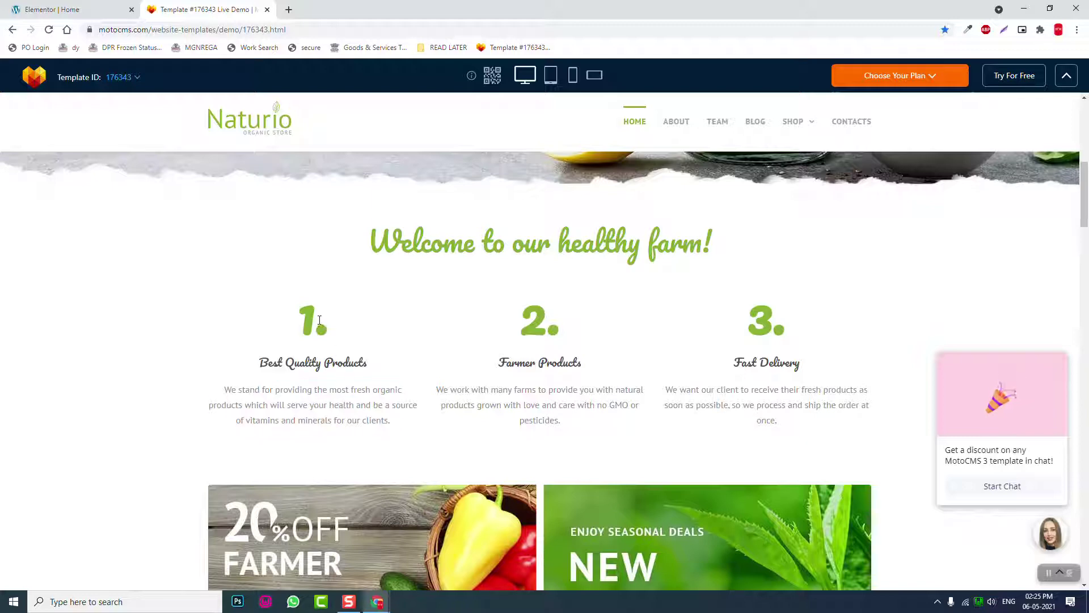
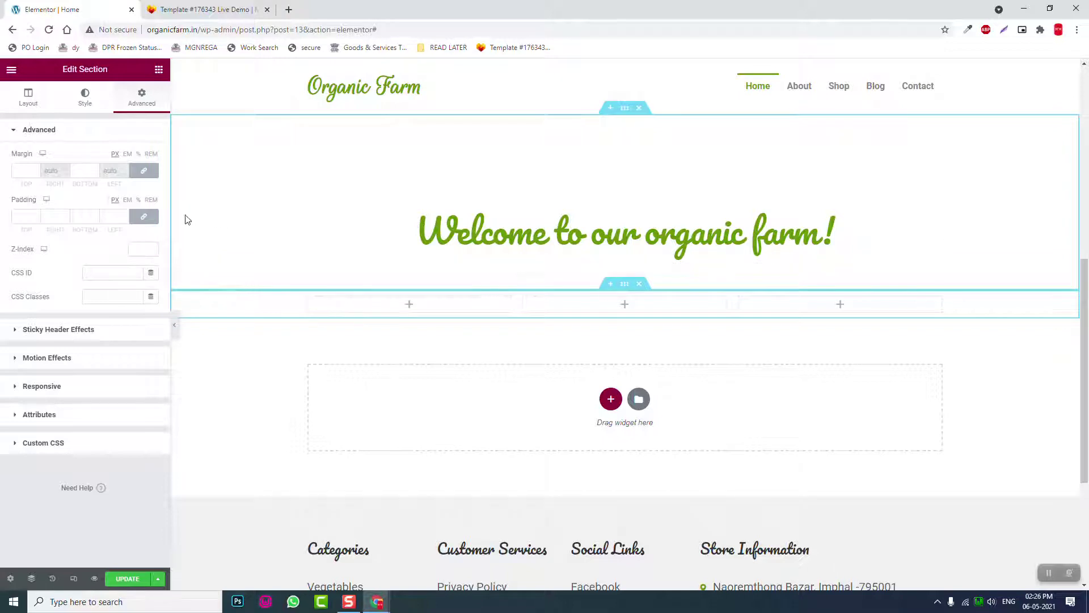
Step: Unlink the three-column section's padding values and set its bottom padding to 150 px
{"action": "left_click", "coordinate": [143, 217]}
{"action": "double_click", "coordinate": [80, 216]}
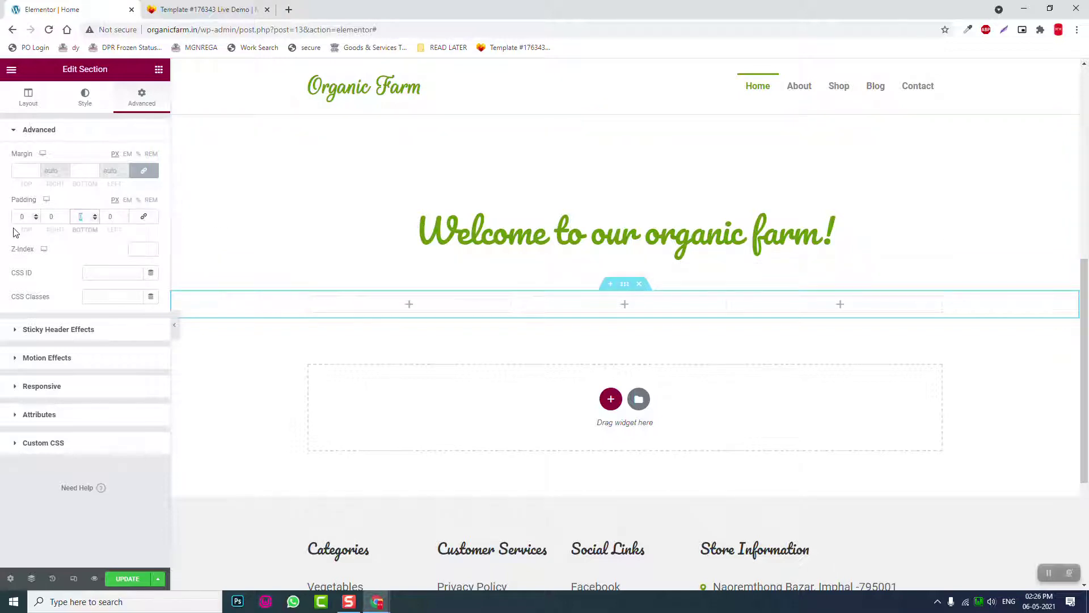
{"action": "type", "text": "150"}
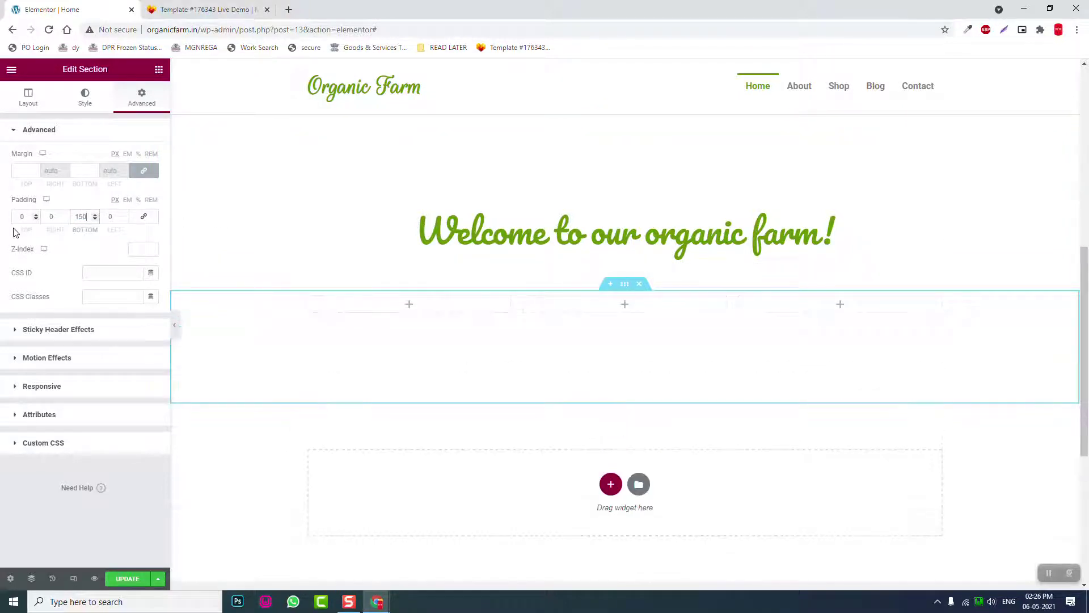
Step: Set the three-column section's vertical alignment to Middle
{"action": "left_click", "coordinate": [33, 94]}
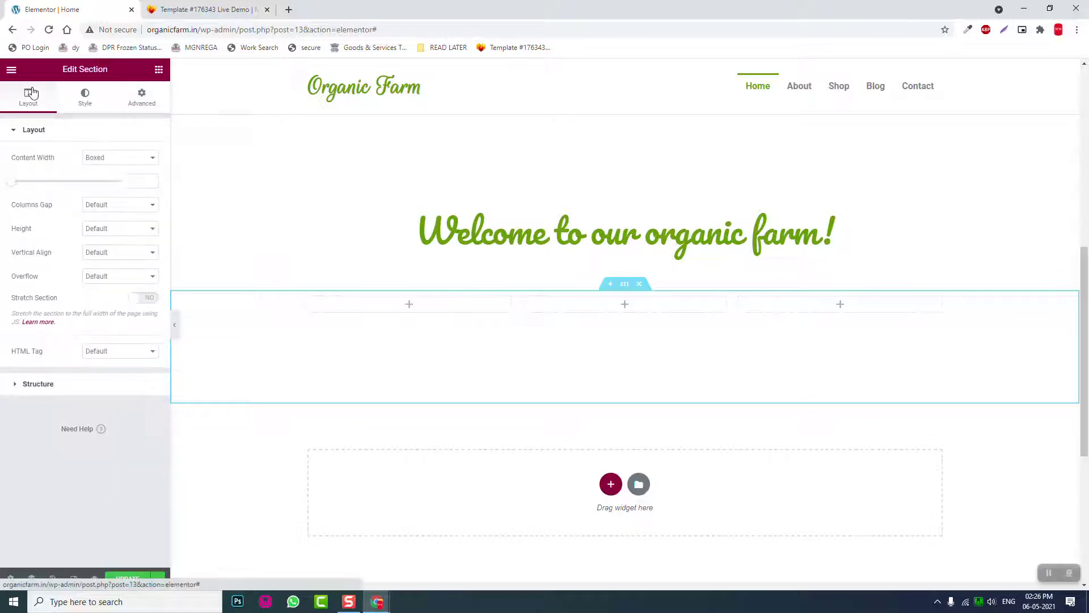
{"action": "left_click", "coordinate": [183, 9]}
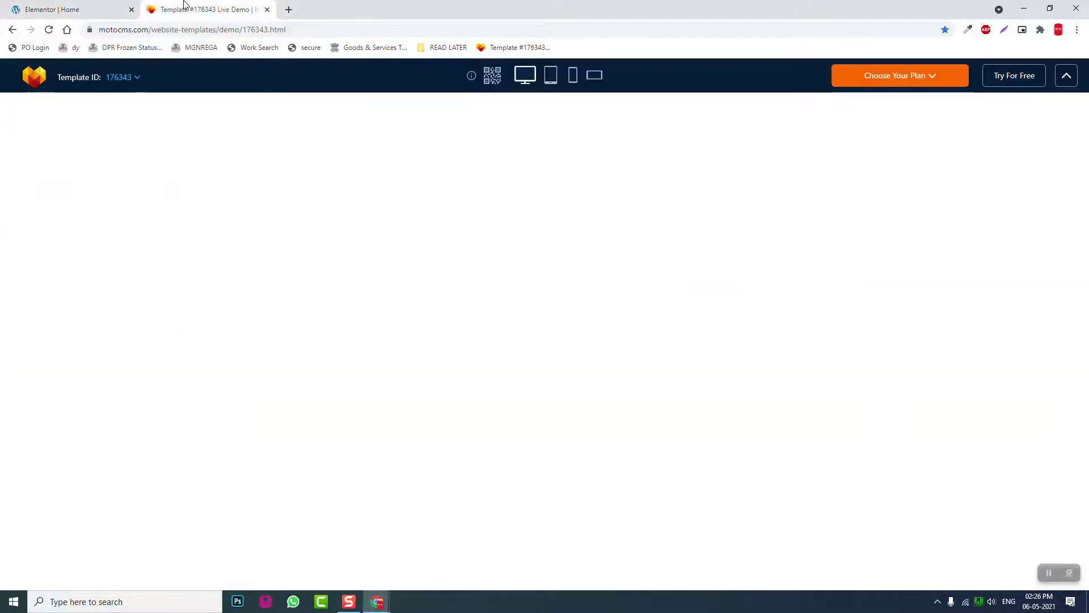
{"action": "left_click", "coordinate": [100, 8]}
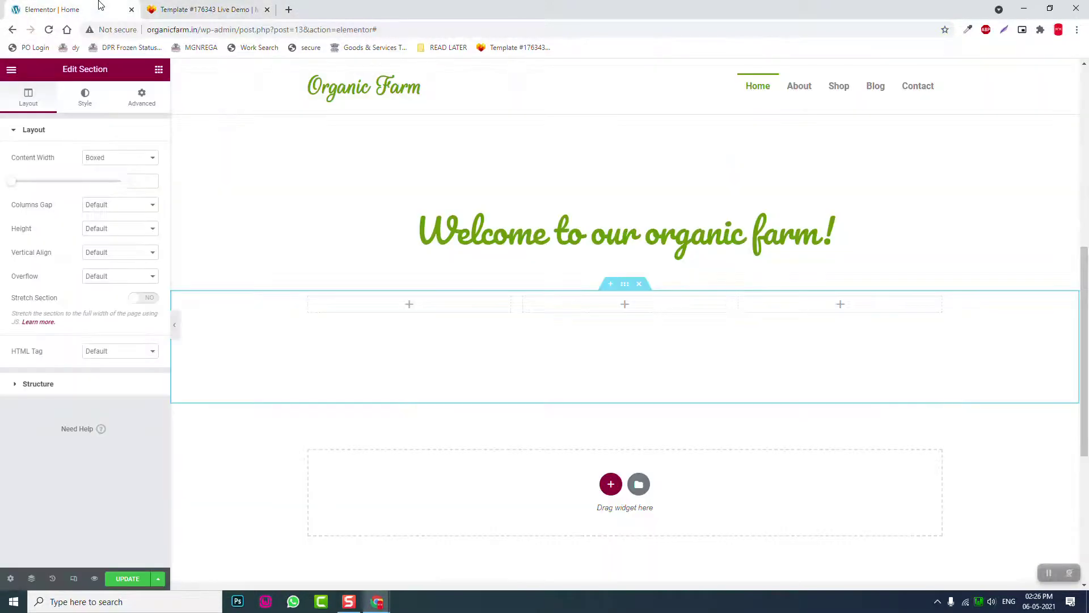
{"action": "left_click", "coordinate": [113, 252]}
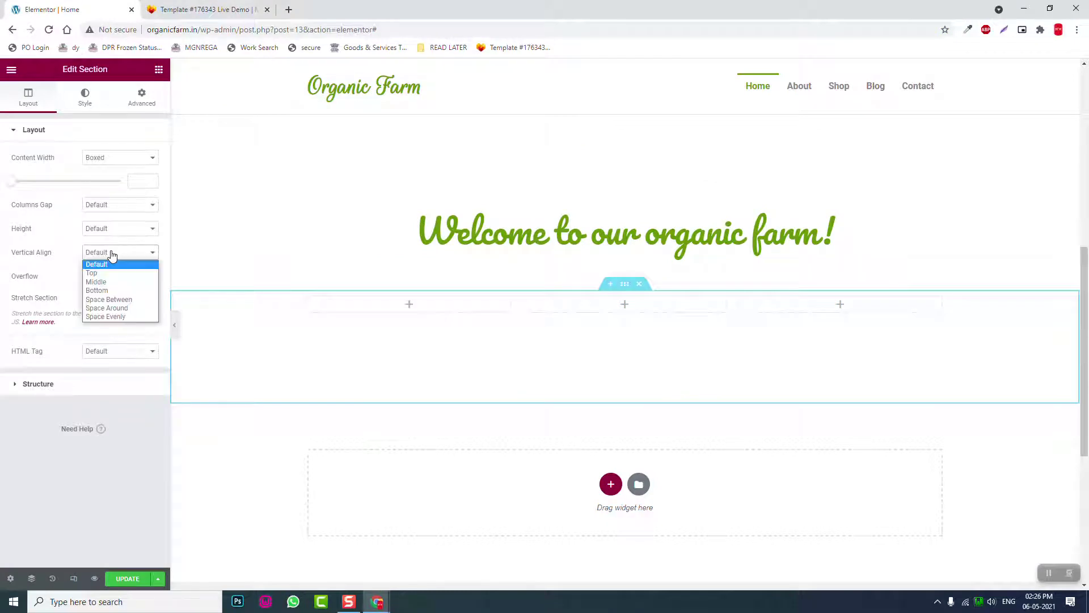
{"action": "left_click", "coordinate": [115, 281]}
Step: Copy the "Welcome to our organic farm!" heading and paste it into the first column of the three-column section
{"action": "left_click", "coordinate": [159, 69]}
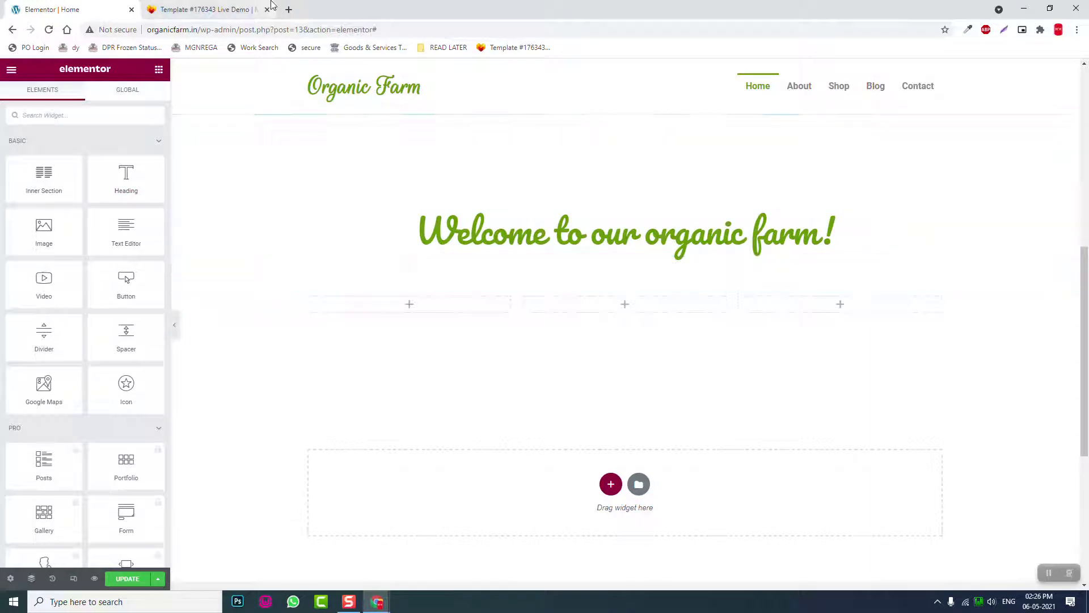
{"action": "left_click", "coordinate": [244, 9]}
{"action": "left_click", "coordinate": [68, 9]}
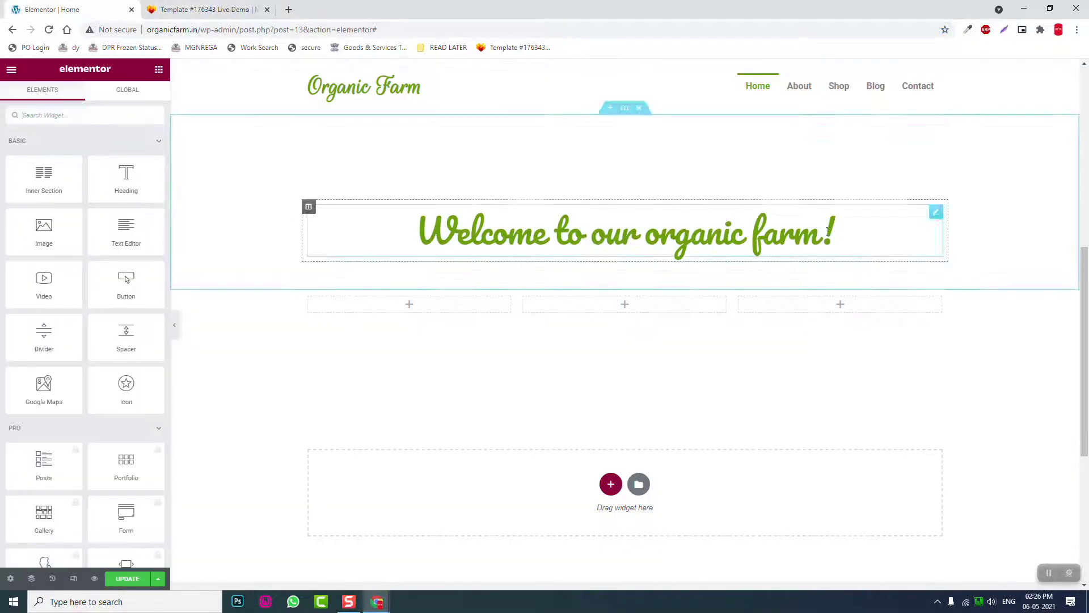
{"action": "right_click", "coordinate": [937, 219]}
{"action": "left_click", "coordinate": [965, 265]}
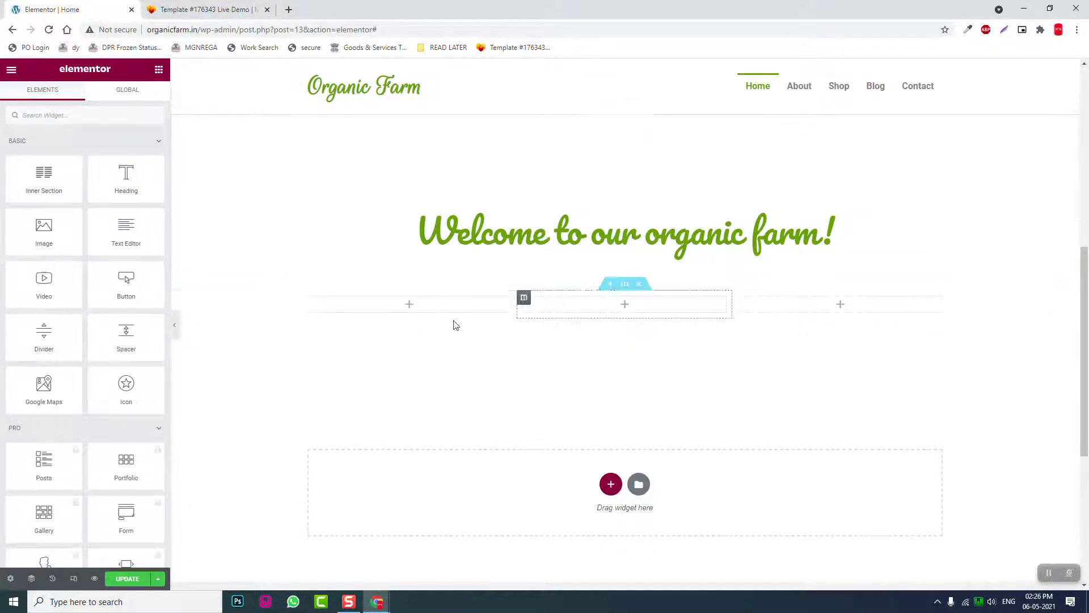
{"action": "right_click", "coordinate": [442, 305]}
{"action": "left_click", "coordinate": [479, 390]}
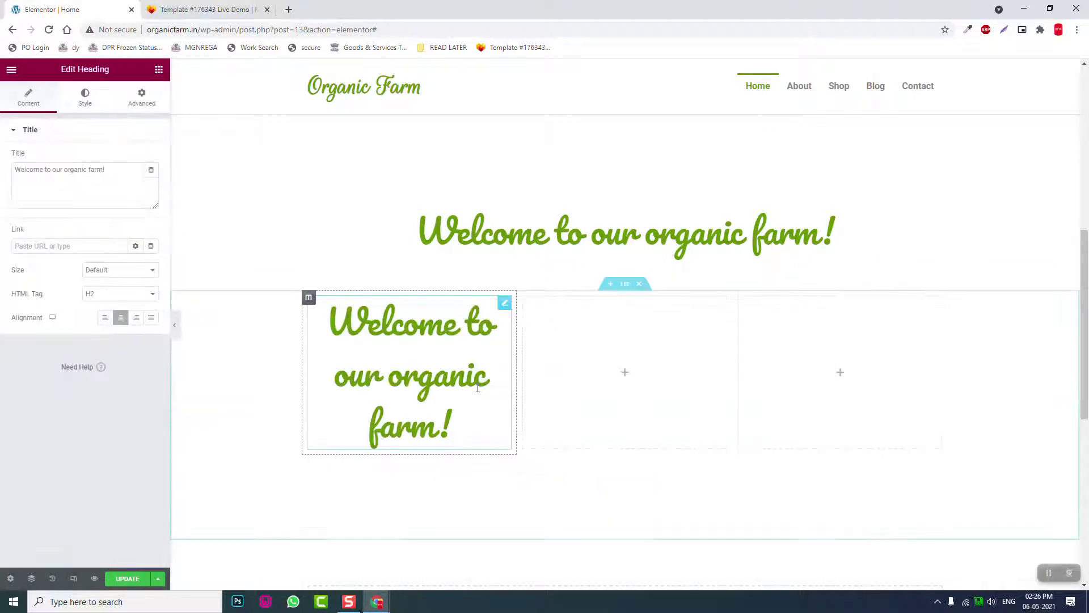
Step: Set the pasted heading's HTML tag to H3 and replace its title with "1."
{"action": "left_click", "coordinate": [111, 293]}
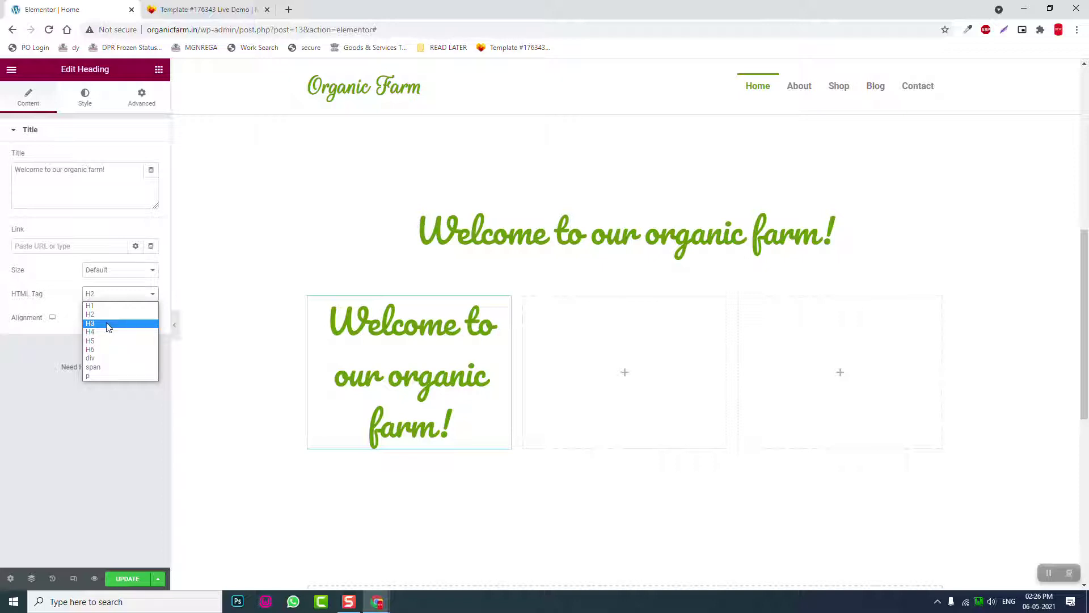
{"action": "left_click", "coordinate": [108, 323]}
{"action": "left_click_drag", "start_coordinate": [113, 174], "coordinate": [3, 139]}
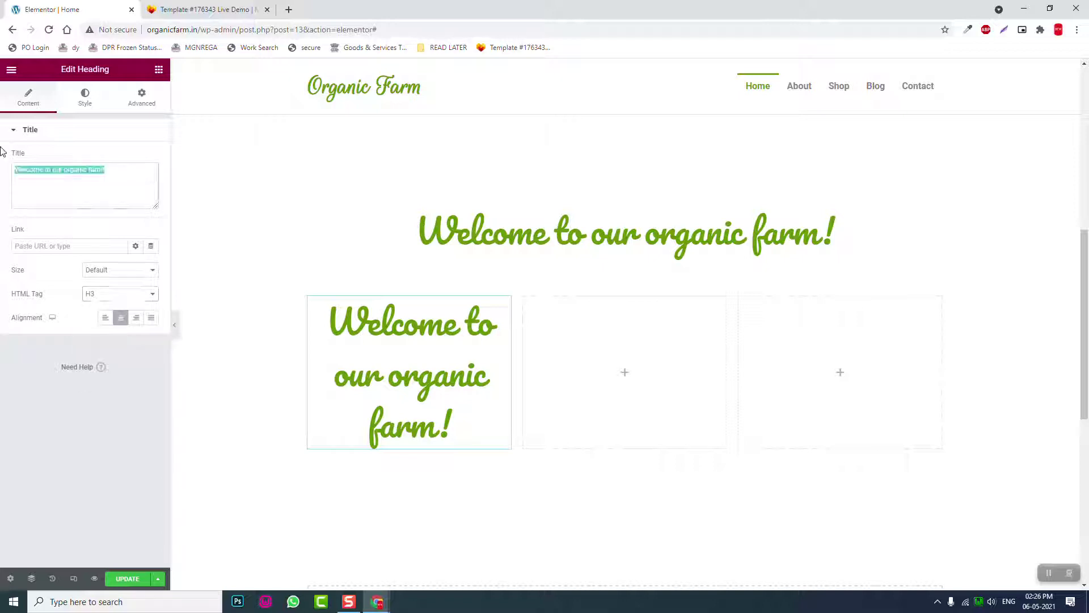
{"action": "type", "text": "1."}
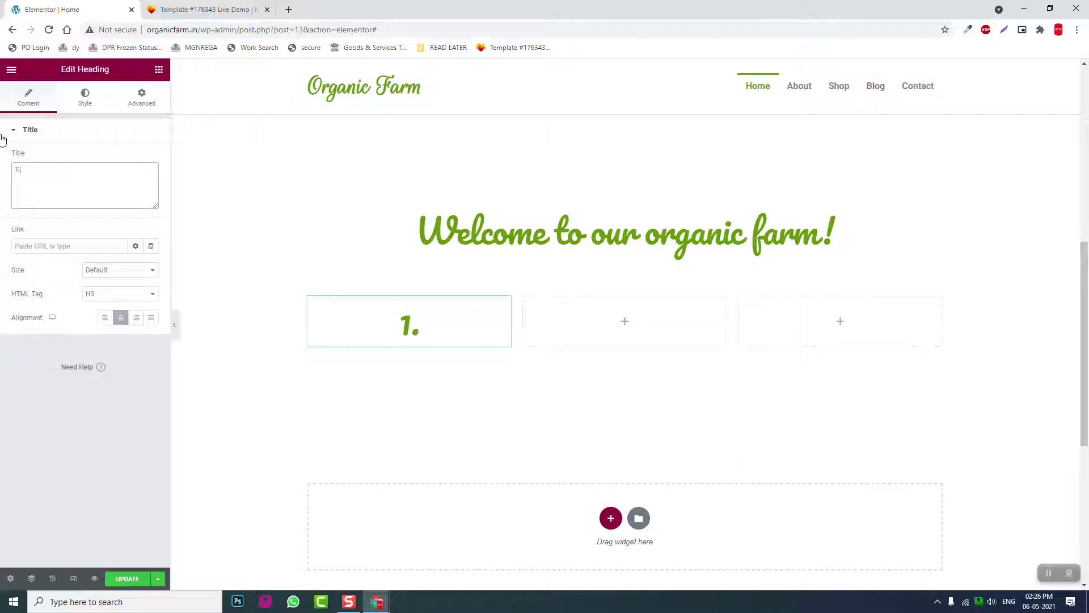
Step: Set the font size of the "1." heading in the first column to 100 px
{"action": "left_click", "coordinate": [82, 98]}
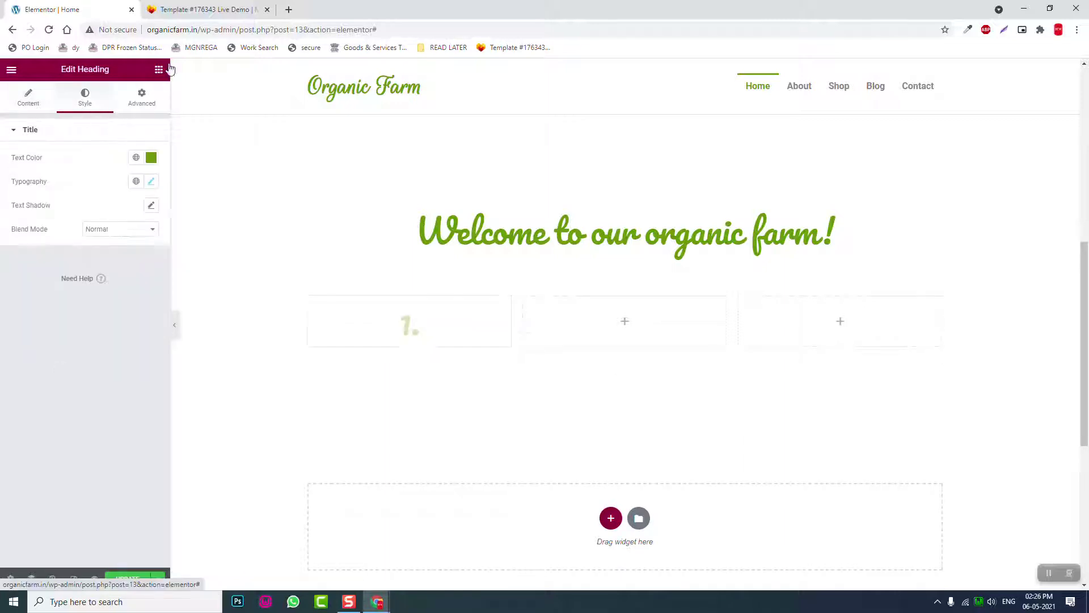
{"action": "left_click", "coordinate": [193, 6]}
{"action": "left_click", "coordinate": [65, 10]}
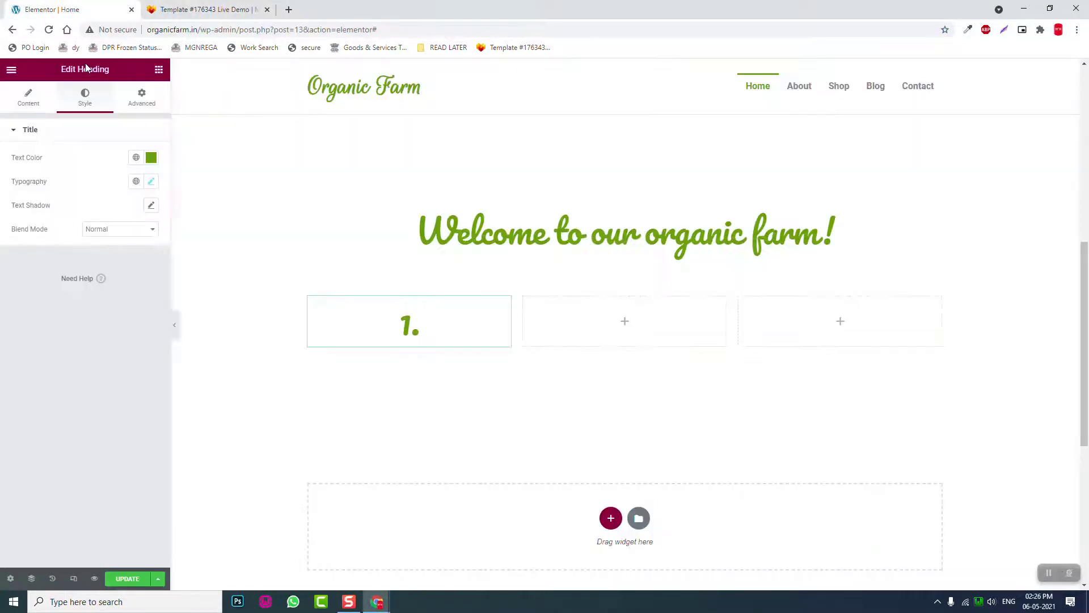
{"action": "left_click", "coordinate": [152, 182]}
{"action": "key", "text": "BackSpace"}
{"action": "key", "text": "BackSpace"}
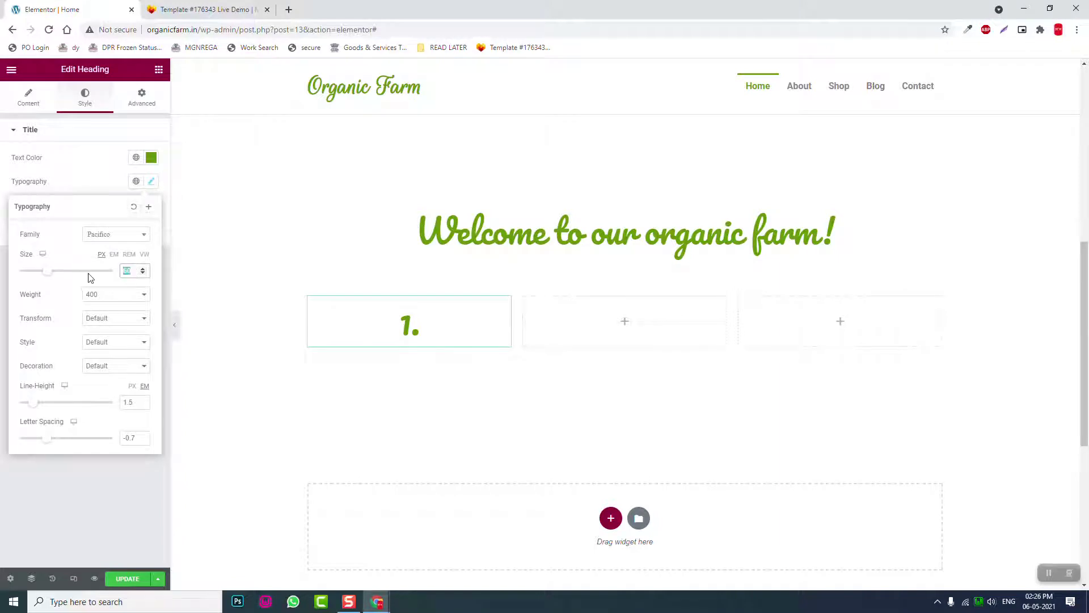
{"action": "type", "text": "80"}
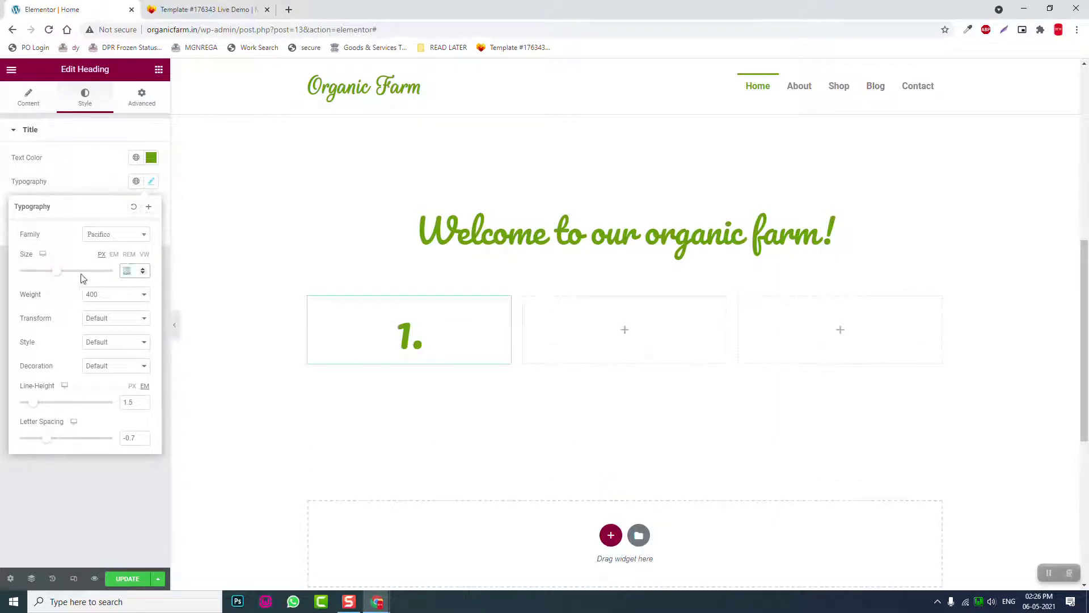
{"action": "type", "text": "100"}
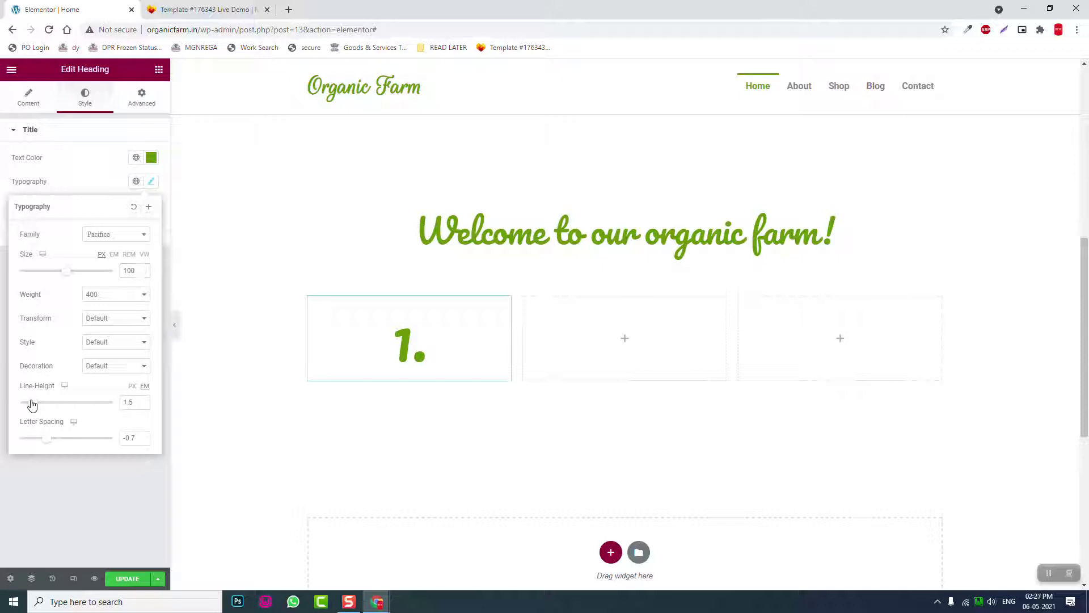
Step: Reduce the "1." heading's line height to 1 em and set its font weight to 700
{"action": "left_click_drag", "start_coordinate": [31, 404], "coordinate": [27, 404]}
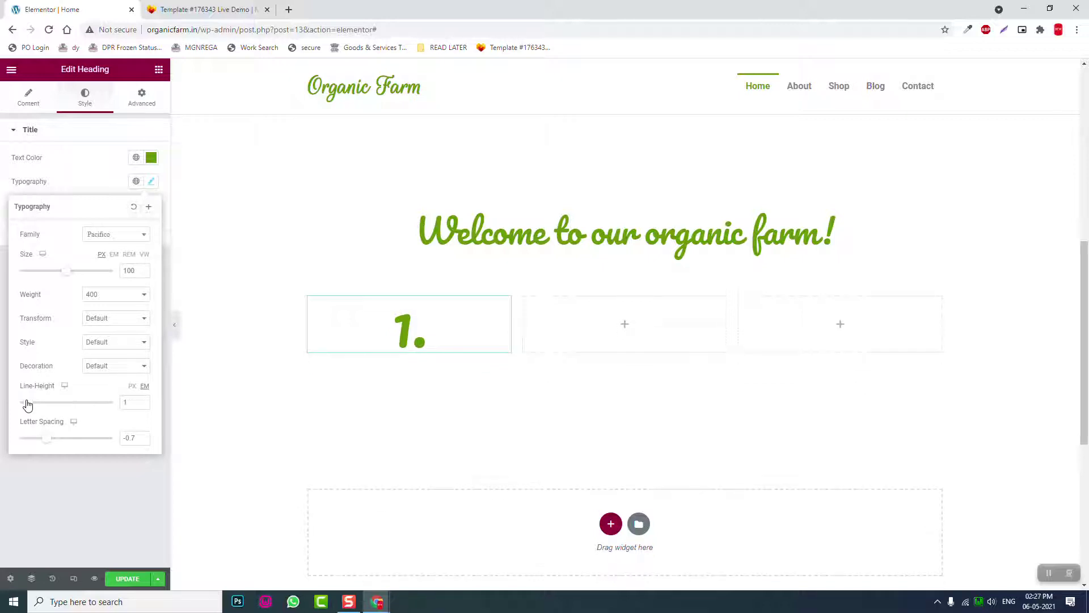
{"action": "left_click", "coordinate": [113, 293]}
{"action": "left_click", "coordinate": [108, 358]}
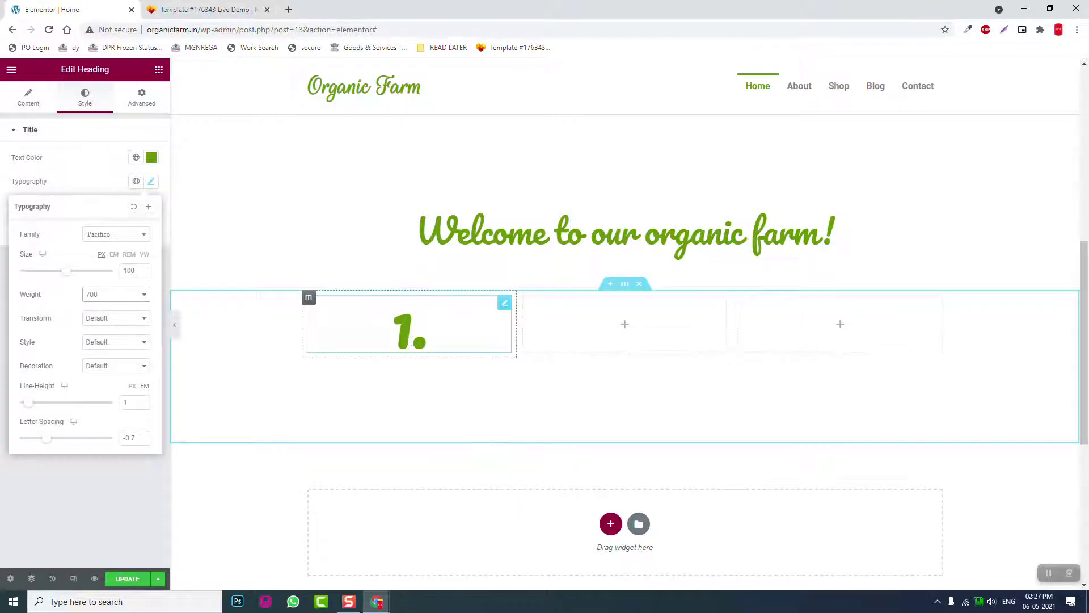
{"action": "left_click", "coordinate": [90, 492]}
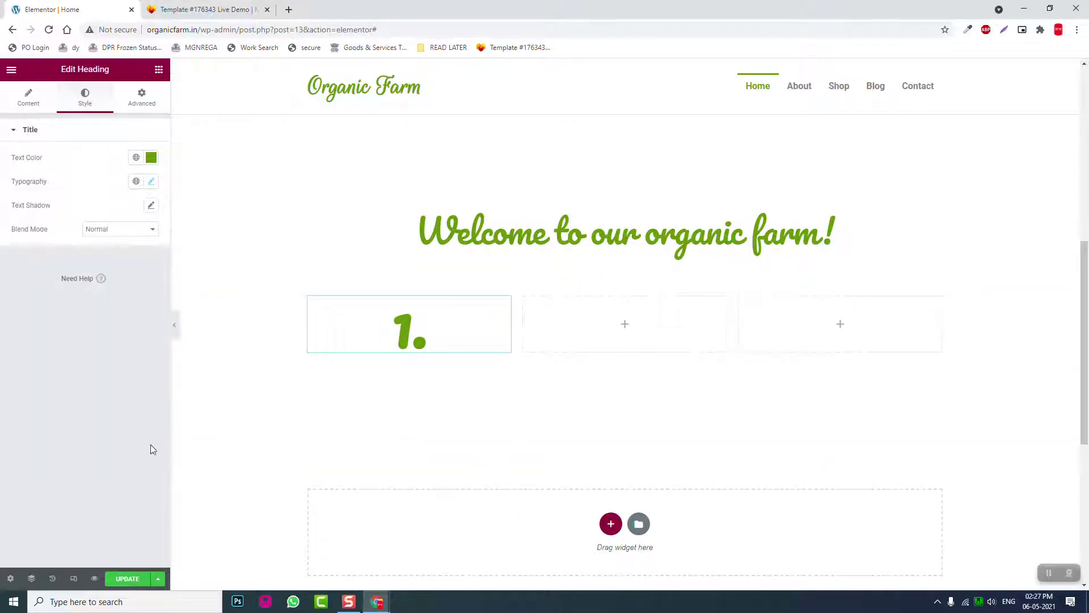
Step: Copy the "Fresh Fruits & Vegetables" heading from the hero section and paste it below the "1." heading
{"action": "left_click", "coordinate": [159, 69]}
{"action": "scroll", "coordinate": [204, 176], "scroll_direction": "up", "scroll_amount": 7}
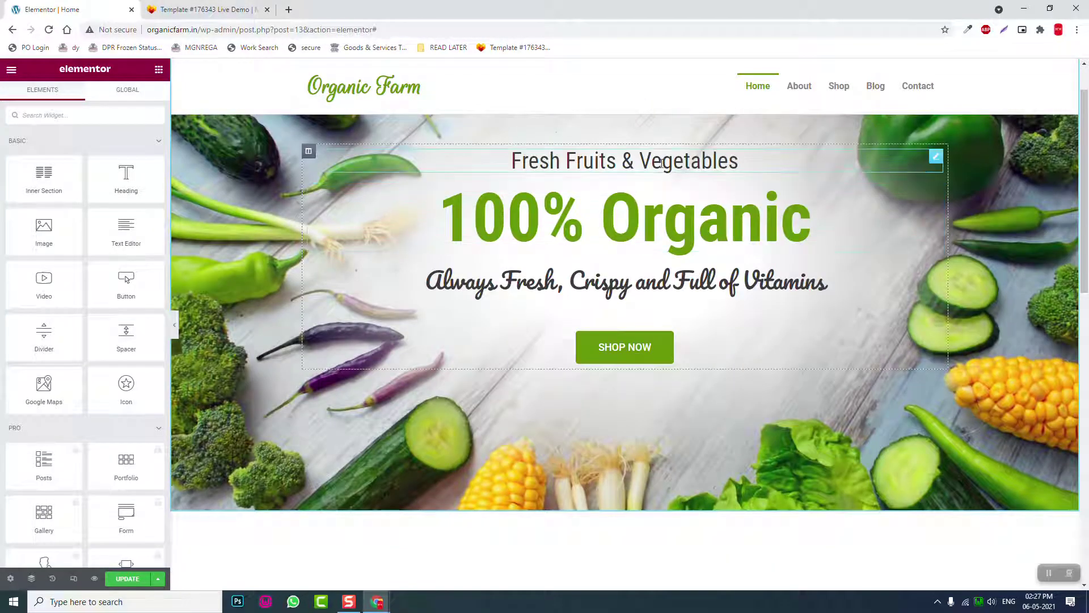
{"action": "right_click", "coordinate": [937, 158]}
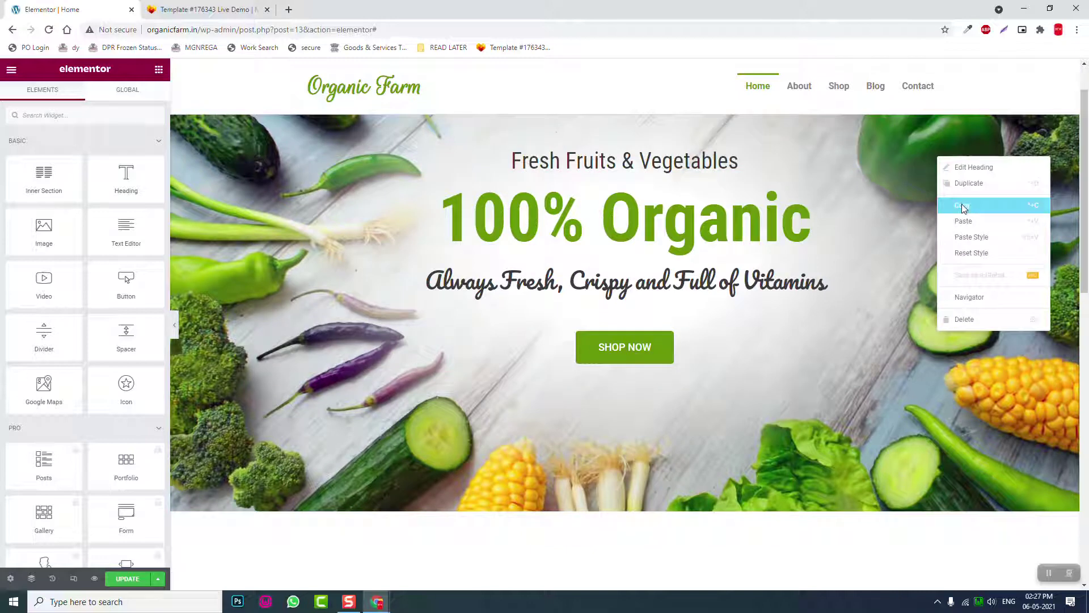
{"action": "left_click", "coordinate": [963, 207]}
{"action": "scroll", "coordinate": [470, 343], "scroll_direction": "down", "scroll_amount": 10}
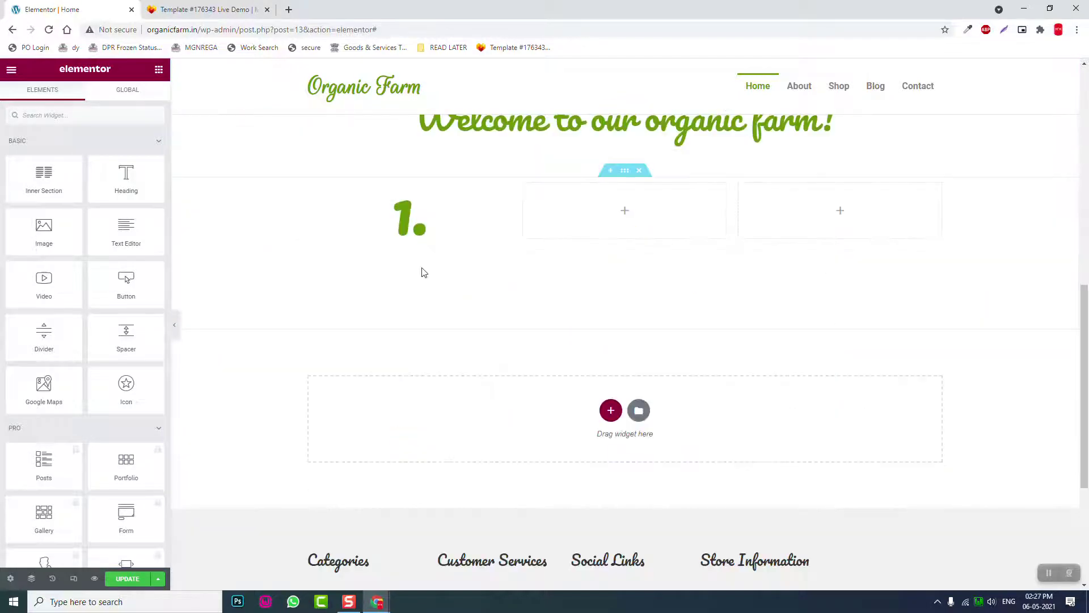
{"action": "right_click", "coordinate": [420, 239]}
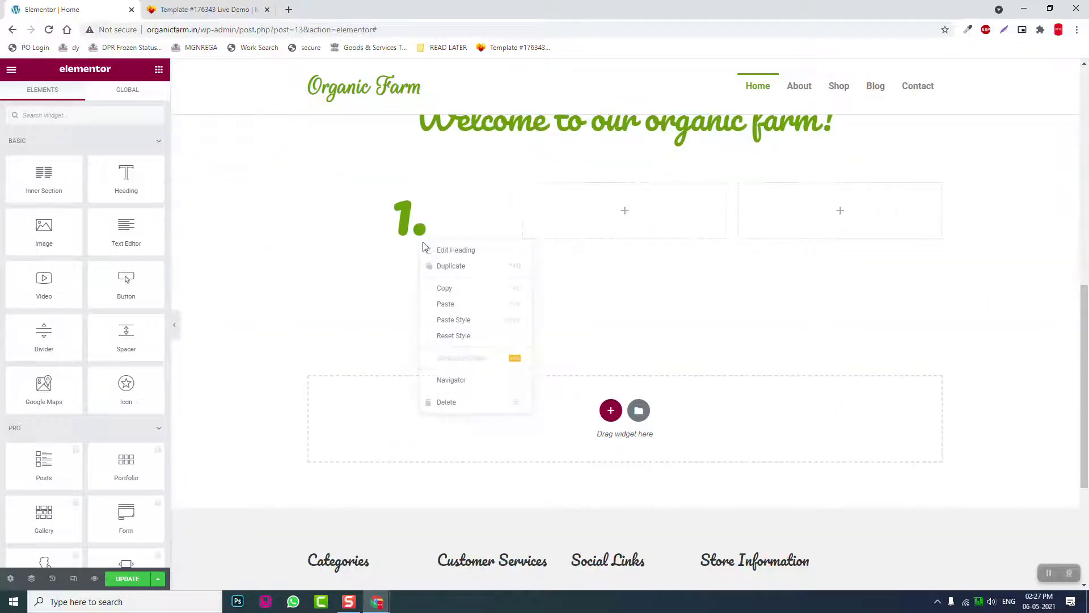
{"action": "left_click", "coordinate": [455, 304]}
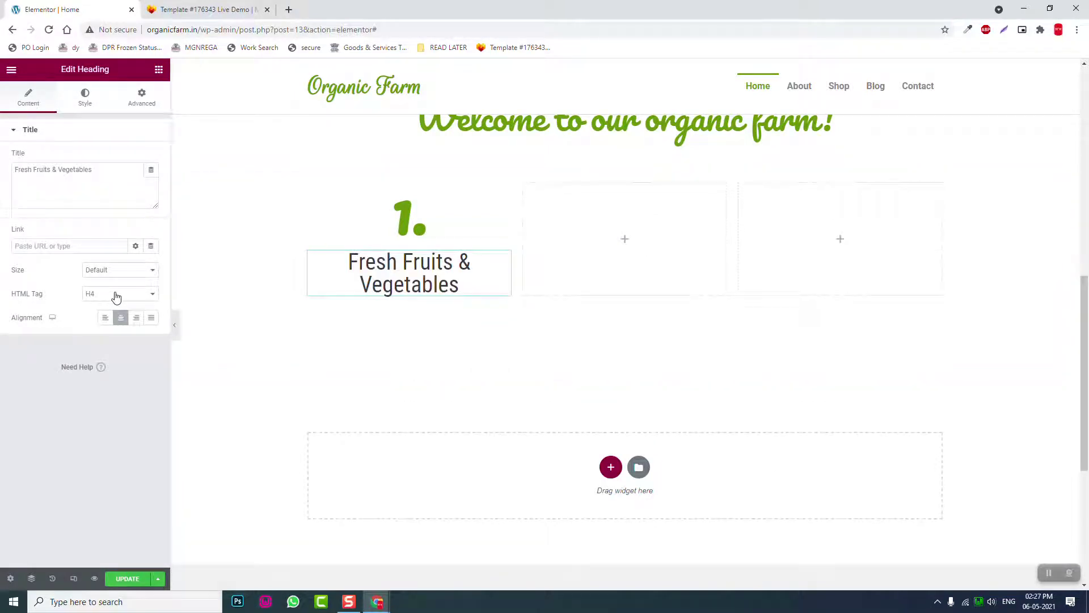
Step: Replace the pasted heading's title with "Fresh Products", using the Naturio template's first column as reference
{"action": "left_click", "coordinate": [204, 9]}
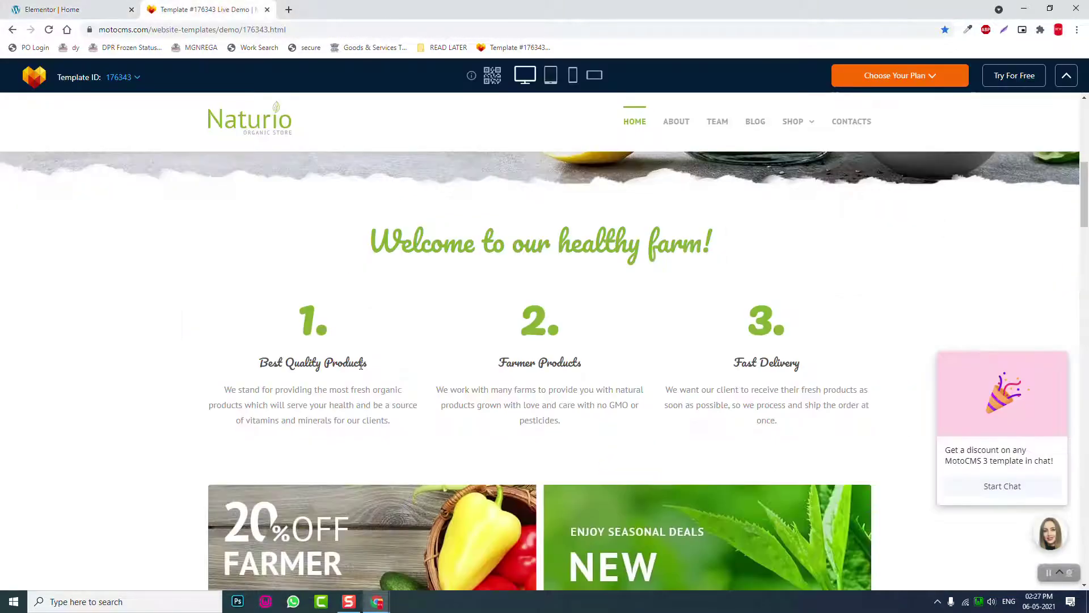
{"action": "left_click", "coordinate": [95, 6]}
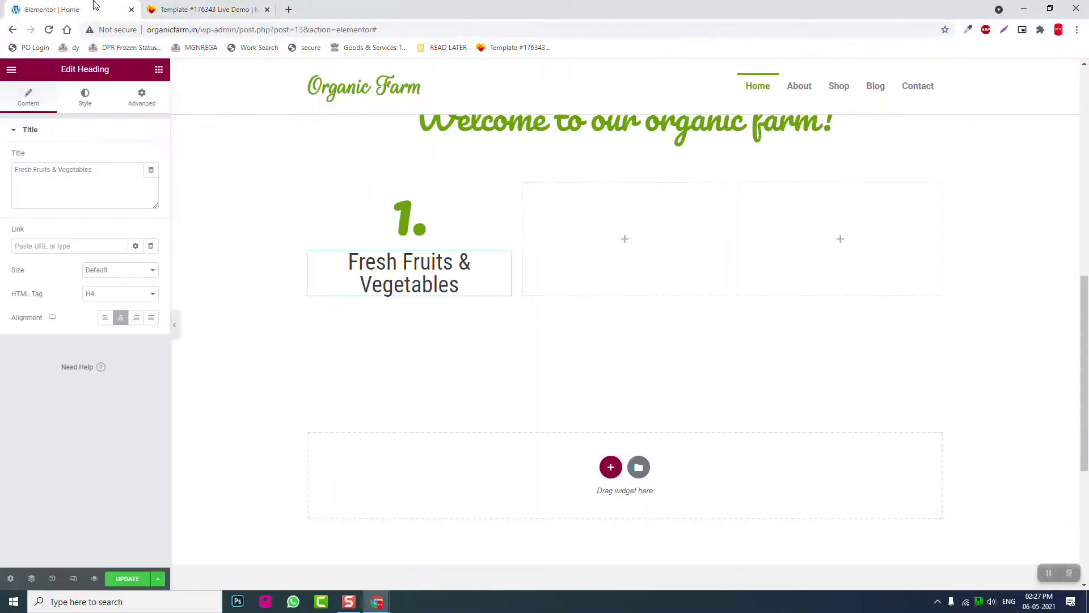
{"action": "left_click_drag", "start_coordinate": [104, 194], "coordinate": [2, 157]}
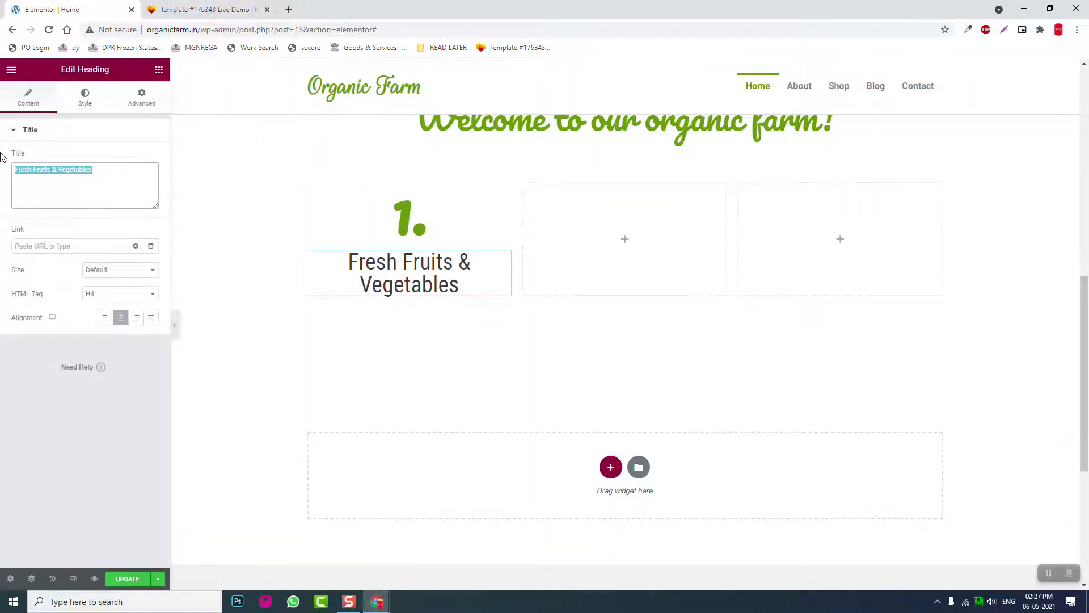
{"action": "type", "text": "Fresh "}
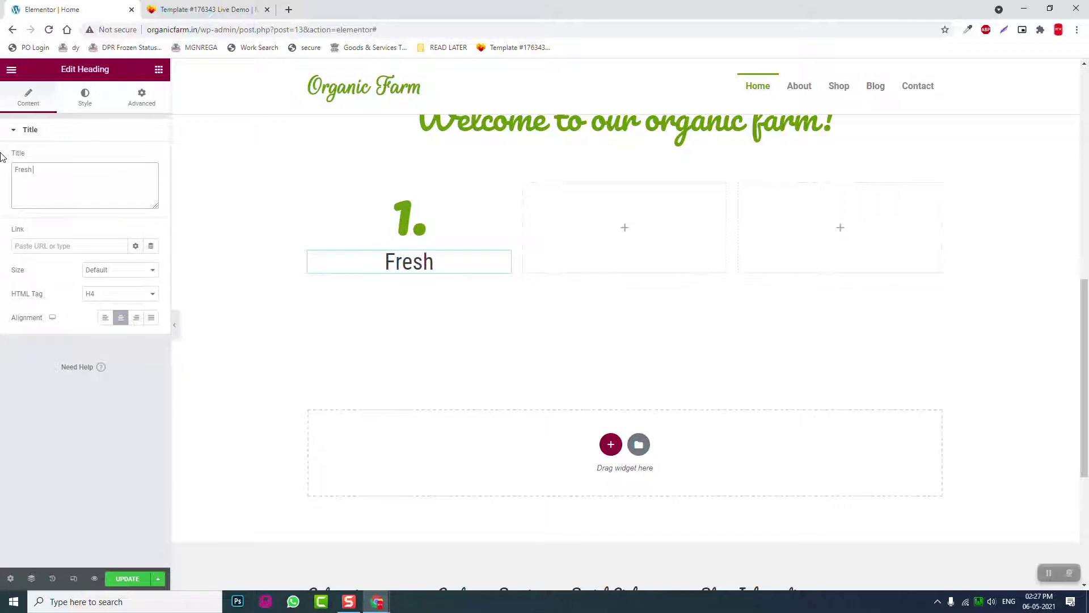
{"action": "type", "text": "Products"}
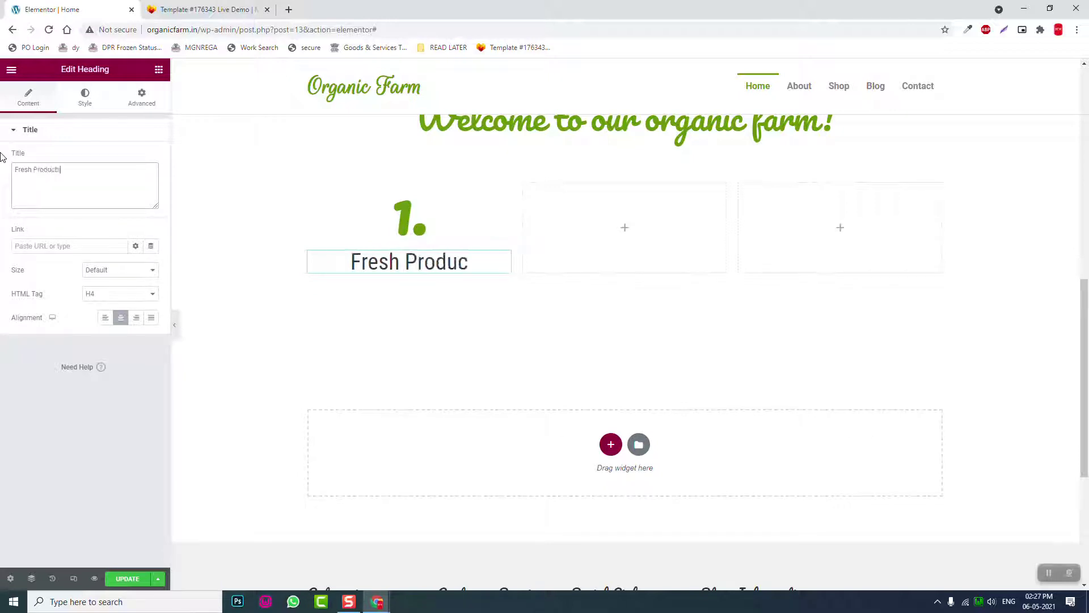
{"action": "left_click", "coordinate": [239, 9]}
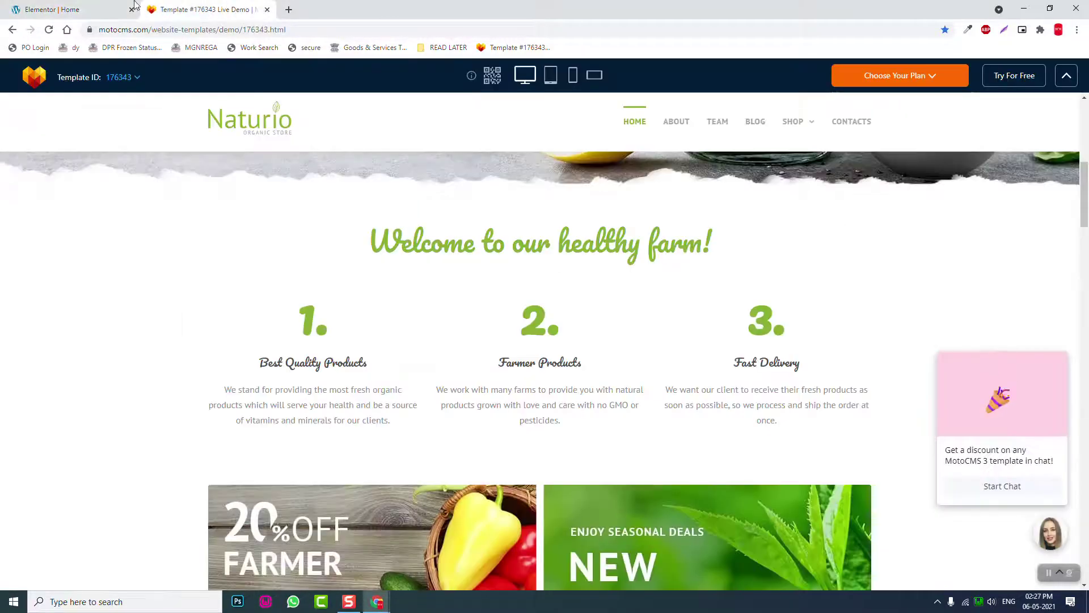
{"action": "left_click", "coordinate": [90, 7]}
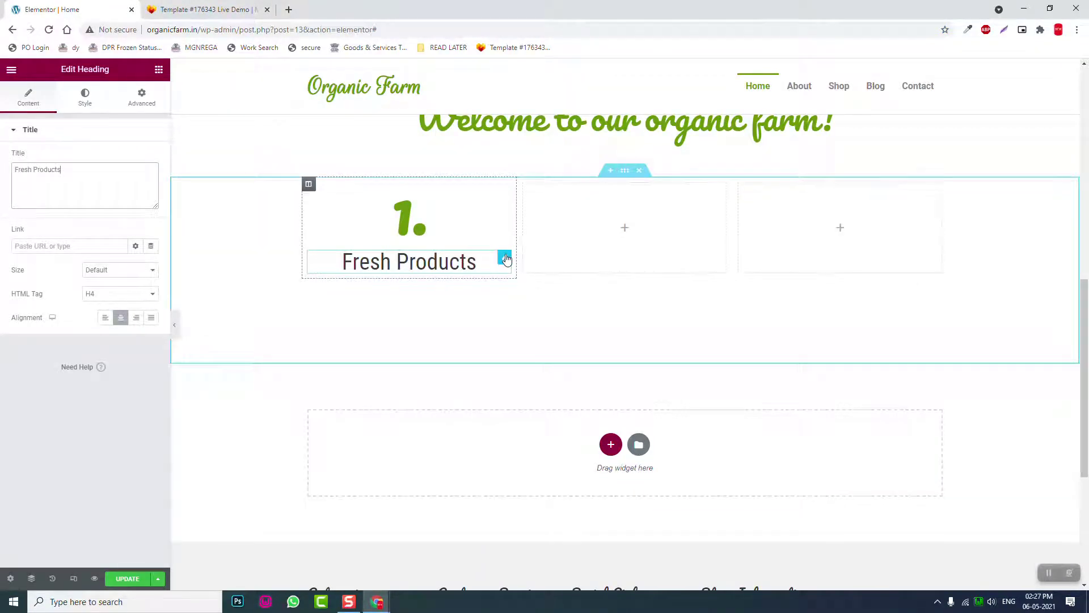
Step: Change the "Fresh Products" heading's font family to Pacifico
{"action": "left_click", "coordinate": [85, 99]}
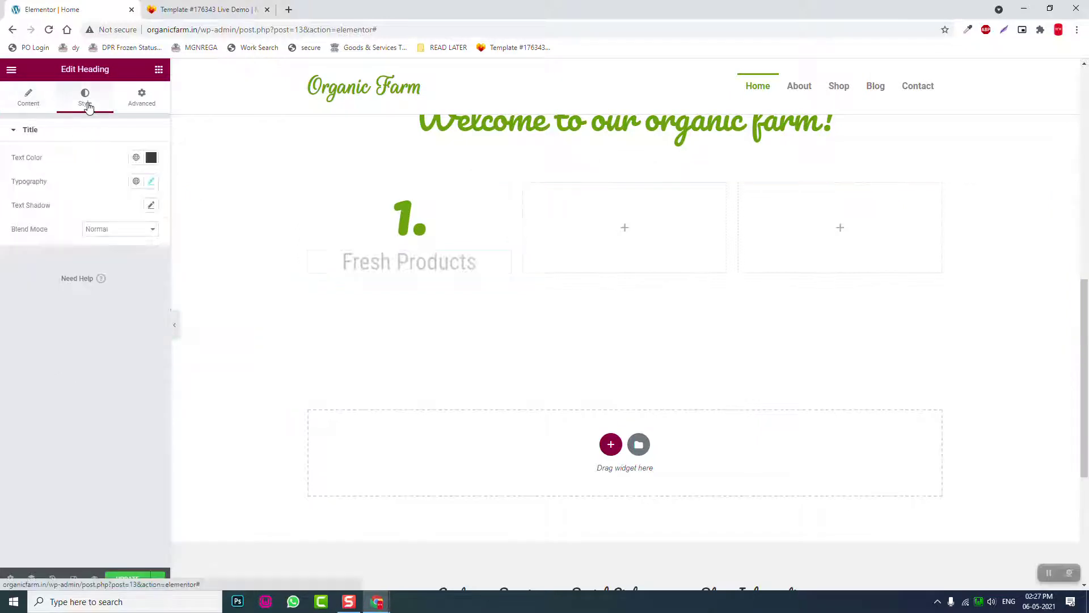
{"action": "left_click", "coordinate": [151, 181]}
{"action": "left_click", "coordinate": [115, 235]}
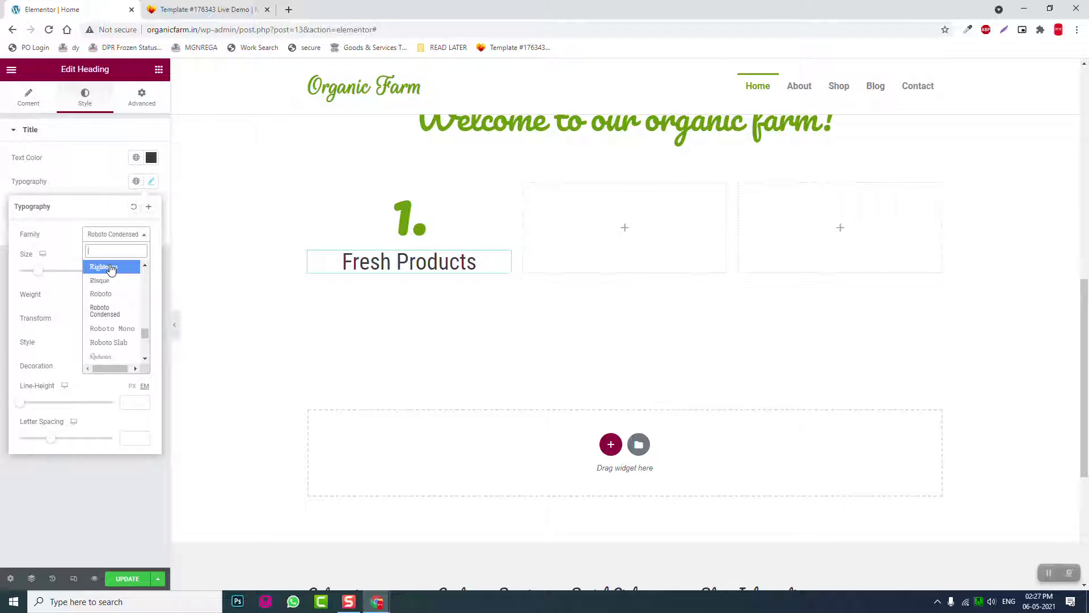
{"action": "type", "text": "pat"}
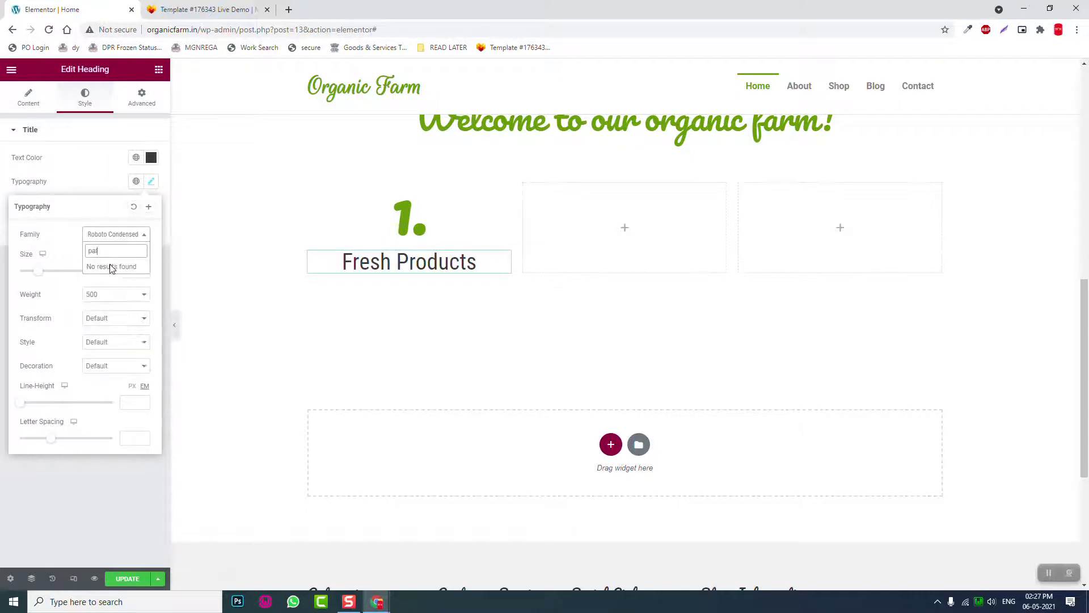
{"action": "key", "text": "BackSpace"}
{"action": "type", "text": "ci"}
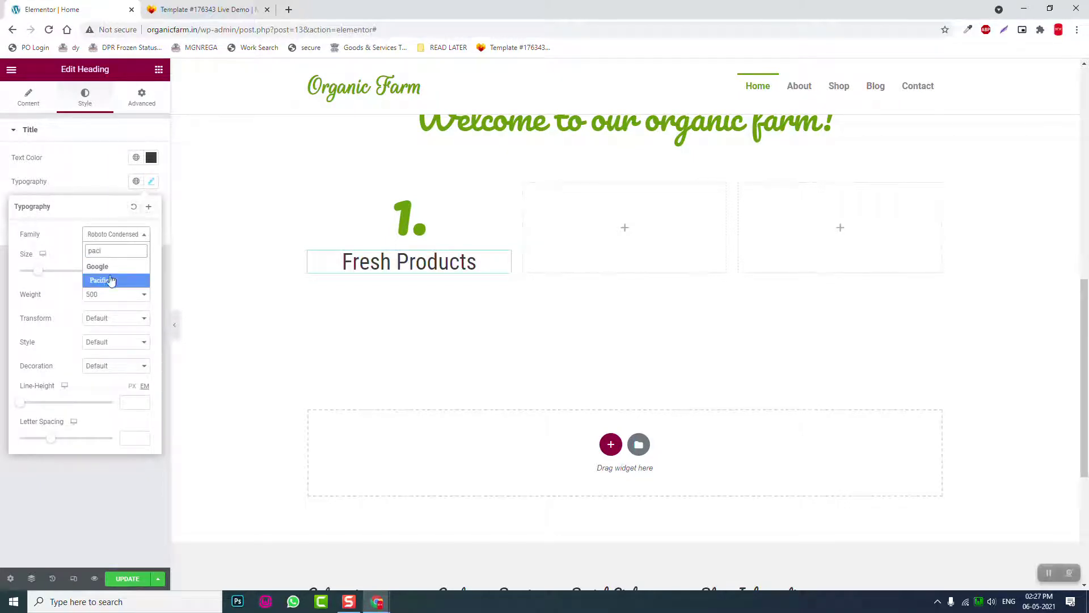
{"action": "left_click", "coordinate": [112, 280]}
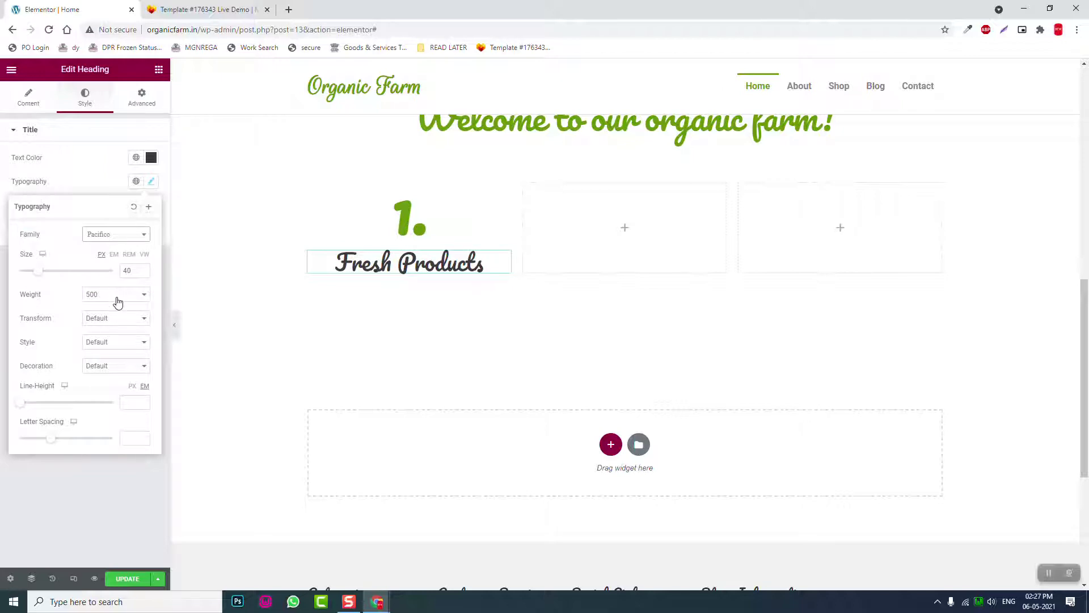
Step: Set the "Fresh Products" heading's font size to 20 px and its weight to 300
{"action": "left_click", "coordinate": [118, 301]}
{"action": "left_click", "coordinate": [112, 337]}
{"action": "left_click", "coordinate": [166, 13]}
{"action": "left_click", "coordinate": [82, 8]}
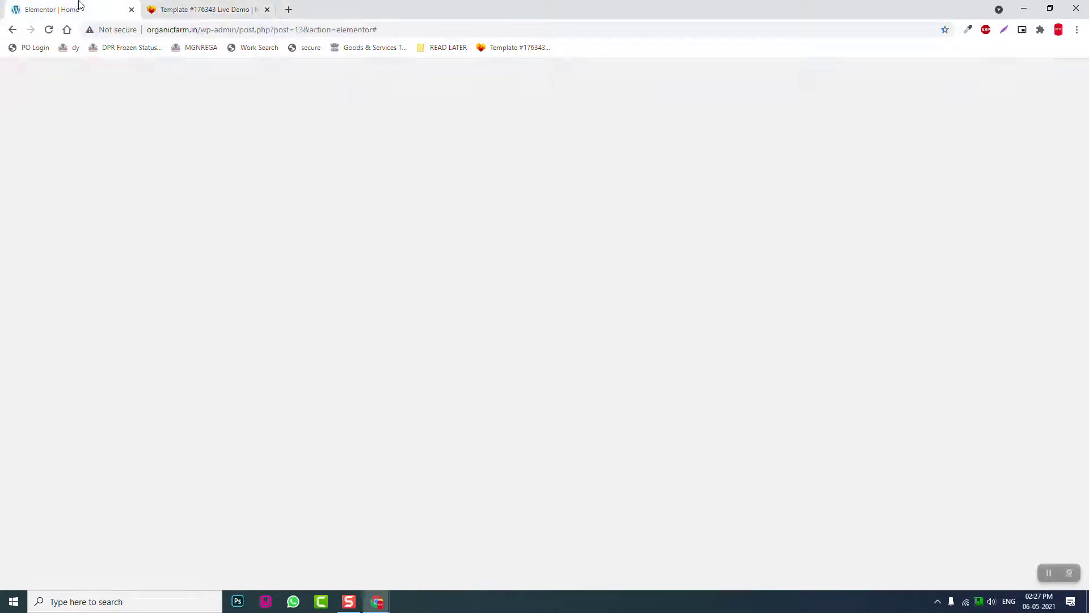
{"action": "double_click", "coordinate": [136, 270]}
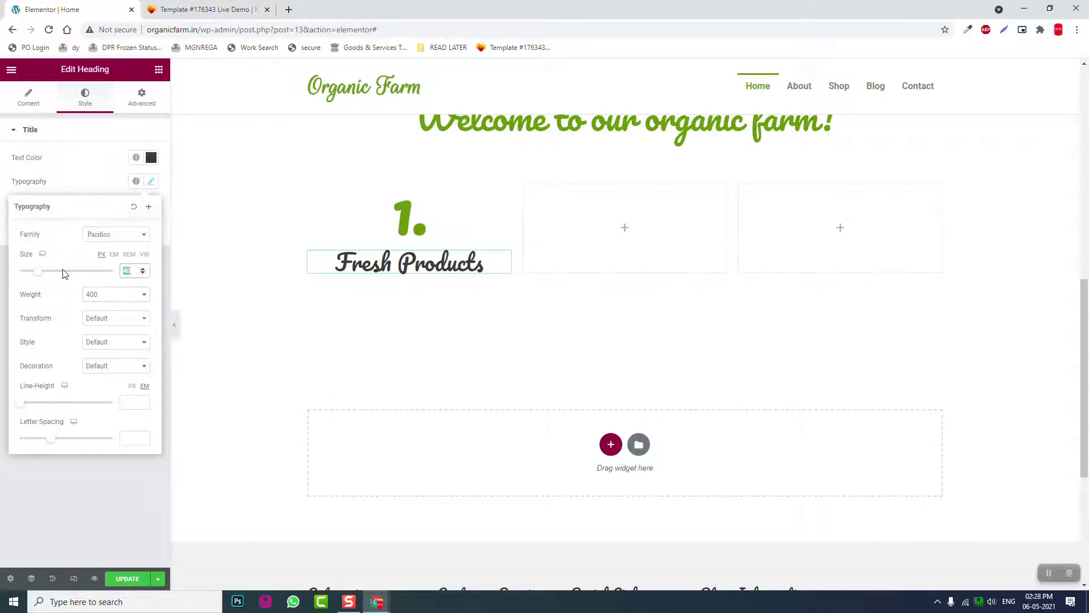
{"action": "type", "text": "20"}
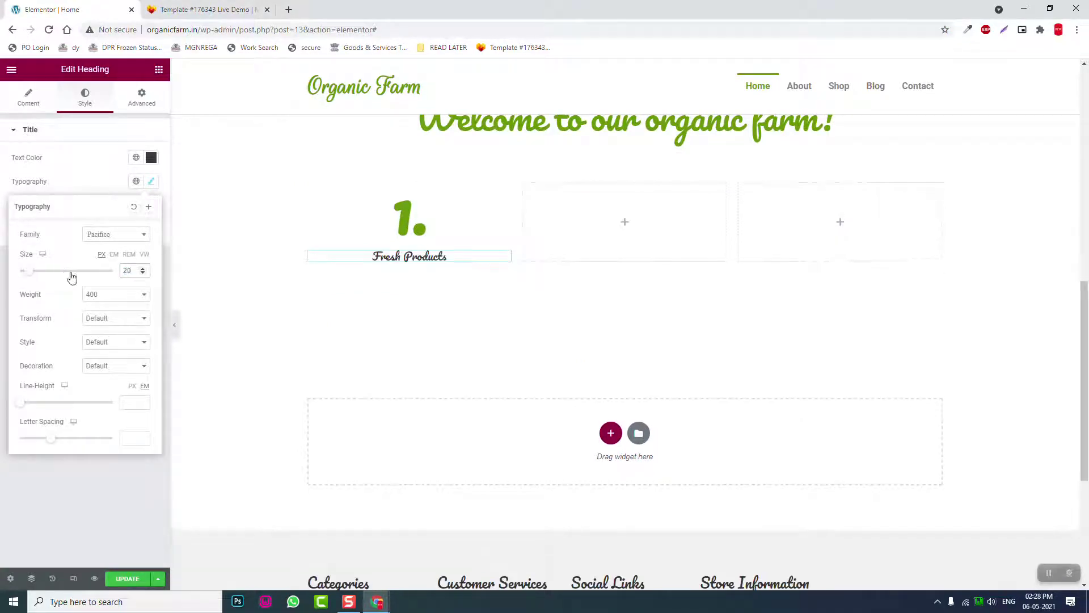
{"action": "left_click", "coordinate": [88, 295]}
{"action": "left_click", "coordinate": [97, 327]}
{"action": "left_click", "coordinate": [67, 502]}
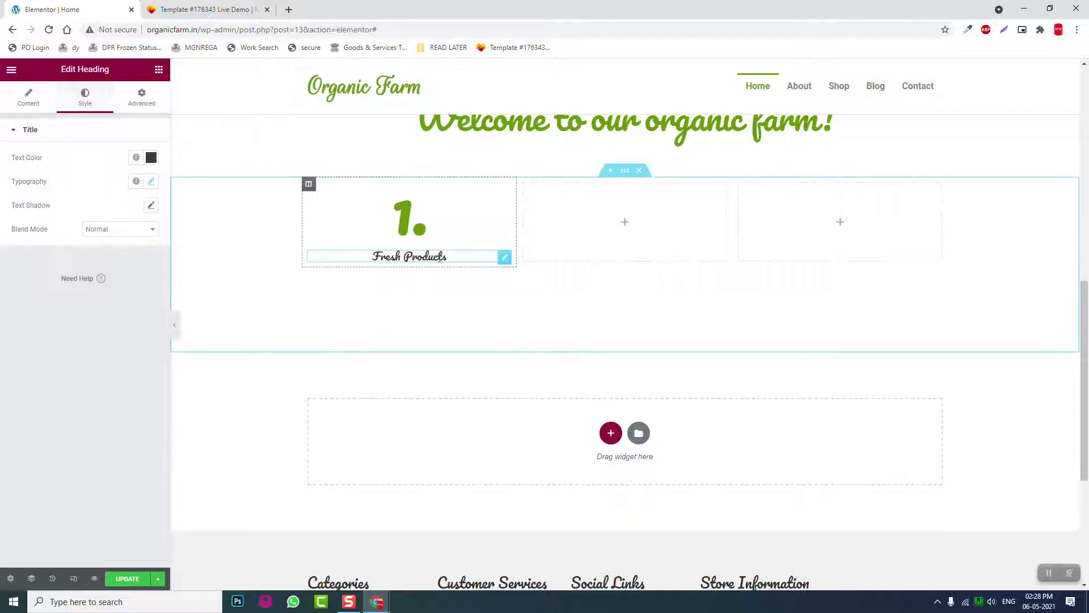
Step: Compare the "Fresh Products" heading with the Naturio template and set its line height to 1.8 em
{"action": "left_click", "coordinate": [151, 182]}
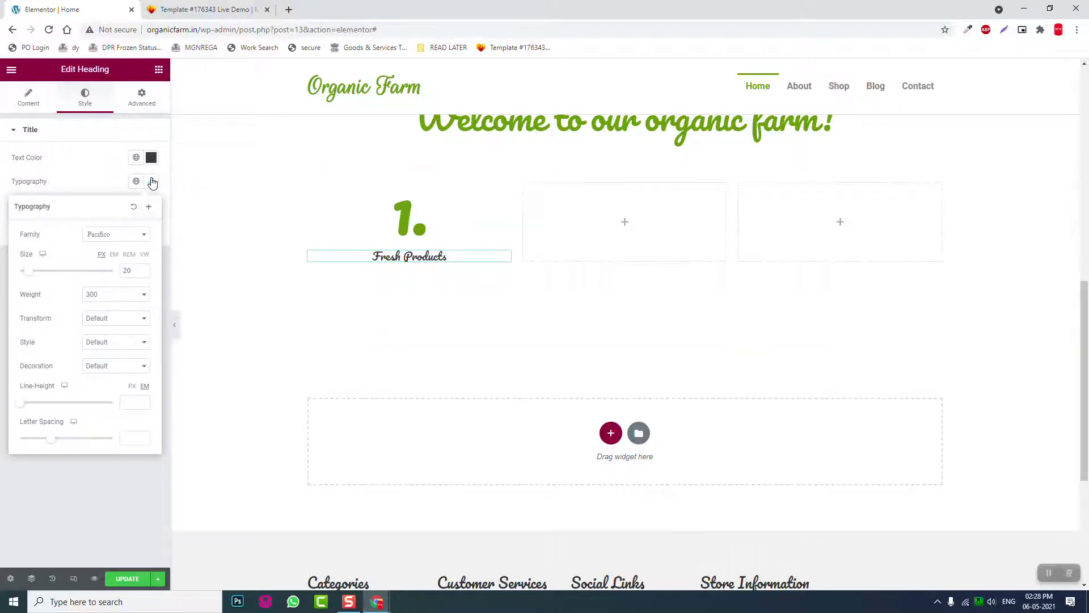
{"action": "left_click", "coordinate": [151, 181]}
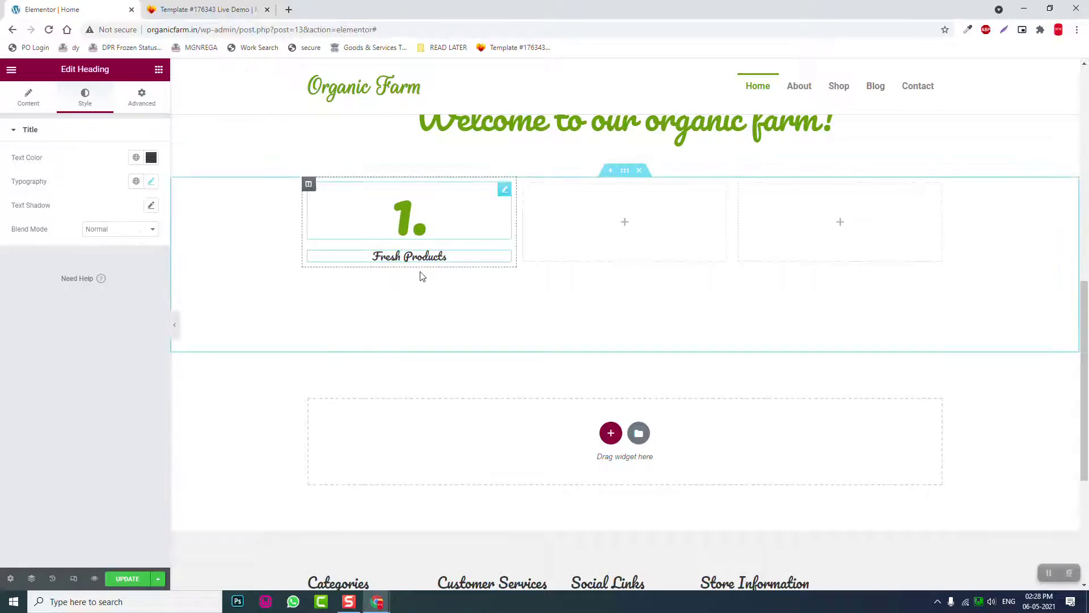
{"action": "left_click", "coordinate": [183, 7]}
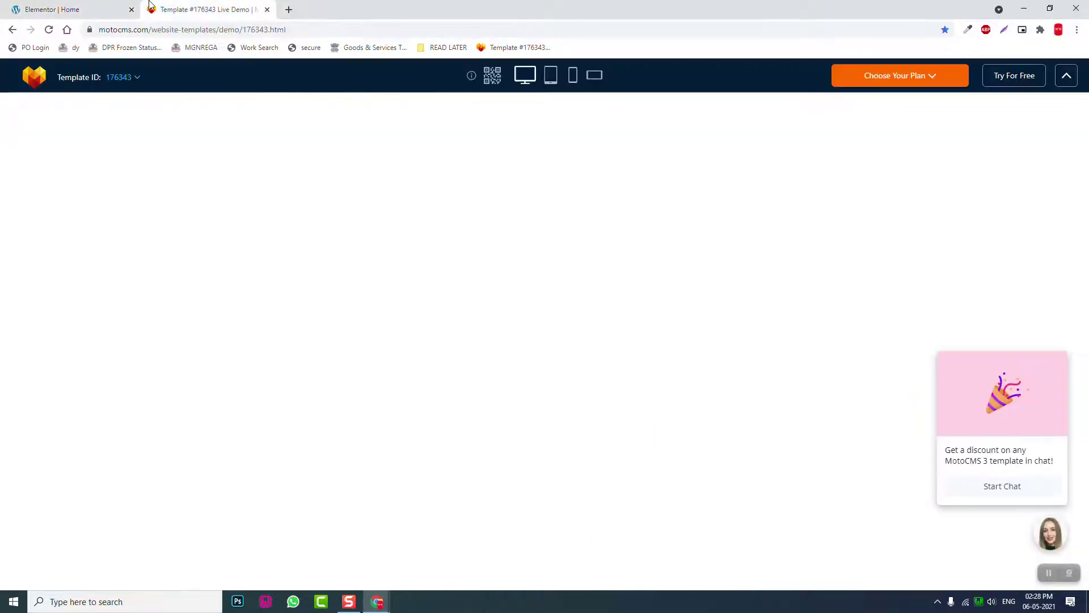
{"action": "left_click", "coordinate": [115, 5]}
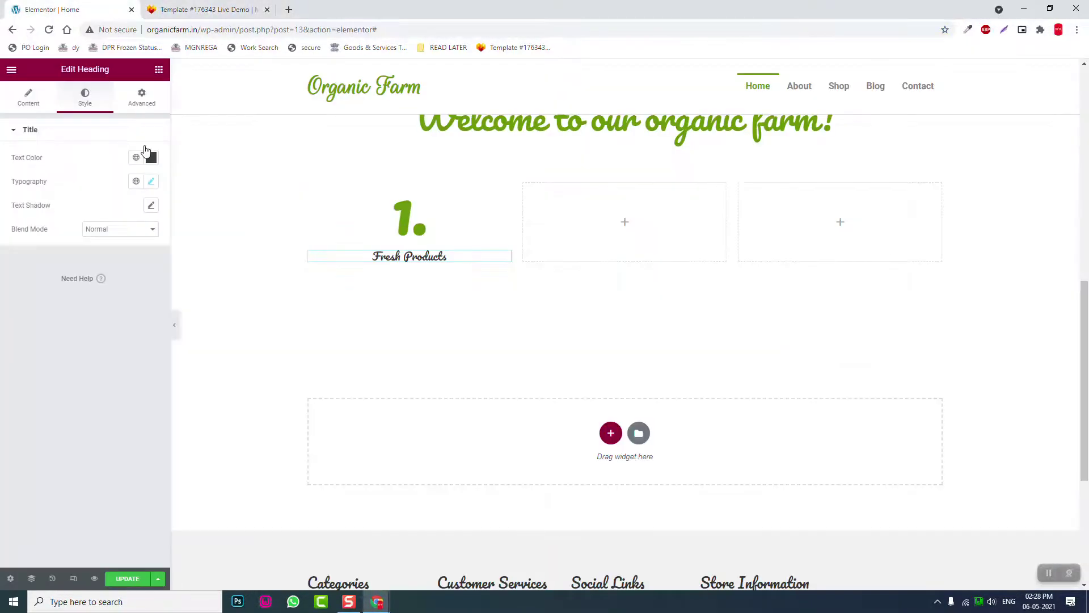
{"action": "left_click", "coordinate": [151, 181]}
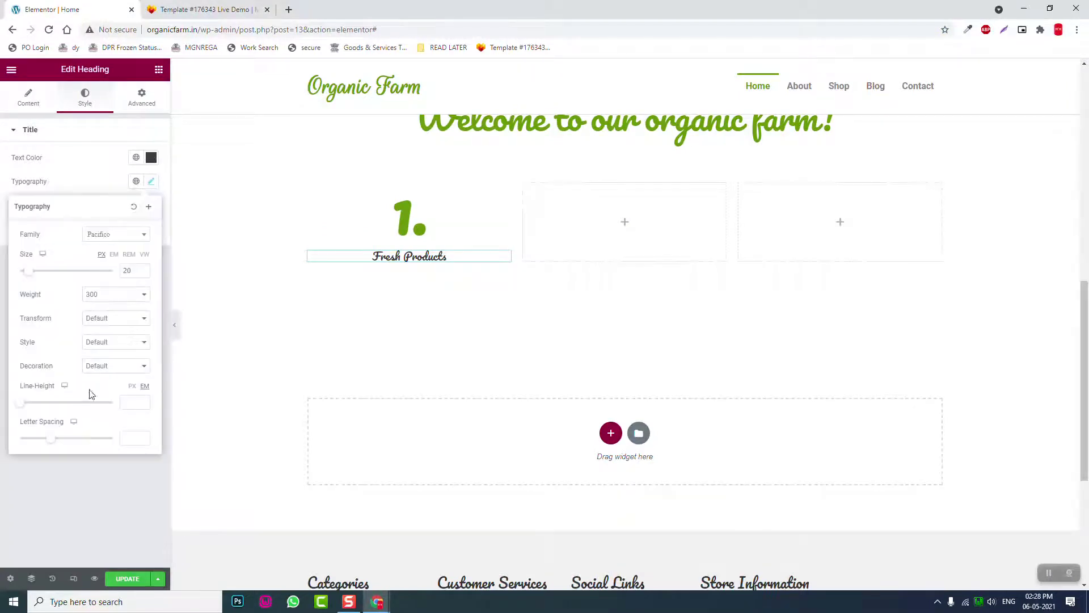
{"action": "left_click_drag", "start_coordinate": [20, 408], "coordinate": [36, 410]}
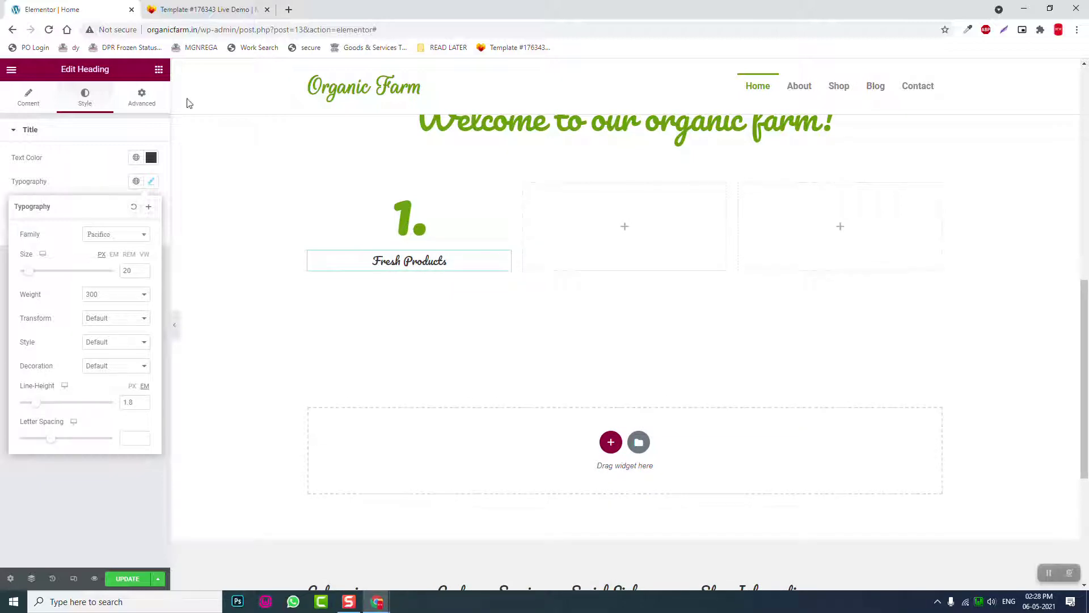
Step: Add a Text Editor widget below the "Fresh Products" heading and centre its placeholder text
{"action": "left_click", "coordinate": [159, 69]}
{"action": "left_click_drag", "start_coordinate": [126, 230], "coordinate": [427, 259]}
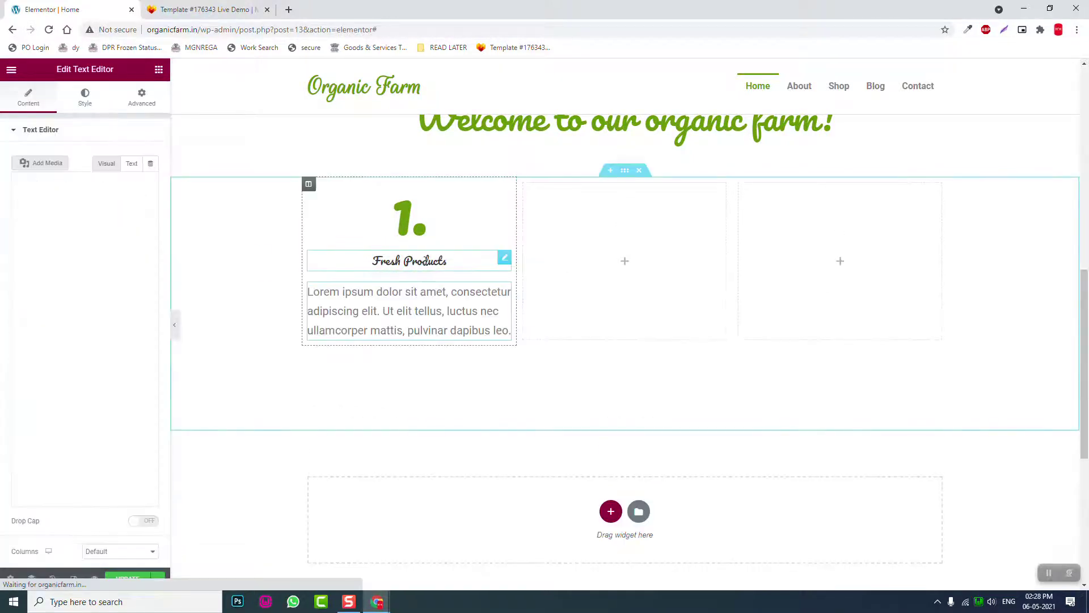
{"action": "left_click", "coordinate": [85, 98]}
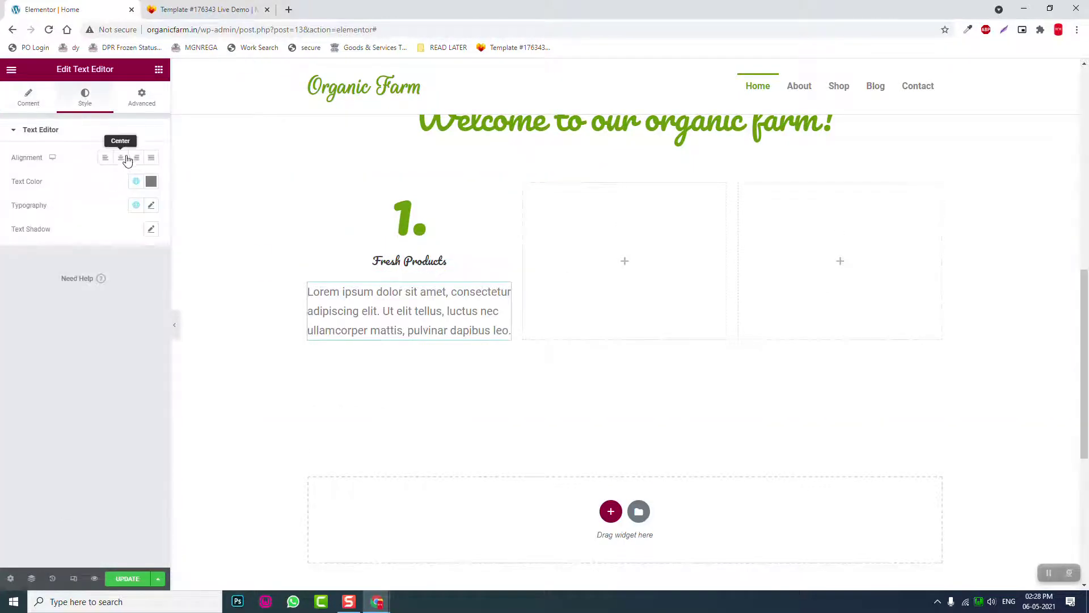
{"action": "left_click", "coordinate": [121, 158]}
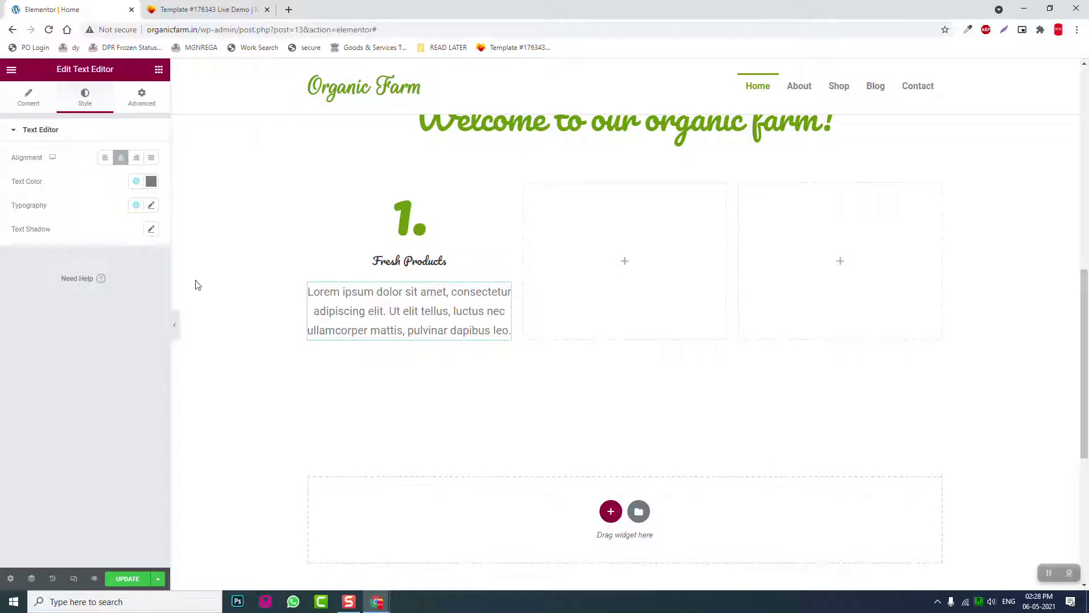
{"action": "left_click", "coordinate": [175, 329]}
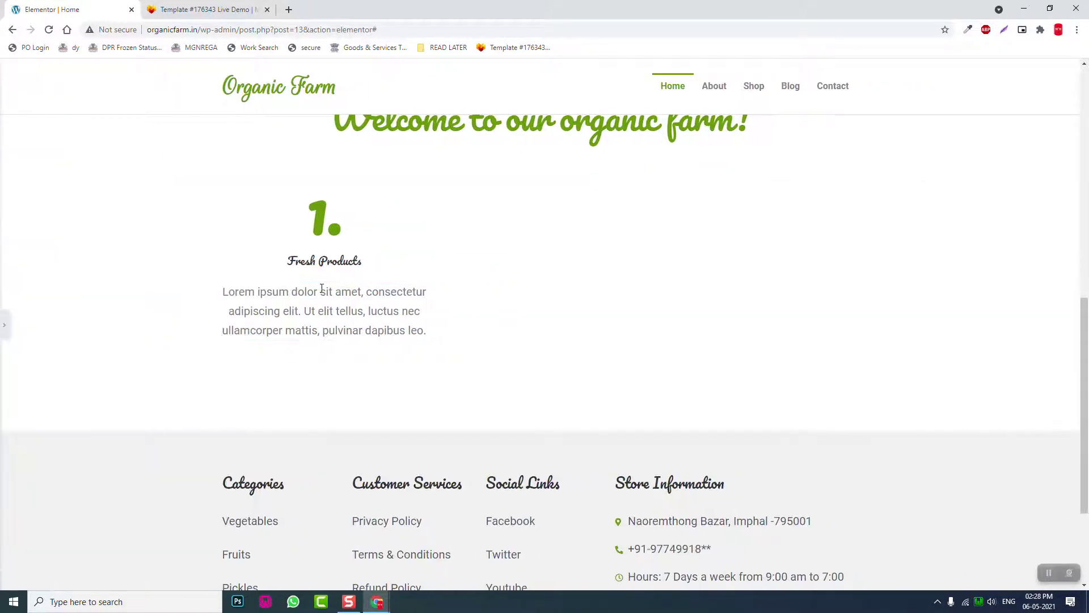
{"action": "left_click", "coordinate": [4, 325]}
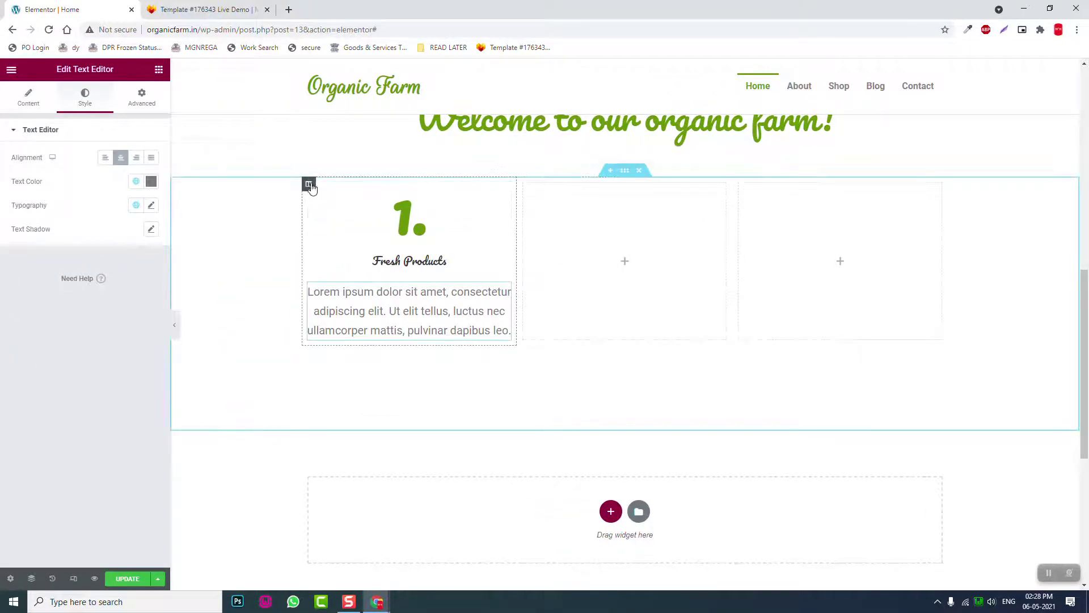
Step: Duplicate the finished "Fresh Products" column twice within the section
{"action": "right_click", "coordinate": [310, 186]}
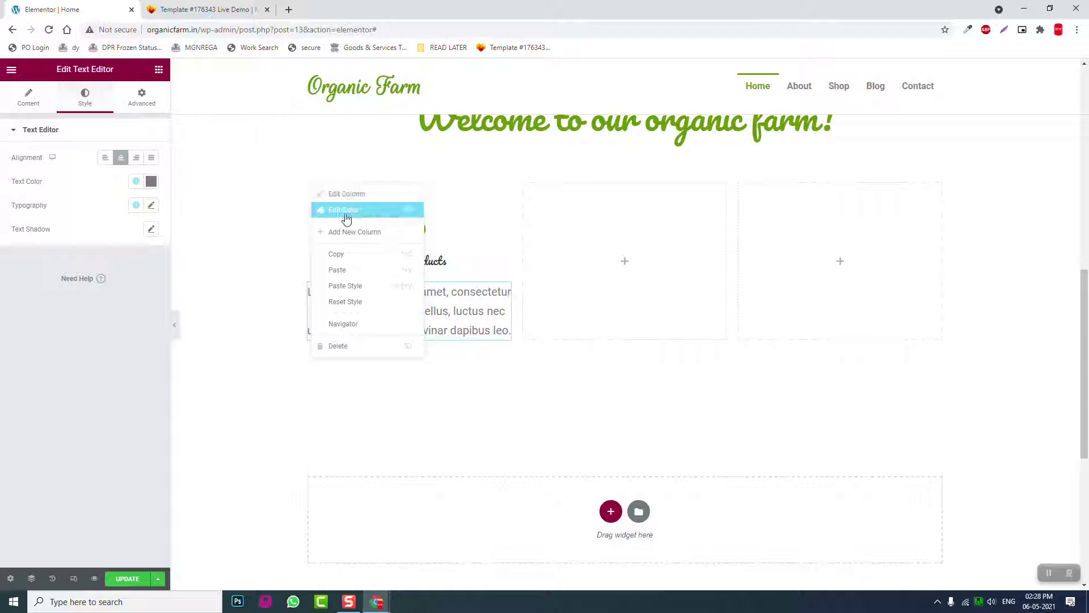
{"action": "left_click", "coordinate": [343, 211]}
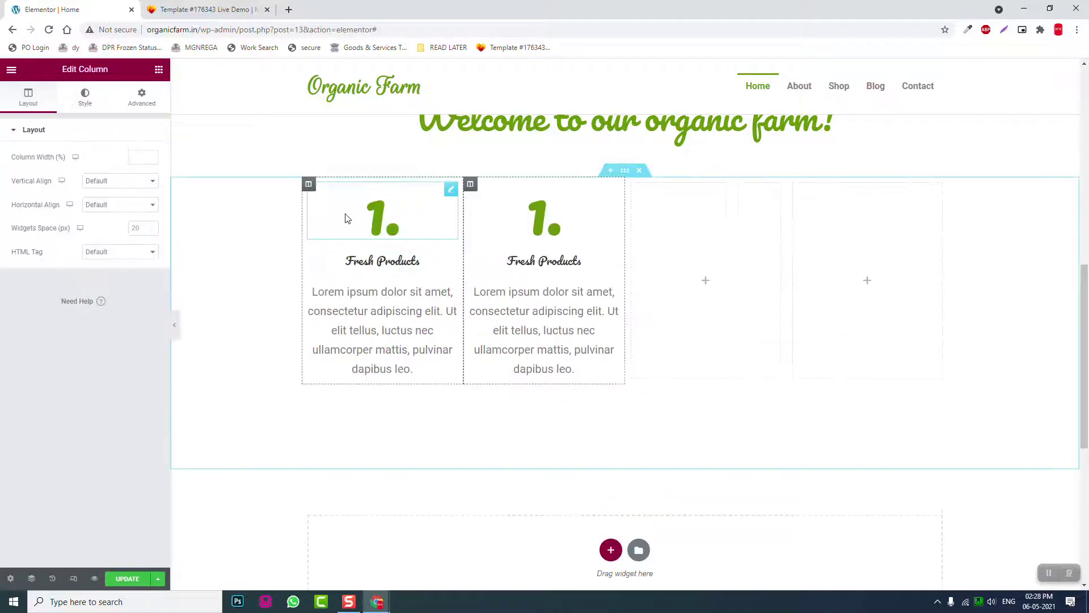
{"action": "right_click", "coordinate": [470, 183]}
{"action": "left_click", "coordinate": [508, 216]}
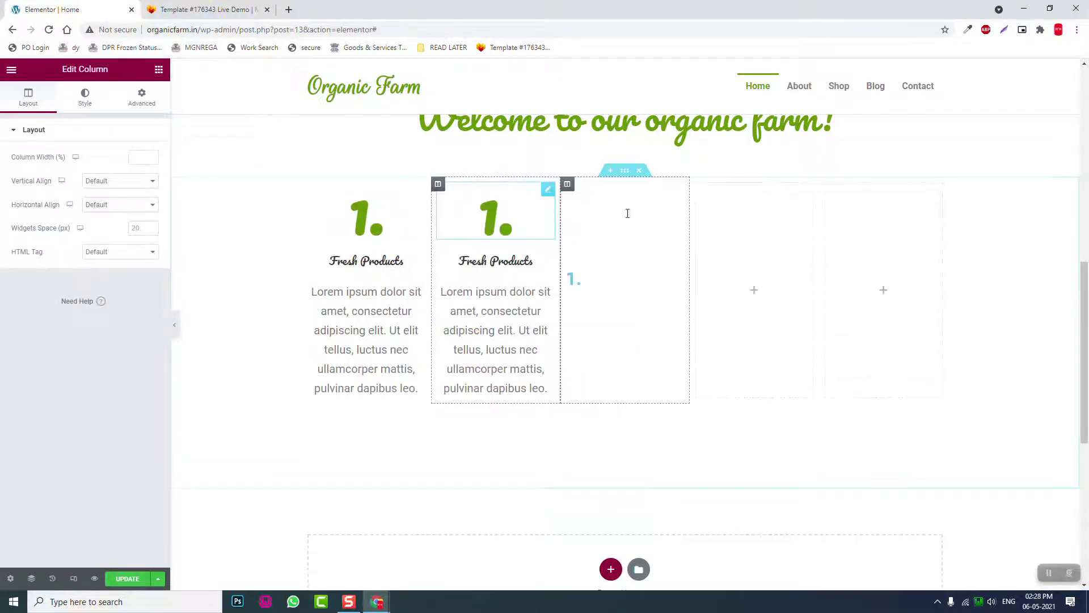
Step: Delete the two empty columns beside the "Fresh Products" columns
{"action": "right_click", "coordinate": [701, 185]}
{"action": "left_click", "coordinate": [742, 355]}
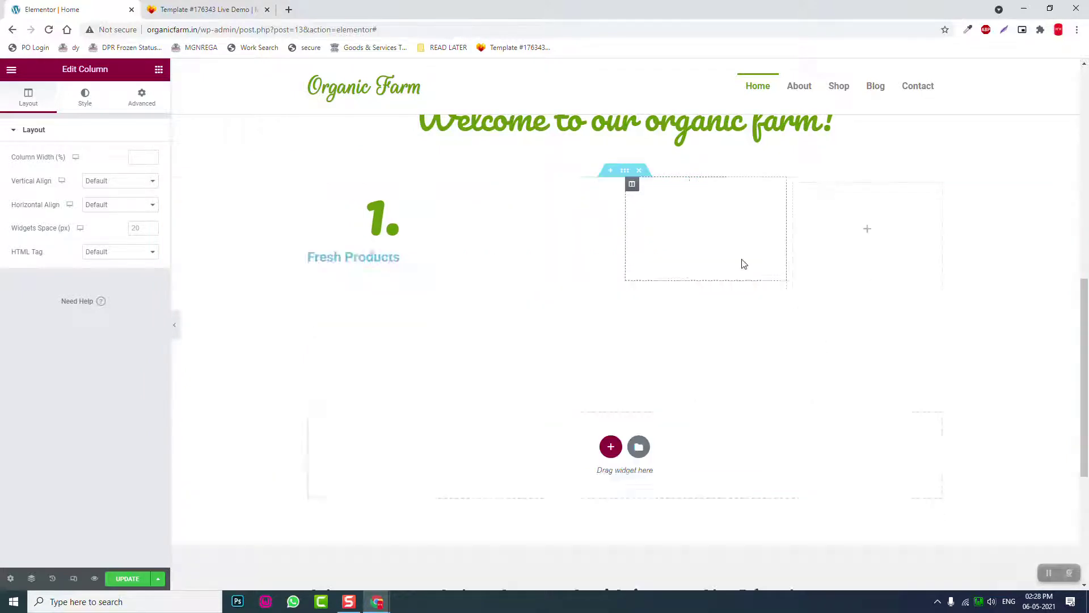
{"action": "right_click", "coordinate": [798, 193]}
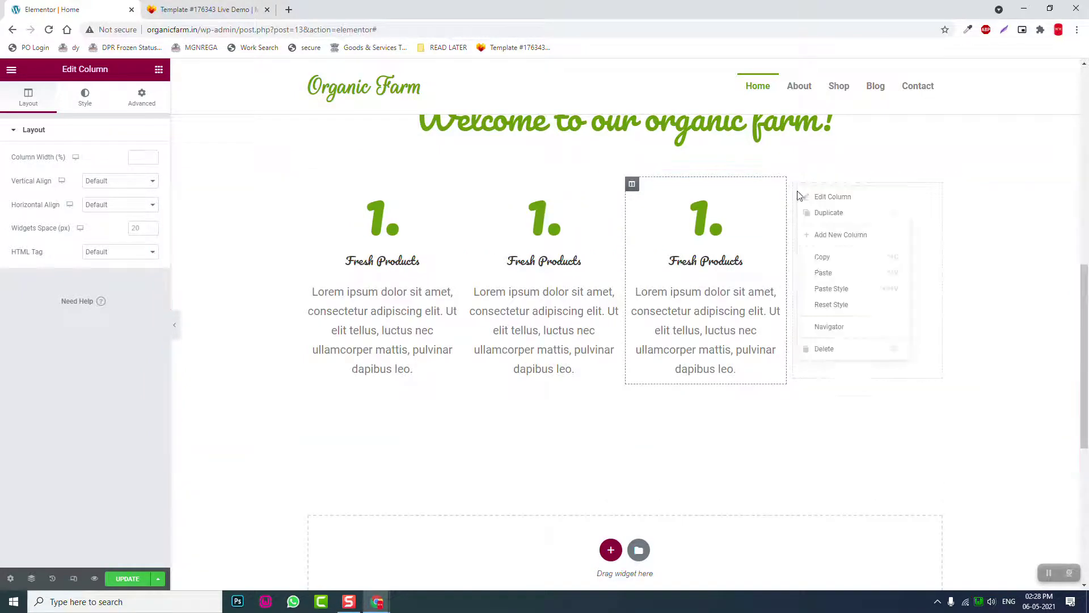
{"action": "left_click", "coordinate": [832, 348]}
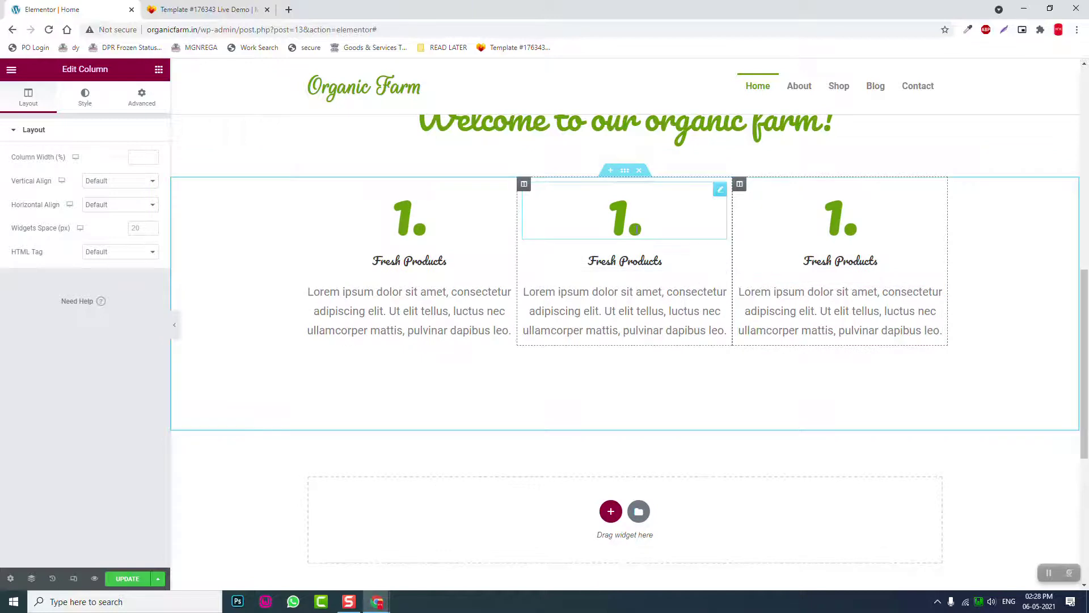
Step: Renumber the second column's heading as "2." and the third column's heading as "3."
{"action": "left_click", "coordinate": [652, 222]}
{"action": "left_click_drag", "start_coordinate": [34, 170], "coordinate": [2, 180]}
{"action": "type", "text": "2."}
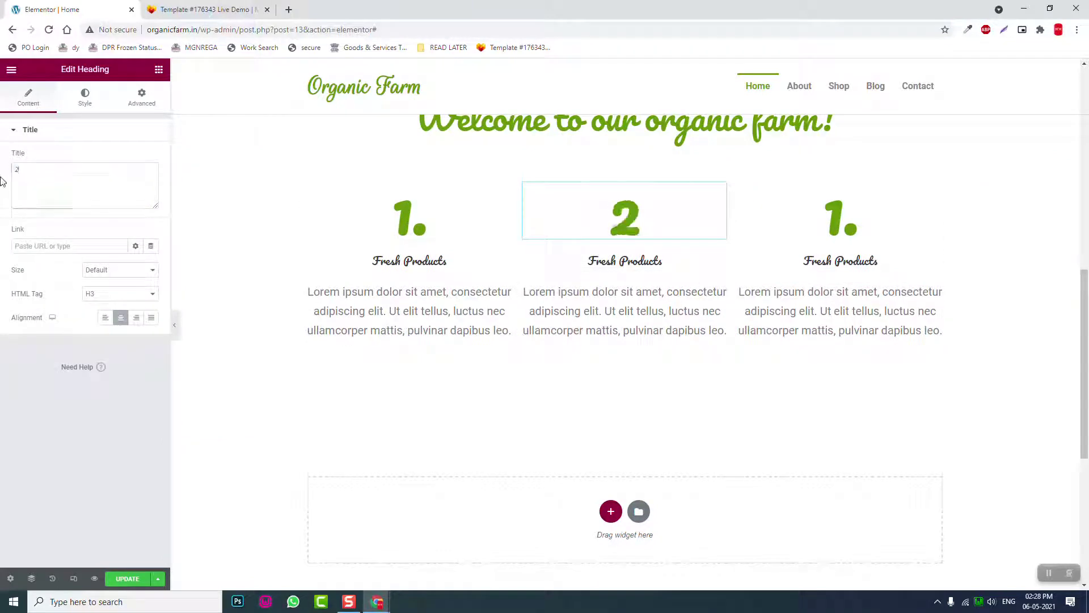
{"action": "left_click", "coordinate": [815, 220]}
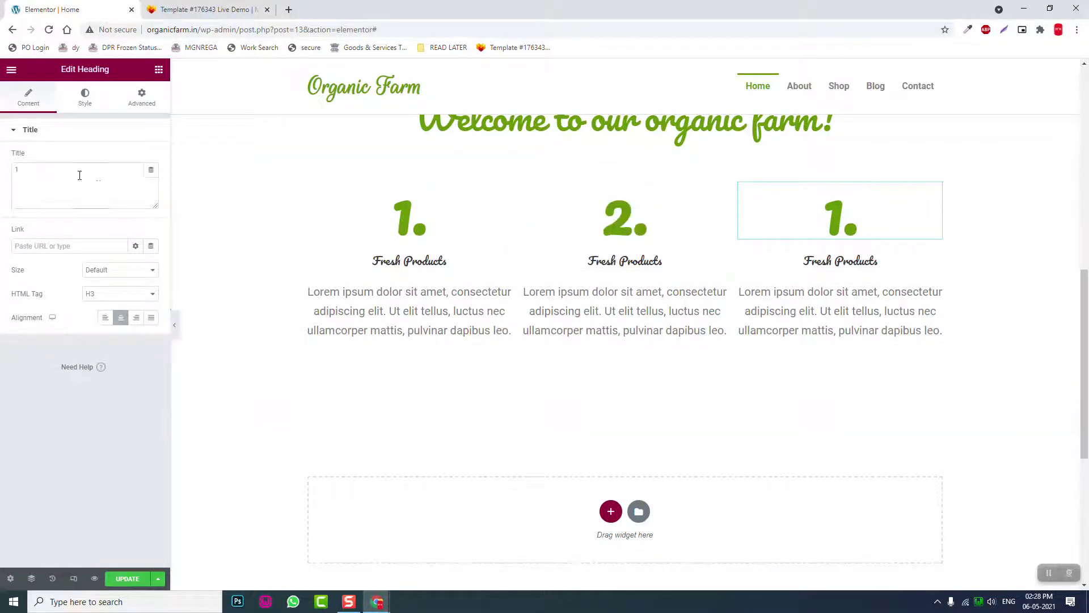
{"action": "left_click_drag", "start_coordinate": [80, 173], "coordinate": [3, 181]}
{"action": "type", "text": "3."}
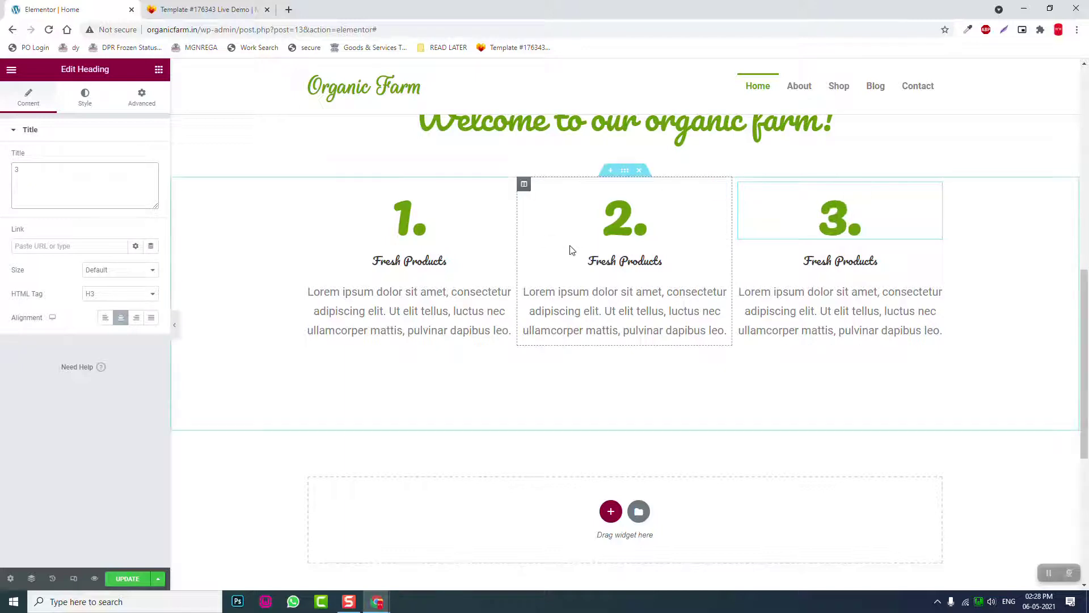
Step: Replace the second column's title with "Organic Products"
{"action": "left_click", "coordinate": [659, 260]}
{"action": "left_click_drag", "start_coordinate": [100, 179], "coordinate": [2, 165]}
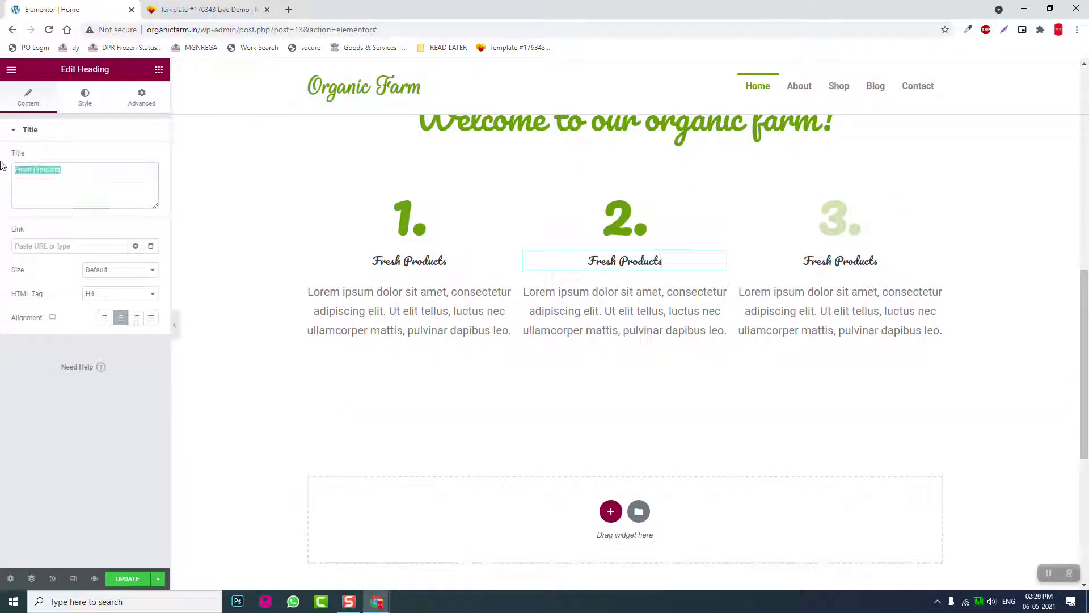
{"action": "type", "text": "Organic"}
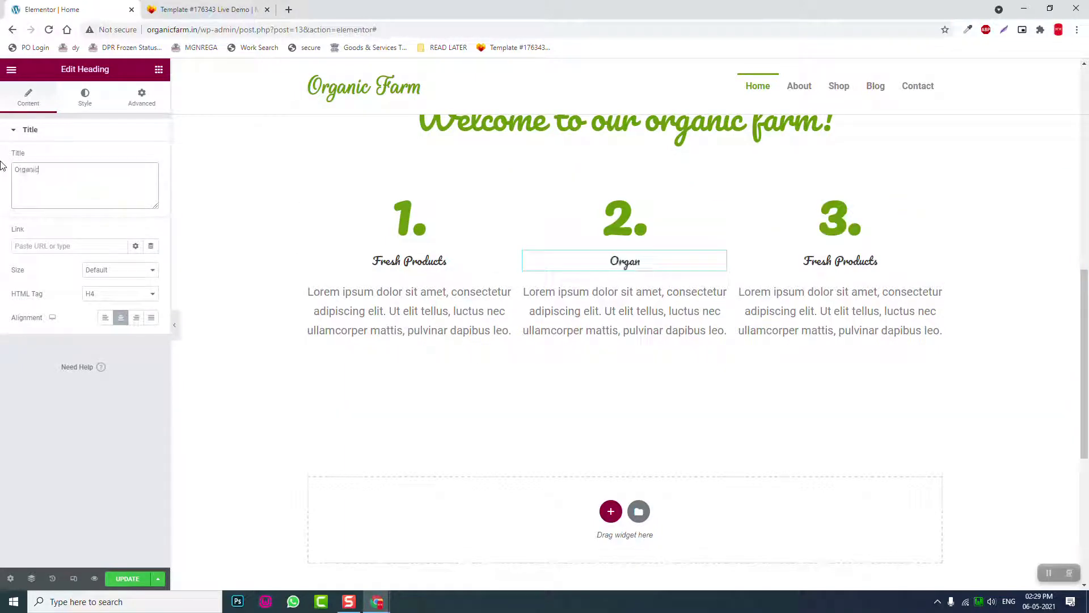
{"action": "type", "text": " Products"}
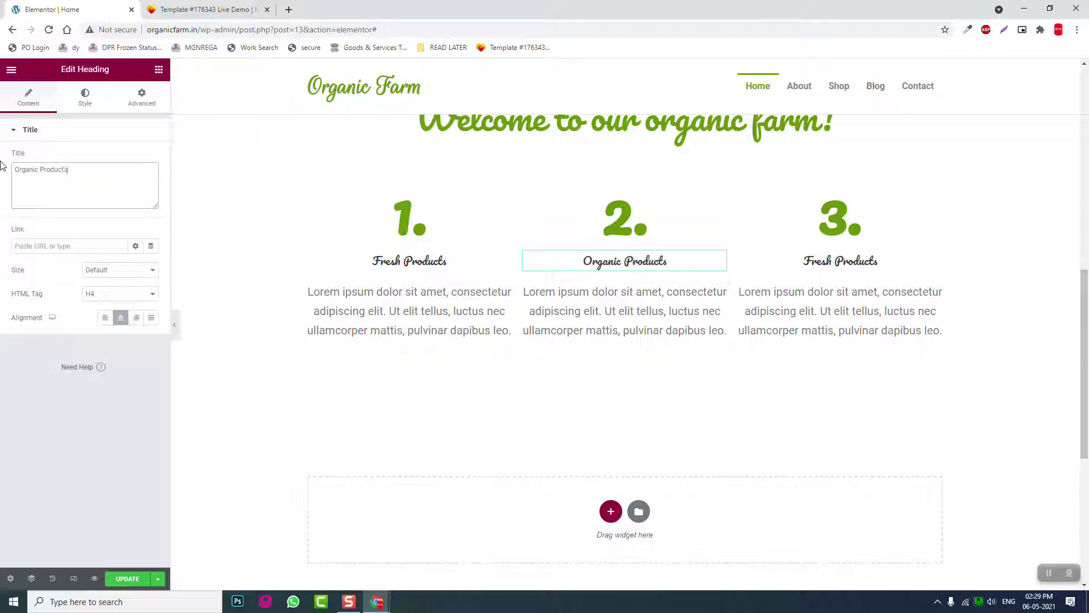
Step: Replace the third column's title with "Fast Delivery"
{"action": "left_click", "coordinate": [836, 265]}
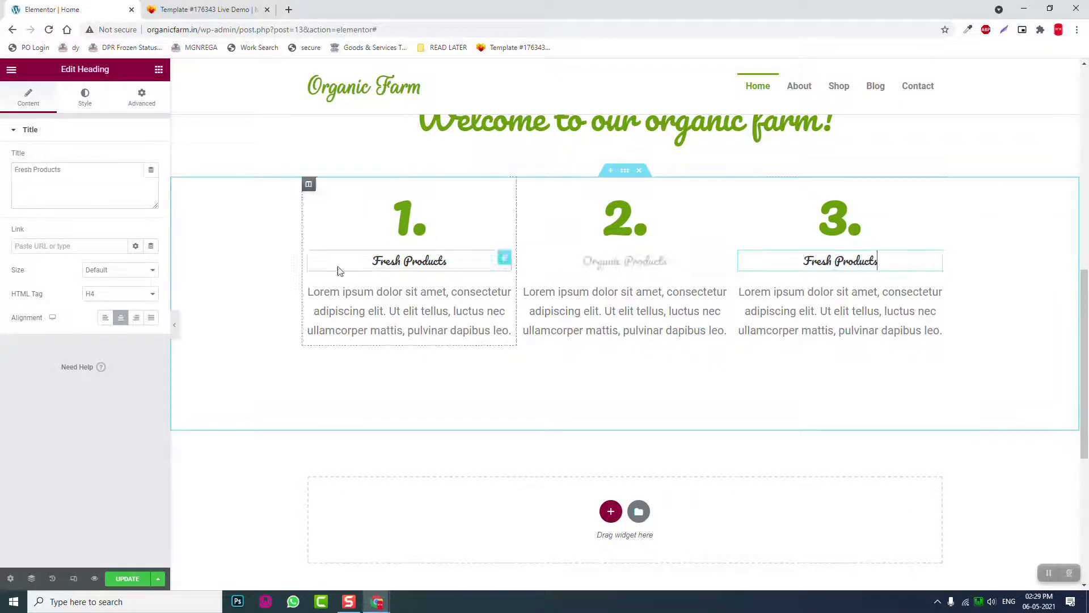
{"action": "left_click_drag", "start_coordinate": [97, 170], "coordinate": [2, 180]}
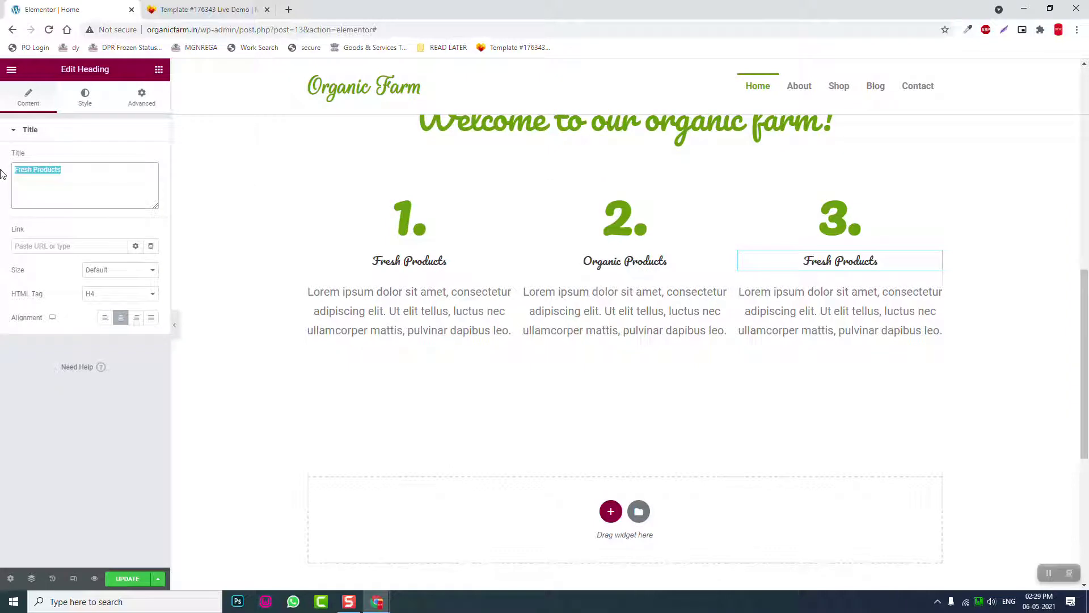
{"action": "type", "text": "F"}
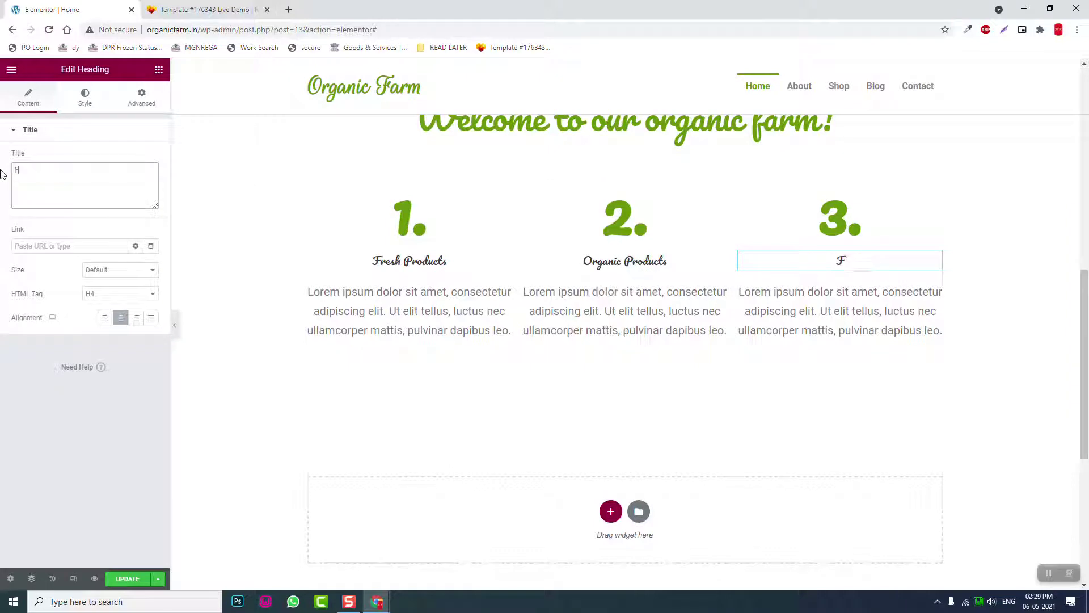
{"action": "type", "text": "ast Delivery"}
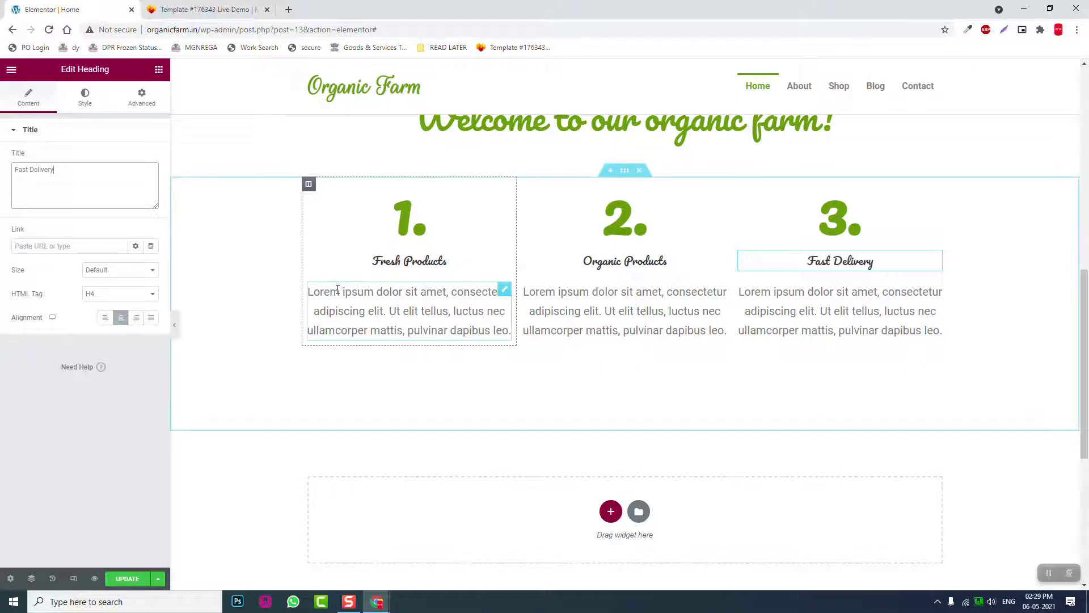
Step: Preview the three columns and set the columns gap of their section to Wider
{"action": "left_click", "coordinate": [176, 325]}
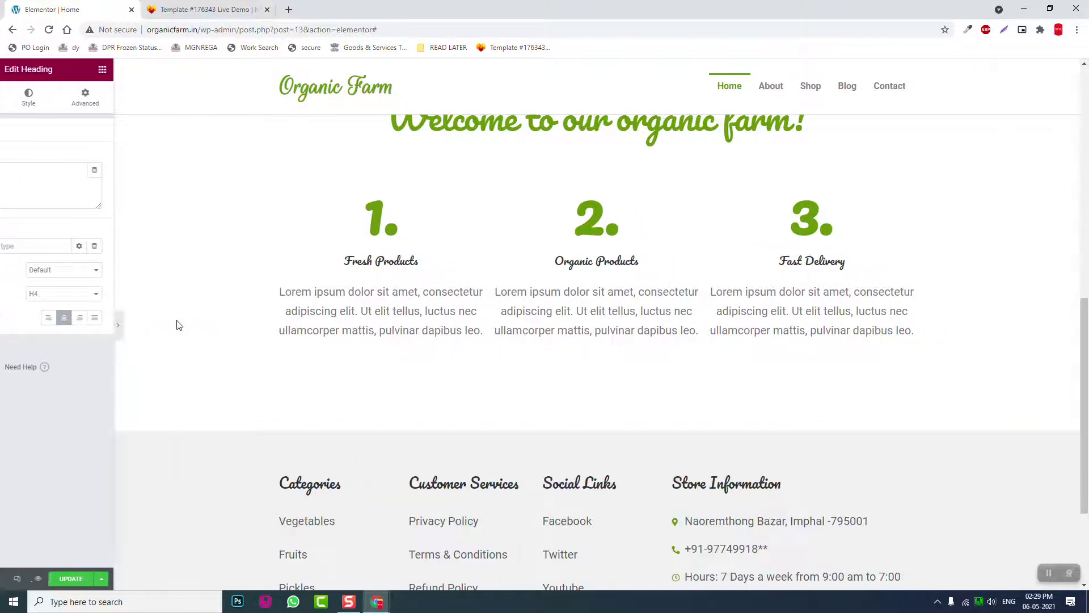
{"action": "left_click", "coordinate": [540, 250]}
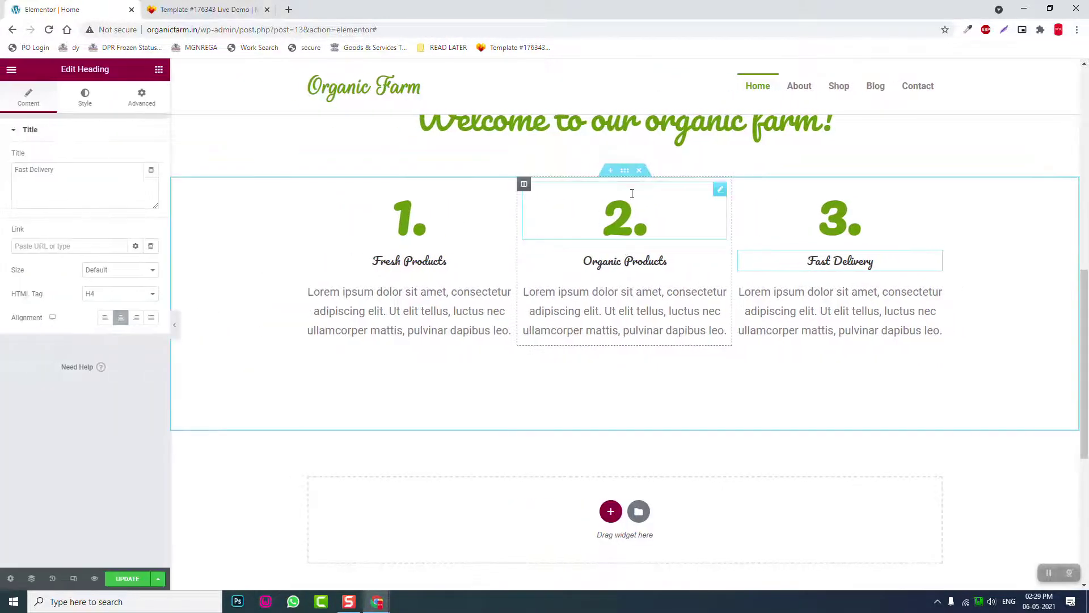
{"action": "left_click", "coordinate": [625, 170]}
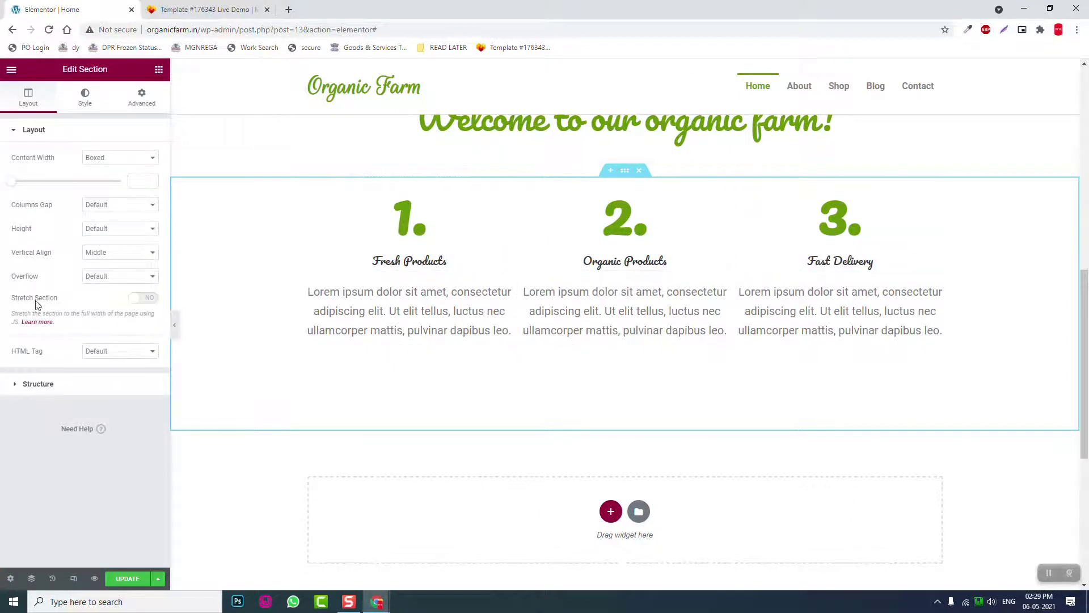
{"action": "left_click", "coordinate": [111, 210]}
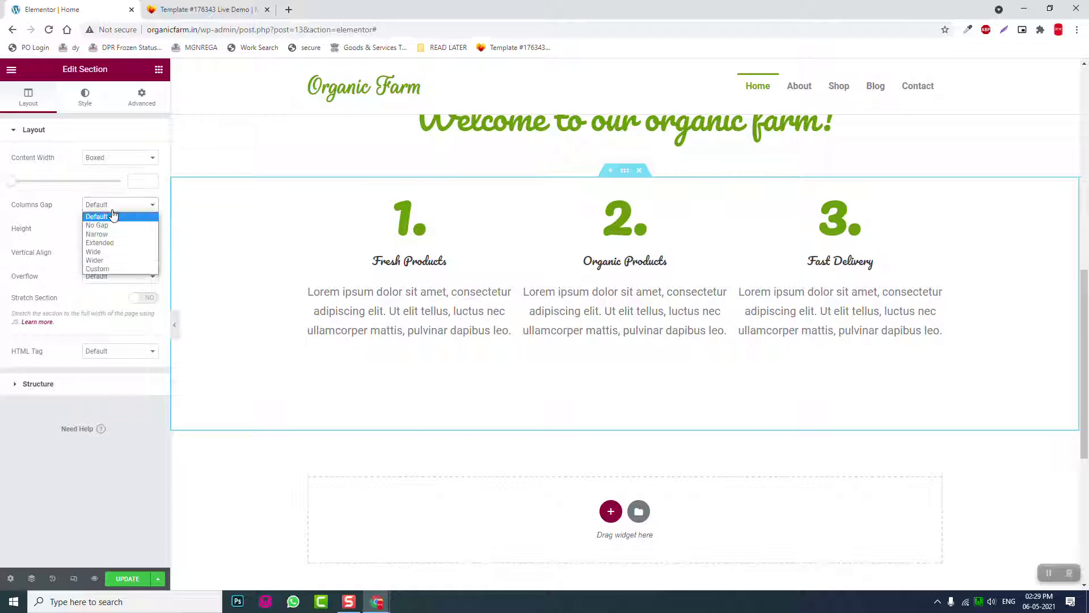
{"action": "left_click", "coordinate": [105, 265]}
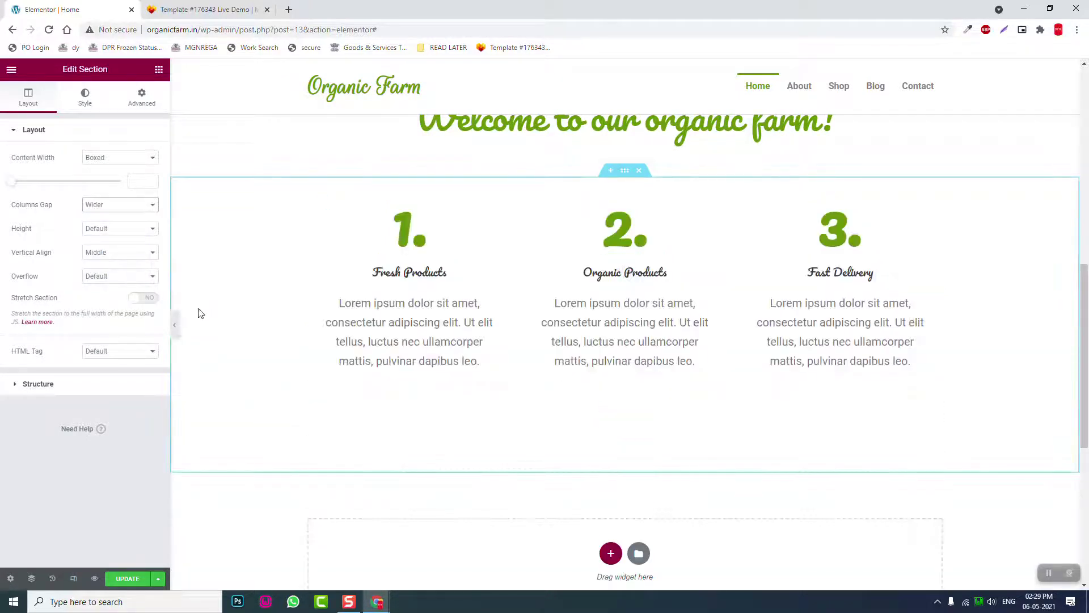
{"action": "left_click", "coordinate": [174, 325]}
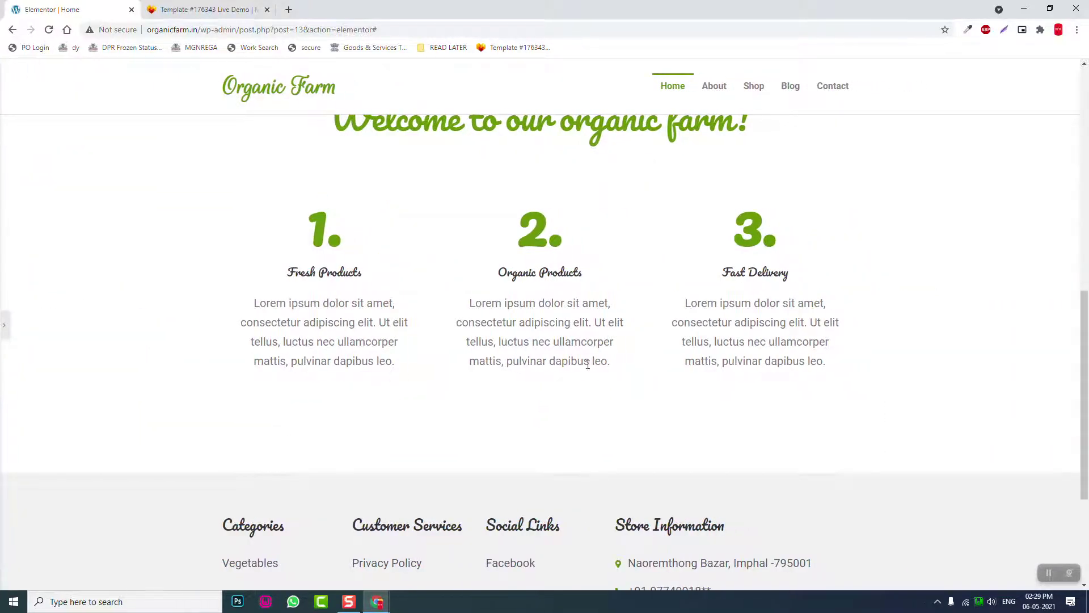
Step: Review the welcome heading and three columns in preview and compare them with the Naturio template's welcome section
{"action": "scroll", "coordinate": [610, 366], "scroll_direction": "up", "scroll_amount": 2}
{"action": "scroll", "coordinate": [608, 362], "scroll_direction": "up", "scroll_amount": 2}
{"action": "scroll", "coordinate": [609, 362], "scroll_direction": "down", "scroll_amount": 2}
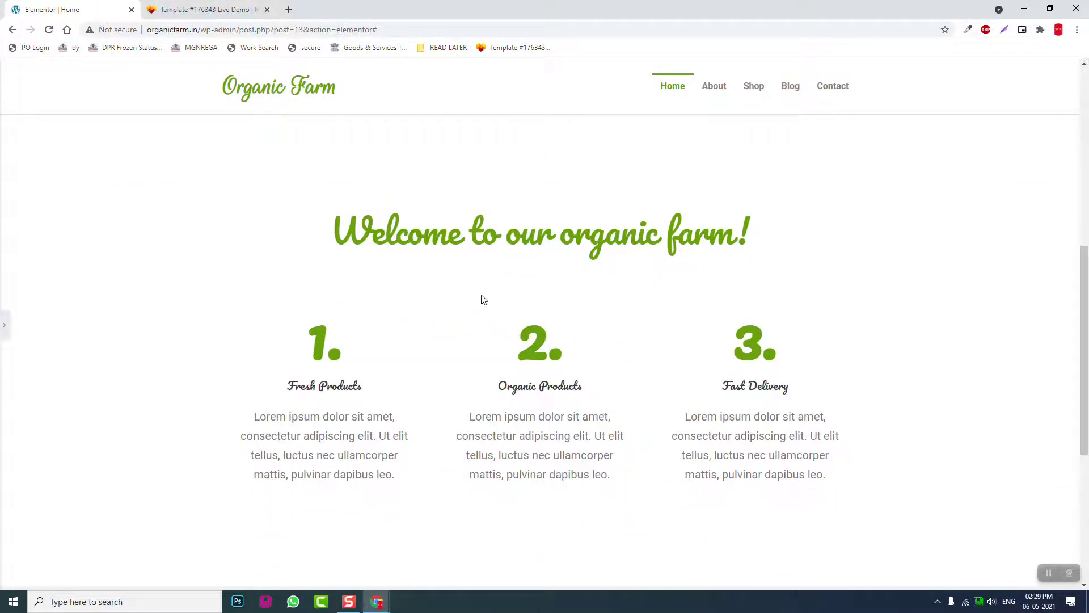
{"action": "left_click", "coordinate": [190, 10]}
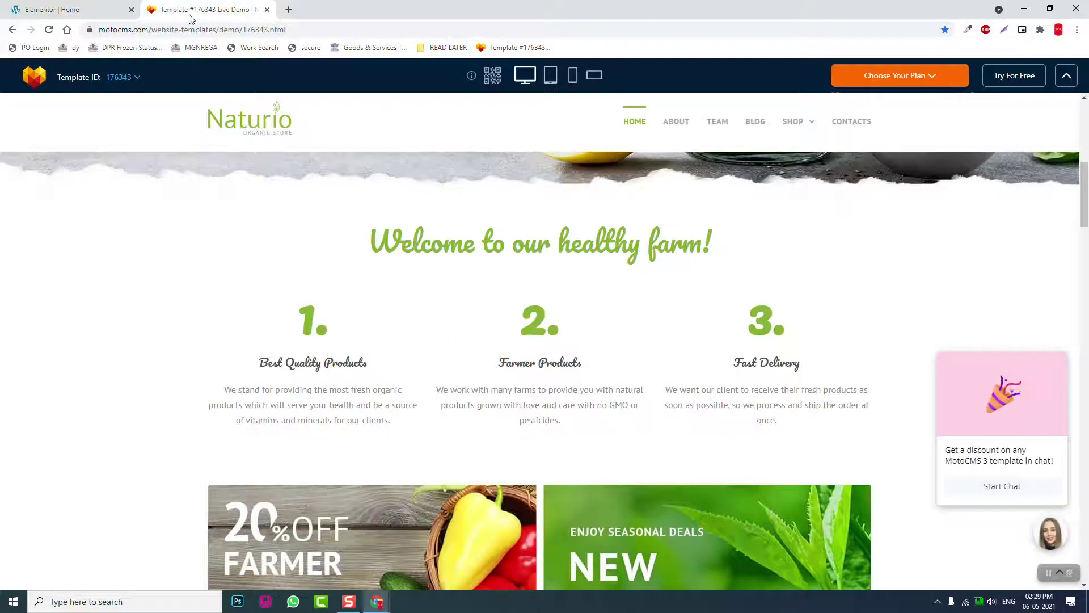
{"action": "left_click", "coordinate": [57, 6]}
{"action": "scroll", "coordinate": [562, 352], "scroll_direction": "up", "scroll_amount": 2}
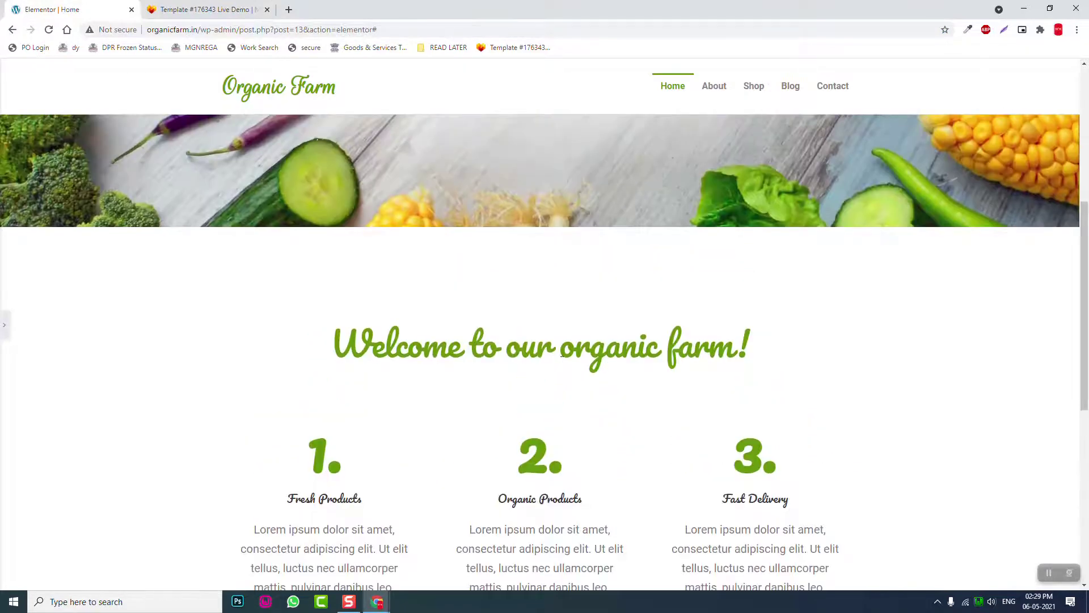
{"action": "scroll", "coordinate": [709, 358], "scroll_direction": "down", "scroll_amount": 4}
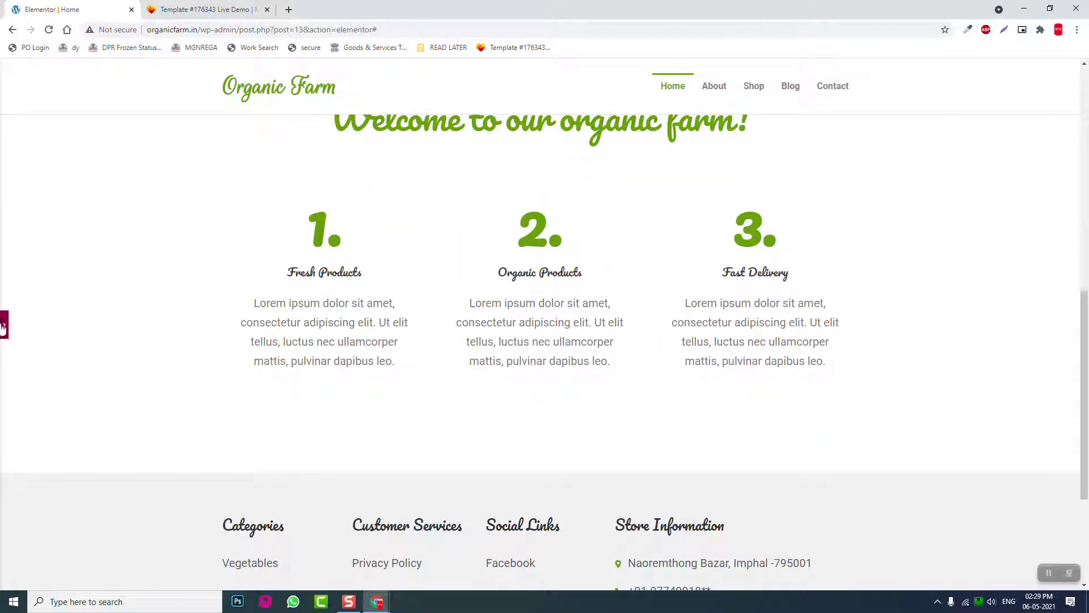
{"action": "left_click", "coordinate": [3, 327]}
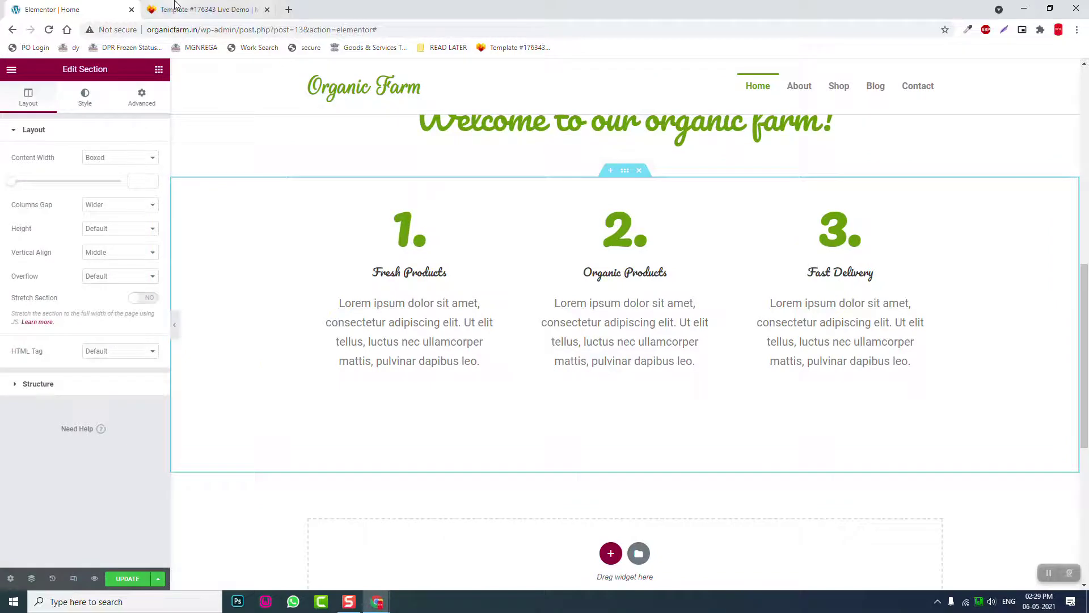
Step: Examine the promotional banners and the Our Products section below the welcome section of the Naturio template
{"action": "left_click", "coordinate": [170, 9]}
{"action": "scroll", "coordinate": [284, 213], "scroll_direction": "down", "scroll_amount": 6}
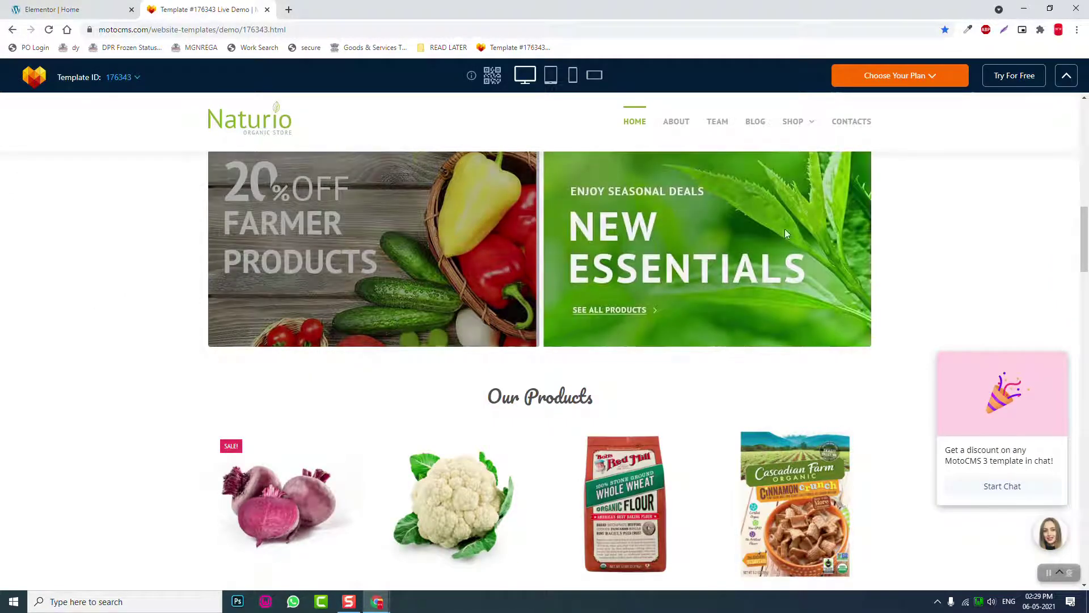
{"action": "scroll", "coordinate": [470, 247], "scroll_direction": "up", "scroll_amount": 1}
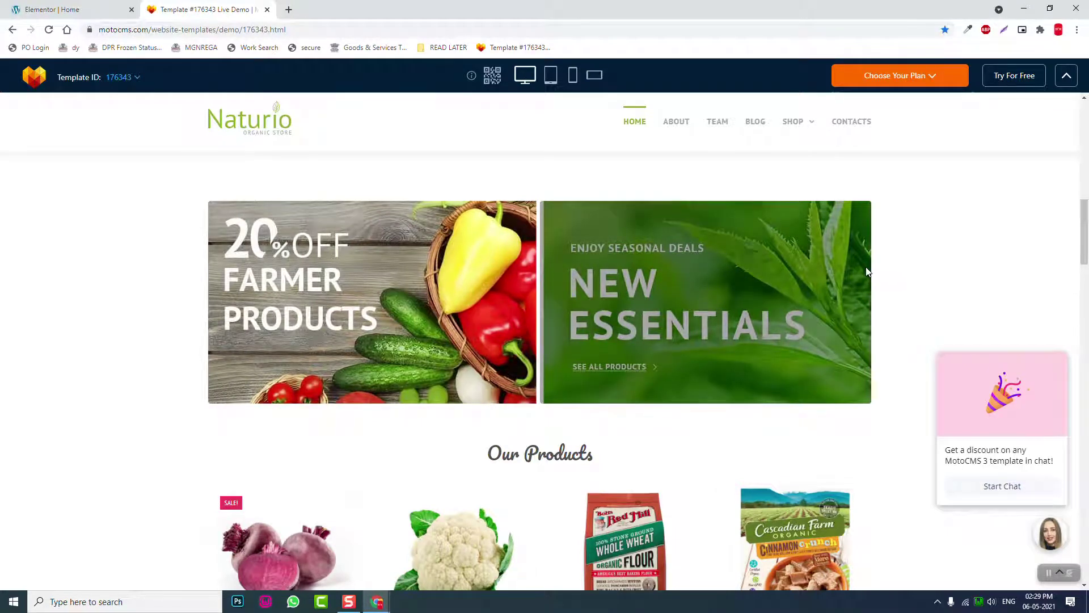
{"action": "scroll", "coordinate": [867, 272], "scroll_direction": "down", "scroll_amount": 4}
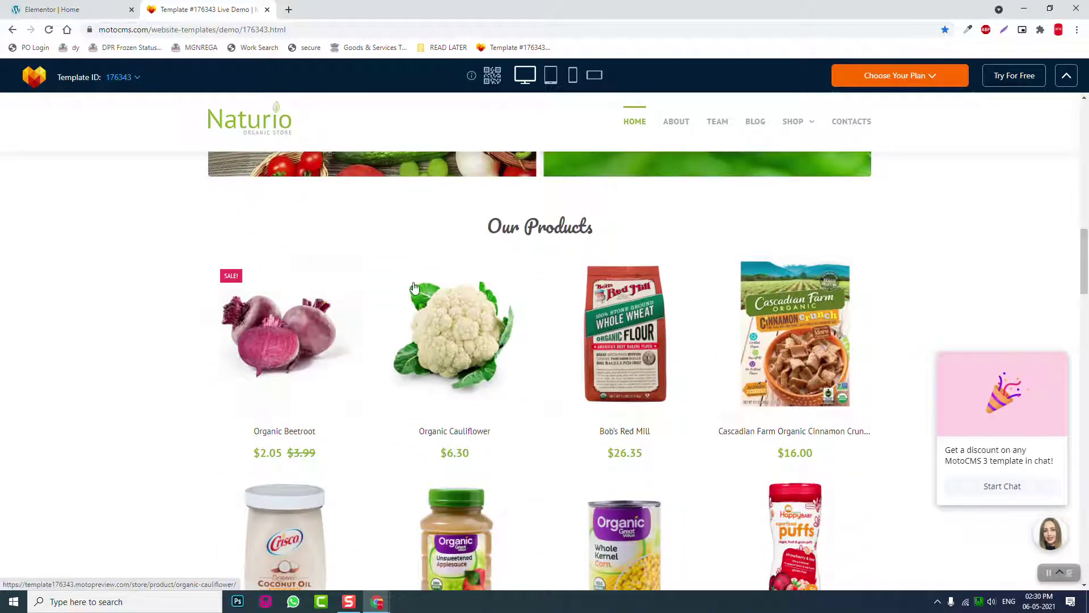
Step: Look over both rows of the Naturio template's Our Products grid
{"action": "scroll", "coordinate": [417, 287], "scroll_direction": "down", "scroll_amount": 2}
{"action": "scroll", "coordinate": [419, 285], "scroll_direction": "down", "scroll_amount": 3}
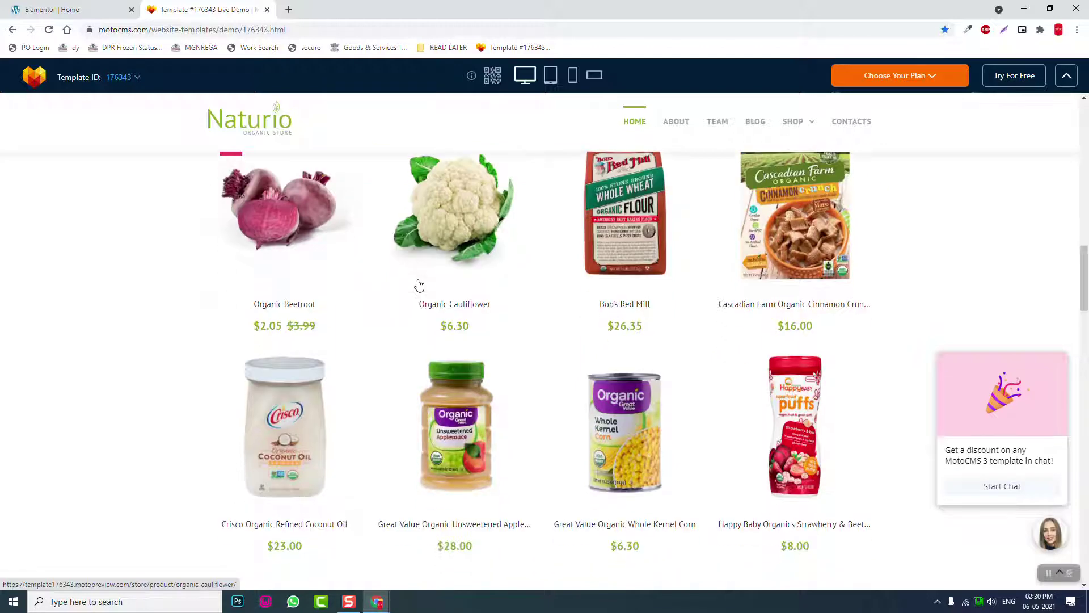
{"action": "scroll", "coordinate": [420, 286], "scroll_direction": "up", "scroll_amount": 3}
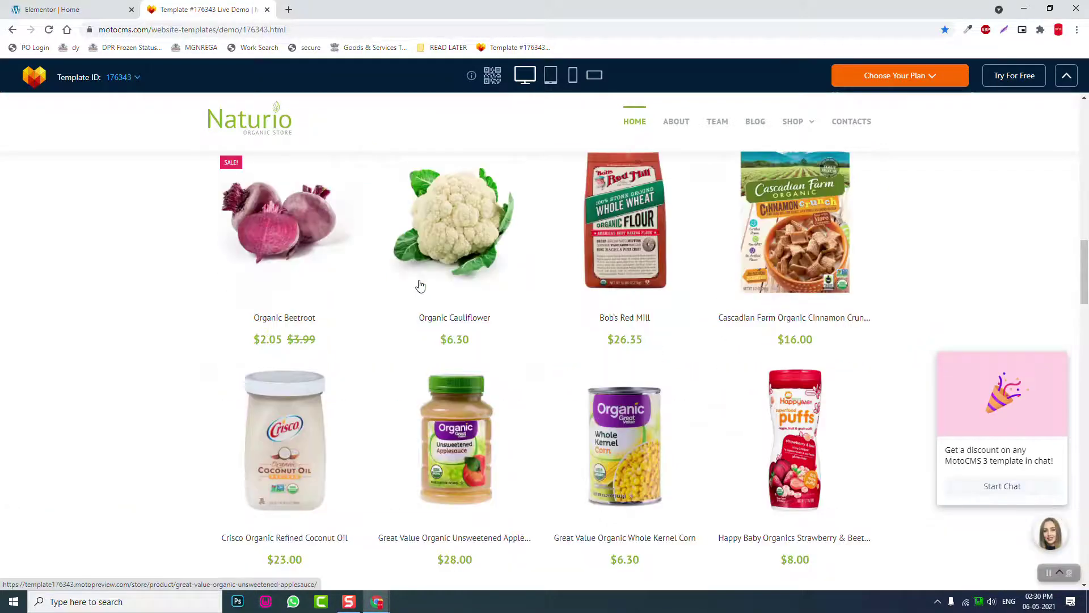
{"action": "scroll", "coordinate": [419, 286], "scroll_direction": "up", "scroll_amount": 2}
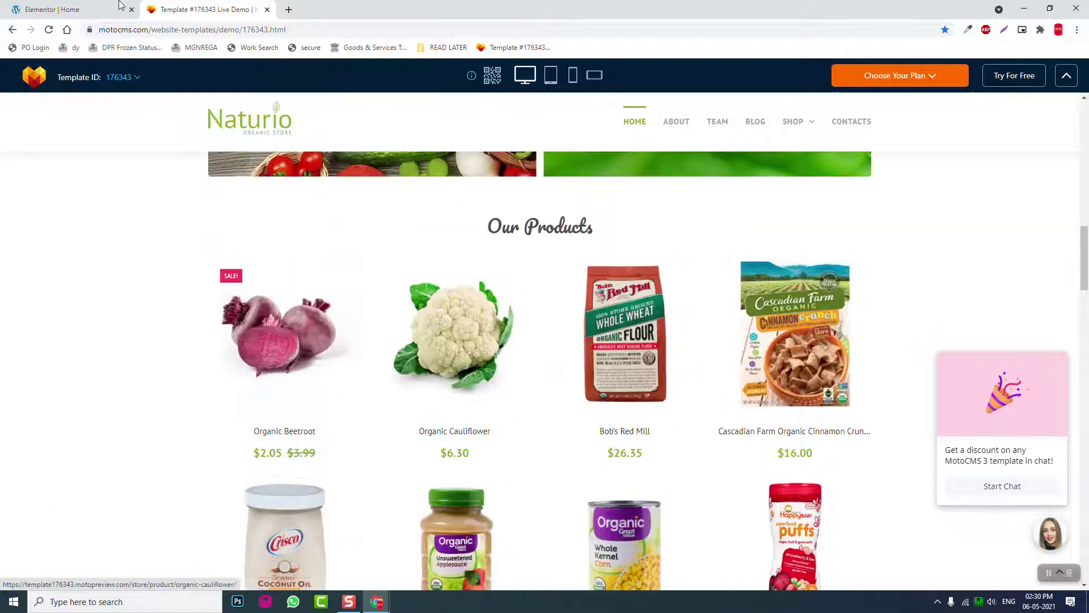
Step: Switch to the Elementor editor, search its widgets for "woo", and clear the search
{"action": "left_click", "coordinate": [52, 9]}
{"action": "left_click", "coordinate": [159, 70]}
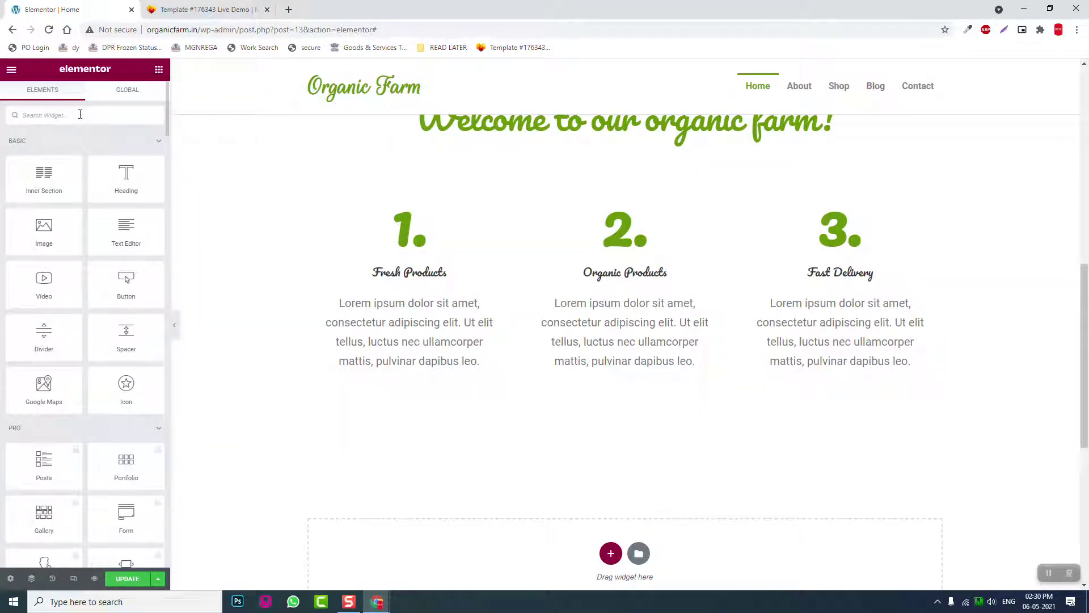
{"action": "left_click", "coordinate": [80, 114]}
{"action": "type", "text": "woo"}
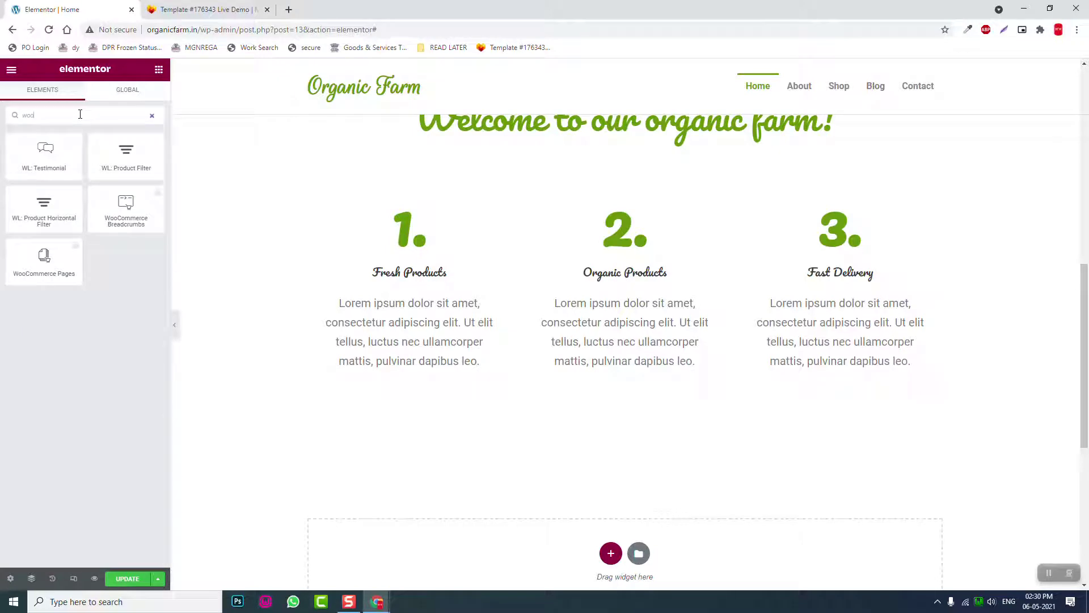
{"action": "key", "text": "BackSpace"}
{"action": "key", "text": "BackSpace"}
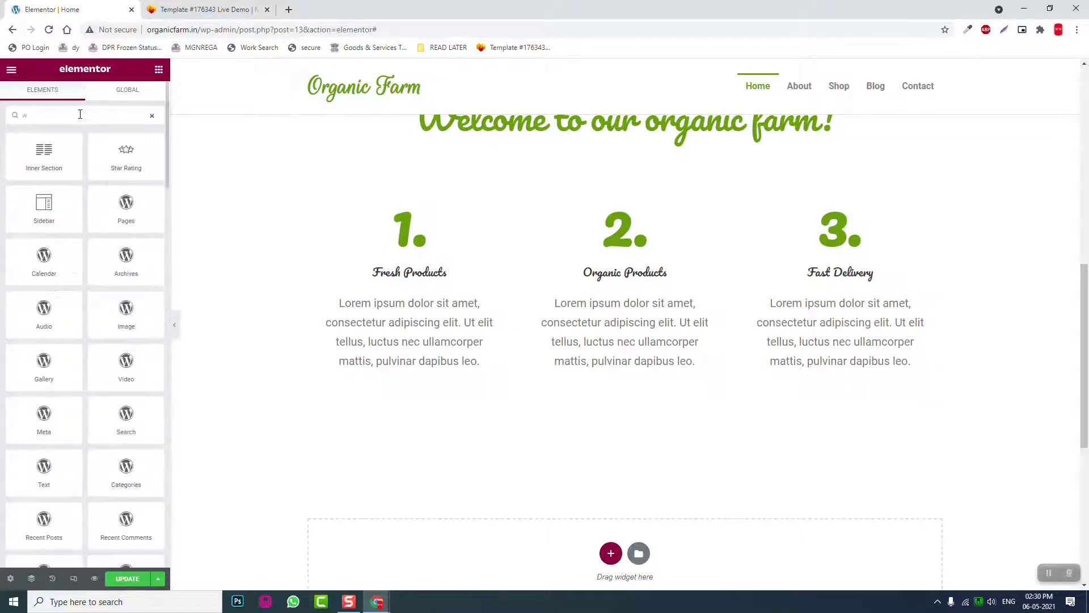
{"action": "key", "text": "BackSpace"}
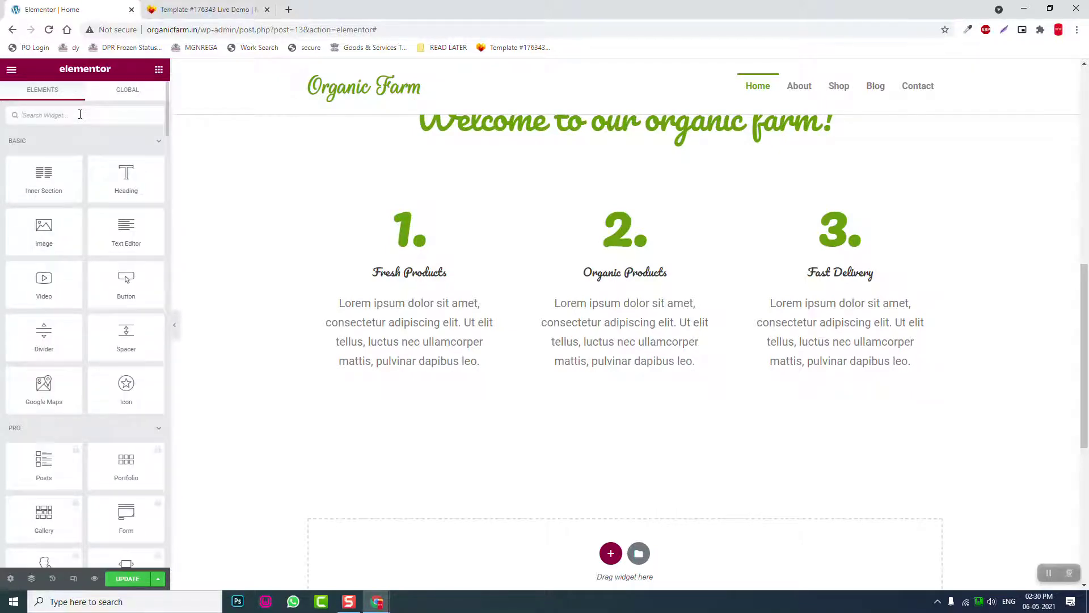
Step: Search the widgets for "product" and look through the matching product widgets
{"action": "type", "text": "produ"}
{"action": "key", "text": "BackSpace"}
{"action": "key", "text": "BackSpace"}
{"action": "key", "text": "BackSpace"}
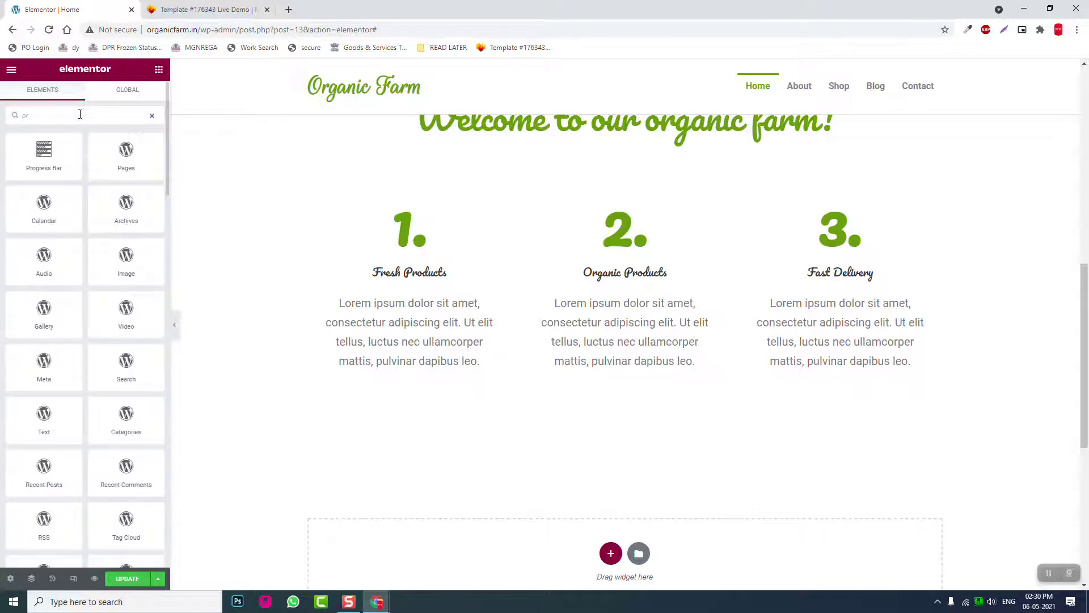
{"action": "type", "text": "oduct"}
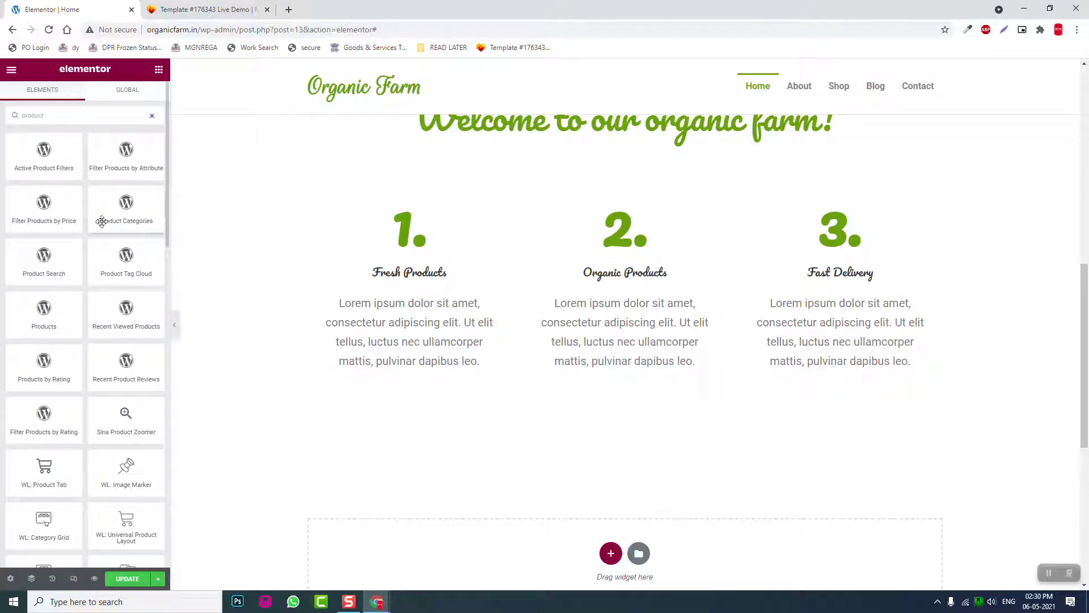
{"action": "scroll", "coordinate": [124, 223], "scroll_direction": "down", "scroll_amount": 1}
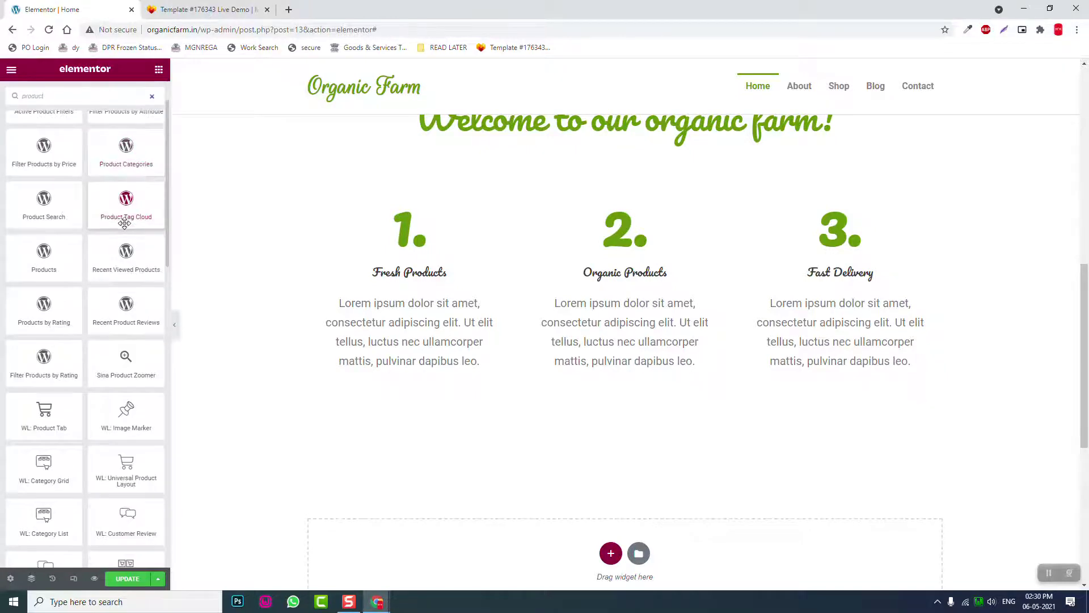
{"action": "scroll", "coordinate": [125, 223], "scroll_direction": "down", "scroll_amount": 2}
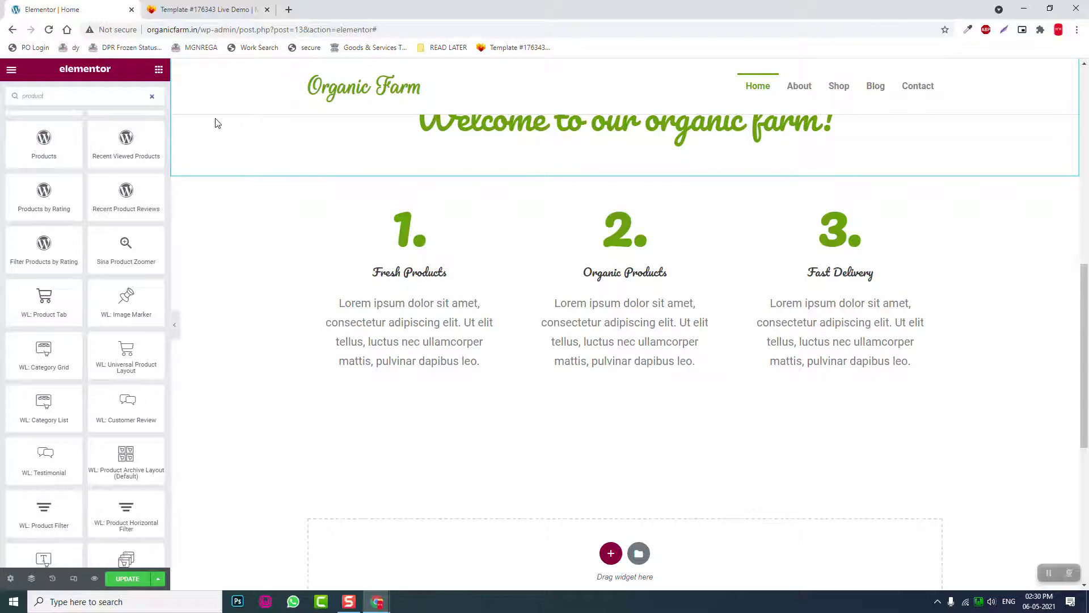
Step: Preview the page's banner, welcome heading and three columns at full width, and return to editing
{"action": "left_click", "coordinate": [175, 329]}
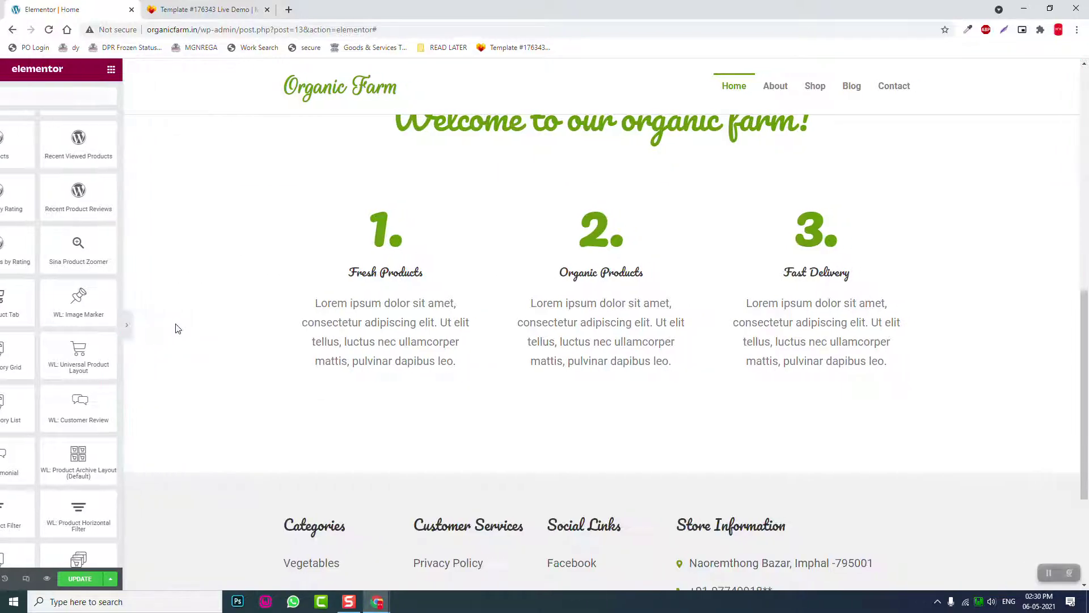
{"action": "scroll", "coordinate": [172, 319], "scroll_direction": "up", "scroll_amount": 4}
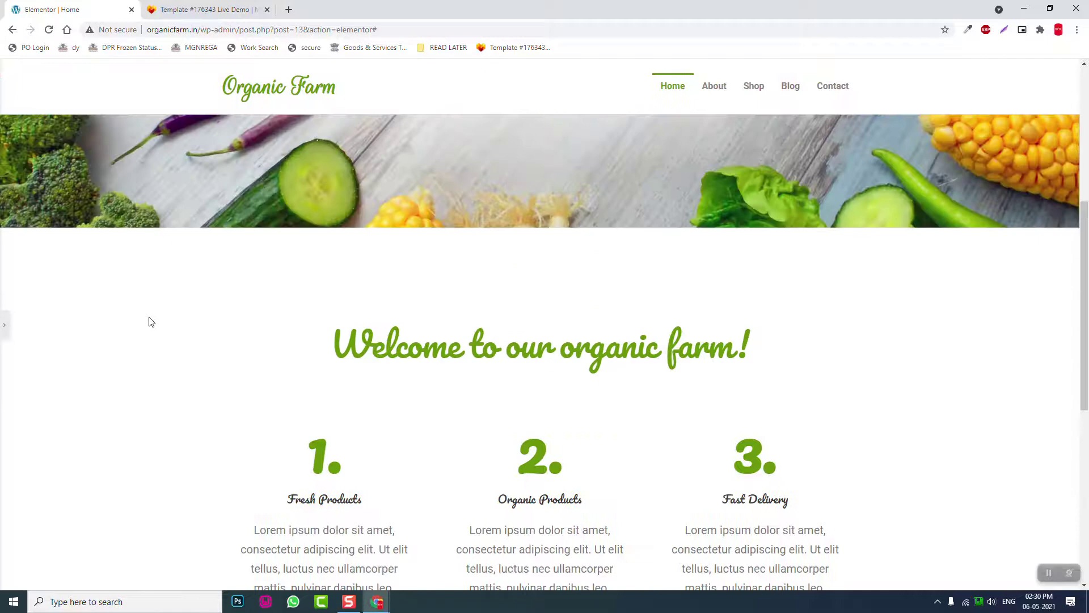
{"action": "left_click", "coordinate": [4, 324]}
{"action": "scroll", "coordinate": [590, 249], "scroll_direction": "down", "scroll_amount": 4}
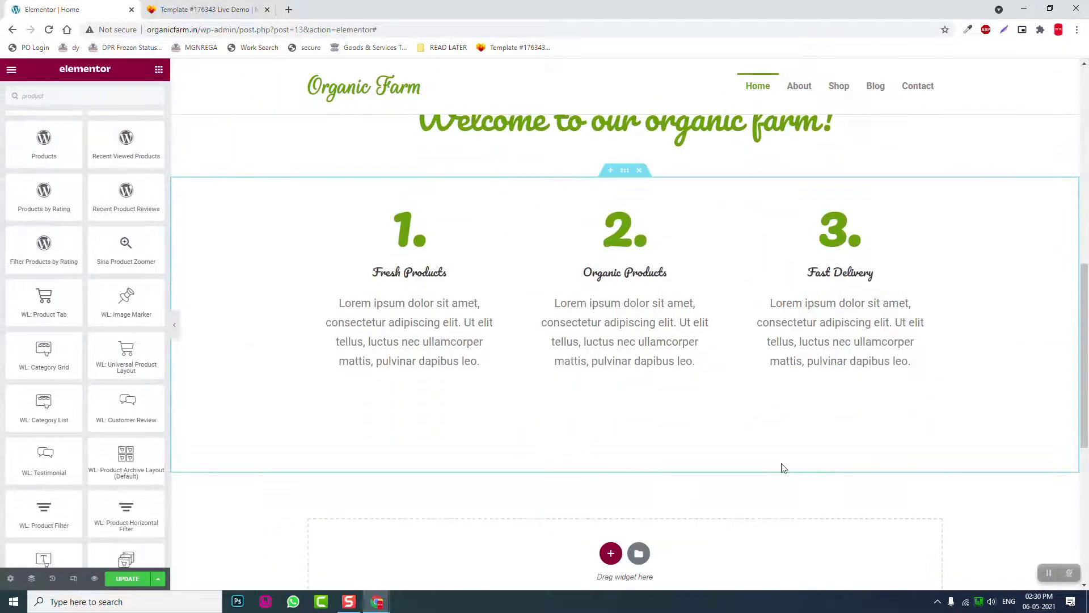
Step: Switch to the Naturio template and examine the product rows and their transition into the torn-edge vegetable banner
{"action": "left_click", "coordinate": [210, 9]}
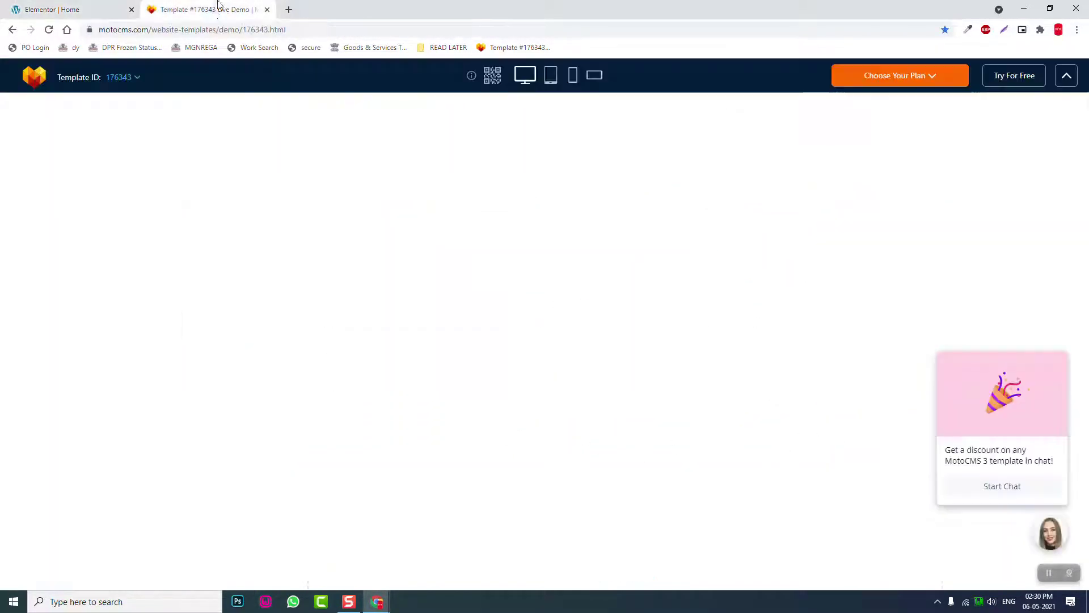
{"action": "scroll", "coordinate": [370, 200], "scroll_direction": "down", "scroll_amount": 4}
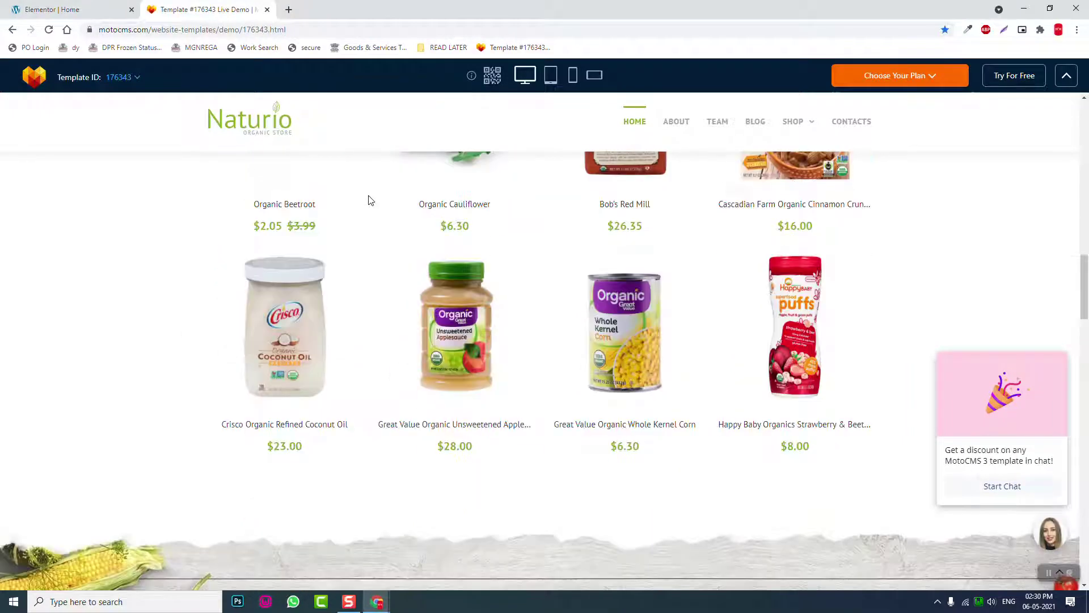
{"action": "scroll", "coordinate": [370, 200], "scroll_direction": "down", "scroll_amount": 2}
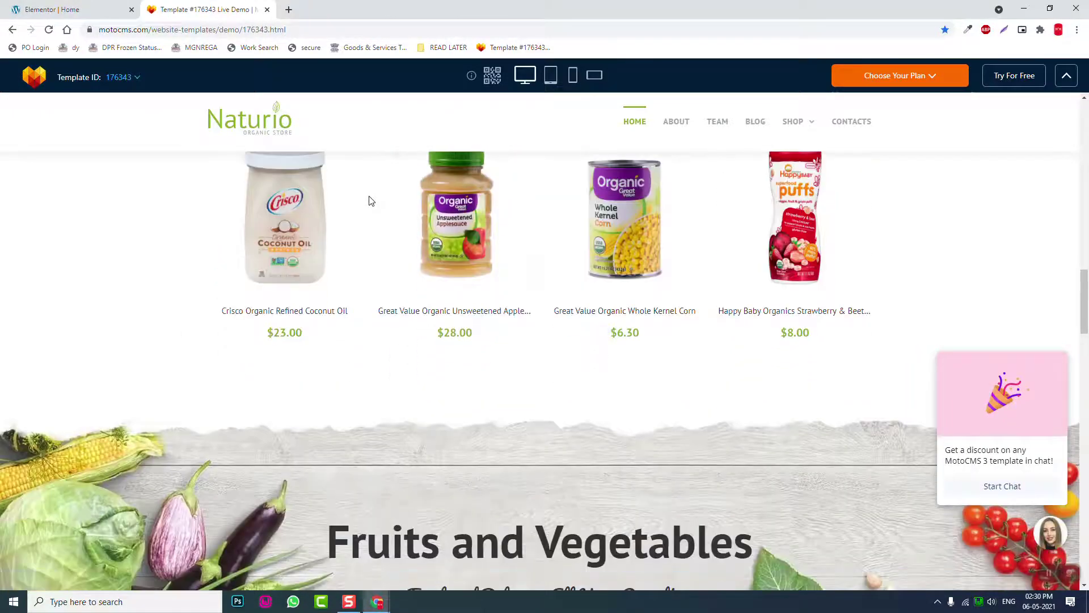
{"action": "scroll", "coordinate": [370, 200], "scroll_direction": "down", "scroll_amount": 1}
{"action": "scroll", "coordinate": [371, 202], "scroll_direction": "up", "scroll_amount": 4}
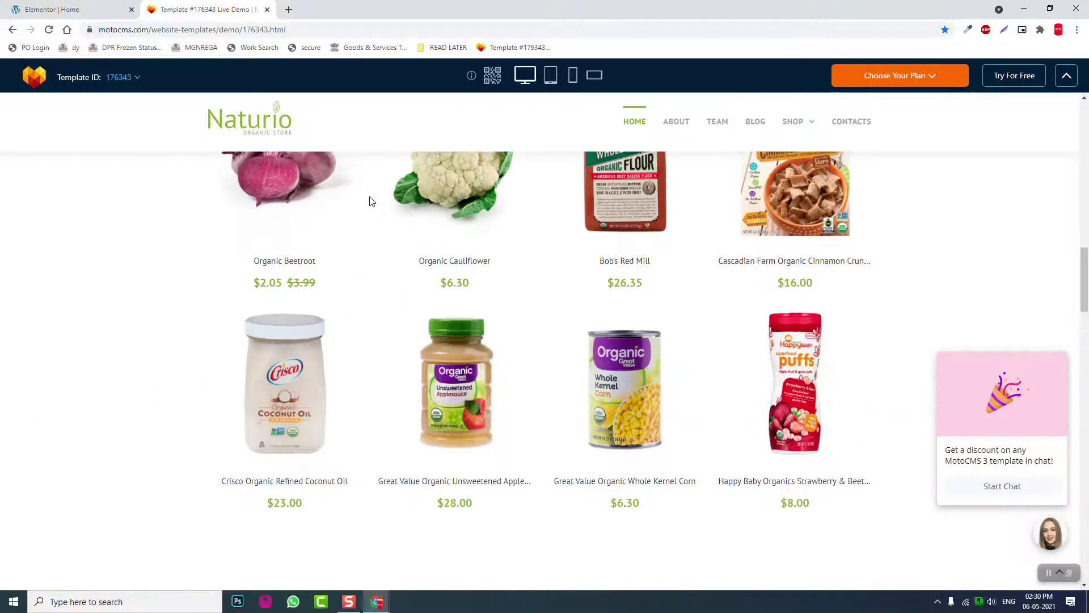
{"action": "scroll", "coordinate": [369, 201], "scroll_direction": "up", "scroll_amount": 1}
{"action": "scroll", "coordinate": [369, 201], "scroll_direction": "down", "scroll_amount": 6}
{"action": "scroll", "coordinate": [370, 201], "scroll_direction": "down", "scroll_amount": 2}
{"action": "scroll", "coordinate": [370, 201], "scroll_direction": "up", "scroll_amount": 6}
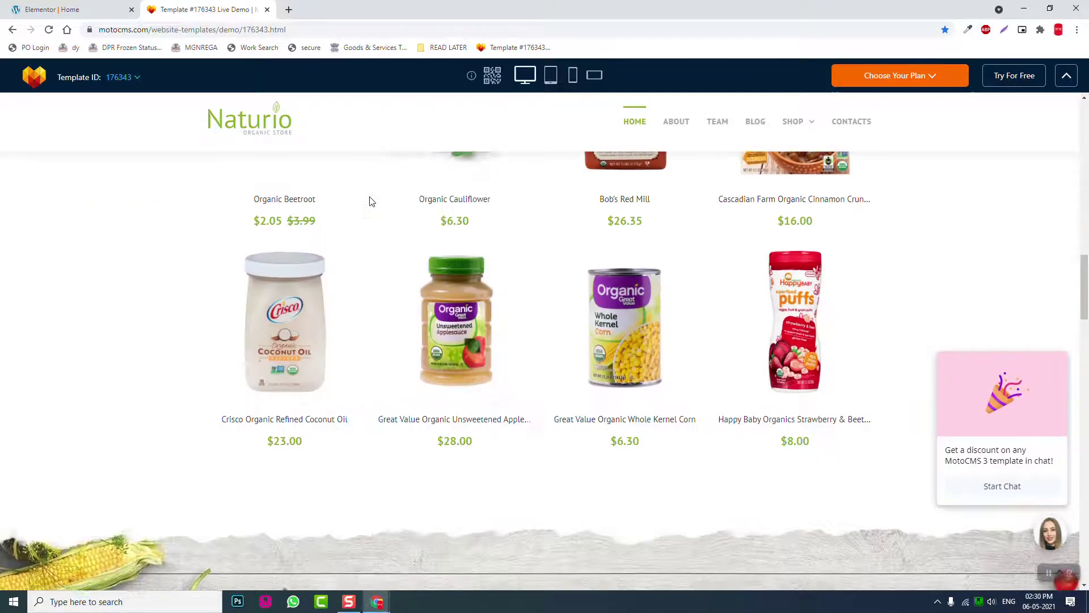
{"action": "scroll", "coordinate": [369, 201], "scroll_direction": "up", "scroll_amount": 5}
{"action": "scroll", "coordinate": [369, 200], "scroll_direction": "down", "scroll_amount": 8}
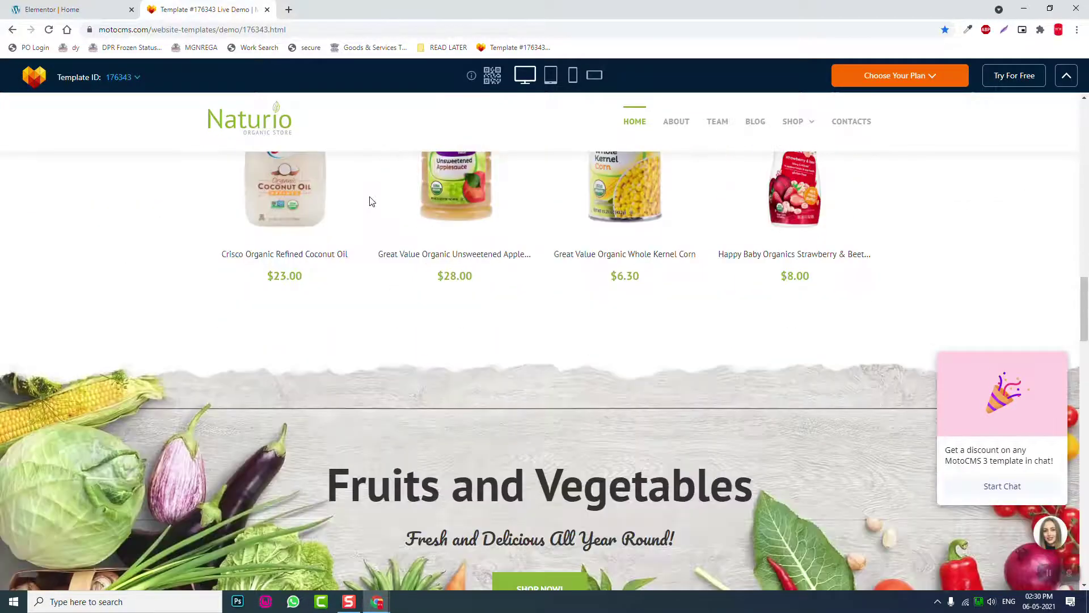
{"action": "scroll", "coordinate": [369, 201], "scroll_direction": "up", "scroll_amount": 4}
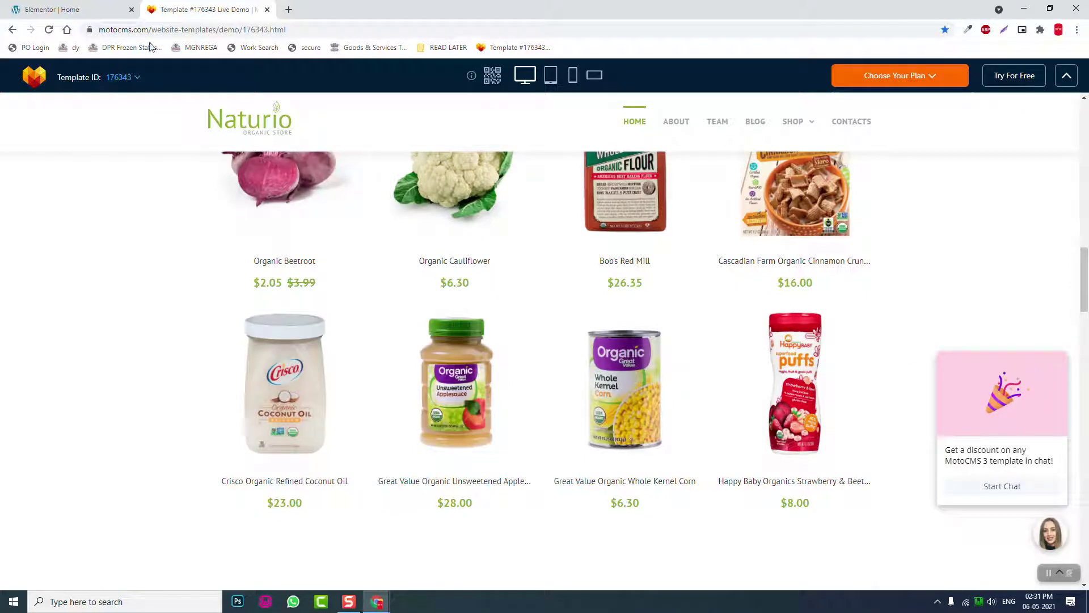
Step: Examine the Fruits and Vegetables banner with its heading, tagline and Shop Now button in the template
{"action": "scroll", "coordinate": [414, 194], "scroll_direction": "down", "scroll_amount": 1}
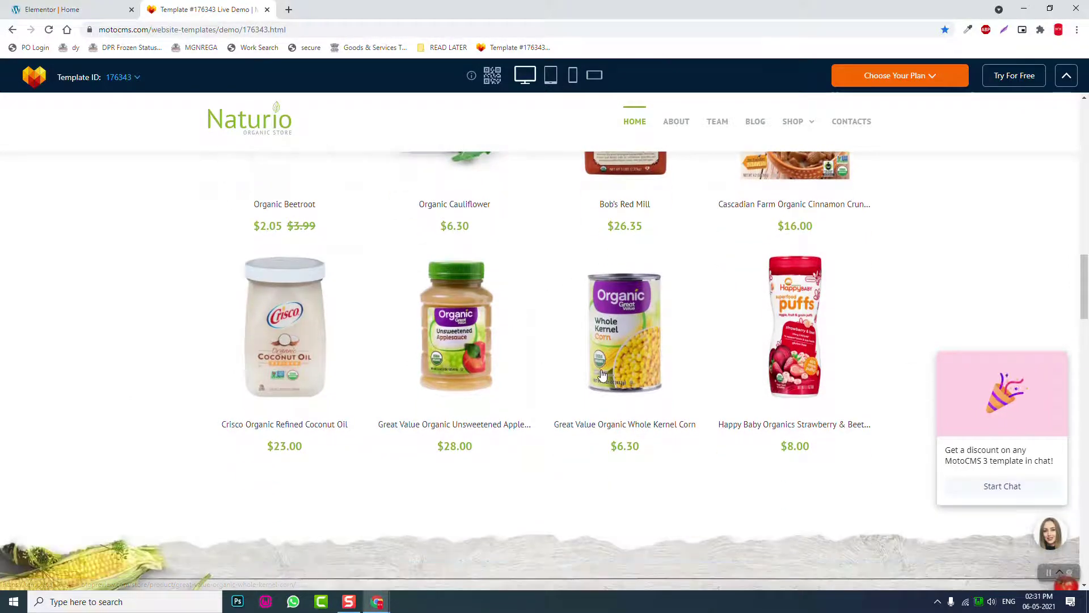
{"action": "scroll", "coordinate": [602, 374], "scroll_direction": "up", "scroll_amount": 3}
{"action": "scroll", "coordinate": [603, 374], "scroll_direction": "down", "scroll_amount": 7}
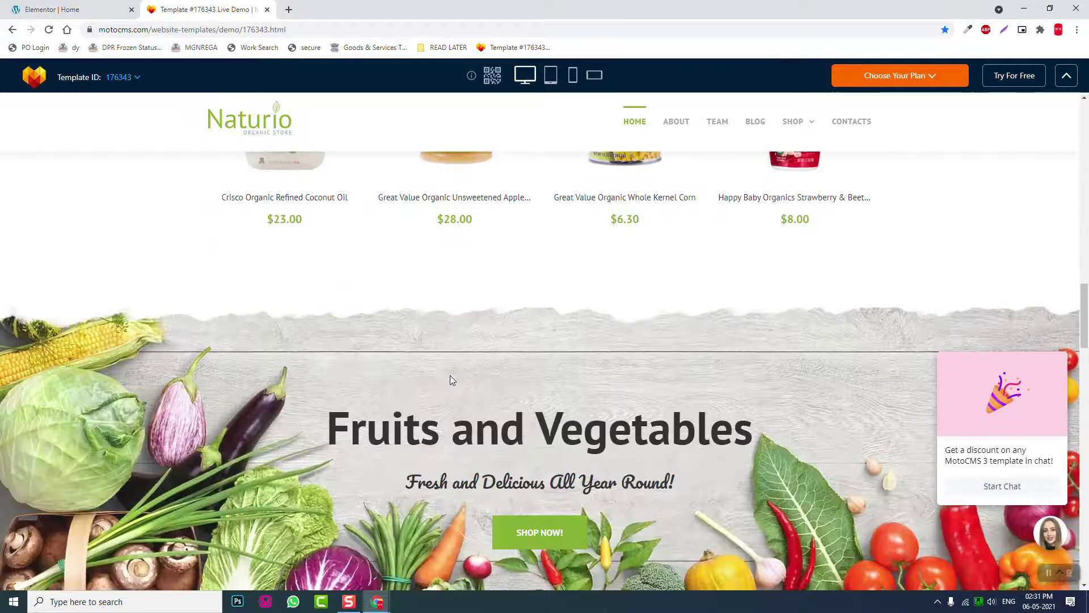
{"action": "scroll", "coordinate": [603, 400], "scroll_direction": "down", "scroll_amount": 3}
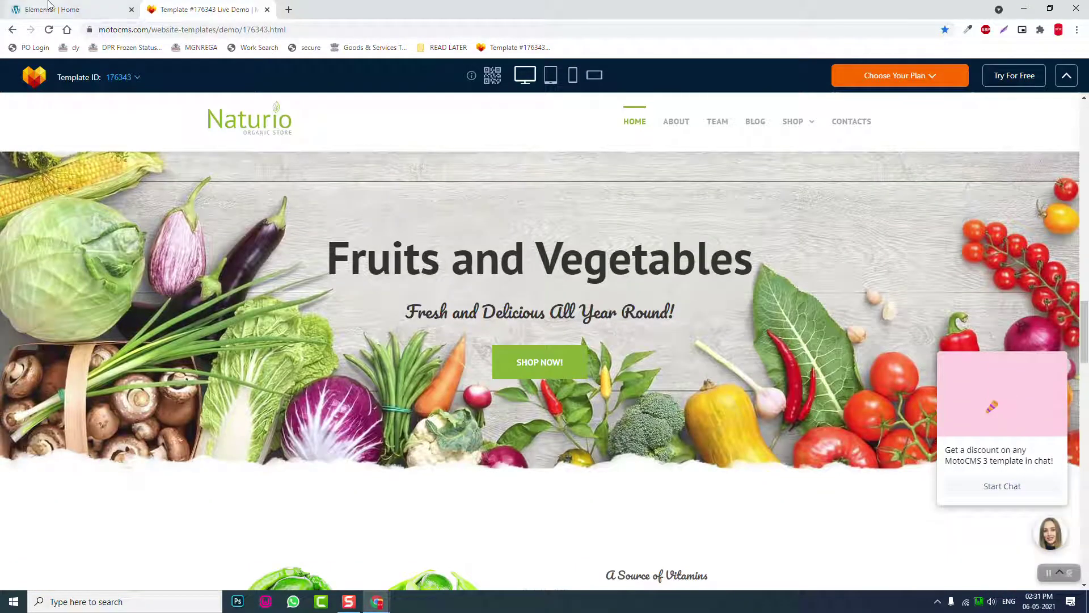
{"action": "scroll", "coordinate": [352, 203], "scroll_direction": "down", "scroll_amount": 2}
{"action": "scroll", "coordinate": [352, 200], "scroll_direction": "down", "scroll_amount": 1}
{"action": "scroll", "coordinate": [352, 200], "scroll_direction": "up", "scroll_amount": 2}
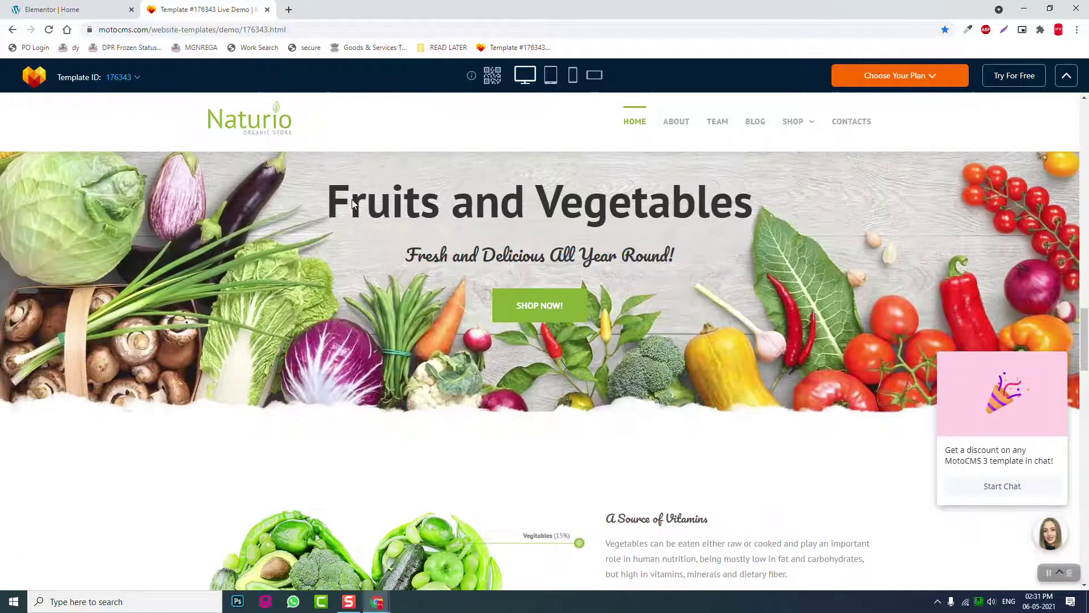
Step: Check the empty area below the columns in Elementor and examine the template's heart-shaped vegetable image with labelled callouts
{"action": "left_click", "coordinate": [54, 9]}
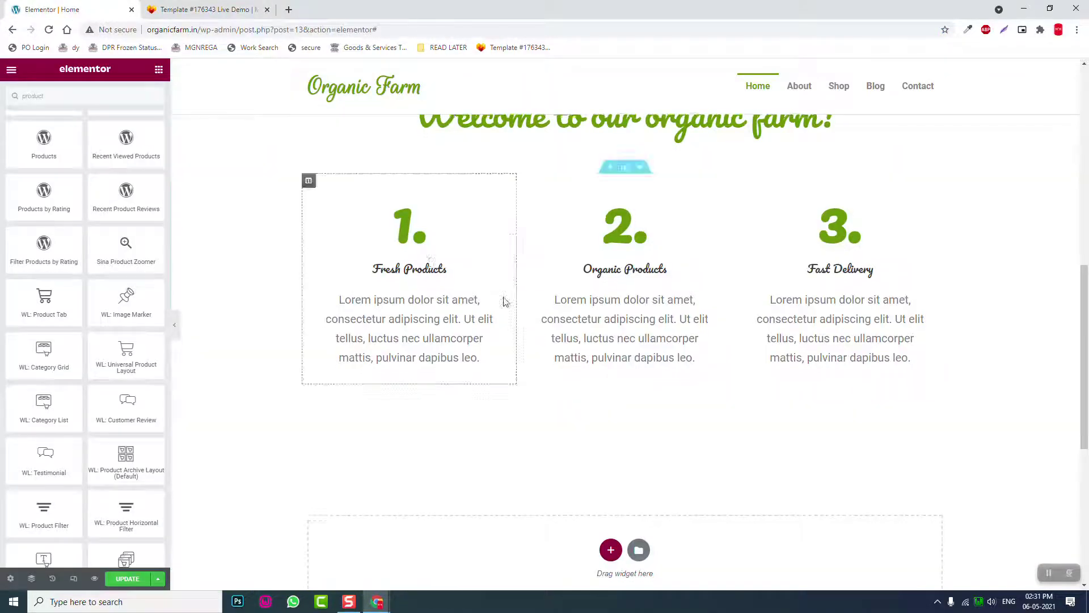
{"action": "scroll", "coordinate": [494, 306], "scroll_direction": "down", "scroll_amount": 3}
{"action": "left_click", "coordinate": [204, 9]}
{"action": "scroll", "coordinate": [585, 363], "scroll_direction": "down", "scroll_amount": 5}
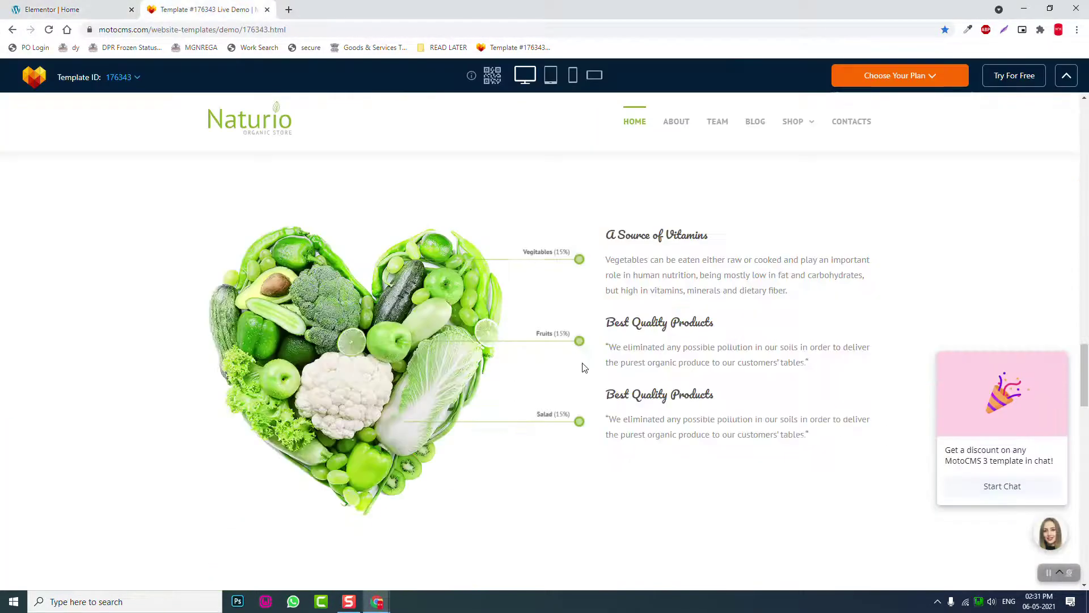
{"action": "scroll", "coordinate": [454, 341], "scroll_direction": "down", "scroll_amount": 1}
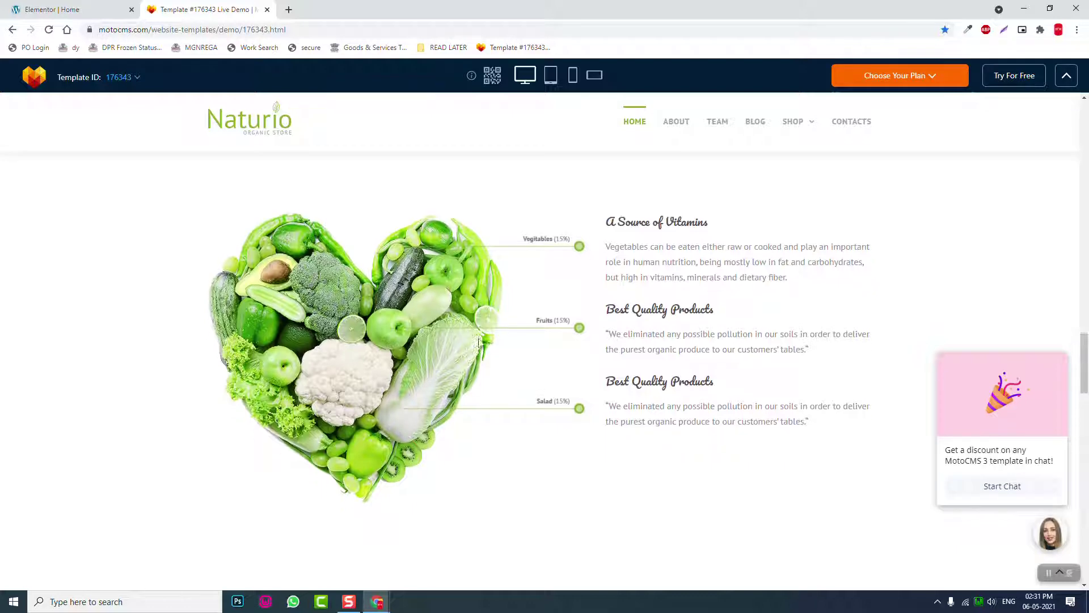
{"action": "scroll", "coordinate": [478, 343], "scroll_direction": "up", "scroll_amount": 1}
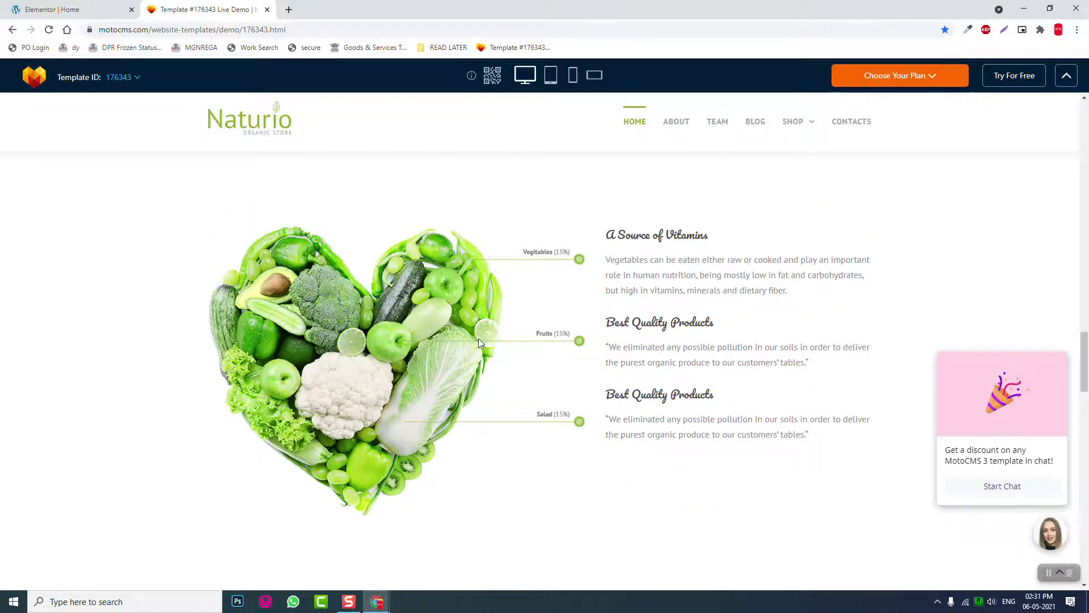
{"action": "scroll", "coordinate": [478, 338], "scroll_direction": "down", "scroll_amount": 1}
{"action": "scroll", "coordinate": [478, 339], "scroll_direction": "up", "scroll_amount": 1}
Step: Review the template's section order from the welcome heading down to the heart-shaped vegetable image
{"action": "scroll", "coordinate": [418, 304], "scroll_direction": "up", "scroll_amount": 10}
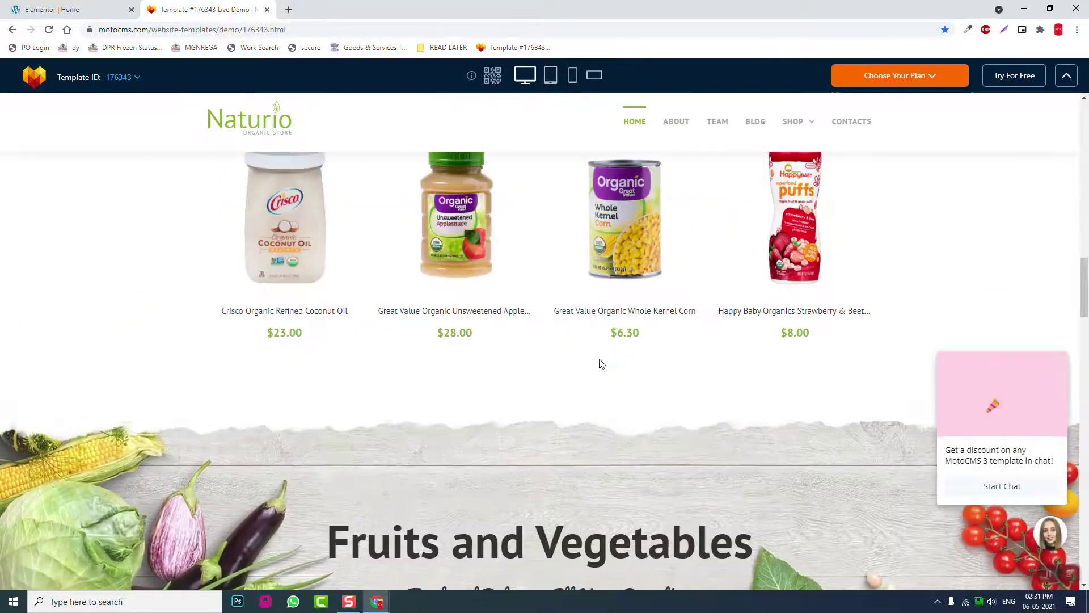
{"action": "scroll", "coordinate": [498, 311], "scroll_direction": "up", "scroll_amount": 12}
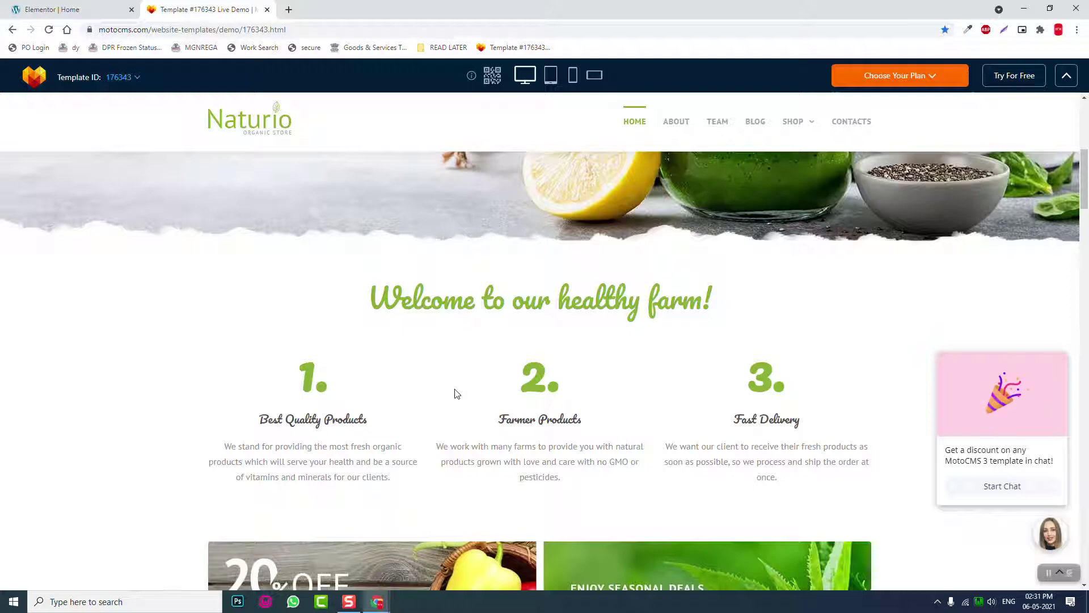
{"action": "scroll", "coordinate": [523, 372], "scroll_direction": "down", "scroll_amount": 20}
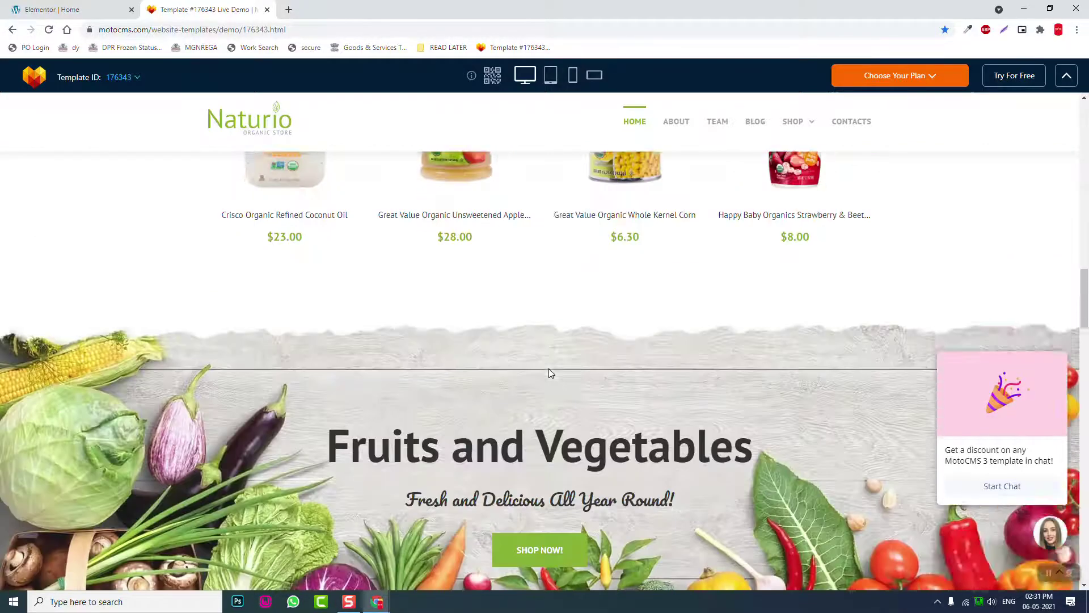
{"action": "scroll", "coordinate": [677, 413], "scroll_direction": "down", "scroll_amount": 2}
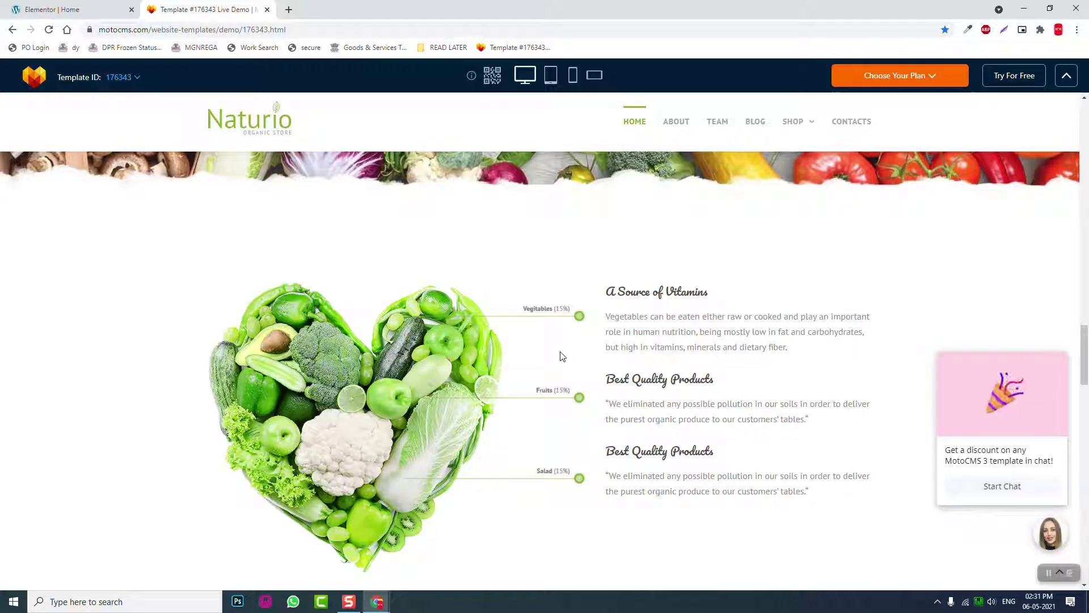
Step: Return to the Elementor editor and search the widgets for "hotspot"
{"action": "left_click", "coordinate": [44, 6]}
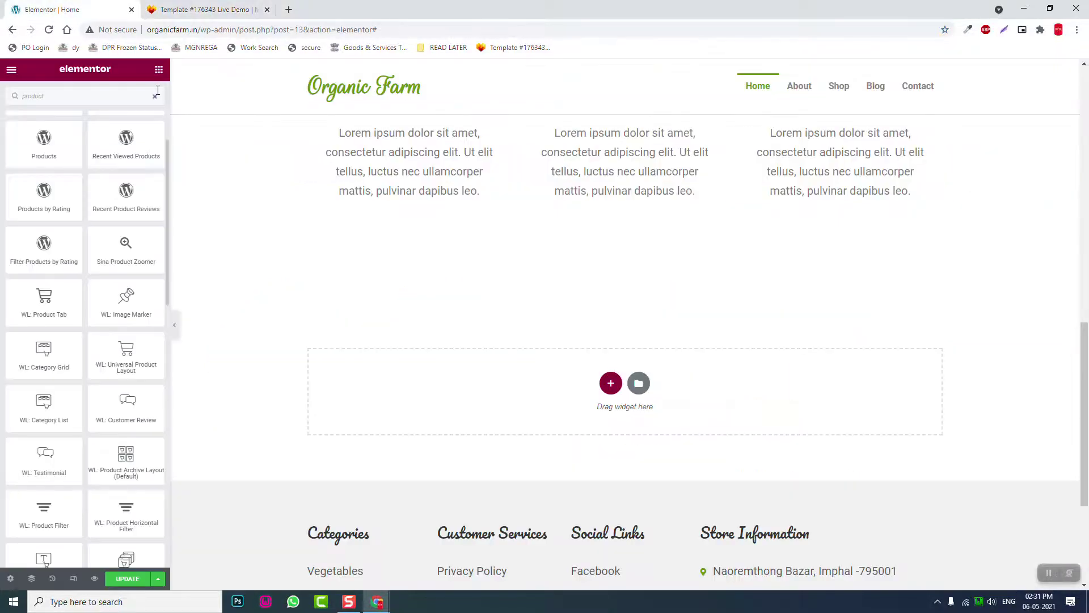
{"action": "left_click_drag", "start_coordinate": [110, 103], "coordinate": [2, 101]}
{"action": "type", "text": "notspot"}
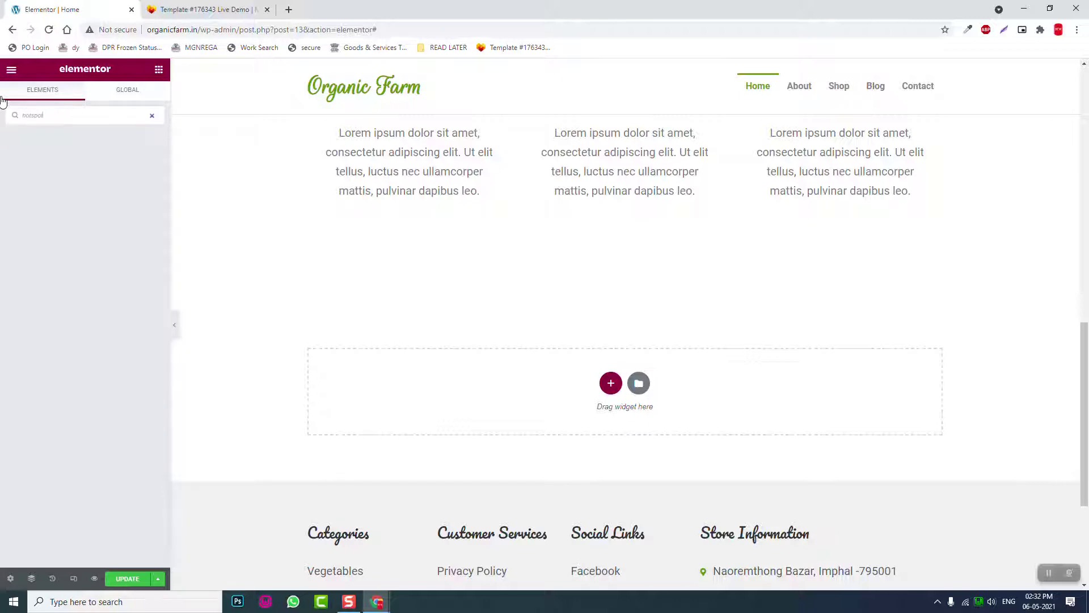
Step: Clear the "hotspot" widget search so the full widget list shows again
{"action": "key", "text": "BackSpace"}
{"action": "key", "text": "BackSpace"}
{"action": "key", "text": "BackSpace"}
{"action": "key", "text": "BackSpace"}
{"action": "key", "text": "BackSpace"}
{"action": "key", "text": "BackSpace"}
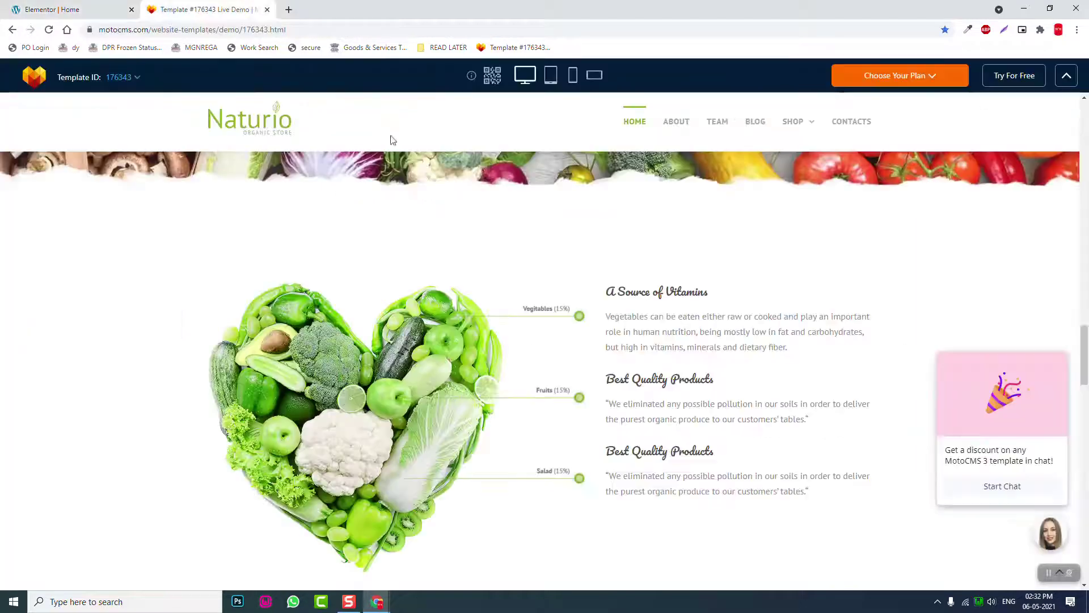
Step: Switch to the Naturio template and examine the heart-shaped vegetable section, its Vegitables, Fruits and Salad callouts and the three accompanying text blocks
{"action": "left_click", "coordinate": [255, 9]}
{"action": "scroll", "coordinate": [508, 225], "scroll_direction": "down", "scroll_amount": 4}
{"action": "scroll", "coordinate": [508, 224], "scroll_direction": "down", "scroll_amount": 3}
{"action": "scroll", "coordinate": [507, 224], "scroll_direction": "up", "scroll_amount": 5}
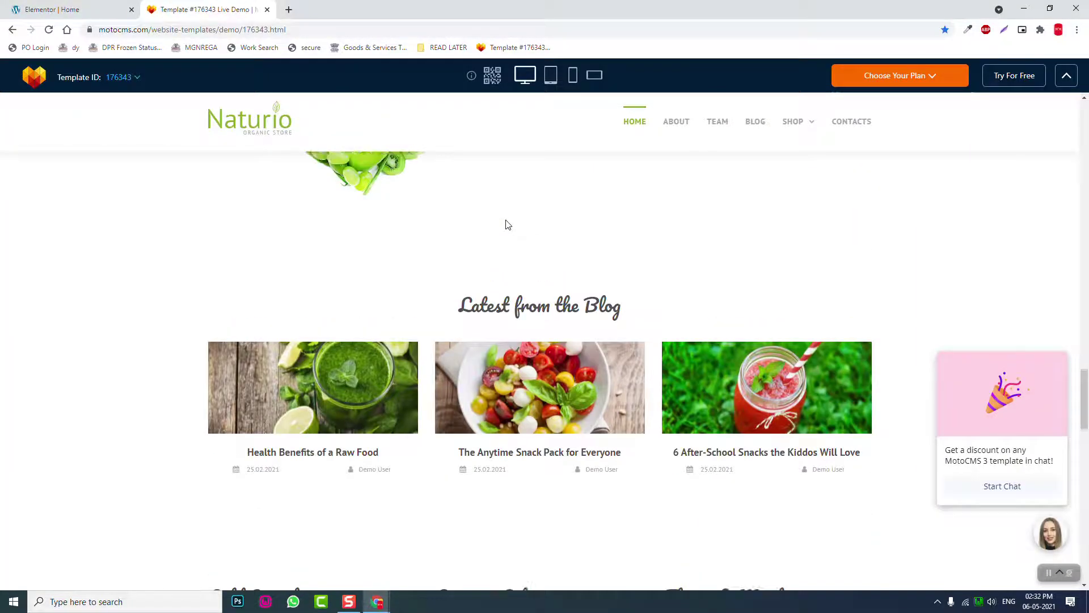
{"action": "scroll", "coordinate": [506, 225], "scroll_direction": "up", "scroll_amount": 1}
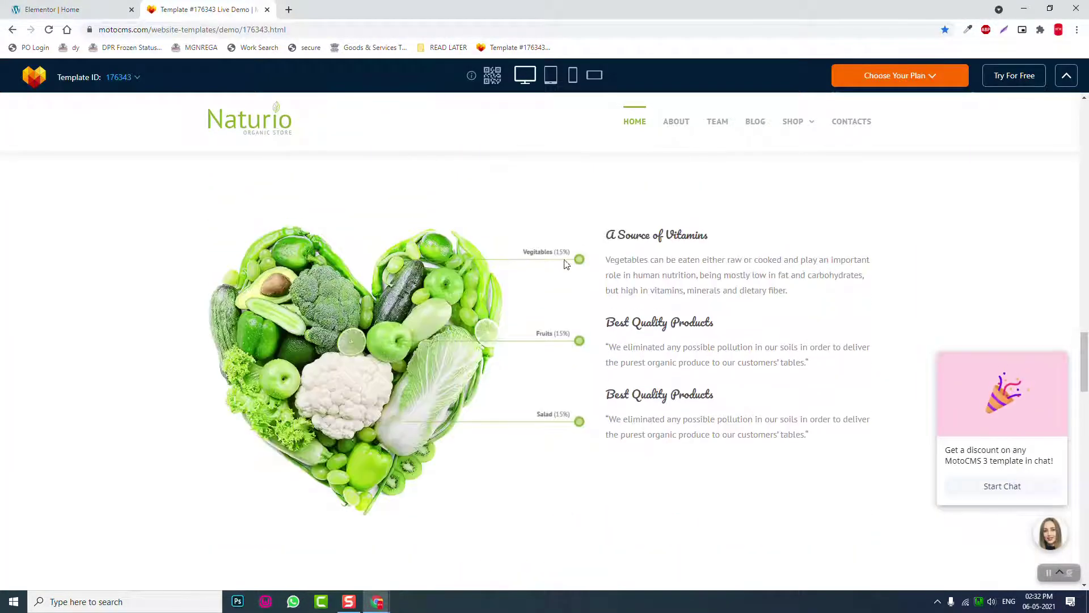
{"action": "right_click", "coordinate": [420, 270]}
{"action": "left_click", "coordinate": [564, 258]}
{"action": "triple_click", "coordinate": [615, 231]}
{"action": "left_click", "coordinate": [661, 288]}
{"action": "left_click_drag", "start_coordinate": [607, 321], "coordinate": [754, 347]}
{"action": "left_click", "coordinate": [688, 375]}
{"action": "left_click_drag", "start_coordinate": [662, 393], "coordinate": [722, 413]}
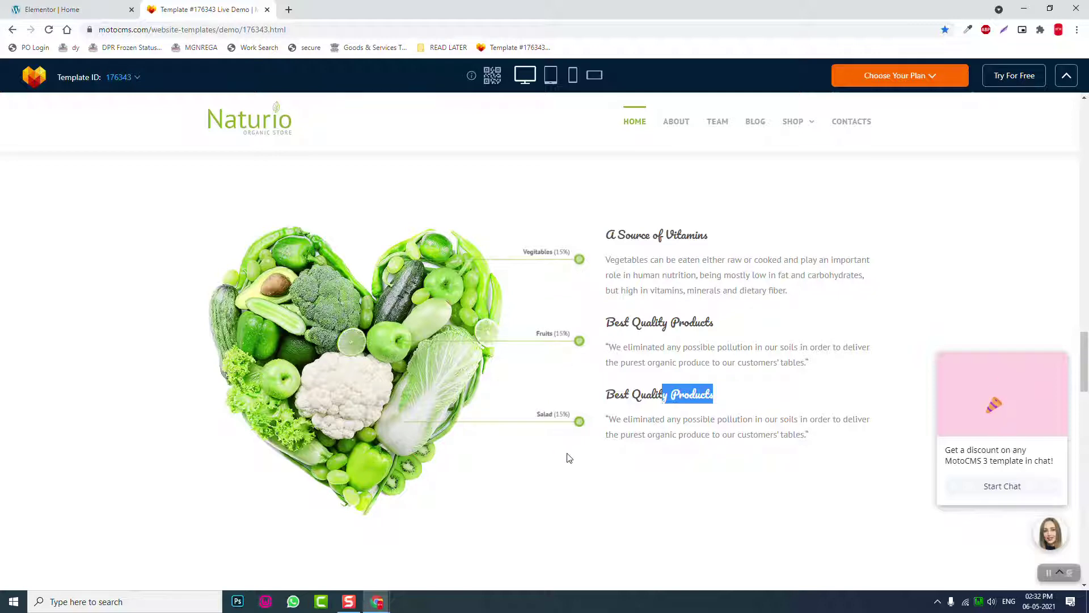
Step: Examine the template's Latest from the Blog section and how it follows the heart-shaped vegetable section
{"action": "scroll", "coordinate": [569, 458], "scroll_direction": "down", "scroll_amount": 4}
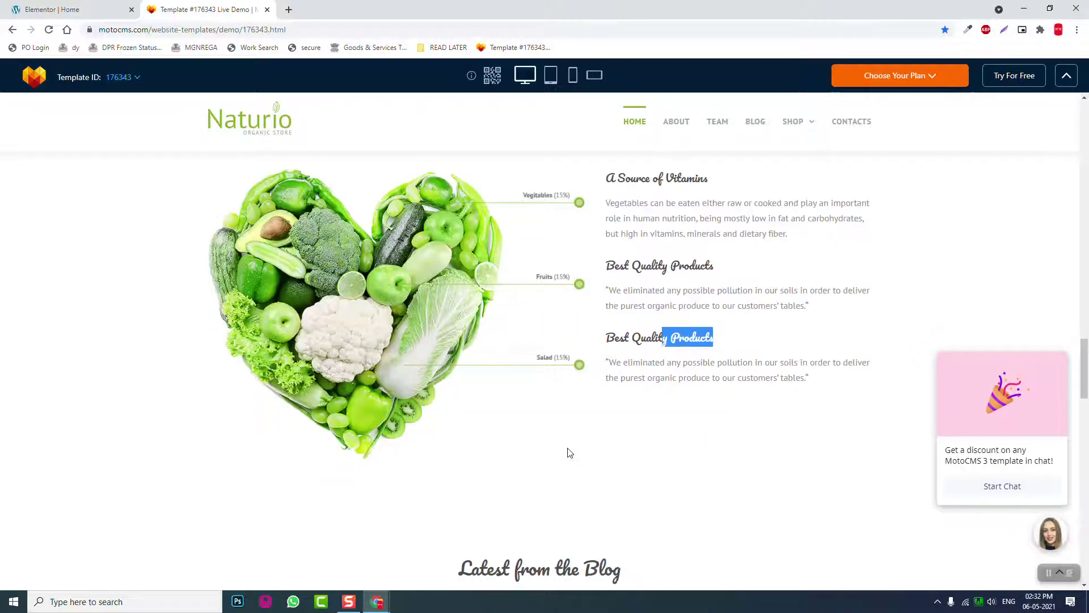
{"action": "scroll", "coordinate": [567, 446], "scroll_direction": "down", "scroll_amount": 3}
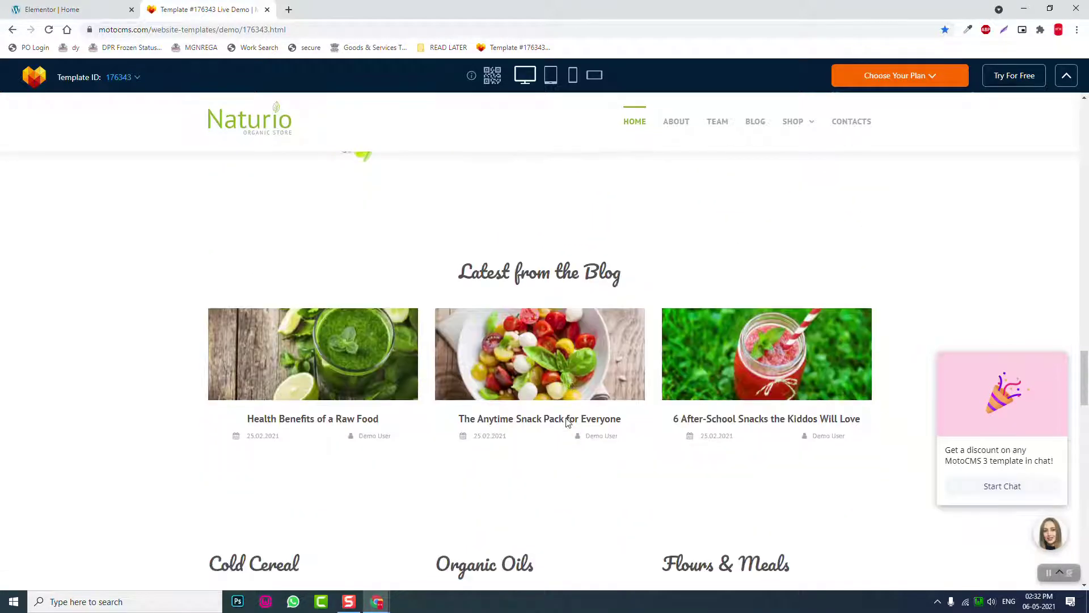
{"action": "scroll", "coordinate": [563, 395], "scroll_direction": "down", "scroll_amount": 1}
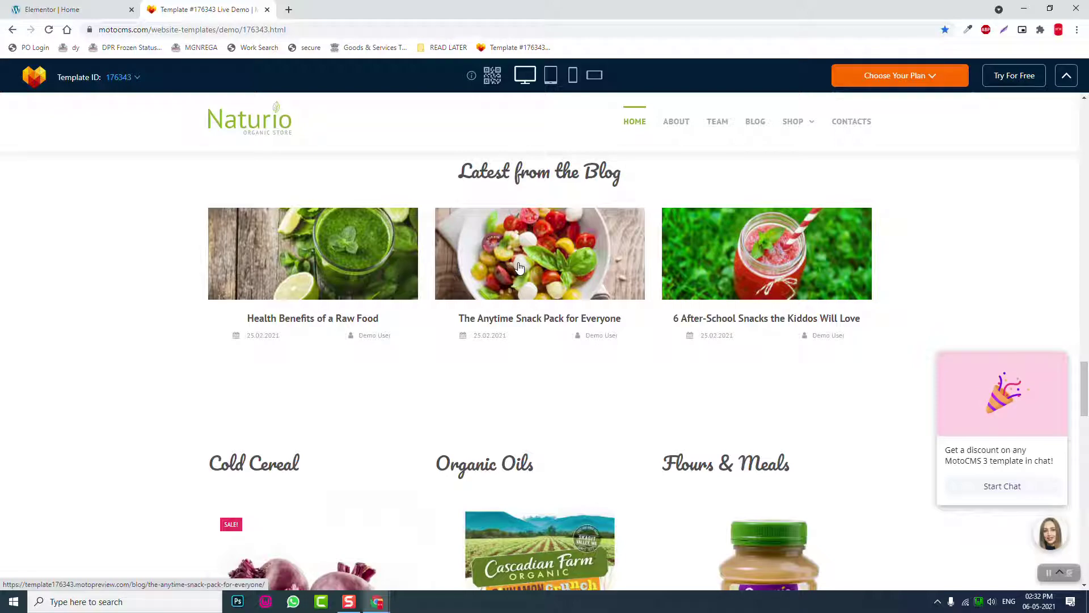
{"action": "scroll", "coordinate": [520, 267], "scroll_direction": "up", "scroll_amount": 4}
{"action": "scroll", "coordinate": [519, 268], "scroll_direction": "up", "scroll_amount": 4}
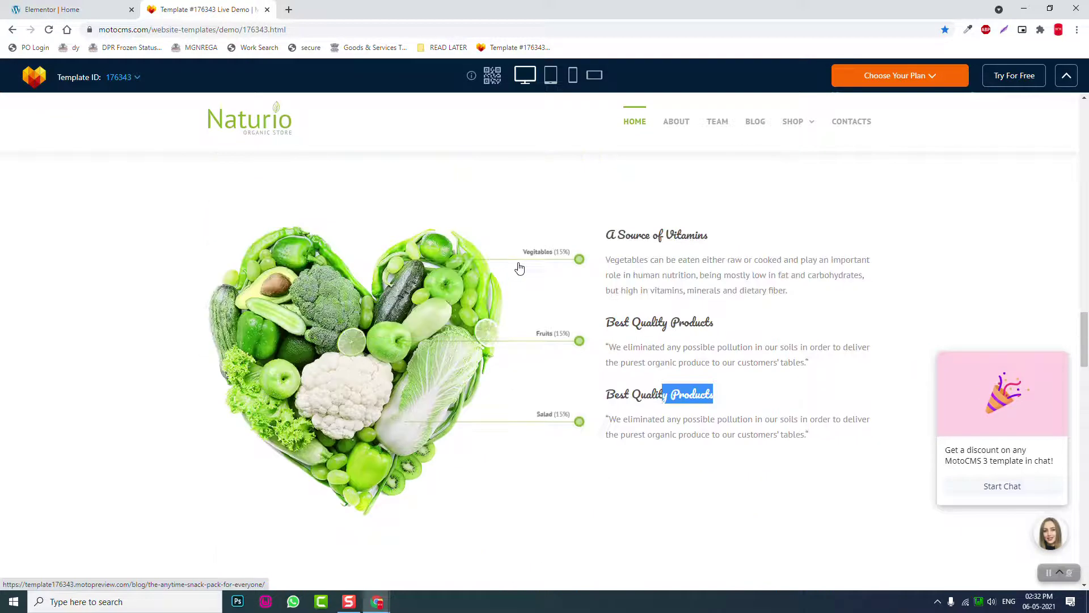
{"action": "scroll", "coordinate": [520, 268], "scroll_direction": "down", "scroll_amount": 2}
{"action": "scroll", "coordinate": [520, 268], "scroll_direction": "down", "scroll_amount": 2}
{"action": "scroll", "coordinate": [519, 269], "scroll_direction": "down", "scroll_amount": 1}
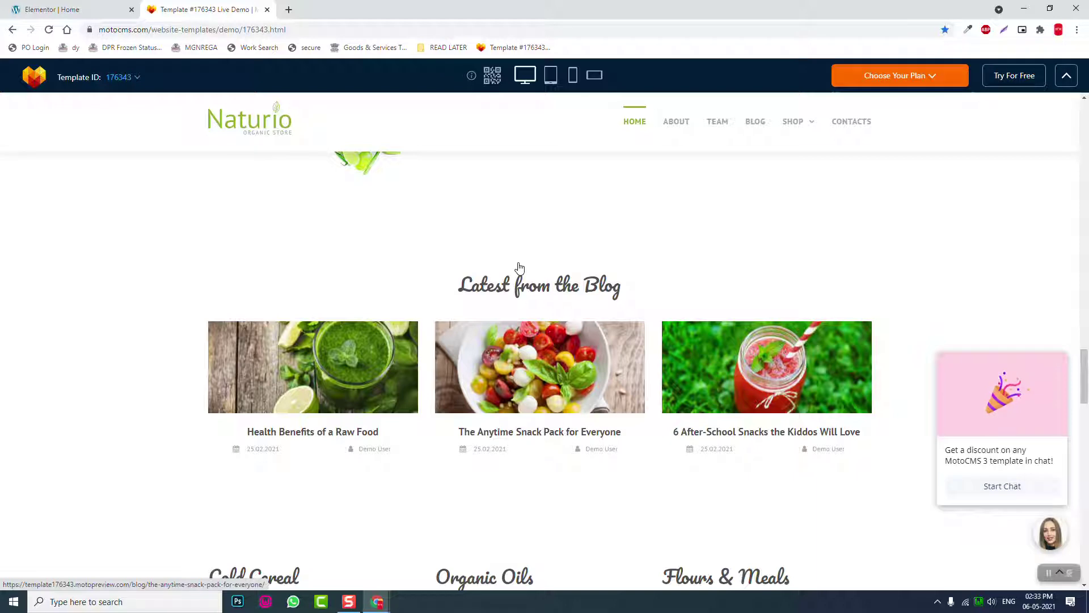
{"action": "scroll", "coordinate": [519, 267], "scroll_direction": "down", "scroll_amount": 1}
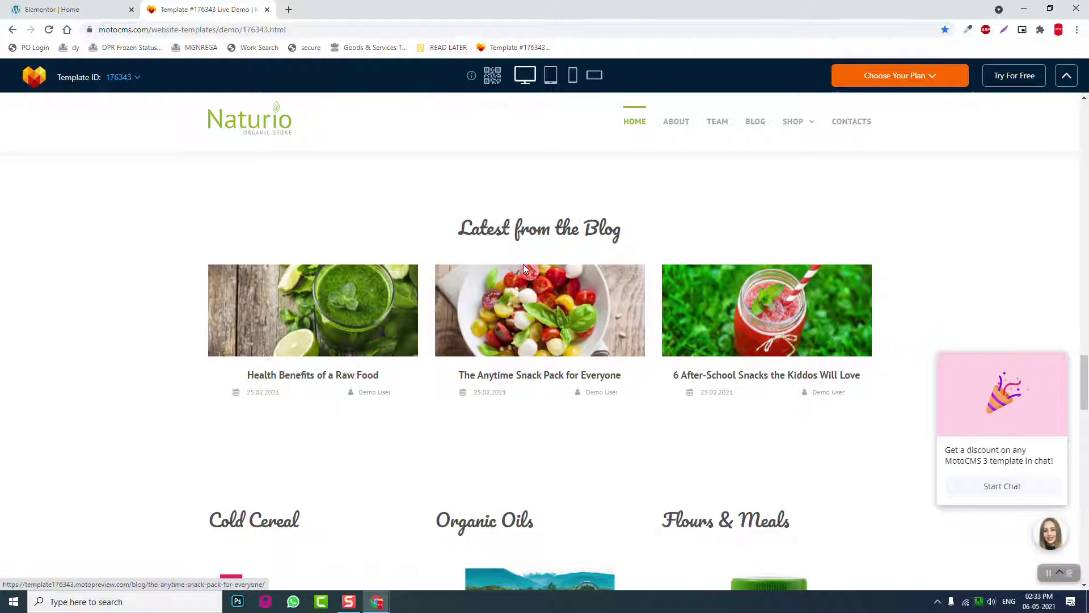
Step: Review the template's Our Products grid and Fruits and Vegetables banner, continuing down to the blog posts
{"action": "scroll", "coordinate": [523, 265], "scroll_direction": "up", "scroll_amount": 12}
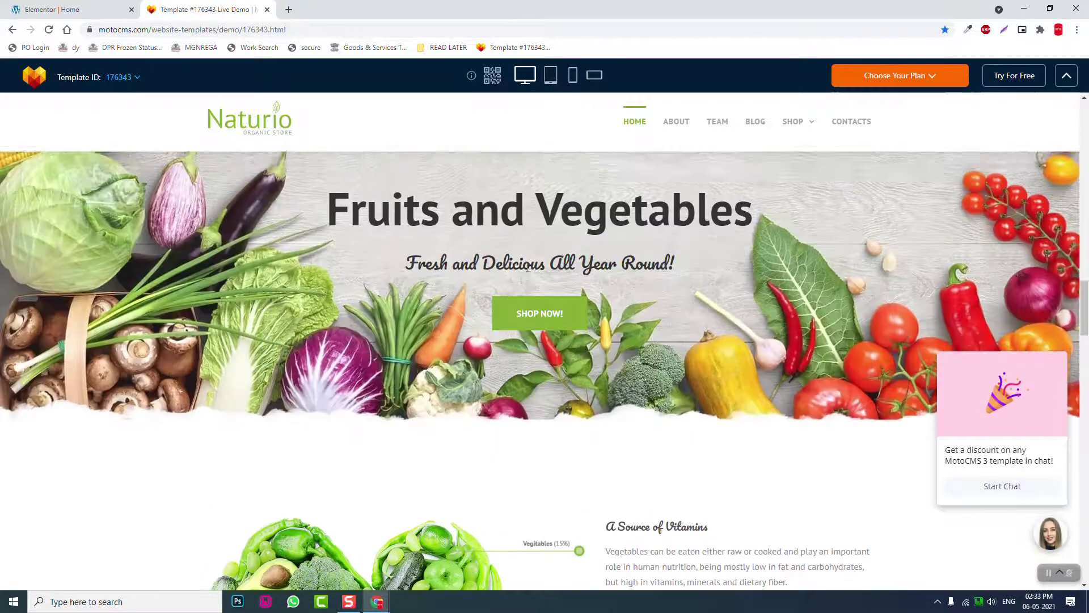
{"action": "scroll", "coordinate": [527, 267], "scroll_direction": "up", "scroll_amount": 7}
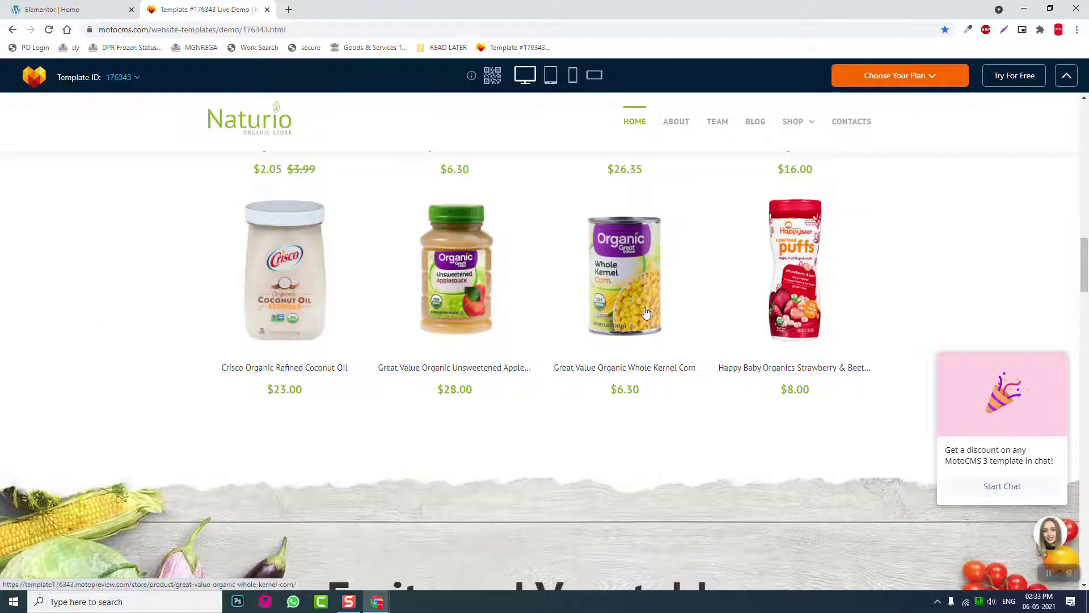
{"action": "scroll", "coordinate": [647, 312], "scroll_direction": "up", "scroll_amount": 5}
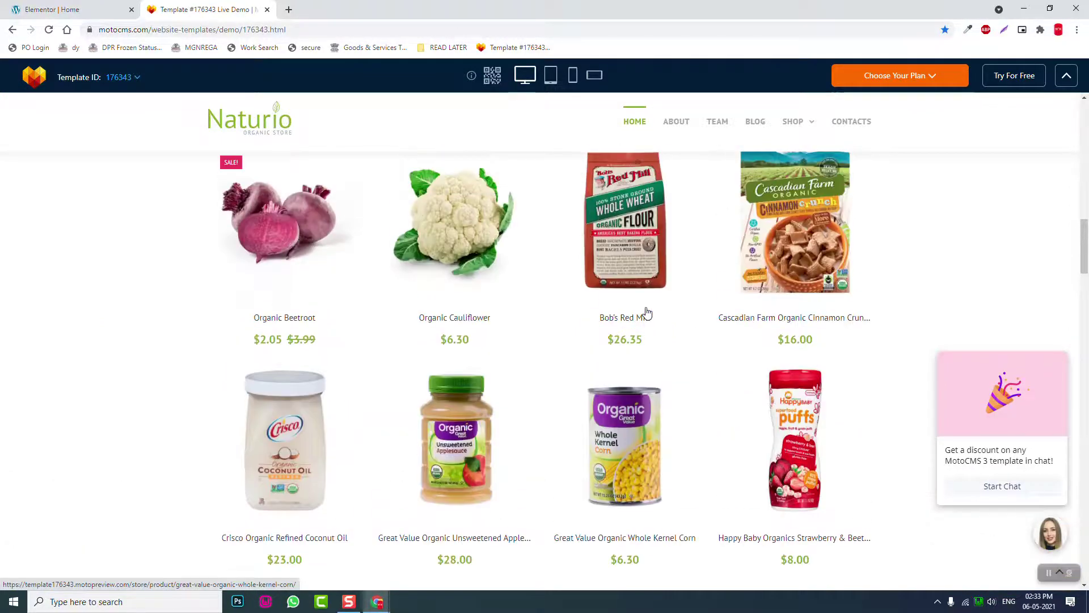
{"action": "scroll", "coordinate": [679, 345], "scroll_direction": "down", "scroll_amount": 1}
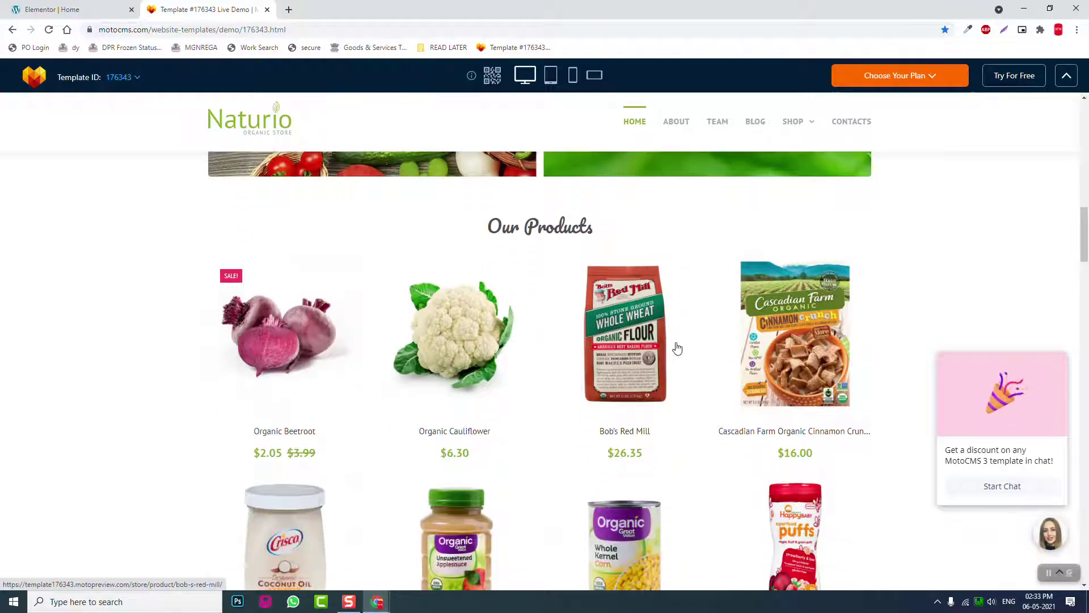
{"action": "scroll", "coordinate": [676, 349], "scroll_direction": "down", "scroll_amount": 4}
{"action": "scroll", "coordinate": [676, 349], "scroll_direction": "down", "scroll_amount": 10}
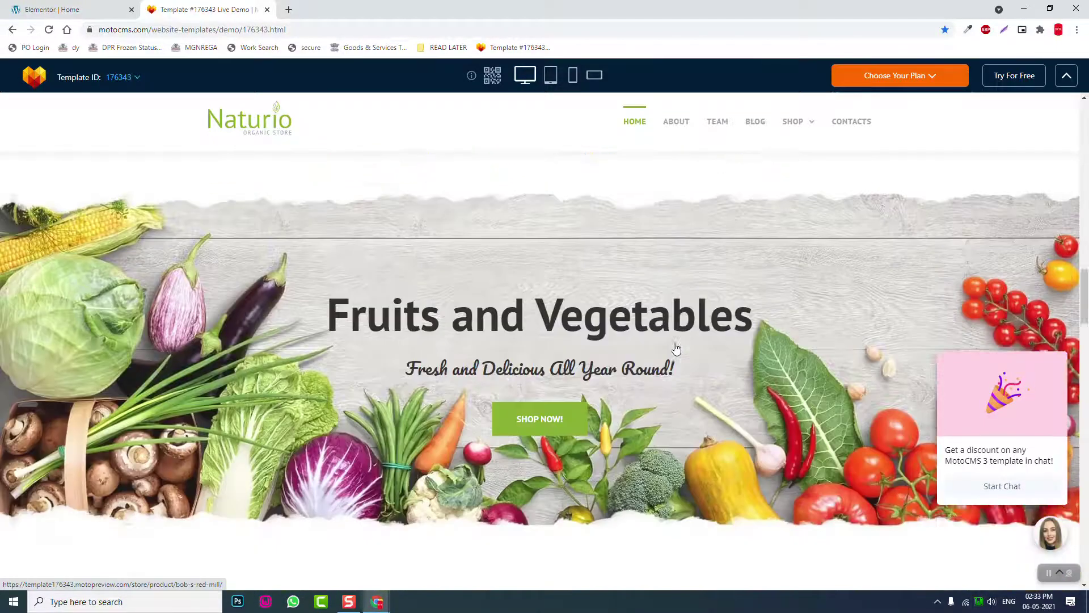
{"action": "scroll", "coordinate": [515, 347], "scroll_direction": "down", "scroll_amount": 8}
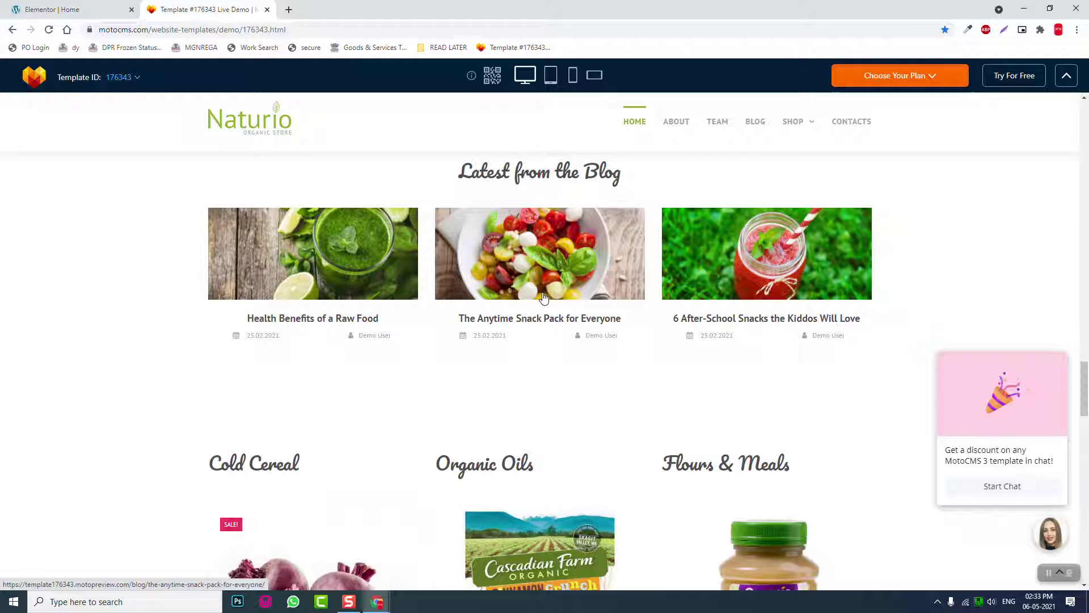
Step: Examine the template's lower sections: the three category product columns, Our Clients Testimonials and Subscribe Newsletter
{"action": "scroll", "coordinate": [544, 297], "scroll_direction": "down", "scroll_amount": 6}
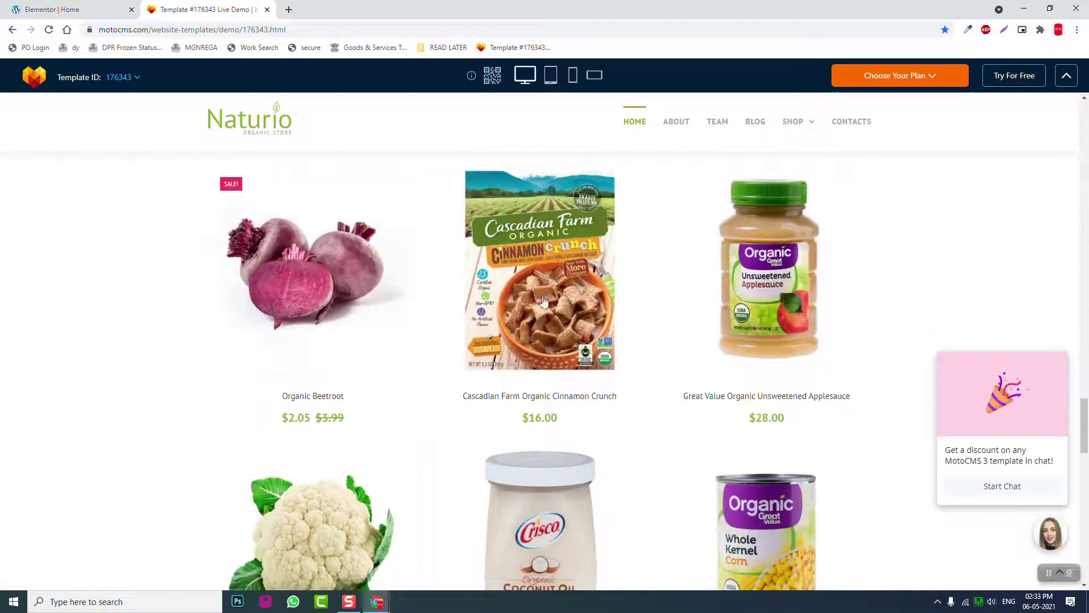
{"action": "scroll", "coordinate": [666, 312], "scroll_direction": "down", "scroll_amount": 4}
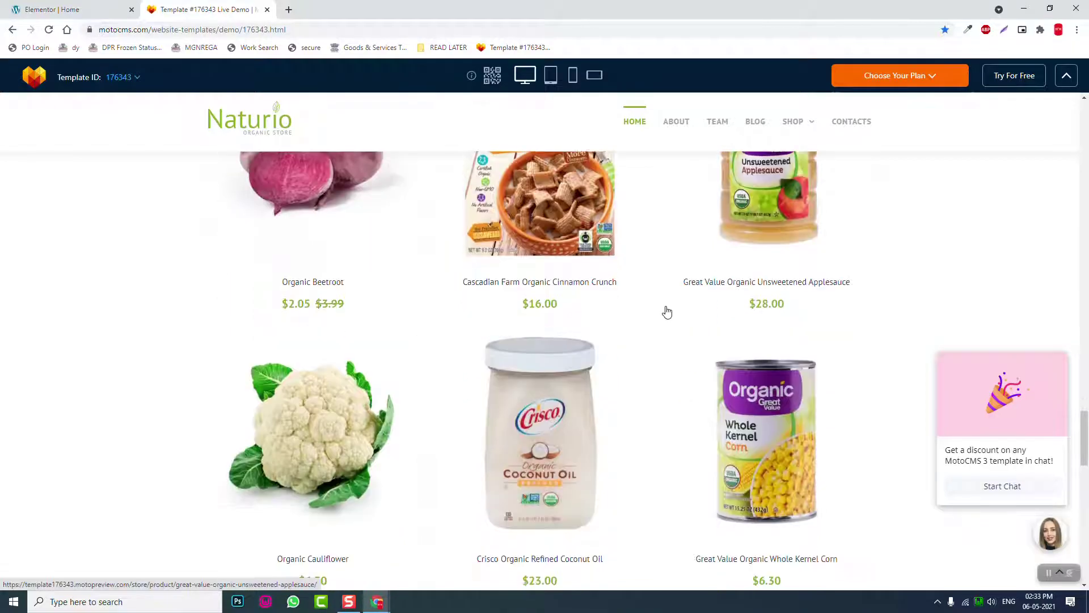
{"action": "scroll", "coordinate": [666, 311], "scroll_direction": "down", "scroll_amount": 12}
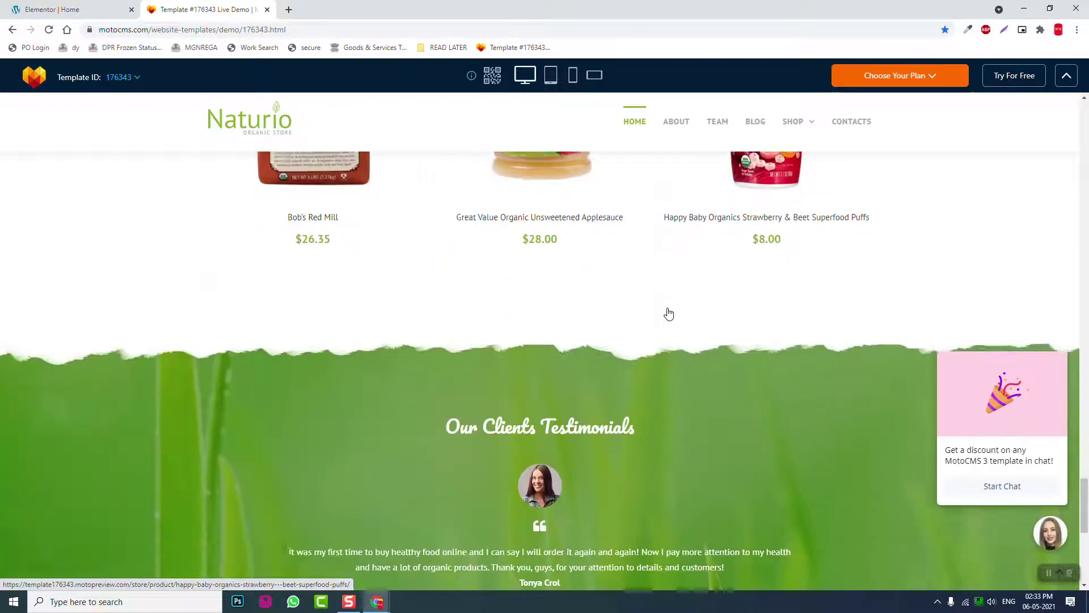
{"action": "scroll", "coordinate": [669, 314], "scroll_direction": "down", "scroll_amount": 1}
{"action": "scroll", "coordinate": [668, 312], "scroll_direction": "down", "scroll_amount": 2}
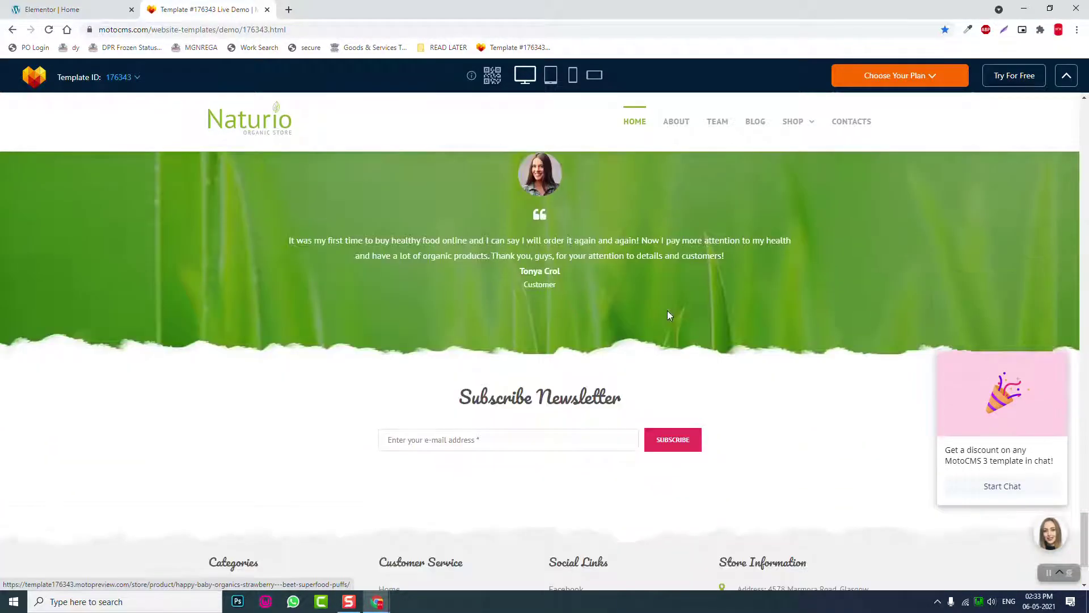
{"action": "scroll", "coordinate": [667, 312], "scroll_direction": "up", "scroll_amount": 3}
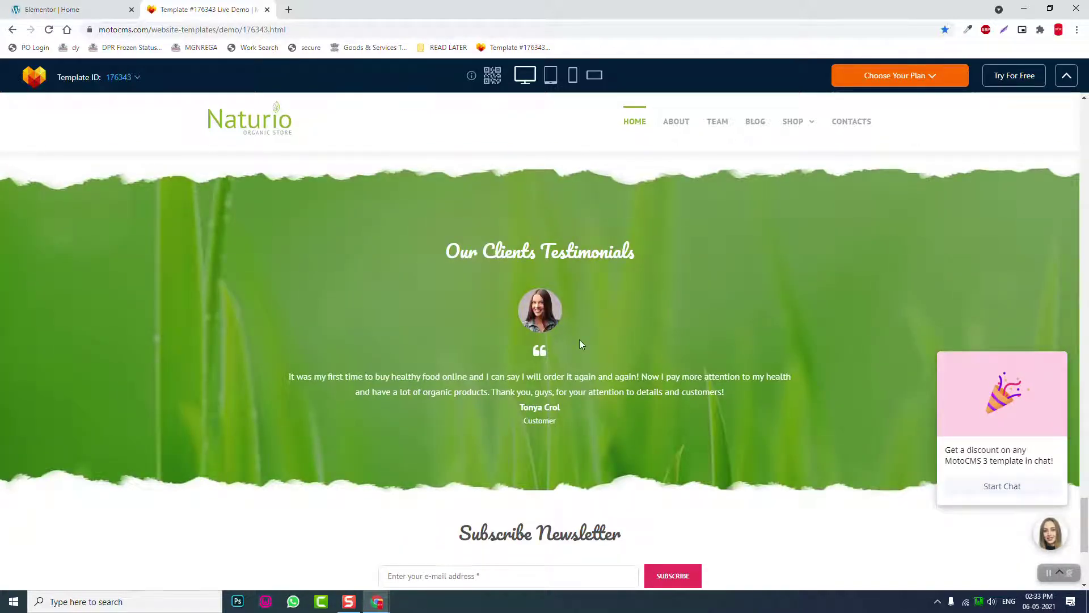
Step: Return to the Elementor editor and duplicate the section with the "Welcome to our organic farm!" heading
{"action": "left_click", "coordinate": [108, 9]}
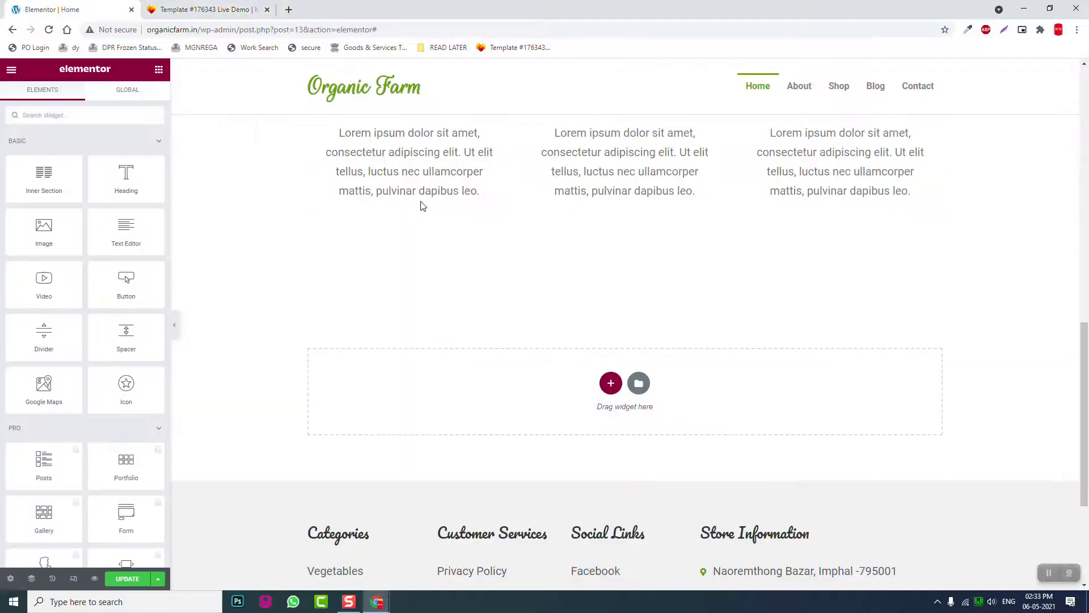
{"action": "scroll", "coordinate": [587, 274], "scroll_direction": "up", "scroll_amount": 8}
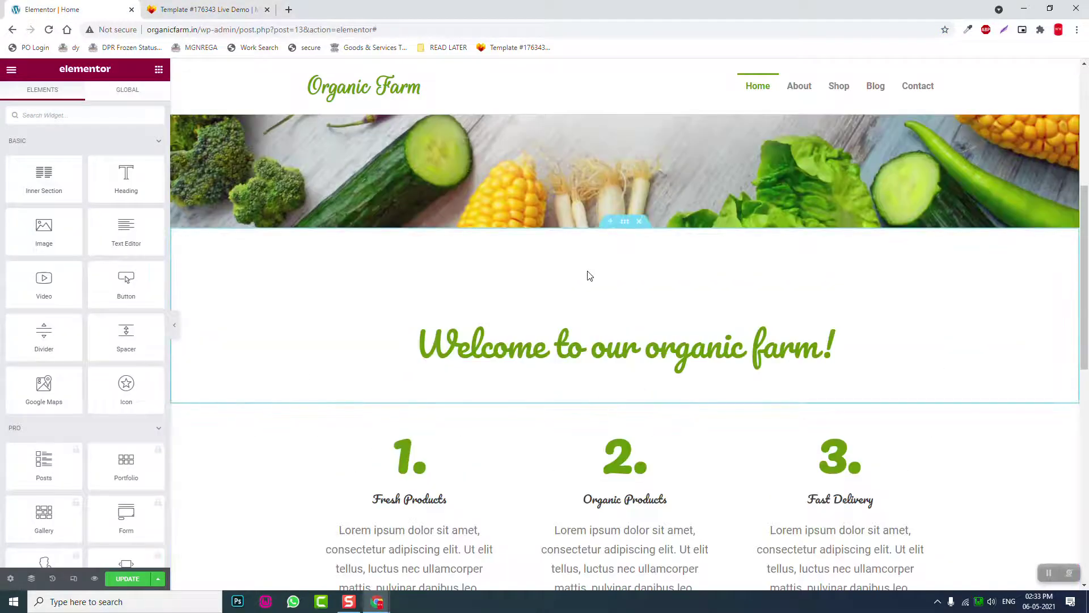
{"action": "scroll", "coordinate": [590, 277], "scroll_direction": "down", "scroll_amount": 2}
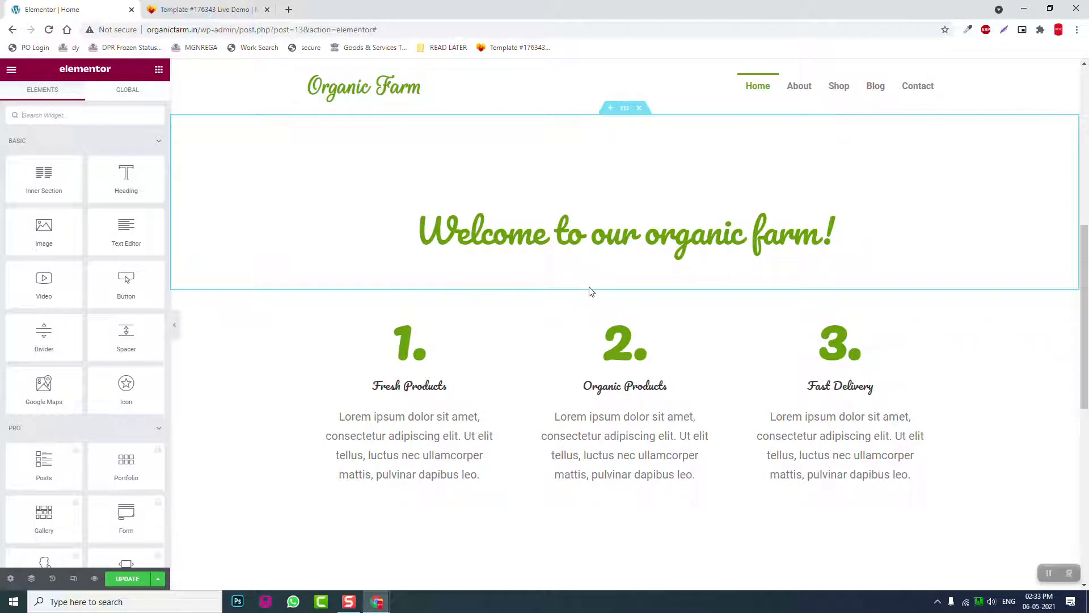
{"action": "scroll", "coordinate": [590, 291], "scroll_direction": "up", "scroll_amount": 2}
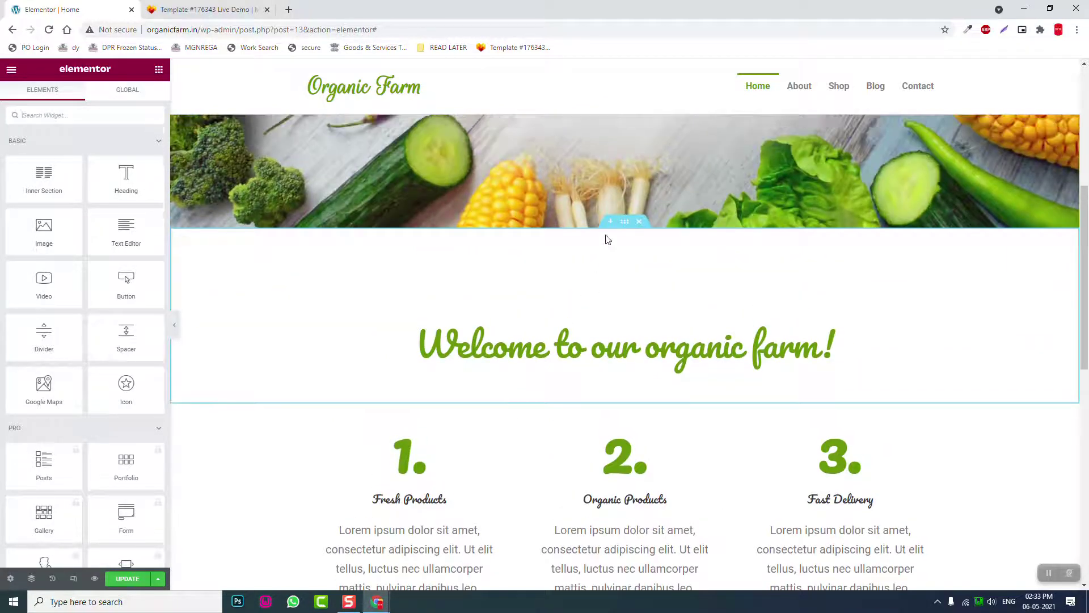
{"action": "right_click", "coordinate": [624, 223]}
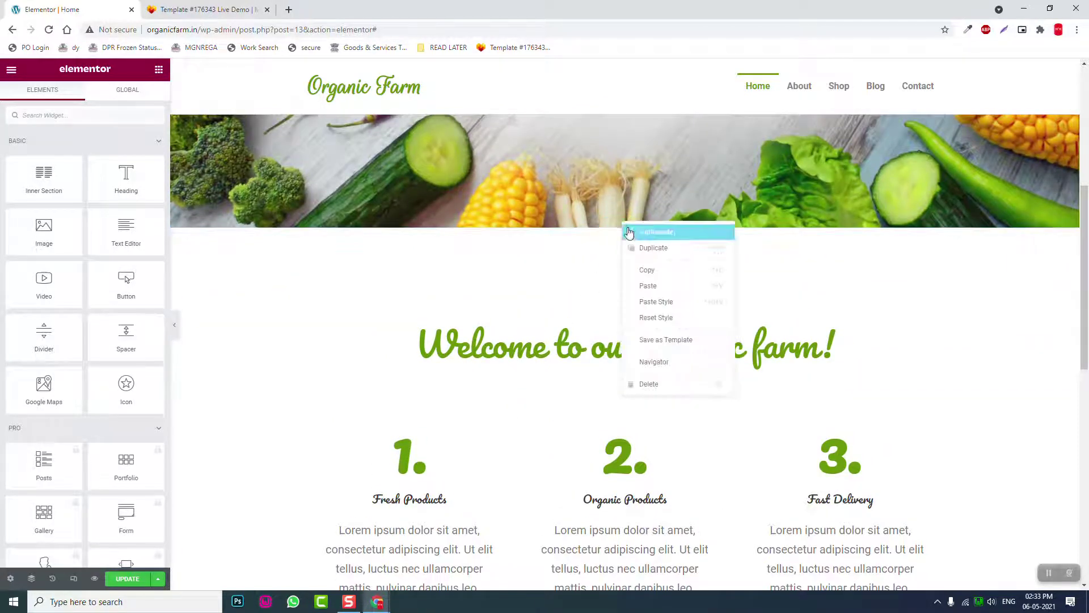
{"action": "left_click", "coordinate": [656, 252]}
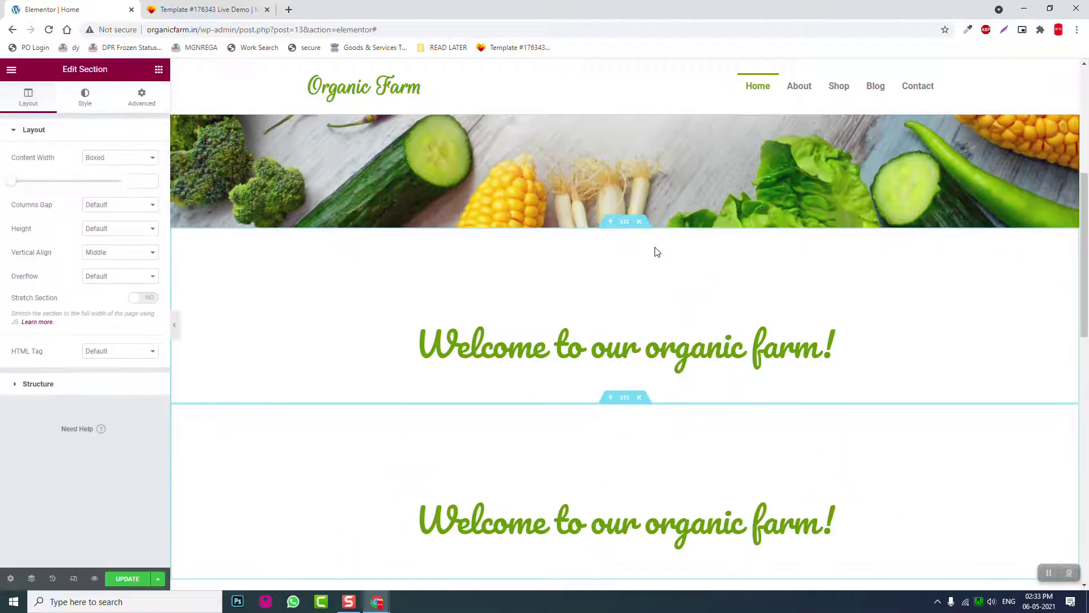
Step: Move the duplicated welcome heading section below the three numbered columns
{"action": "scroll", "coordinate": [655, 252], "scroll_direction": "down", "scroll_amount": 4}
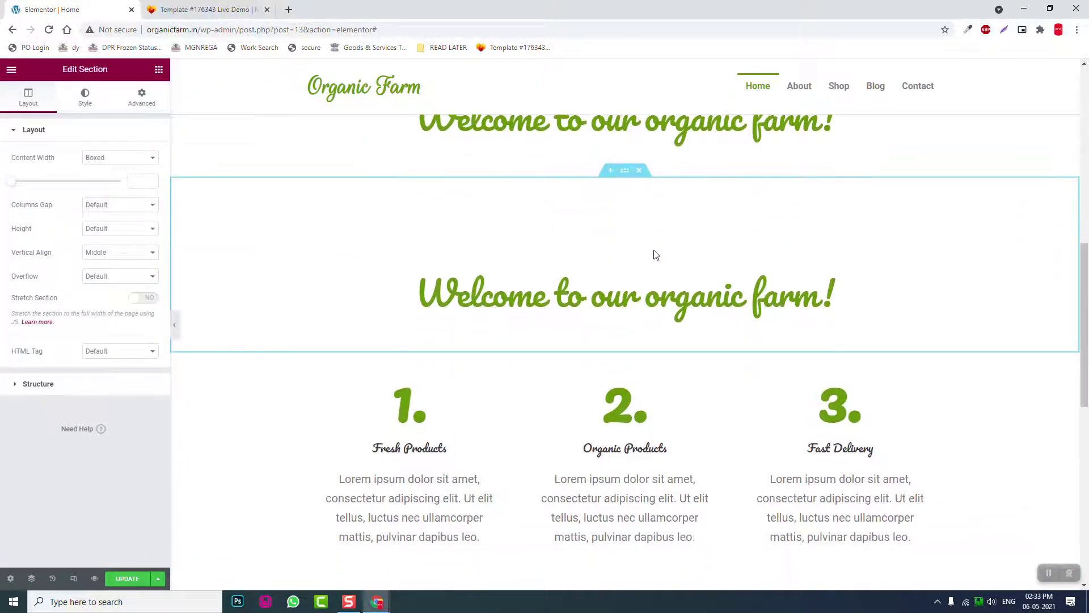
{"action": "left_click_drag", "start_coordinate": [624, 170], "coordinate": [652, 404]}
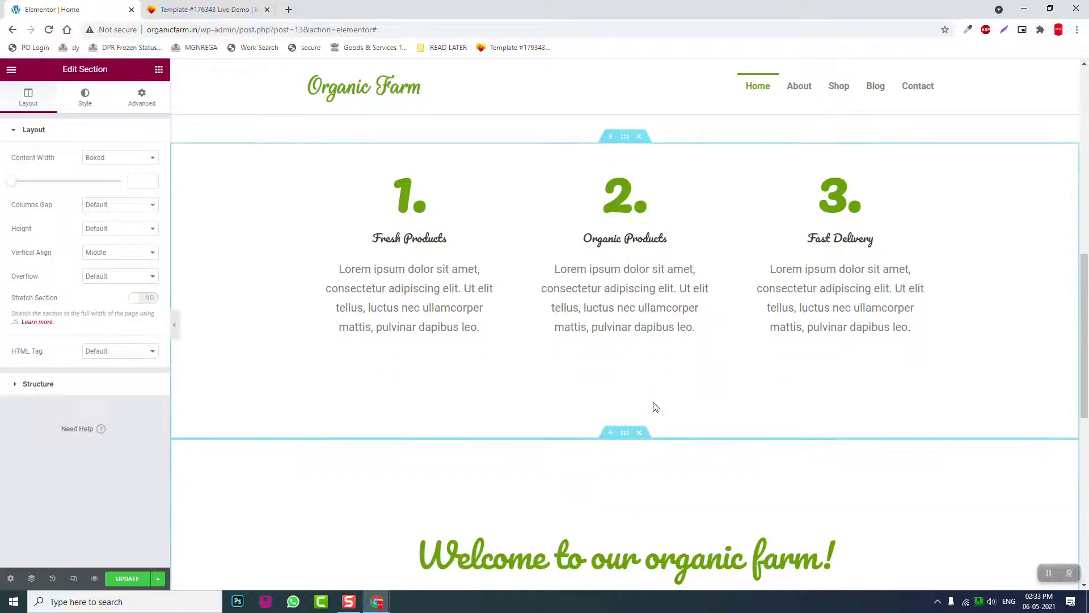
{"action": "scroll", "coordinate": [653, 403], "scroll_direction": "up", "scroll_amount": 3}
{"action": "scroll", "coordinate": [654, 402], "scroll_direction": "down", "scroll_amount": 6}
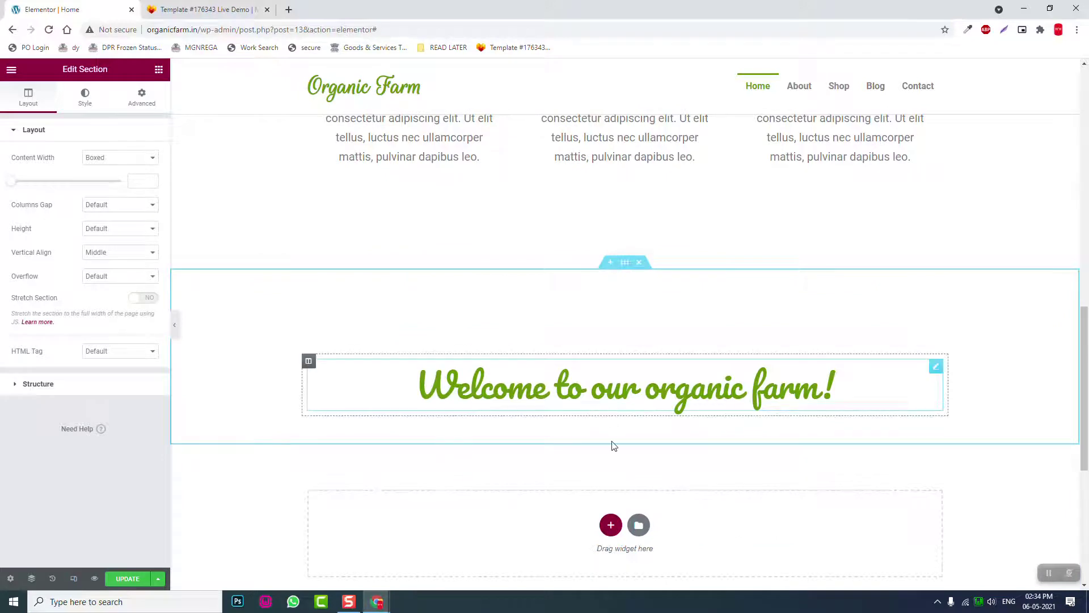
Step: Set the bottom padding of the duplicated heading section to 150 px
{"action": "left_click", "coordinate": [229, 7]}
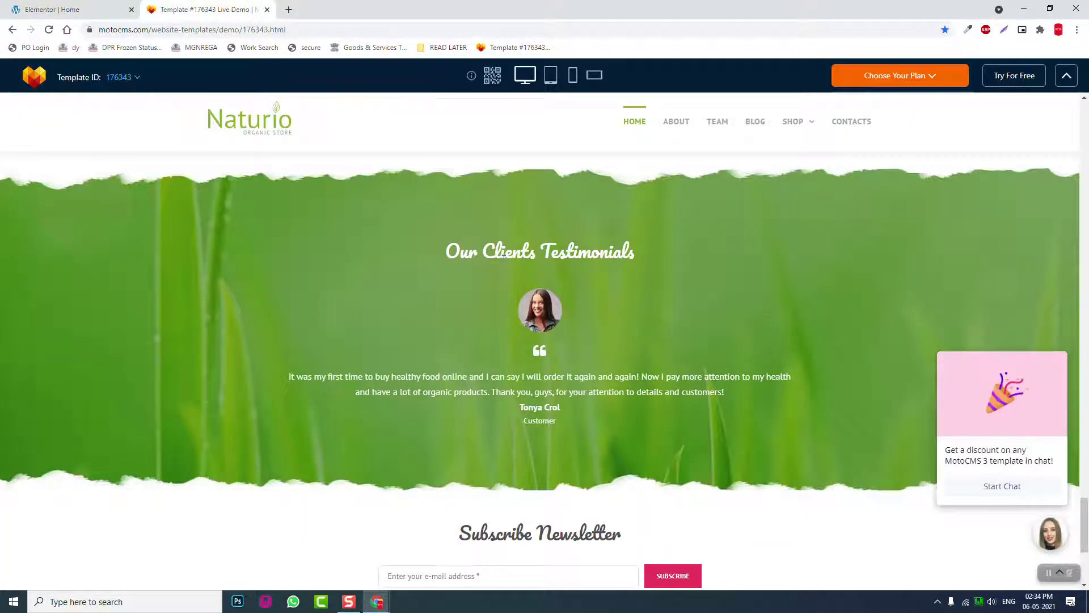
{"action": "left_click", "coordinate": [110, 5]}
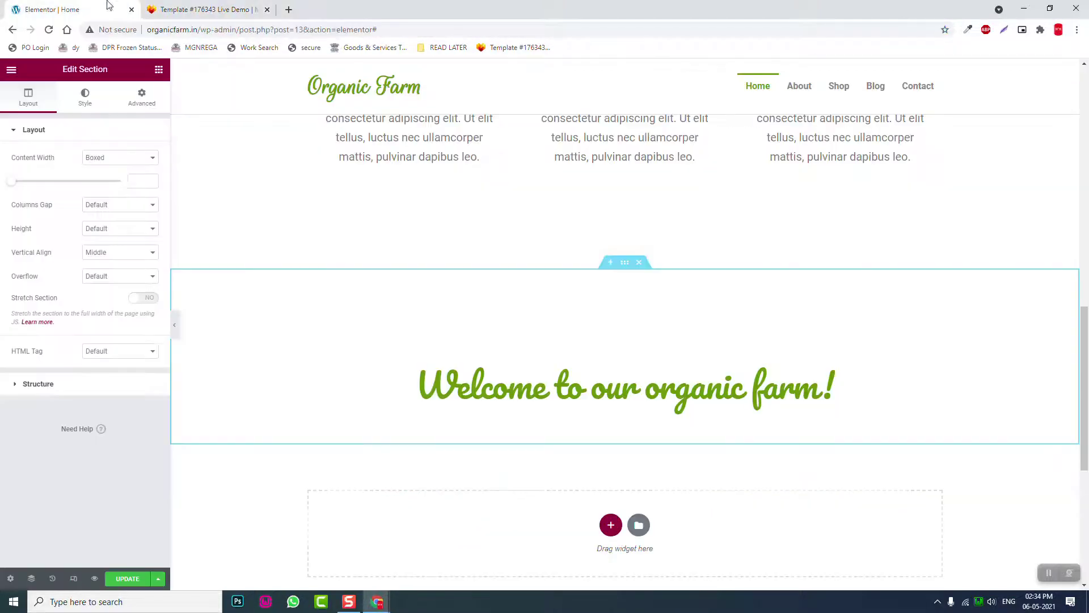
{"action": "left_click", "coordinate": [155, 100]}
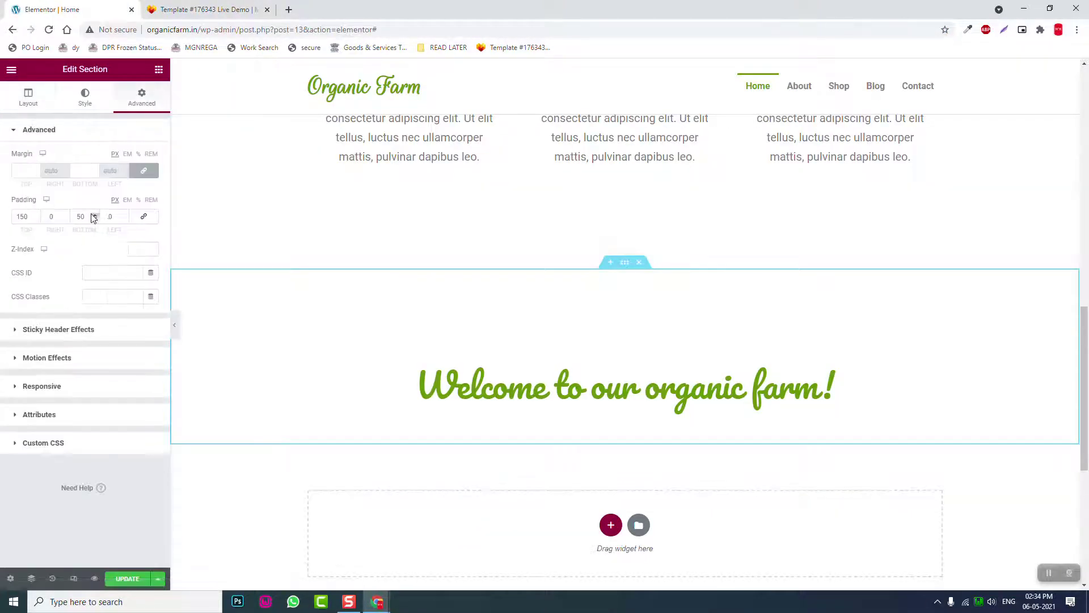
{"action": "type", "text": "150"}
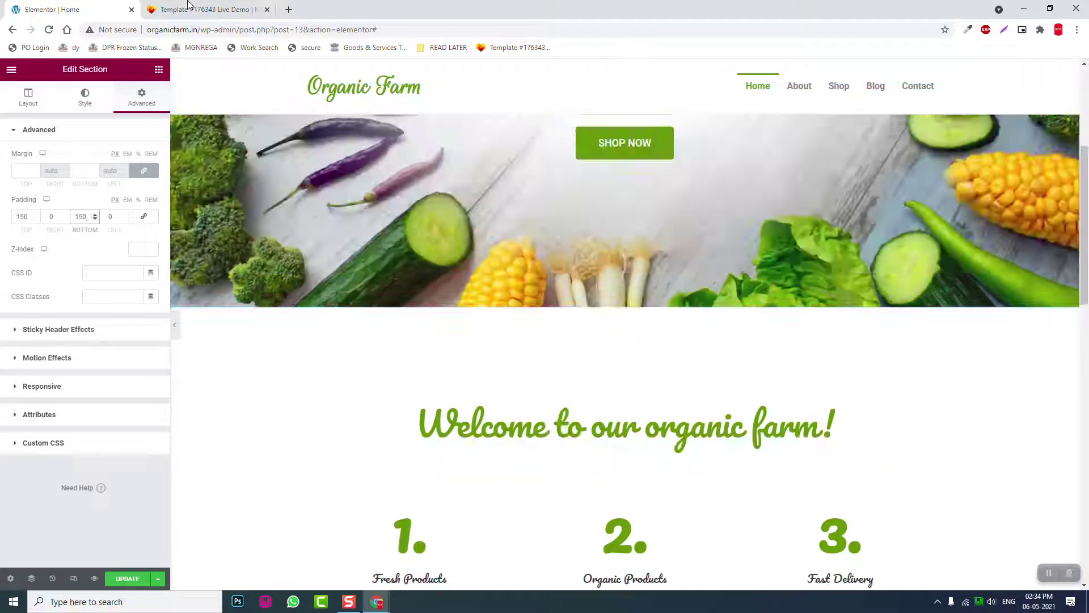
Step: Replace the duplicated heading's text with "Our Clients Testimonials", copied from the testimonials section of the Naturio template
{"action": "left_click", "coordinate": [193, 6]}
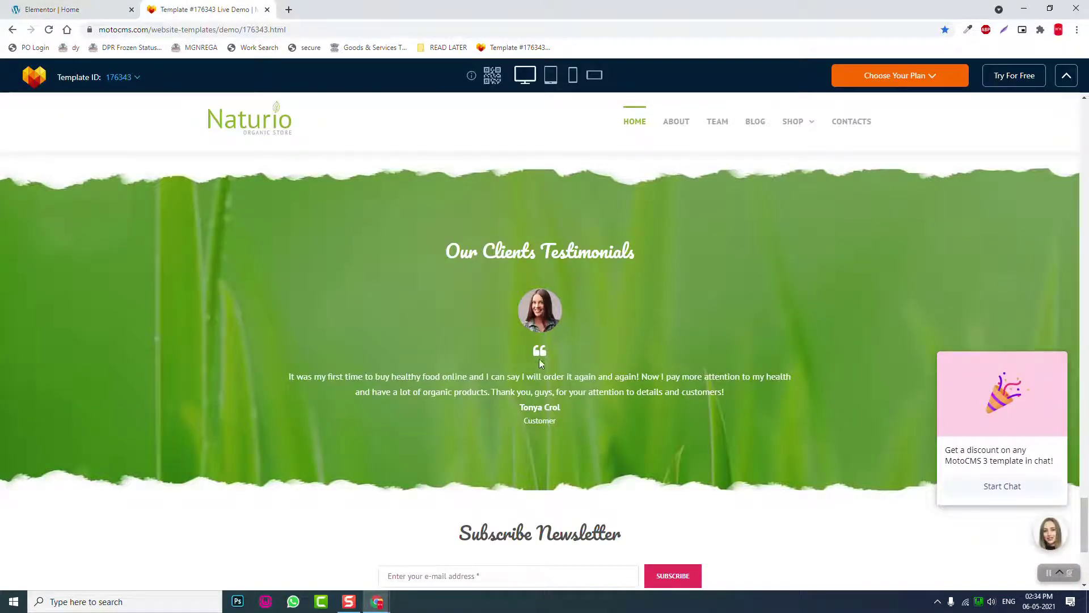
{"action": "left_click", "coordinate": [118, 4]}
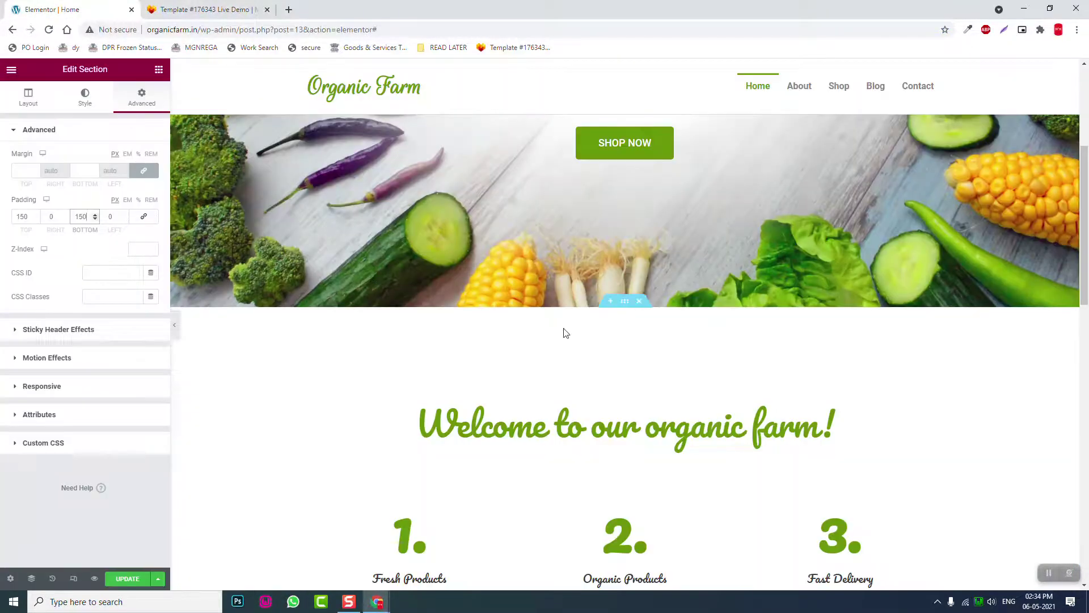
{"action": "scroll", "coordinate": [565, 329], "scroll_direction": "down", "scroll_amount": 3}
{"action": "scroll", "coordinate": [564, 329], "scroll_direction": "down", "scroll_amount": 3}
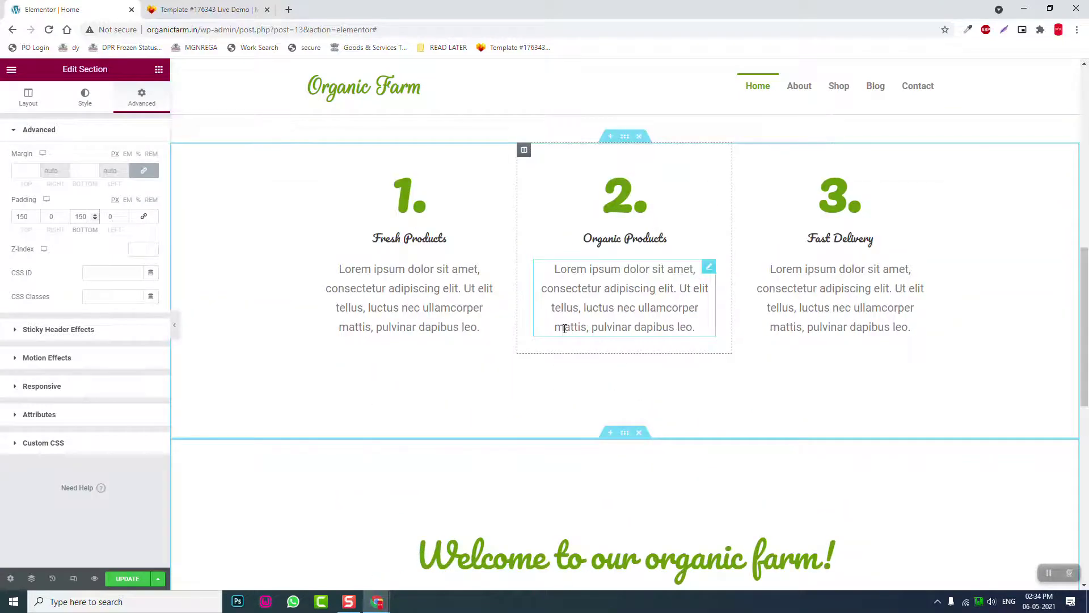
{"action": "scroll", "coordinate": [565, 328], "scroll_direction": "down", "scroll_amount": 2}
{"action": "left_click", "coordinate": [590, 442]}
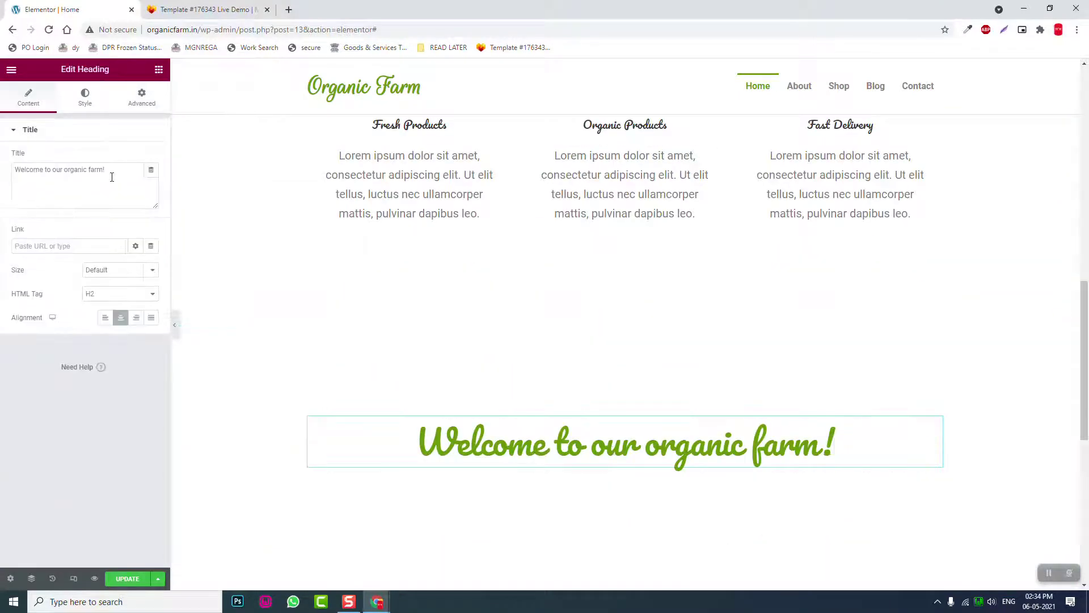
{"action": "left_click_drag", "start_coordinate": [118, 171], "coordinate": [1, 171]}
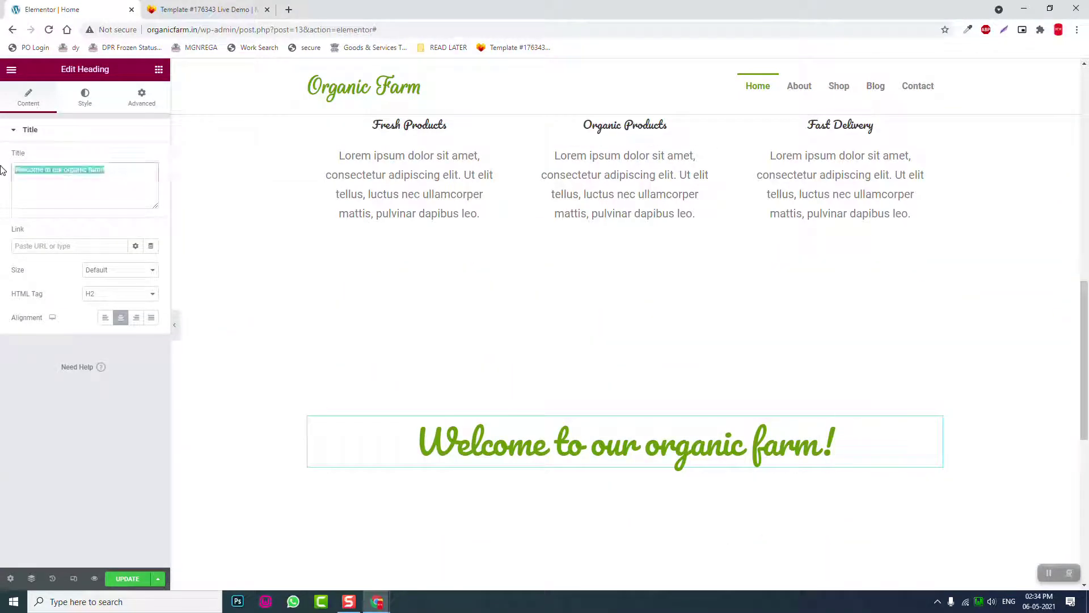
{"action": "left_click", "coordinate": [160, 7]}
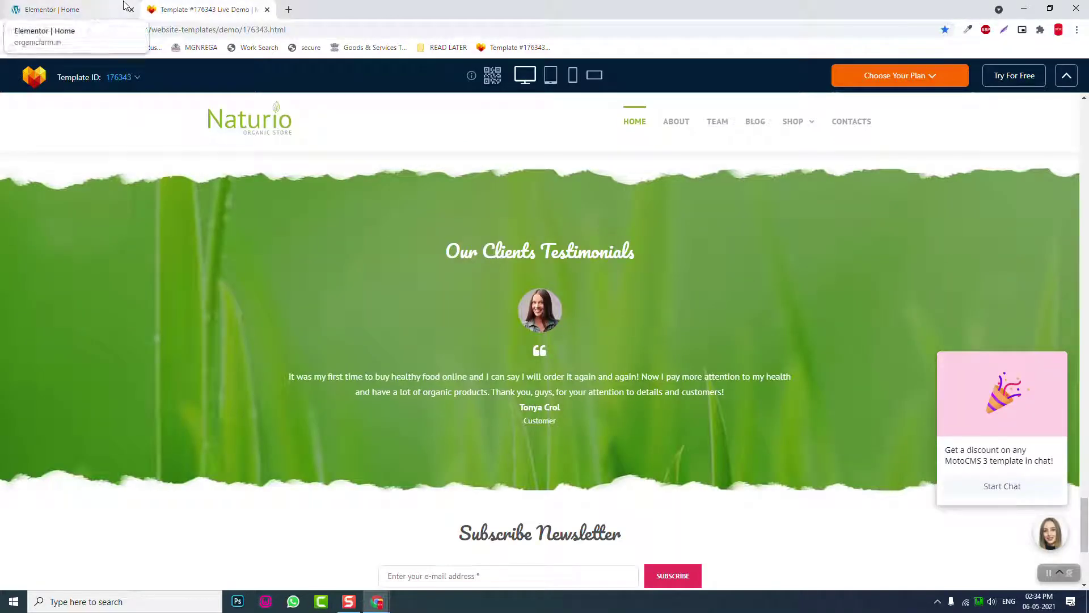
{"action": "left_click_drag", "start_coordinate": [645, 255], "coordinate": [444, 249]}
{"action": "key", "text": "ctrl+c"}
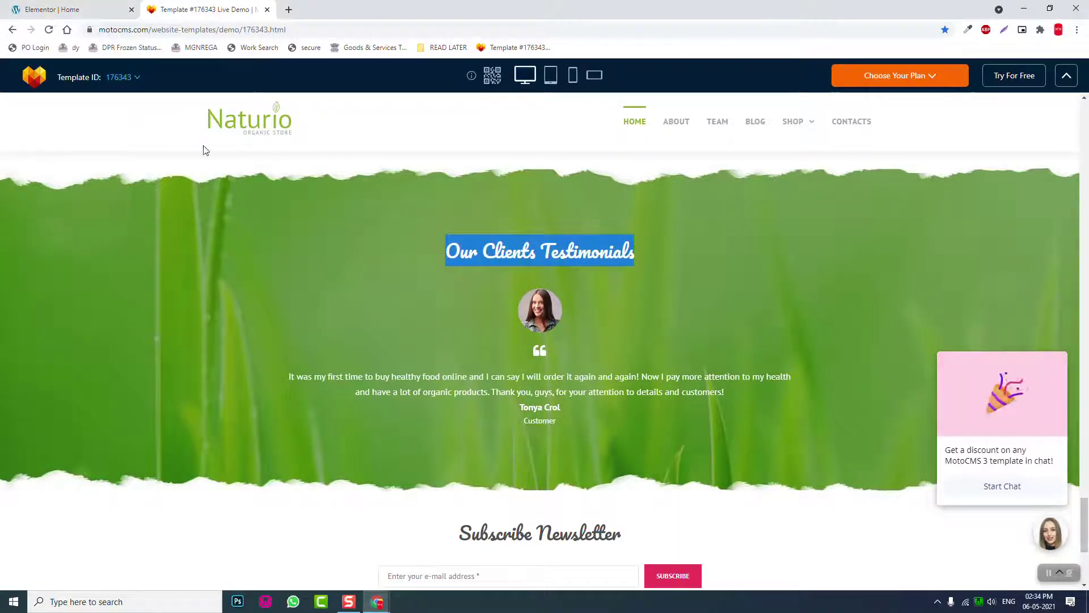
{"action": "left_click", "coordinate": [38, 5]}
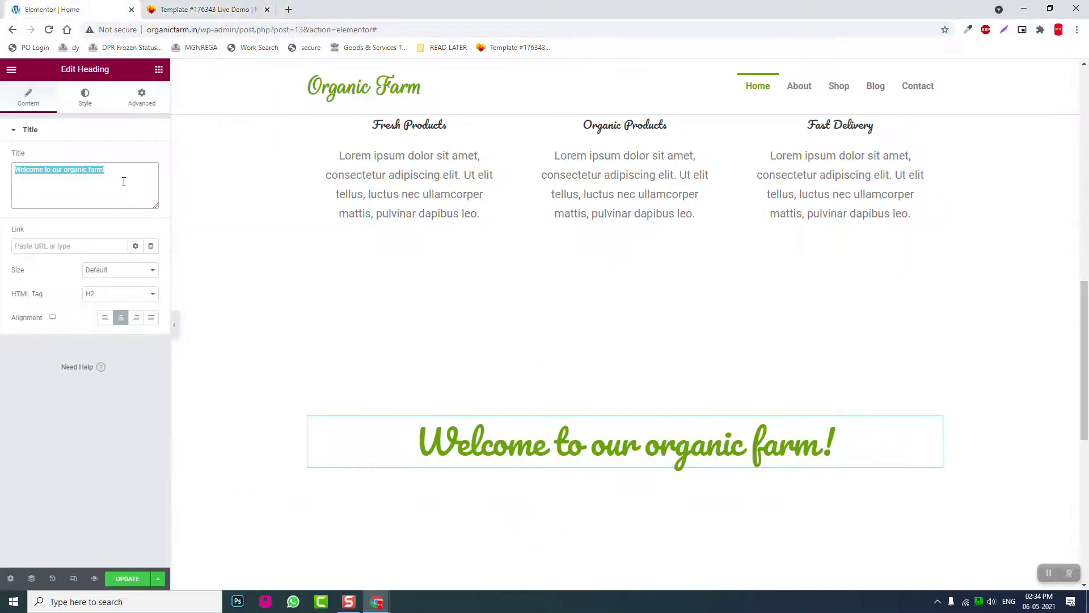
{"action": "key", "text": "ctrl+v"}
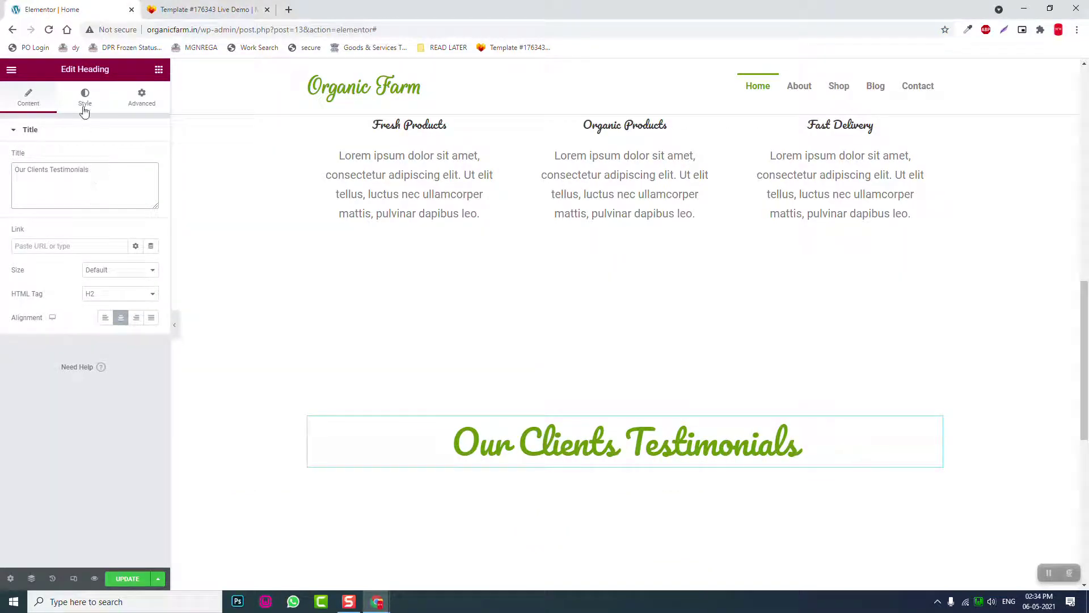
Step: Set the font size of the "Our Clients Testimonials" heading to 40 px
{"action": "left_click", "coordinate": [84, 105]}
{"action": "left_click", "coordinate": [151, 181]}
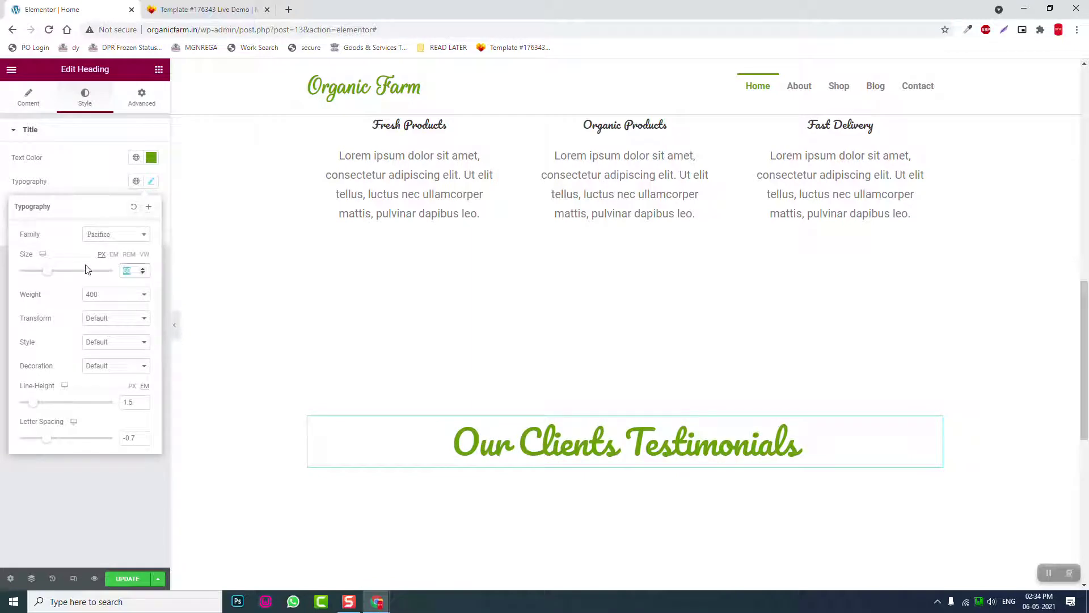
{"action": "type", "text": "40"}
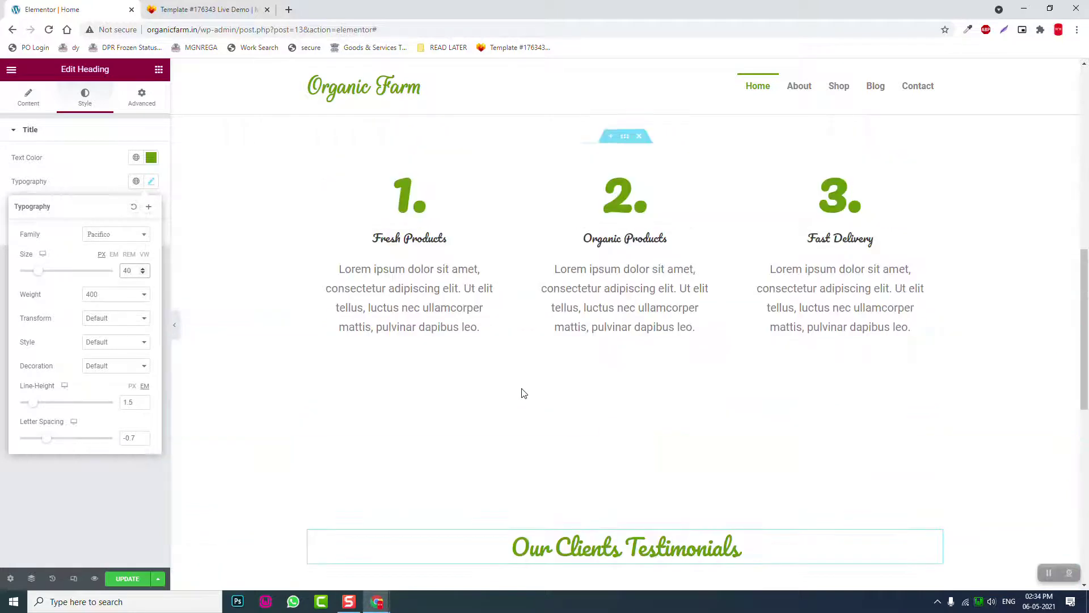
Step: Find the Sina Review Carousel widget by searching "sina re" and place it below the "Our Clients Testimonials" heading
{"action": "left_click", "coordinate": [158, 70]}
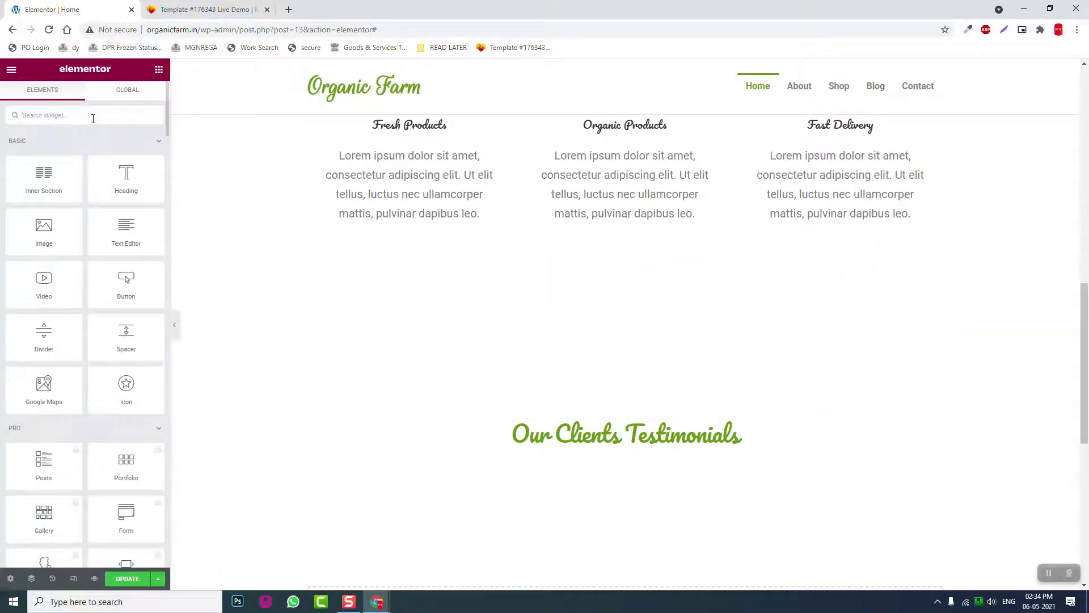
{"action": "type", "text": "sina"}
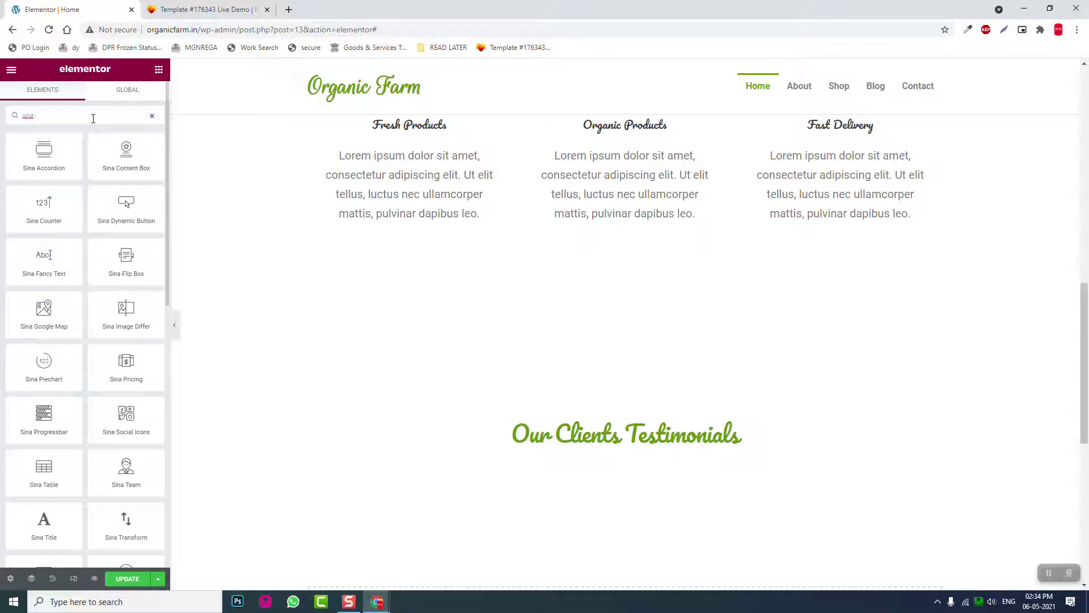
{"action": "type", "text": " re"}
{"action": "left_click_drag", "start_coordinate": [68, 161], "coordinate": [573, 450]}
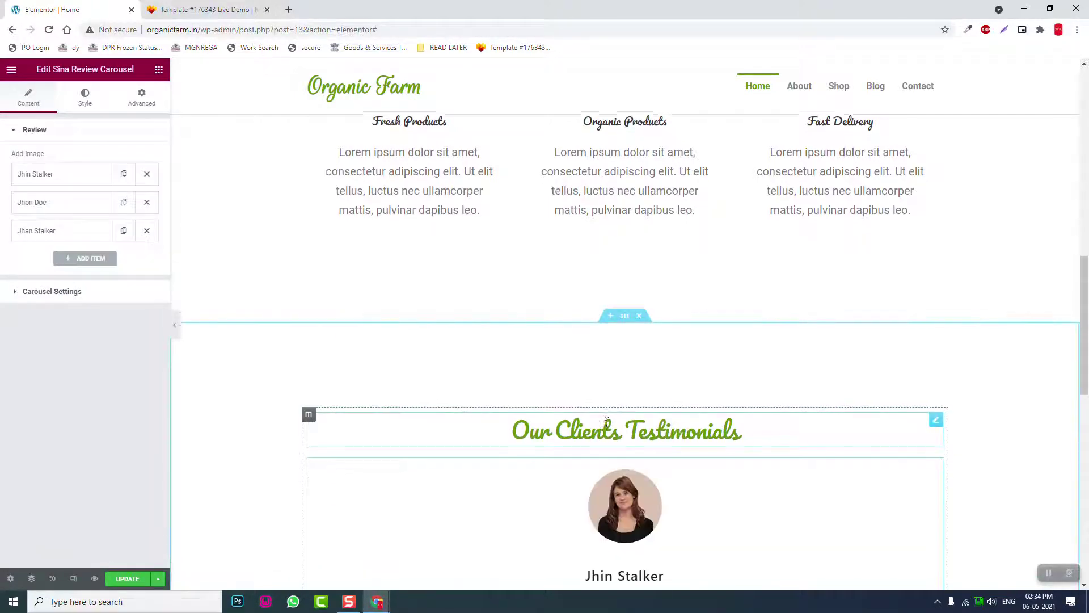
{"action": "scroll", "coordinate": [599, 499], "scroll_direction": "down", "scroll_amount": 2}
{"action": "scroll", "coordinate": [596, 502], "scroll_direction": "down", "scroll_amount": 2}
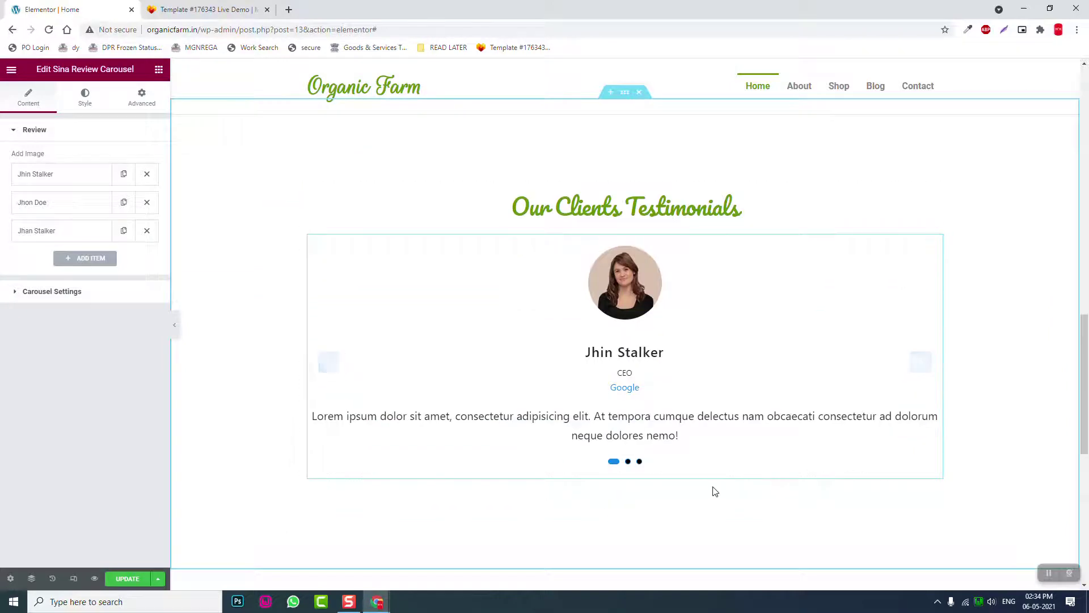
Step: Set the review carousel's company text colour to the green 679509, copied from the colour picker extension's history
{"action": "left_click", "coordinate": [95, 111]}
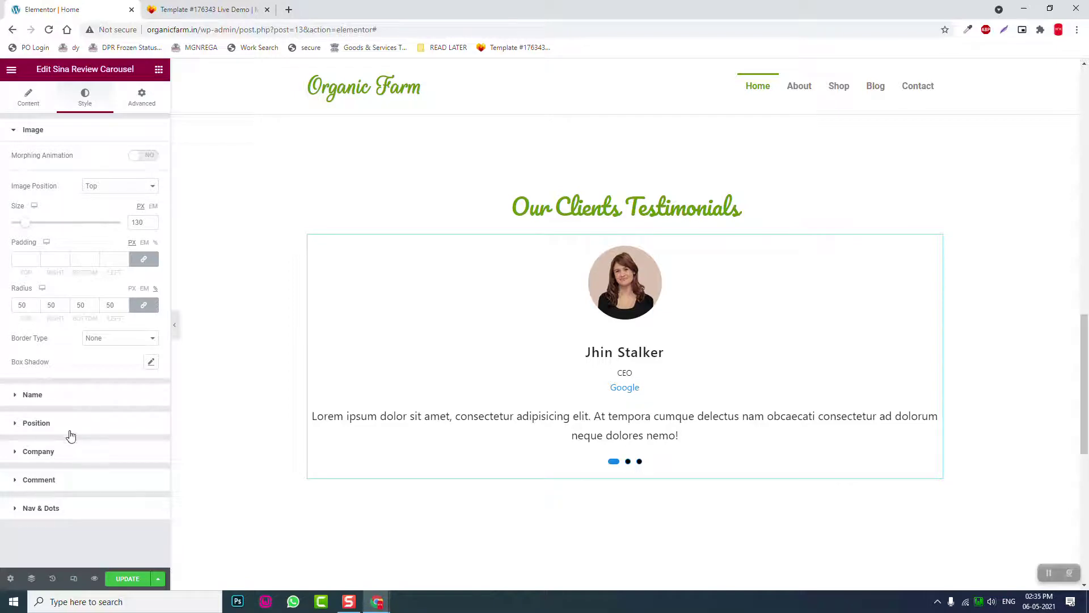
{"action": "left_click", "coordinate": [70, 452]}
{"action": "left_click", "coordinate": [151, 244]}
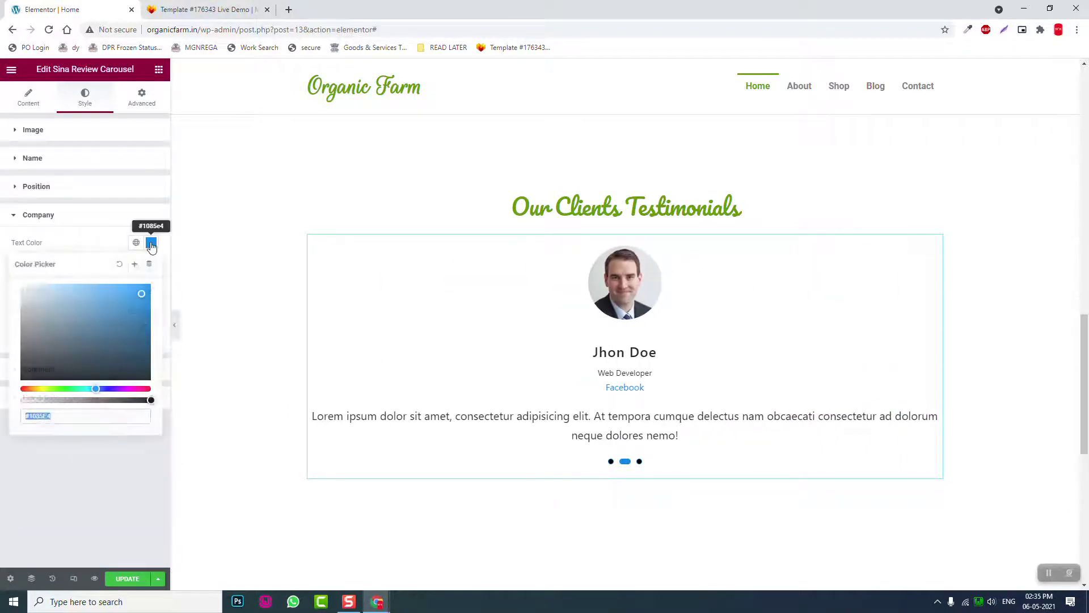
{"action": "key", "text": "ctrl+v"}
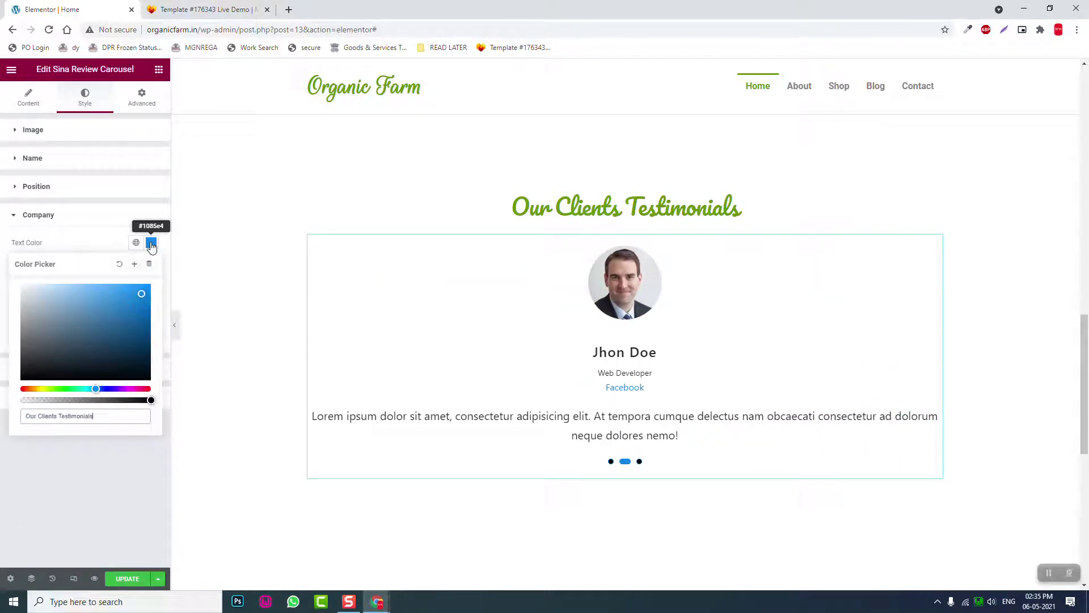
{"action": "left_click", "coordinate": [968, 29]}
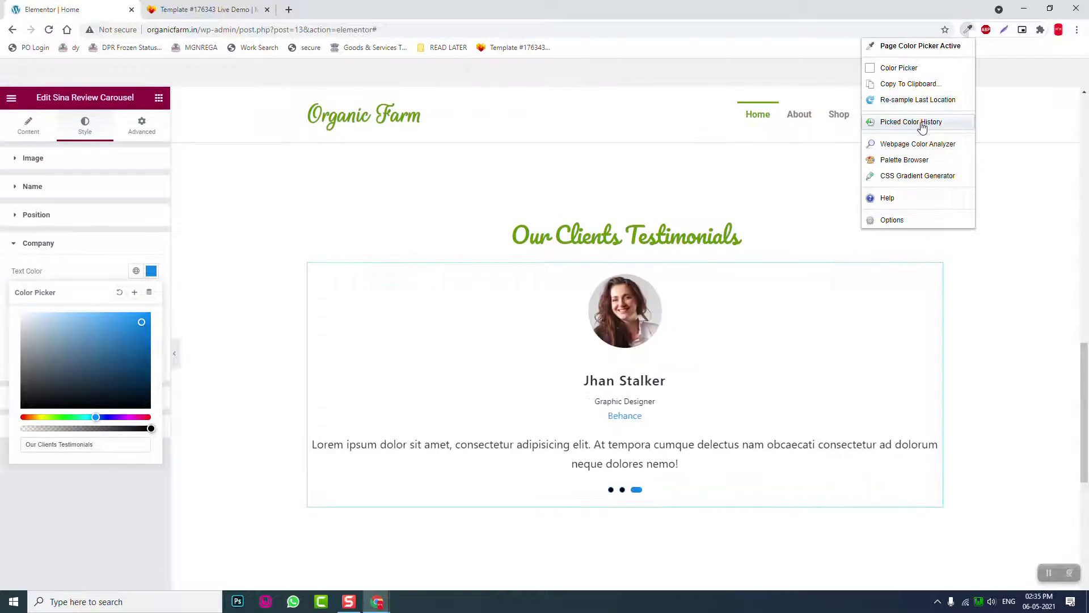
{"action": "left_click", "coordinate": [922, 125]}
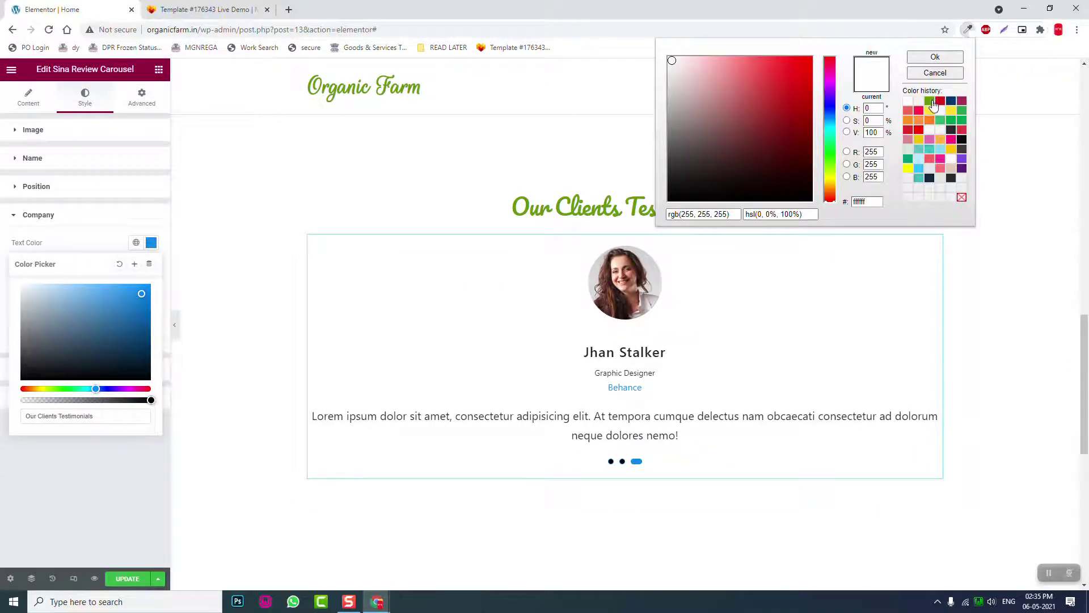
{"action": "left_click", "coordinate": [931, 102]}
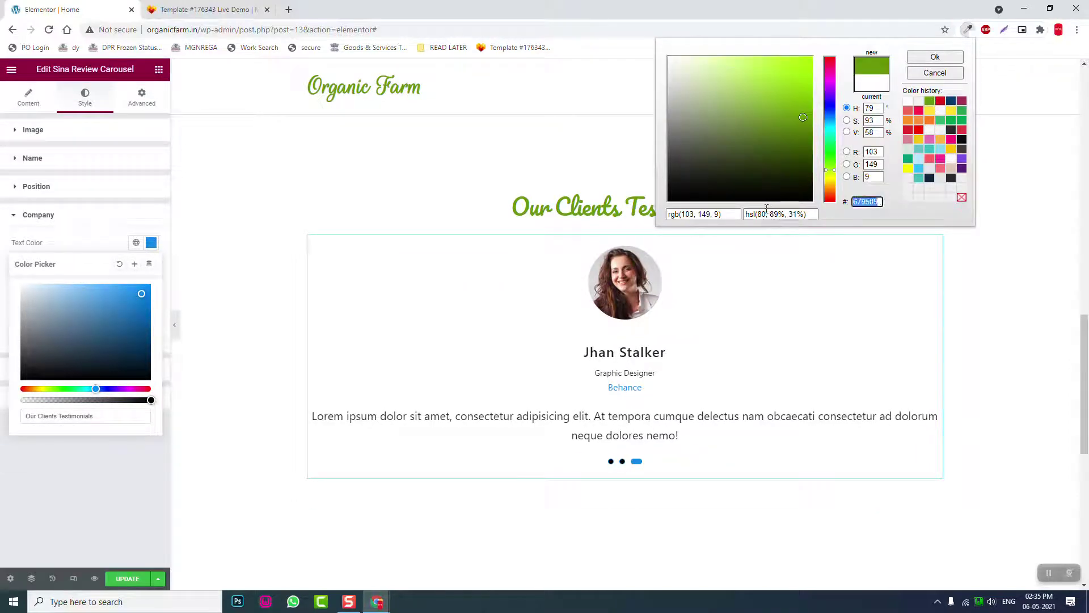
{"action": "key", "text": "ctrl+c"}
{"action": "triple_click", "coordinate": [57, 415]}
{"action": "key", "text": "ctrl+v"}
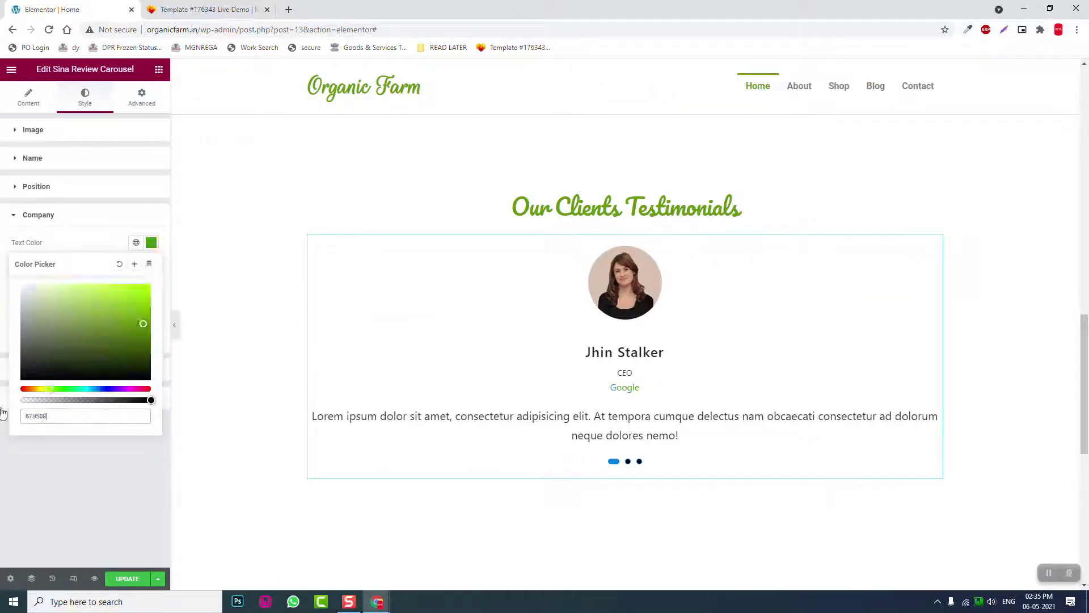
{"action": "left_click", "coordinate": [35, 512]}
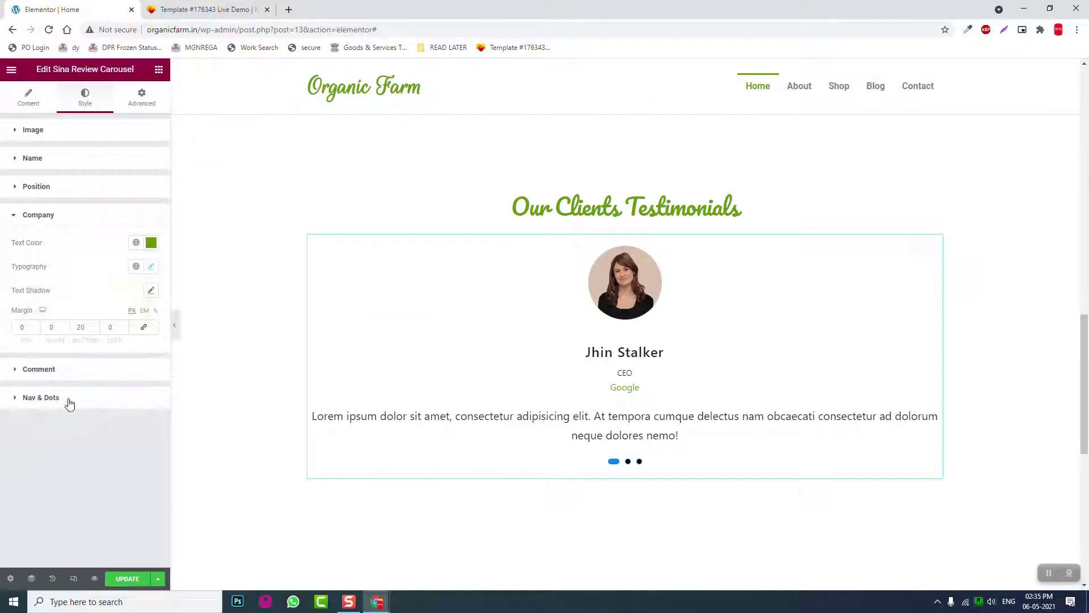
Step: Set both the carousel's dots colour and the normal navigation background colour to 679509
{"action": "left_click", "coordinate": [148, 397]}
{"action": "left_click", "coordinate": [151, 299]}
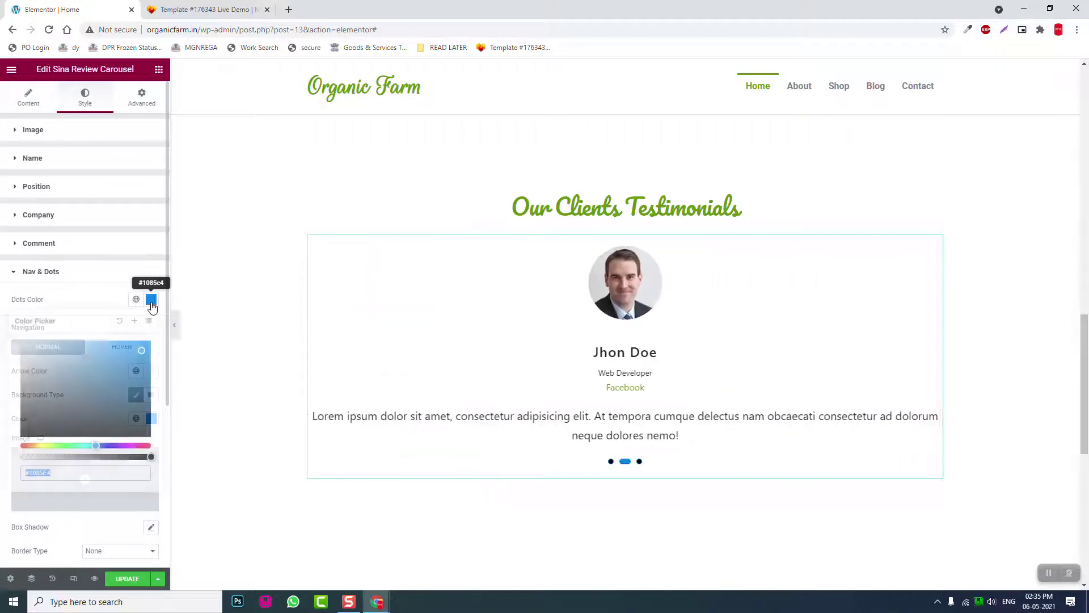
{"action": "key", "text": "Escape"}
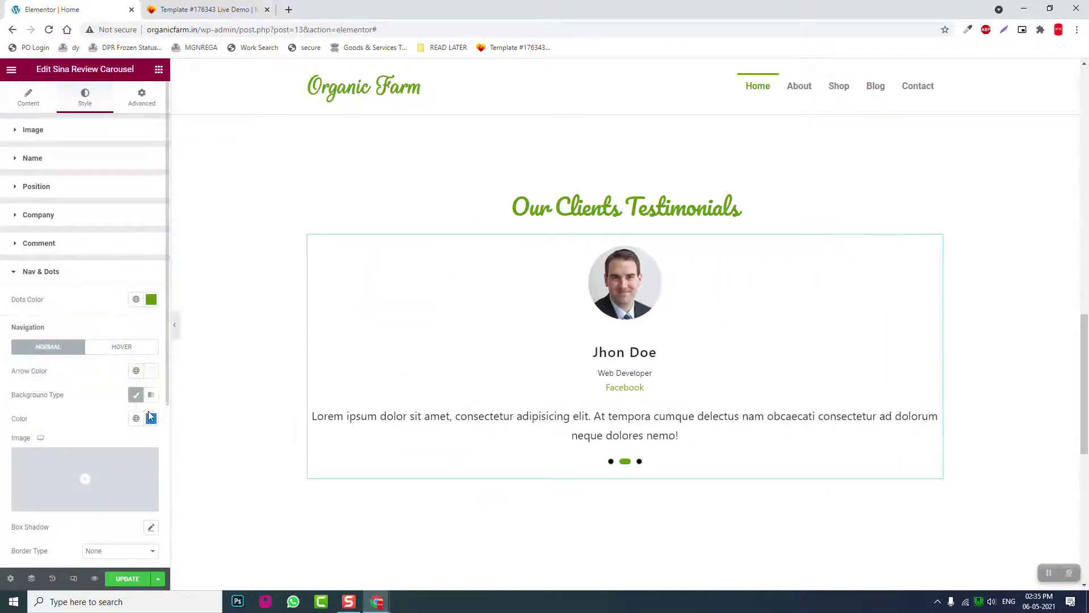
{"action": "left_click", "coordinate": [151, 418]}
{"action": "key", "text": "ctrl+v"}
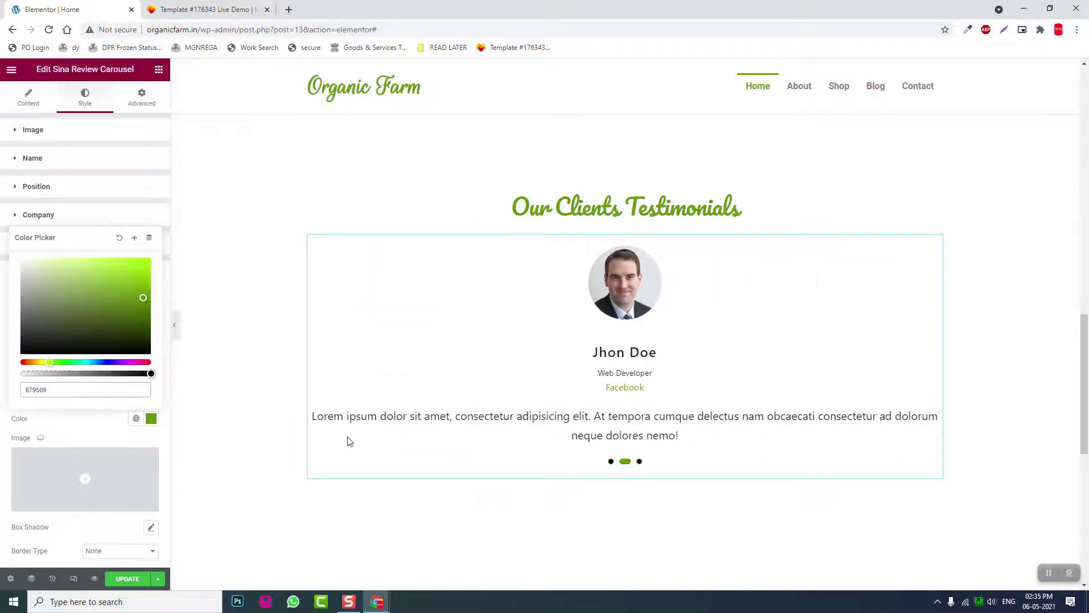
Step: Review the whole page at full width with the editing panel hidden, from the hero banner down to the footer
{"action": "left_click", "coordinate": [173, 322]}
{"action": "scroll", "coordinate": [181, 340], "scroll_direction": "down", "scroll_amount": 3}
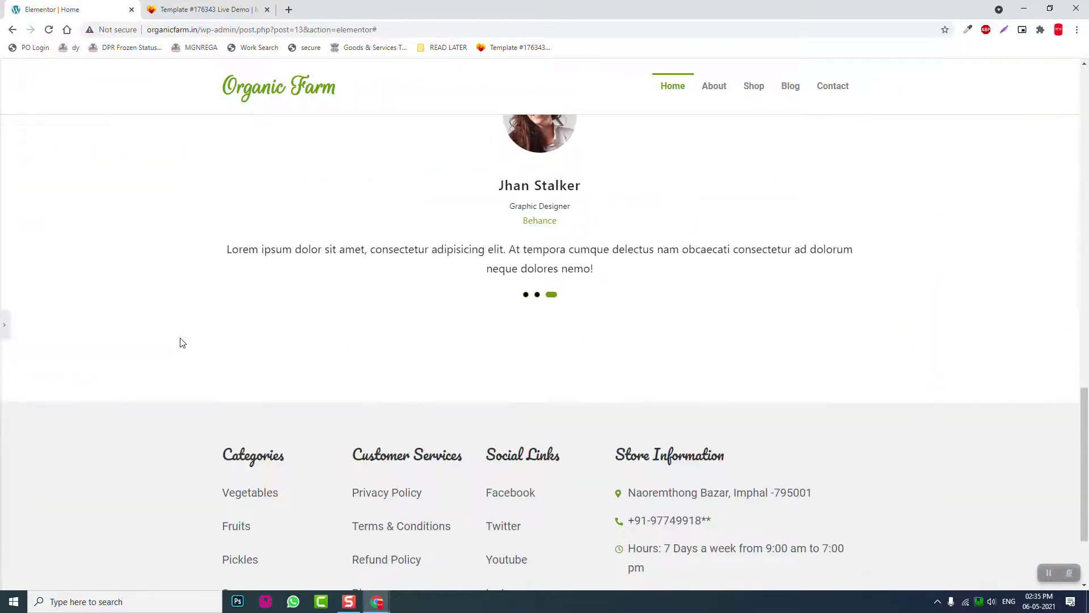
{"action": "scroll", "coordinate": [181, 340], "scroll_direction": "up", "scroll_amount": 15}
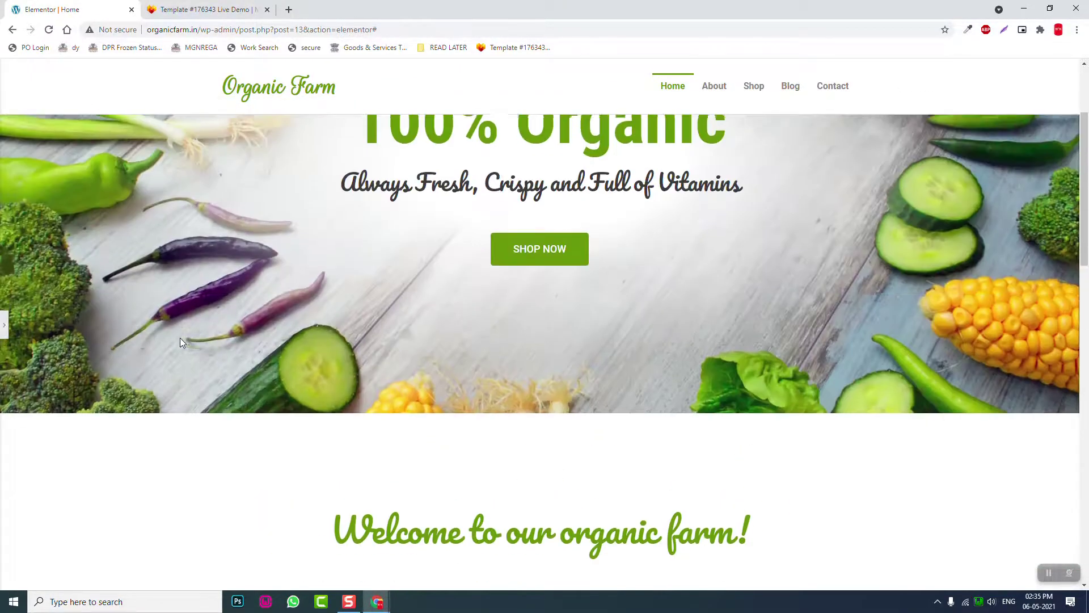
{"action": "scroll", "coordinate": [179, 338], "scroll_direction": "down", "scroll_amount": 10}
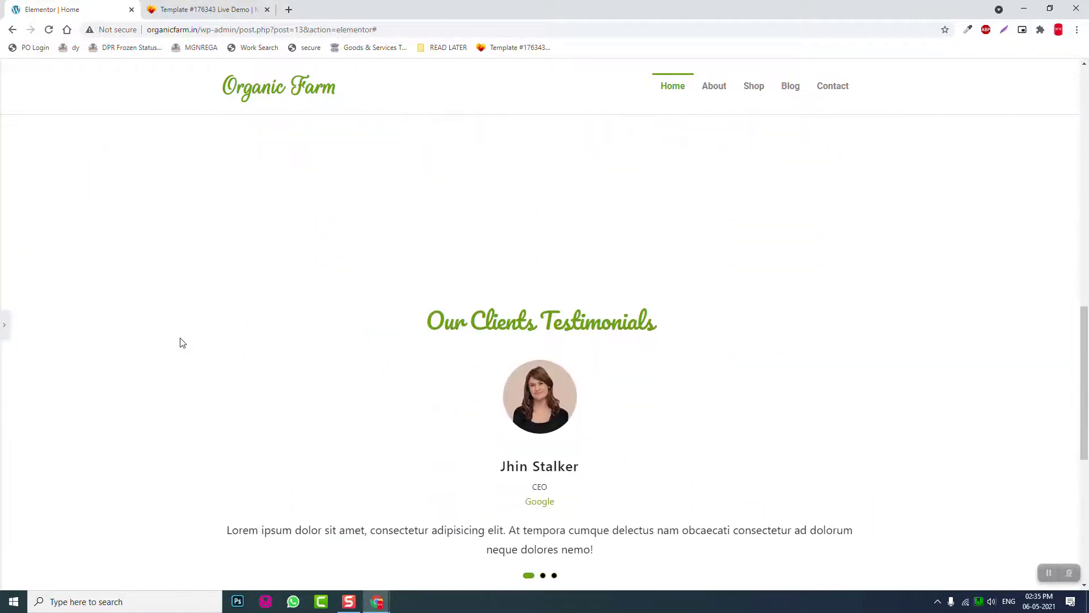
{"action": "scroll", "coordinate": [180, 342], "scroll_direction": "up", "scroll_amount": 2}
{"action": "left_click", "coordinate": [3, 325]}
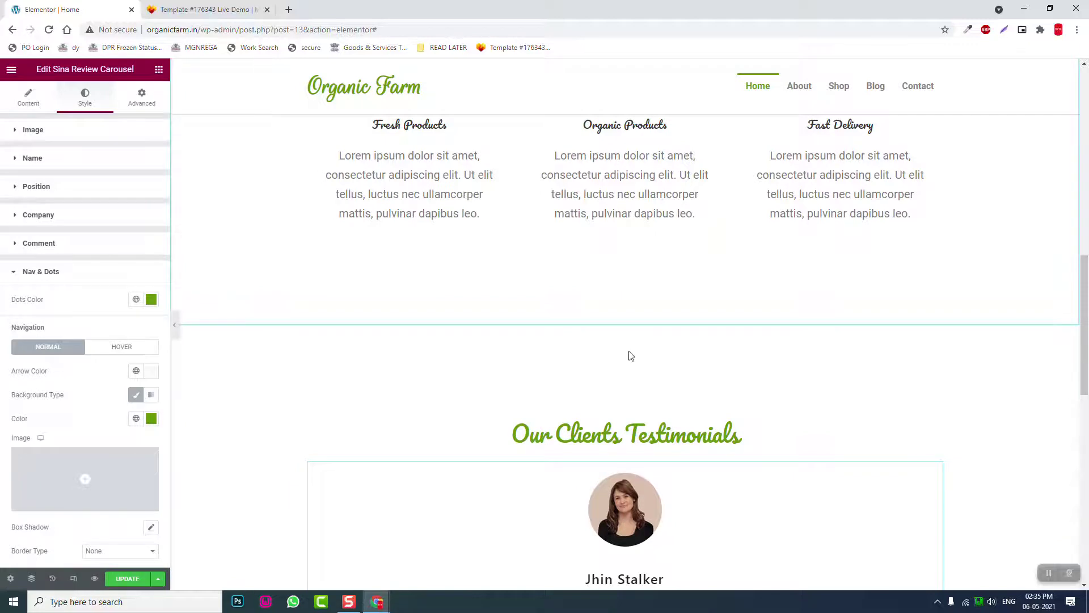
Step: Give the "Our Clients Testimonials" section a classic background in the green 679509
{"action": "left_click", "coordinate": [624, 320]}
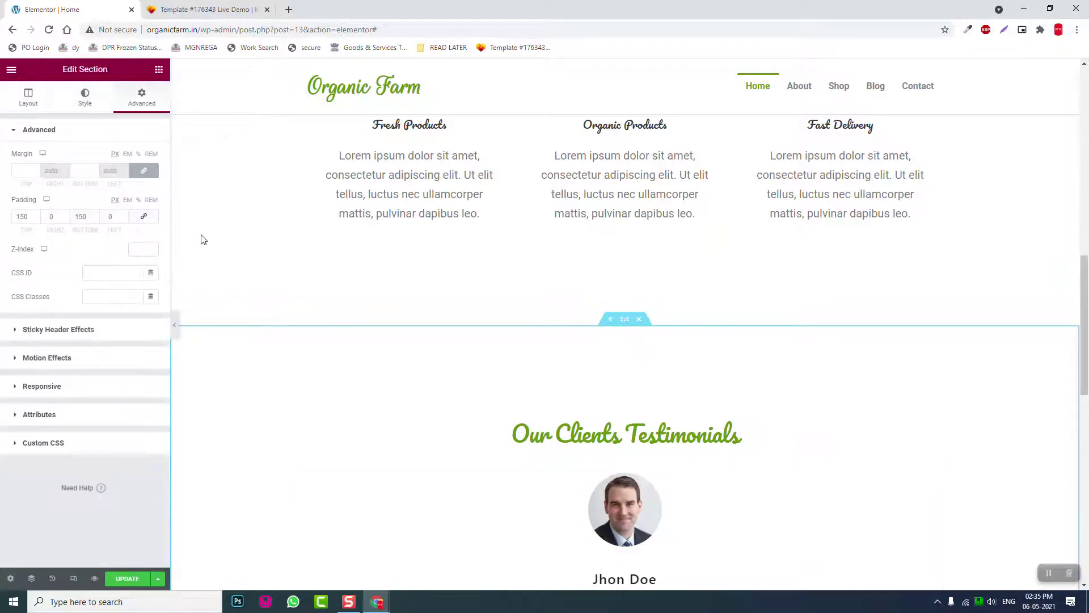
{"action": "left_click", "coordinate": [91, 102]}
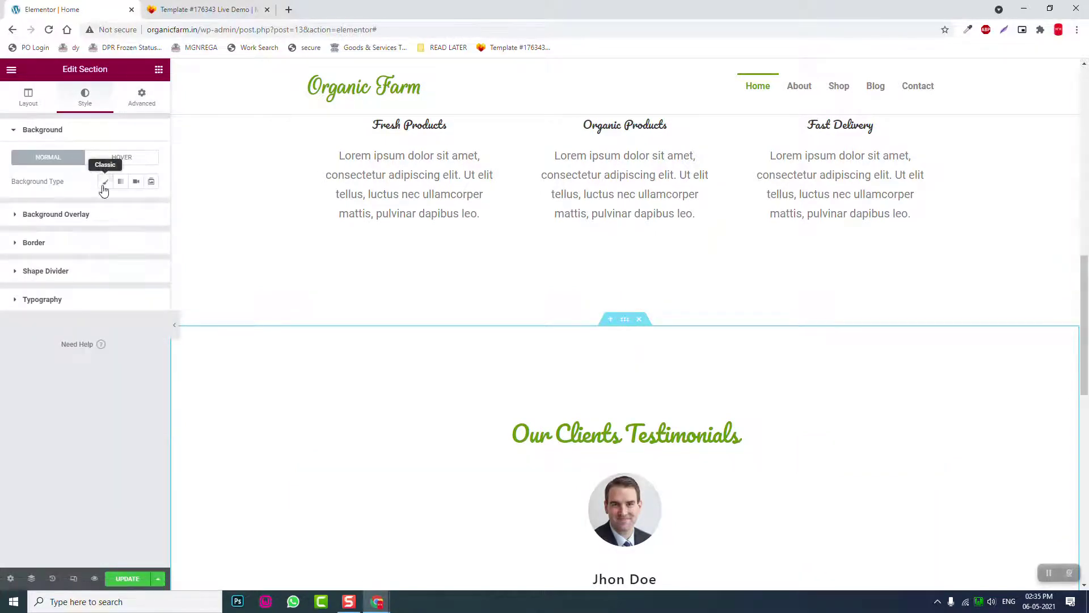
{"action": "left_click", "coordinate": [151, 206]}
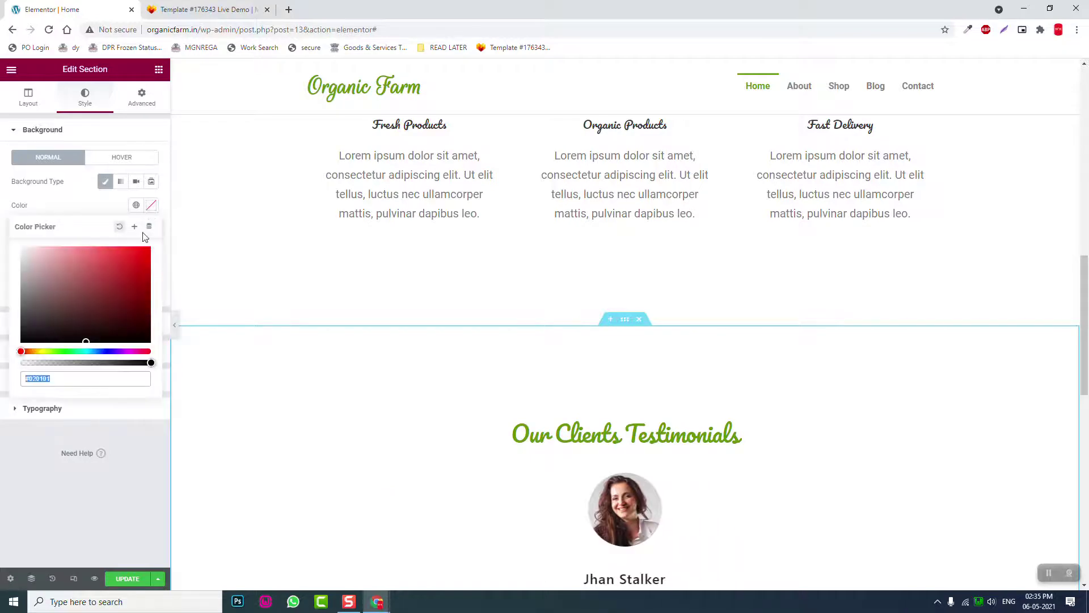
{"action": "scroll", "coordinate": [689, 340], "scroll_direction": "down", "scroll_amount": 4}
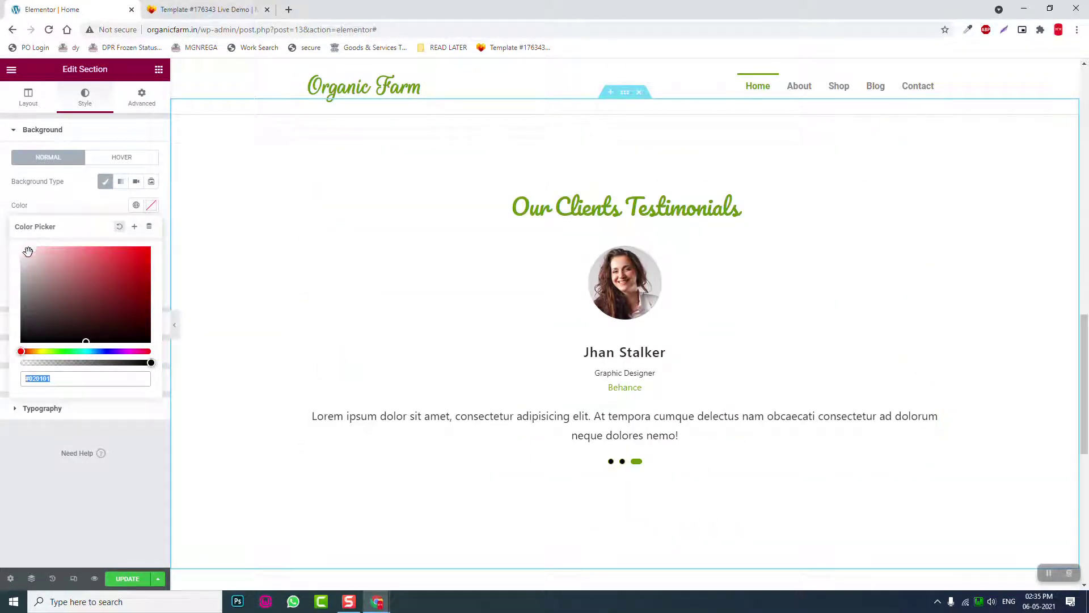
{"action": "key", "text": "ctrl+v"}
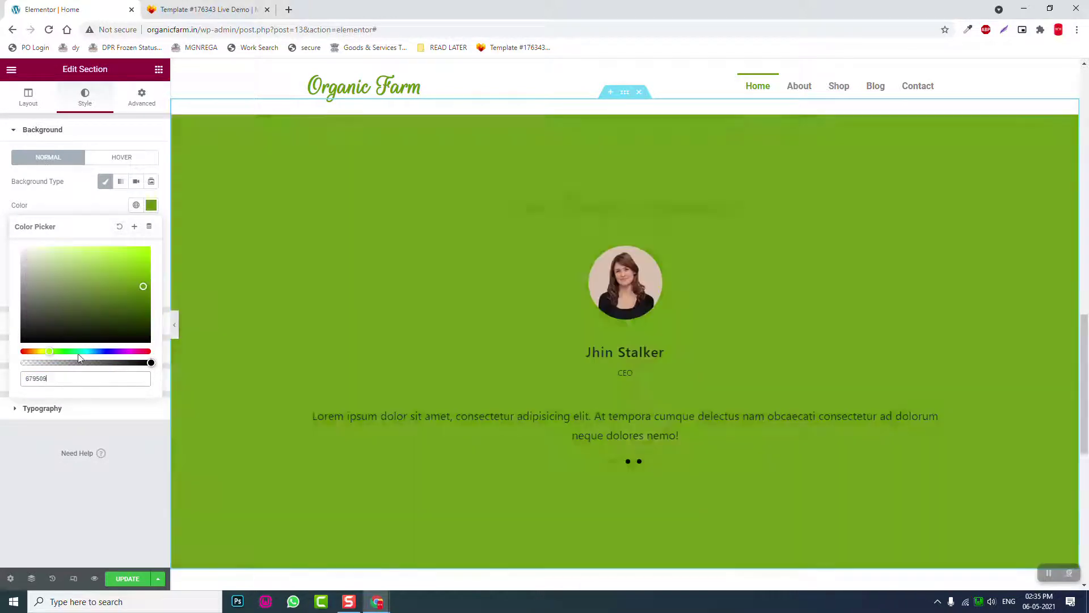
Step: Try the near-white #FEFFFC as the testimonials section's background colour and compare it with the welcome section at full width
{"action": "left_click", "coordinate": [26, 247]}
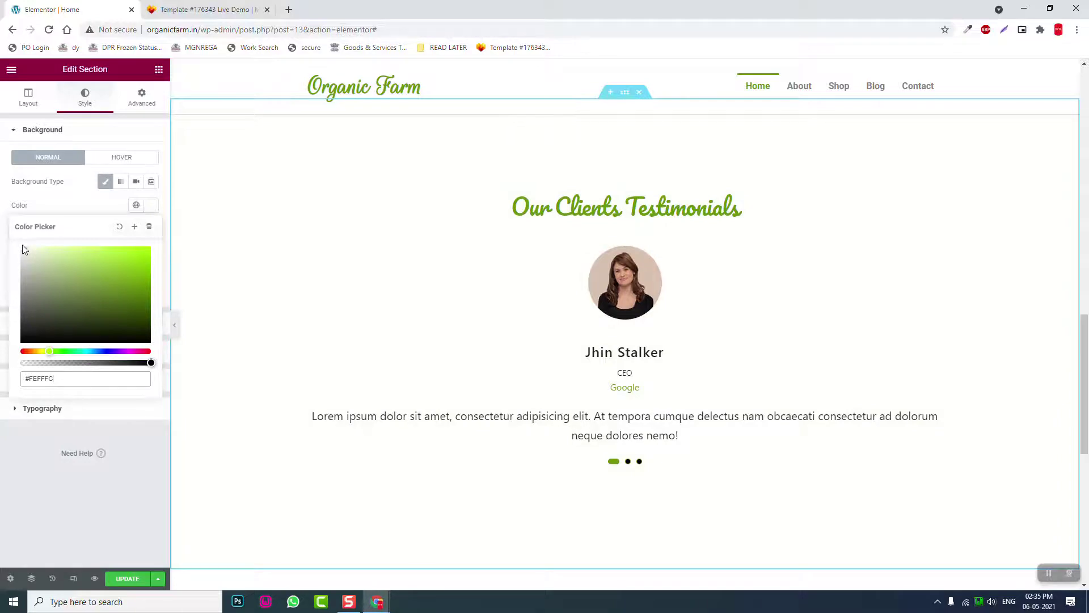
{"action": "left_click", "coordinate": [175, 325]}
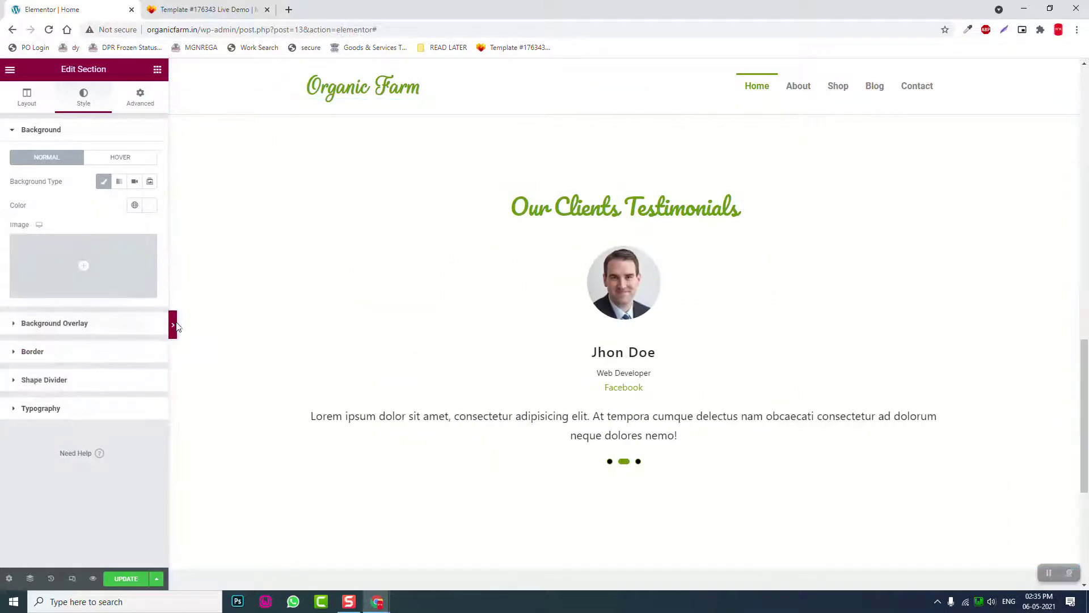
{"action": "scroll", "coordinate": [632, 291], "scroll_direction": "down", "scroll_amount": 4}
{"action": "scroll", "coordinate": [634, 293], "scroll_direction": "up", "scroll_amount": 9}
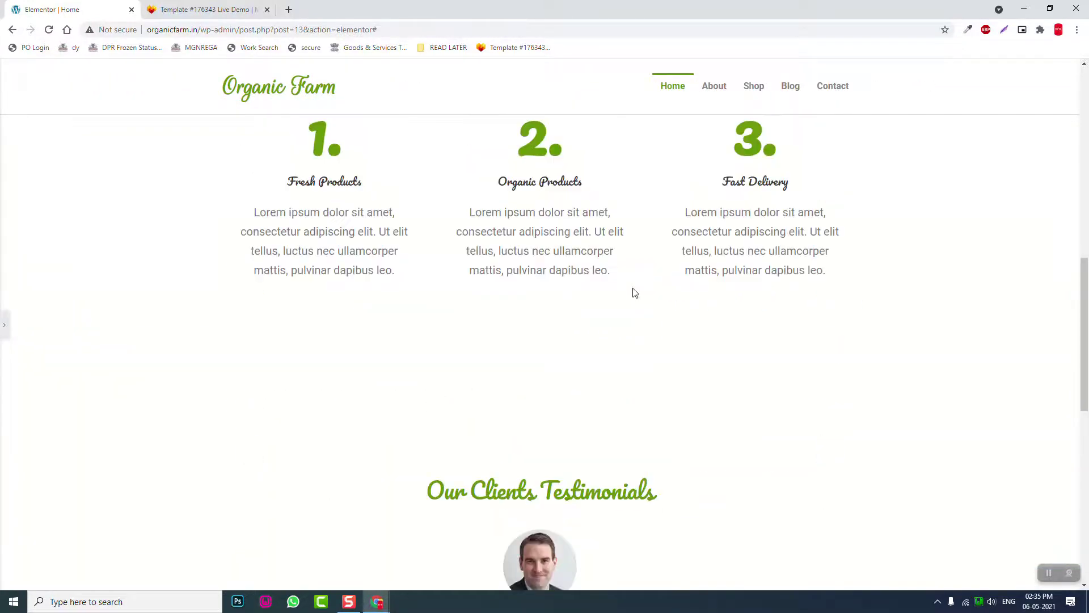
{"action": "scroll", "coordinate": [602, 396], "scroll_direction": "down", "scroll_amount": 1}
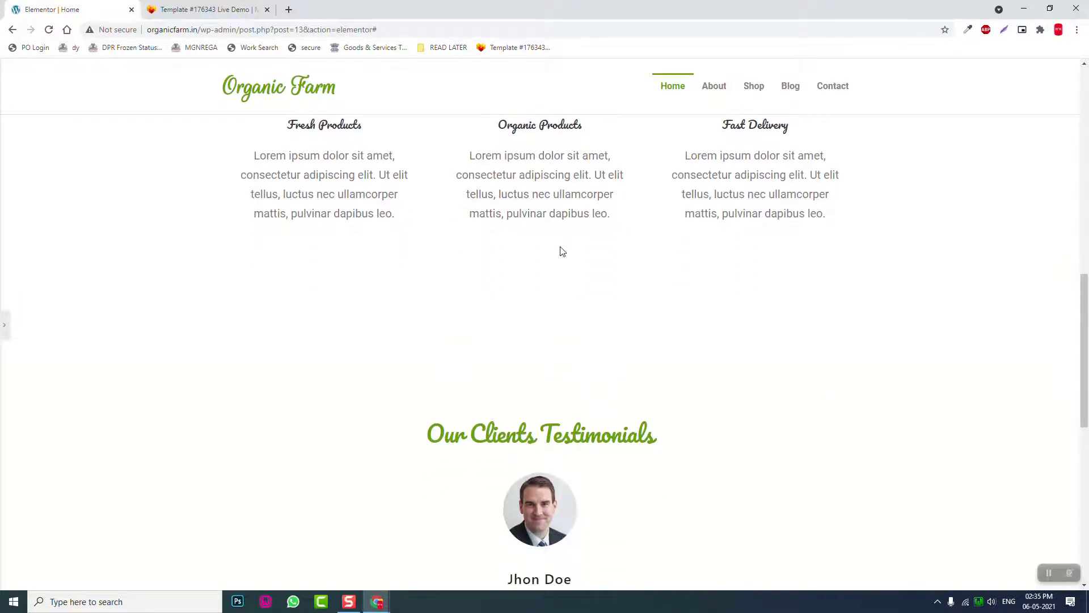
{"action": "scroll", "coordinate": [560, 252], "scroll_direction": "up", "scroll_amount": 4}
{"action": "scroll", "coordinate": [578, 253], "scroll_direction": "down", "scroll_amount": 3}
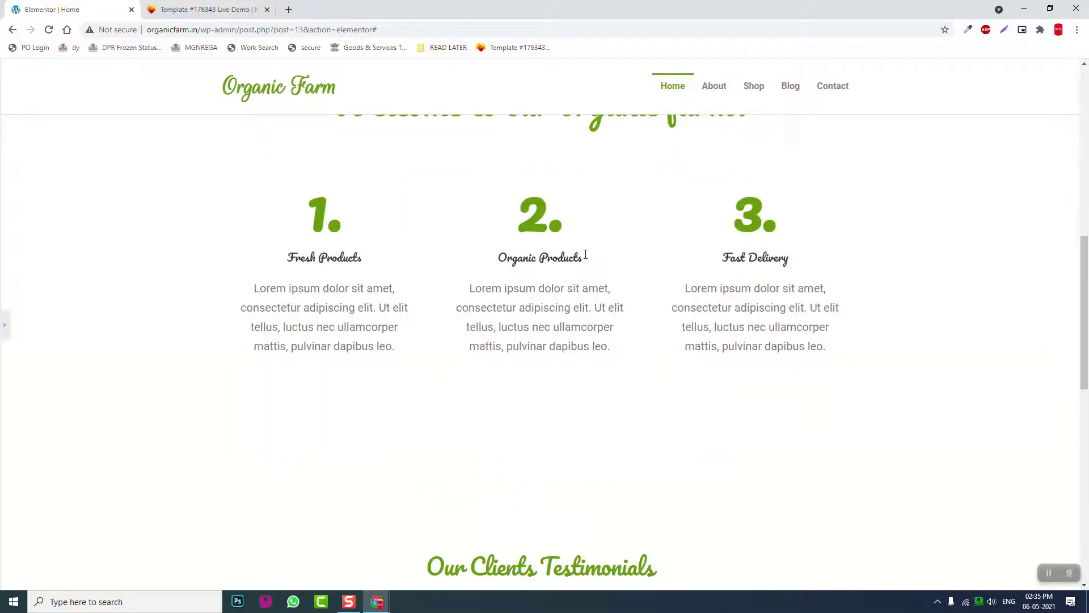
Step: Set the testimonials section's background colour to #F3F6ED
{"action": "left_click", "coordinate": [2, 325]}
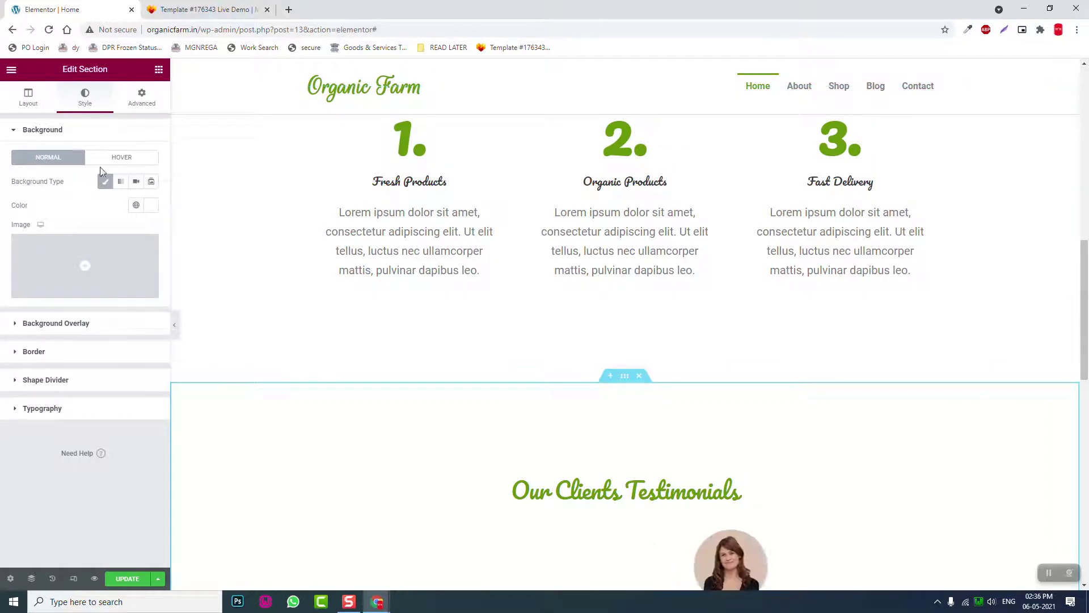
{"action": "left_click", "coordinate": [147, 209]}
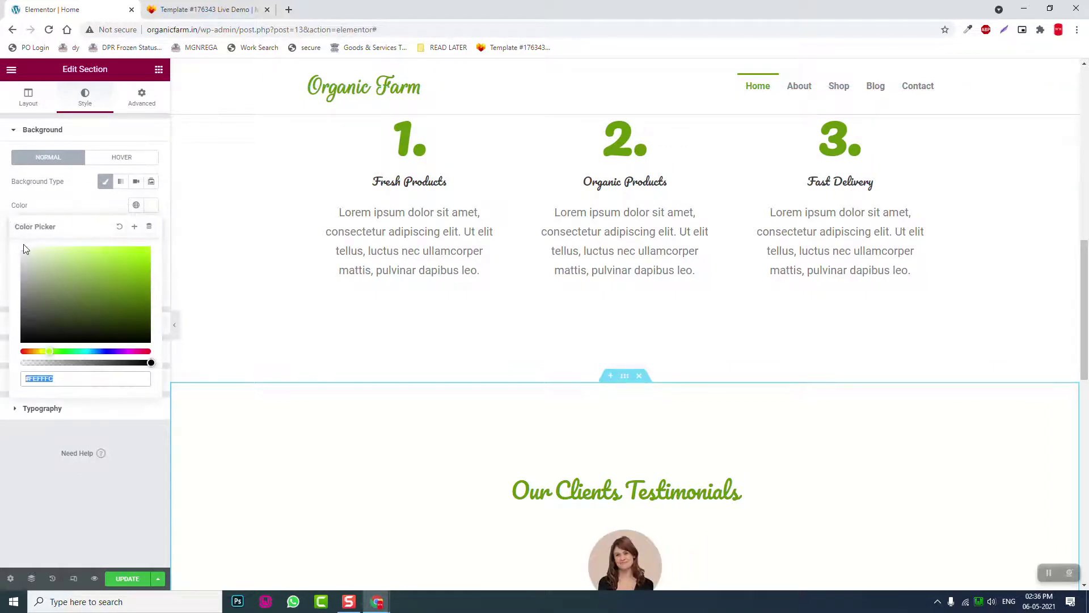
{"action": "type", "text": "#F3F6ED"}
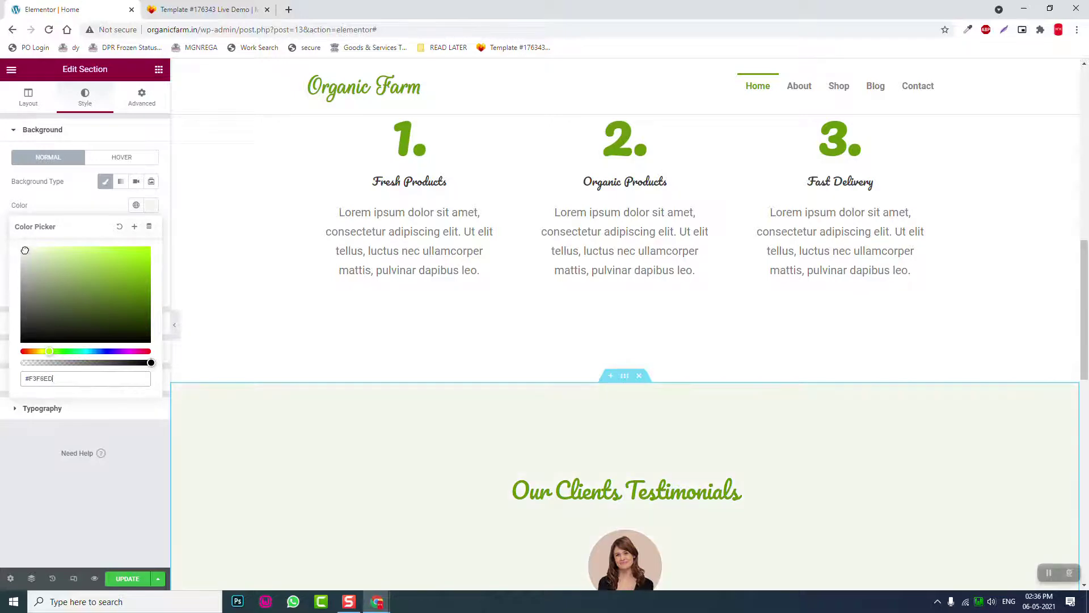
Step: Review the testimonials section's background at full width against the welcome columns above it and the footer below it
{"action": "left_click", "coordinate": [176, 325]}
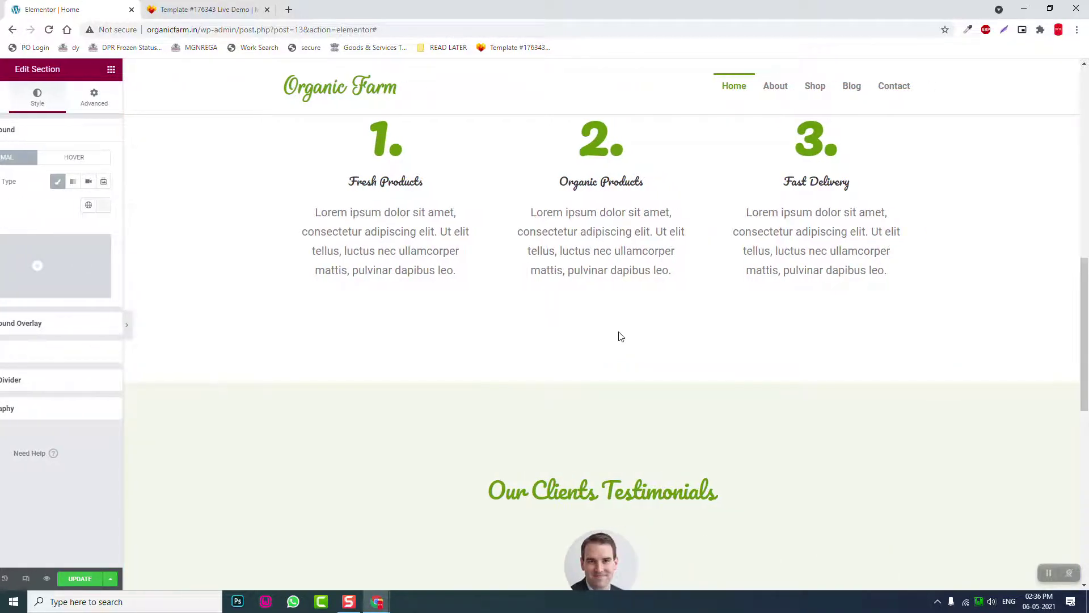
{"action": "scroll", "coordinate": [630, 339], "scroll_direction": "down", "scroll_amount": 7}
{"action": "scroll", "coordinate": [639, 341], "scroll_direction": "up", "scroll_amount": 6}
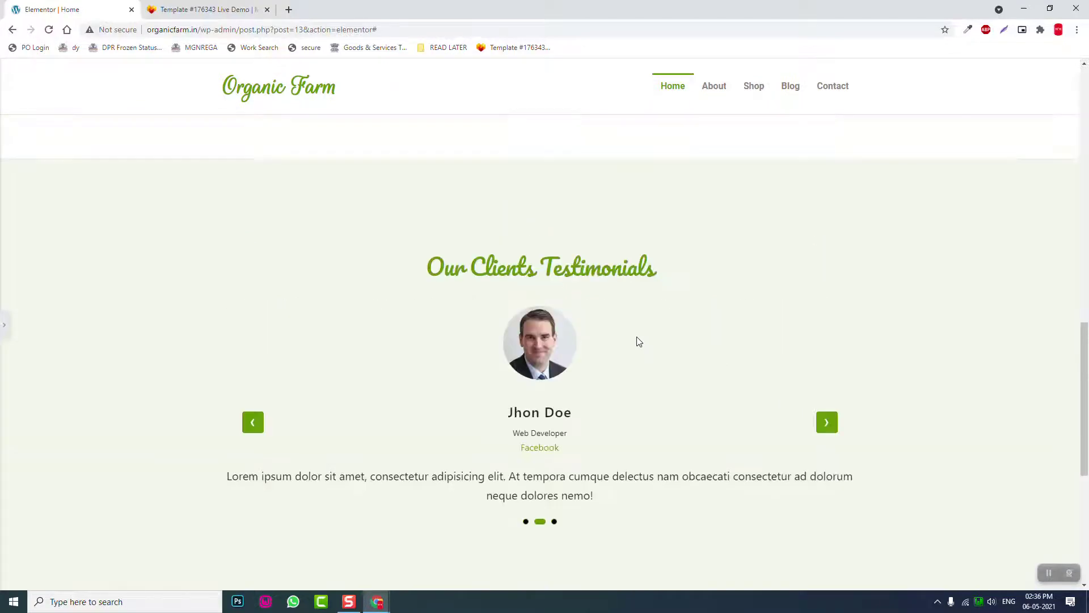
{"action": "scroll", "coordinate": [639, 341], "scroll_direction": "up", "scroll_amount": 3}
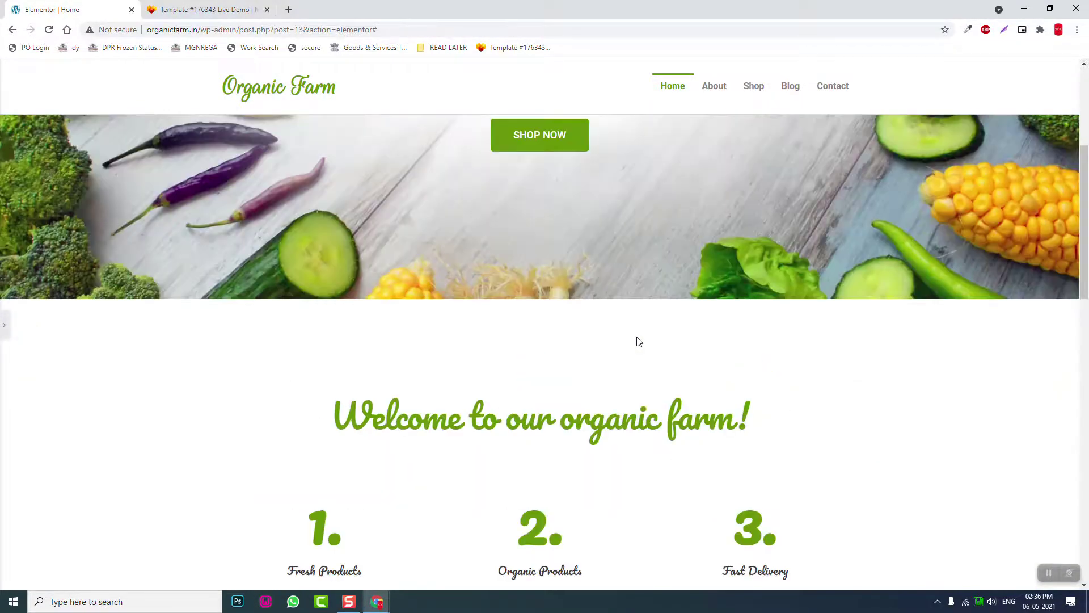
{"action": "scroll", "coordinate": [639, 341], "scroll_direction": "down", "scroll_amount": 5}
{"action": "scroll", "coordinate": [639, 341], "scroll_direction": "down", "scroll_amount": 3}
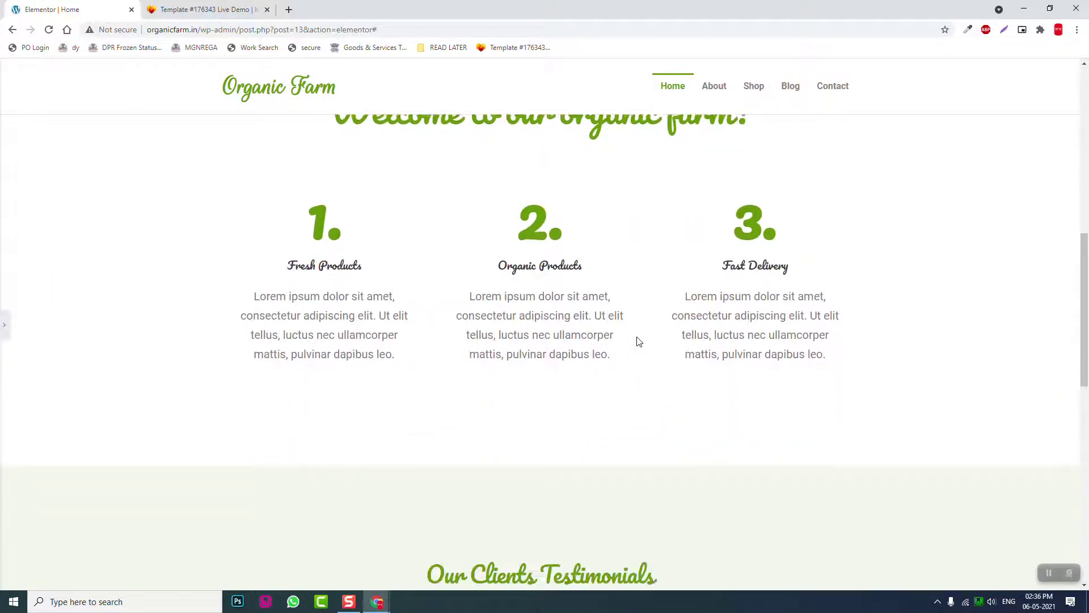
{"action": "left_click", "coordinate": [3, 329]}
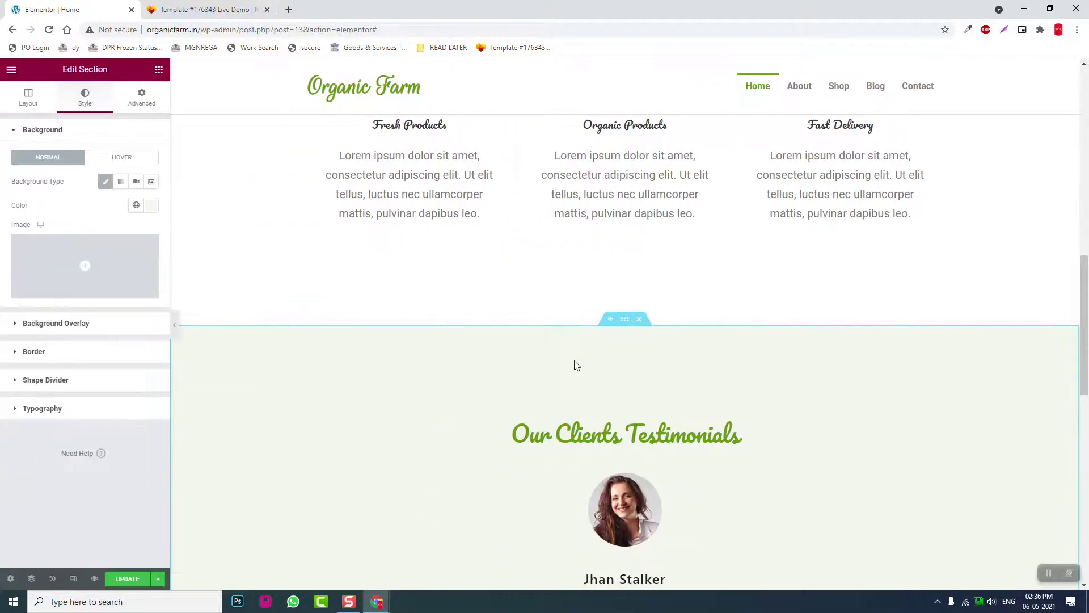
{"action": "scroll", "coordinate": [575, 365], "scroll_direction": "down", "scroll_amount": 4}
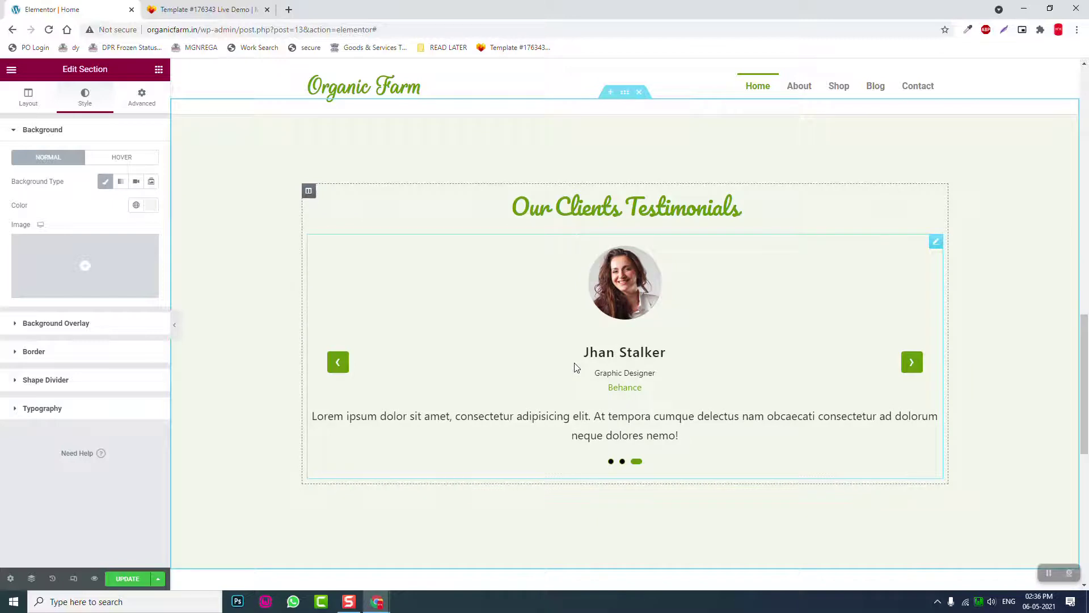
{"action": "scroll", "coordinate": [575, 366], "scroll_direction": "down", "scroll_amount": 5}
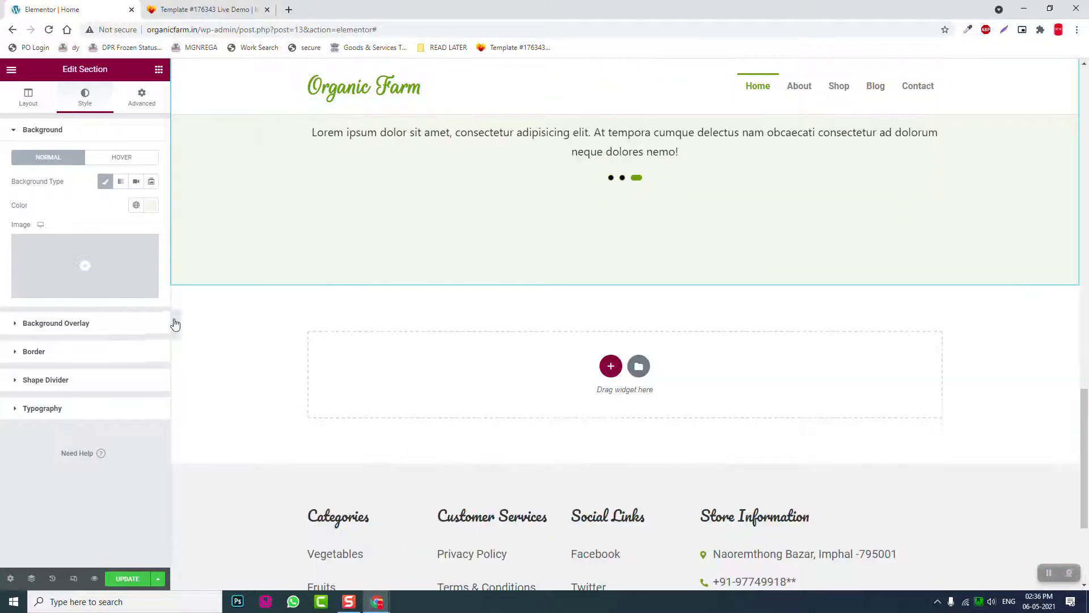
{"action": "left_click", "coordinate": [175, 324]}
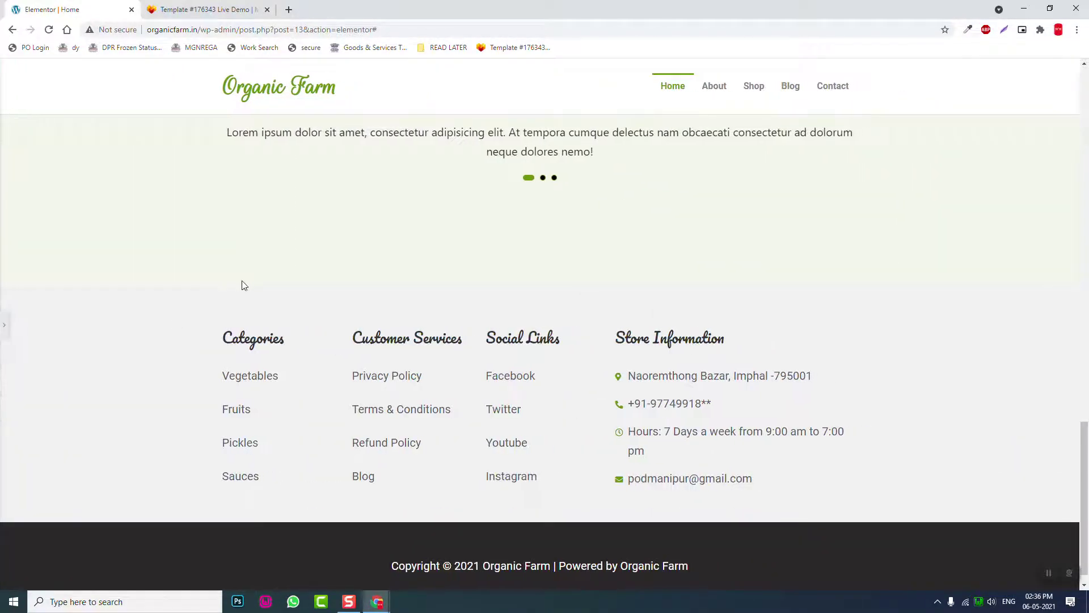
{"action": "scroll", "coordinate": [243, 283], "scroll_direction": "up", "scroll_amount": 7}
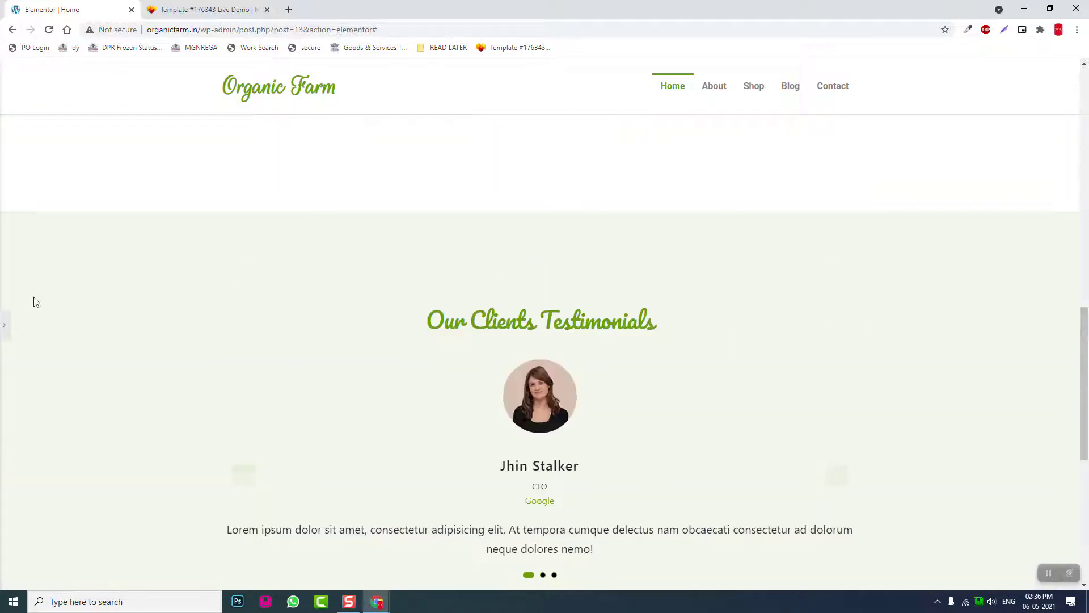
Step: Add a Waves Brush shape divider to the top edge of the testimonials section with a height of 44
{"action": "left_click", "coordinate": [4, 324]}
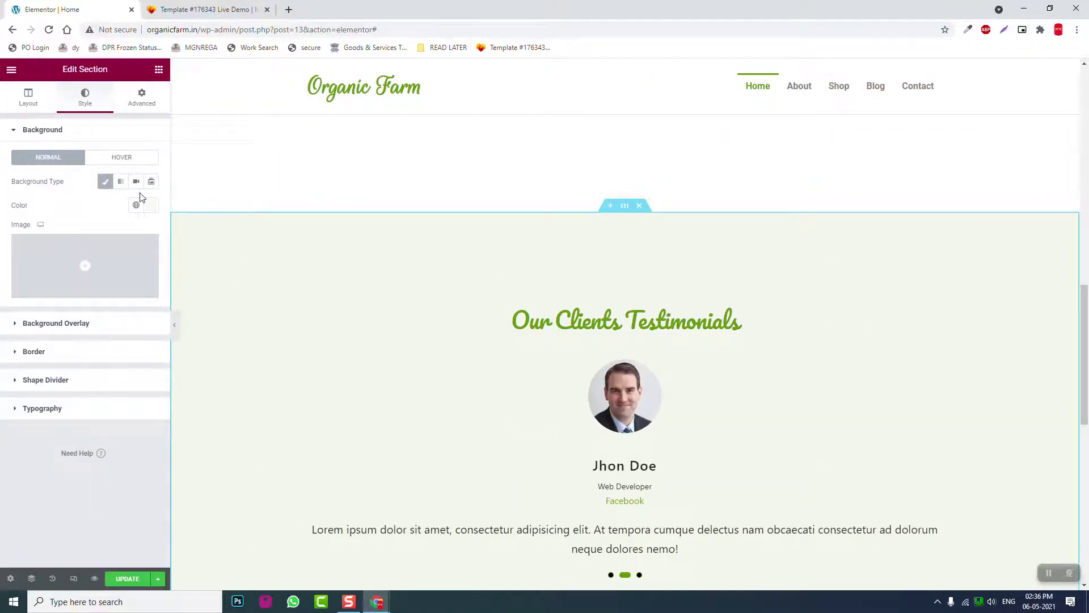
{"action": "left_click", "coordinate": [74, 388]}
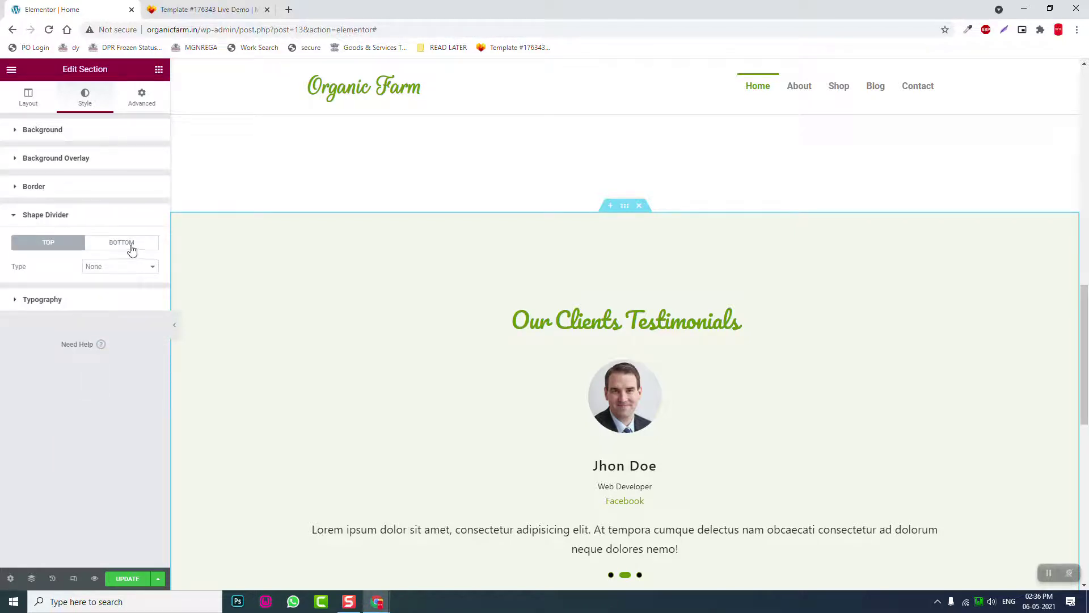
{"action": "left_click", "coordinate": [119, 267]}
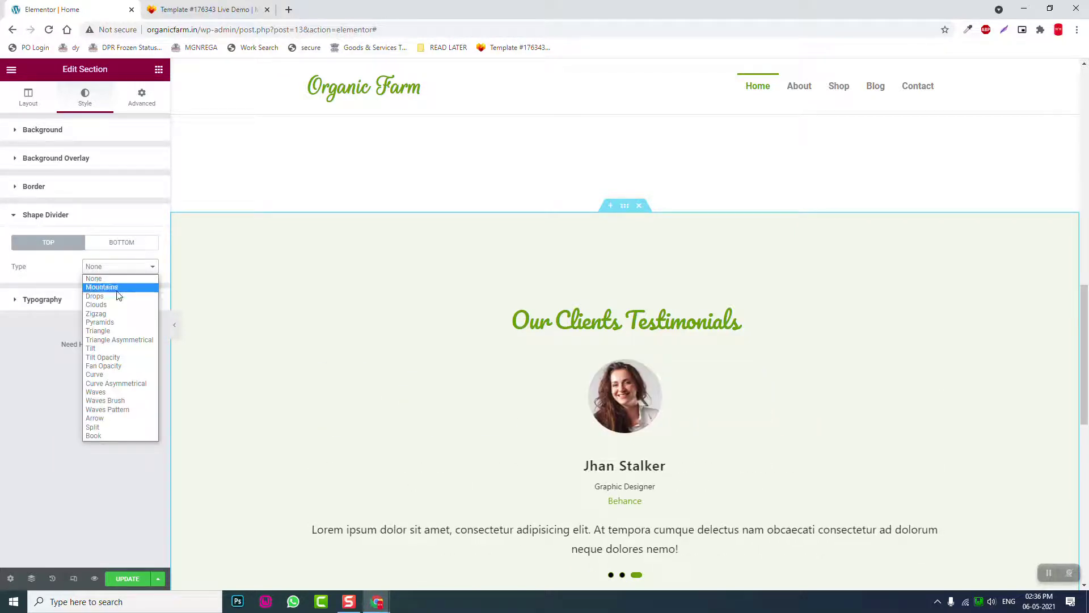
{"action": "left_click", "coordinate": [112, 400]}
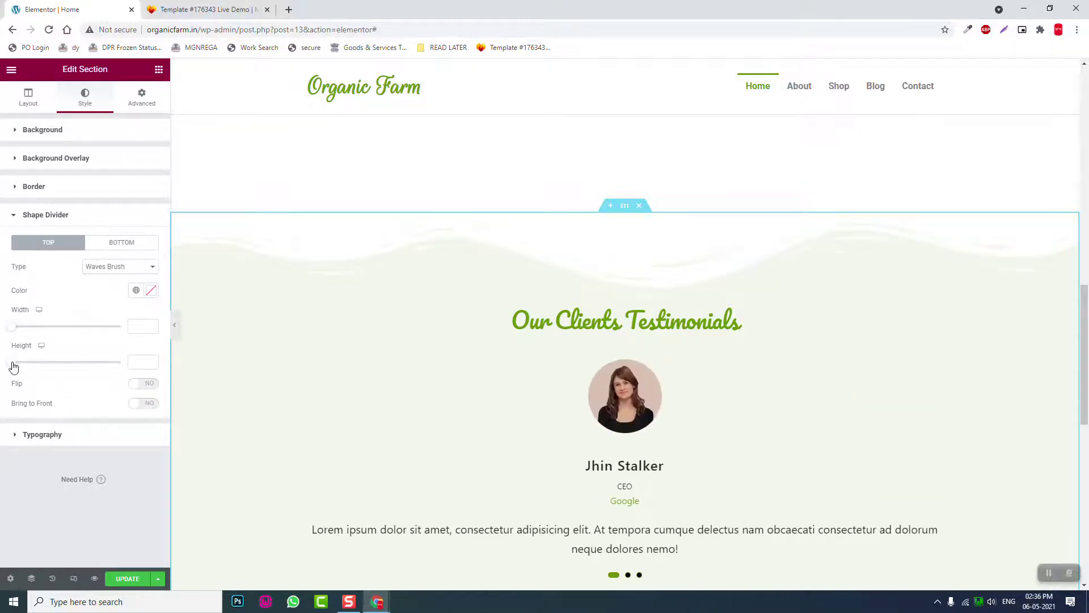
{"action": "left_click_drag", "start_coordinate": [13, 362], "coordinate": [20, 364]}
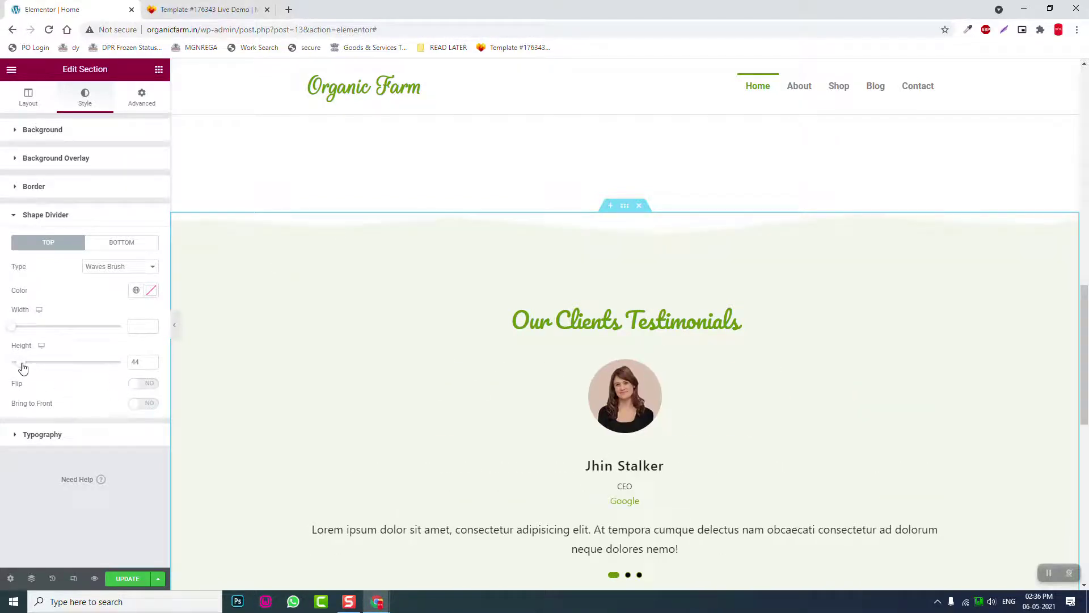
Step: Add a Waves Brush shape divider to the bottom edge of the testimonials section with a height of 26
{"action": "scroll", "coordinate": [641, 210], "scroll_direction": "down", "scroll_amount": 3}
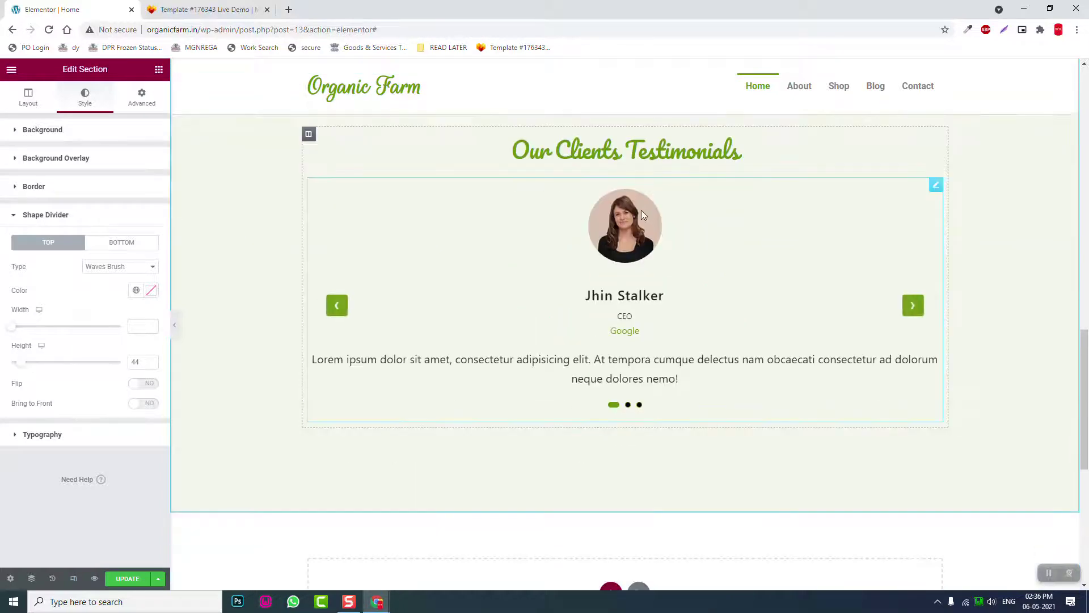
{"action": "left_click", "coordinate": [135, 246]}
{"action": "left_click", "coordinate": [124, 266]}
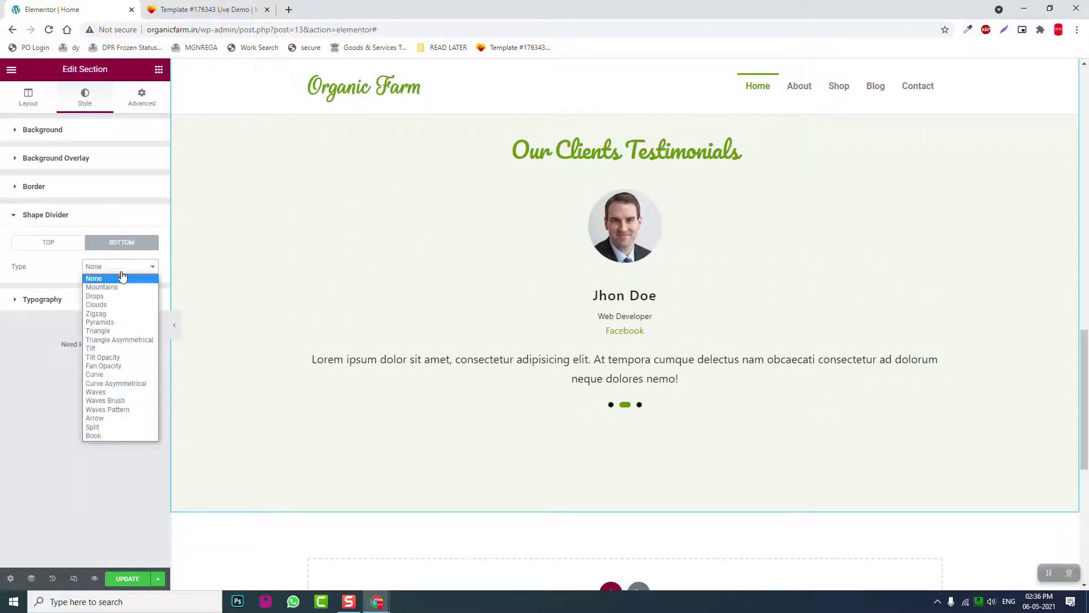
{"action": "left_click", "coordinate": [120, 400]}
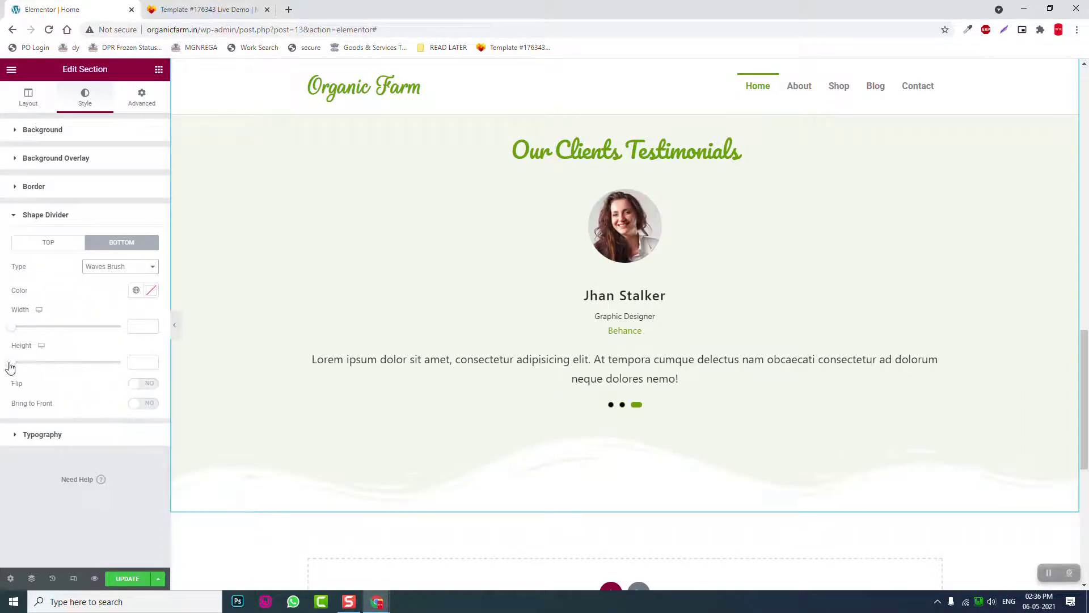
{"action": "left_click", "coordinate": [14, 366]}
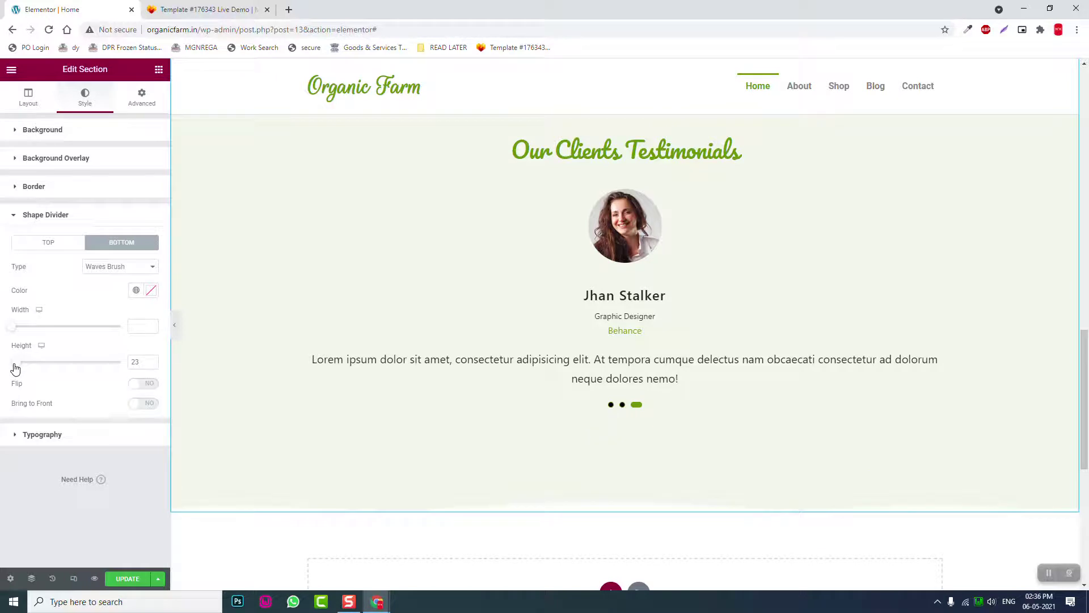
{"action": "left_click_drag", "start_coordinate": [15, 369], "coordinate": [17, 368]}
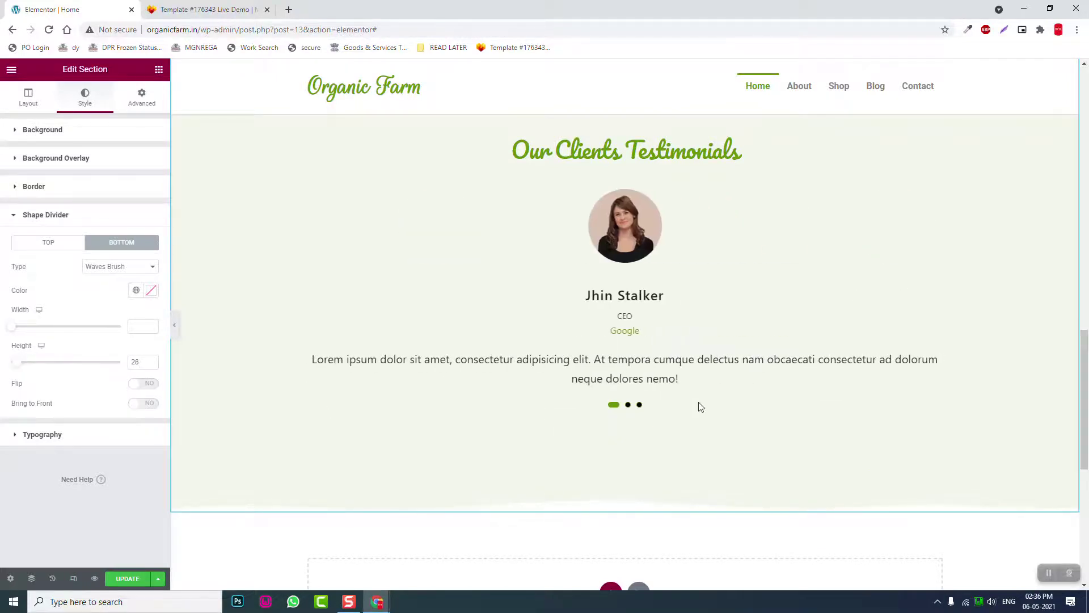
Step: Set the bottom divider's colour to f1f1f1, copied from the colour picker extension's history, and check both wavy edges at full width
{"action": "scroll", "coordinate": [793, 383], "scroll_direction": "down", "scroll_amount": 3}
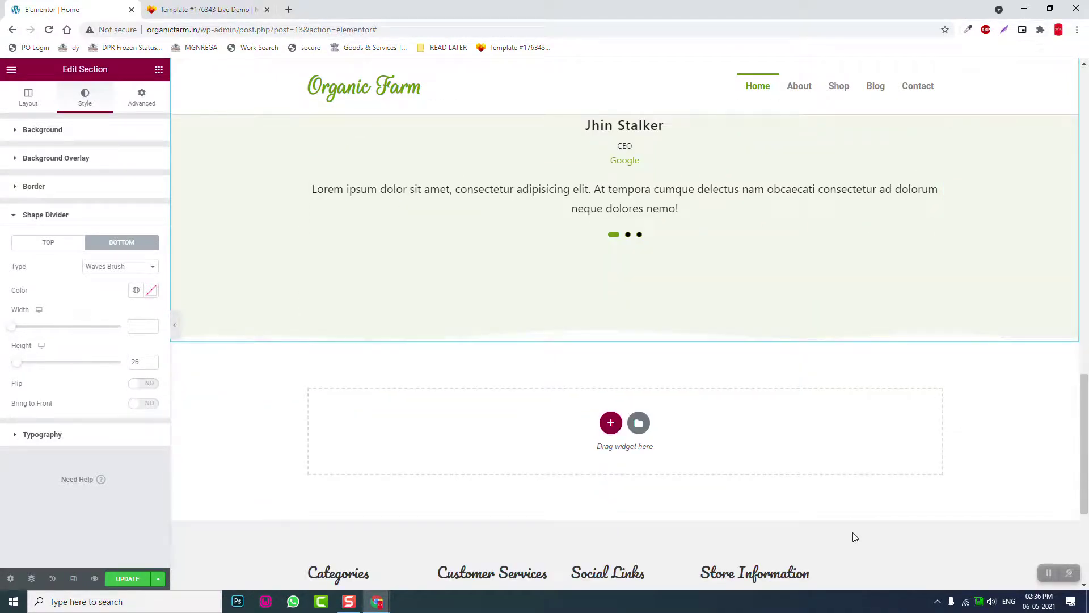
{"action": "left_click", "coordinate": [968, 30]}
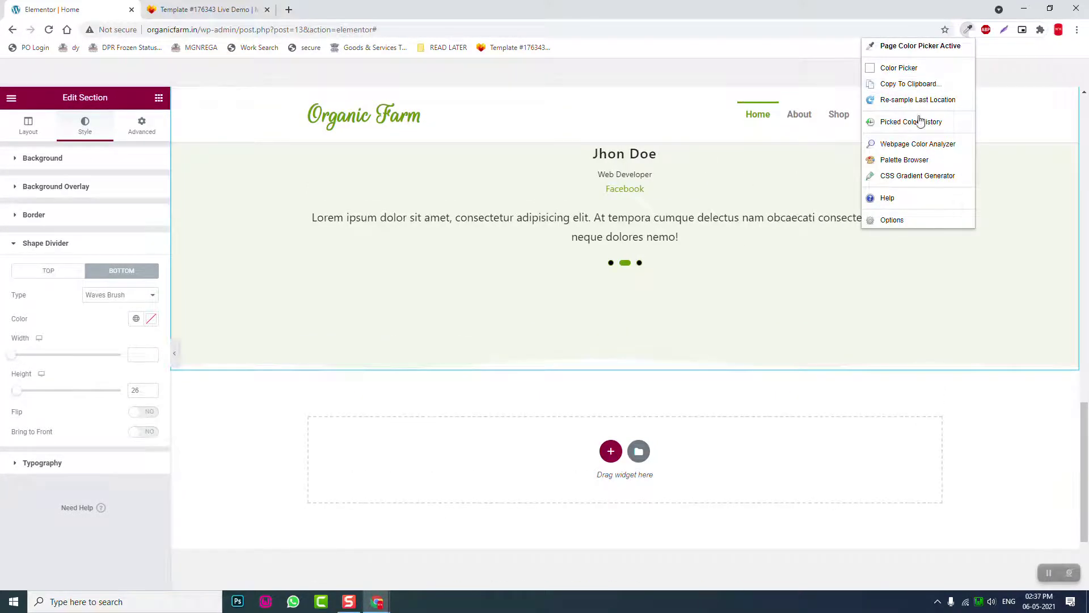
{"action": "left_click", "coordinate": [916, 123]}
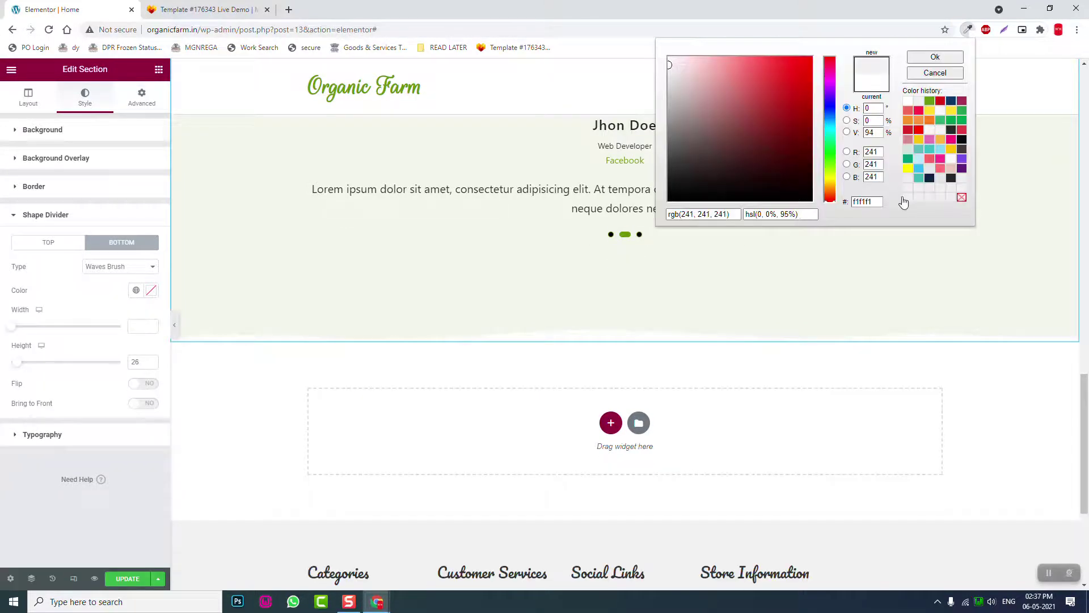
{"action": "double_click", "coordinate": [879, 203]}
{"action": "key", "text": "ctrl+c"}
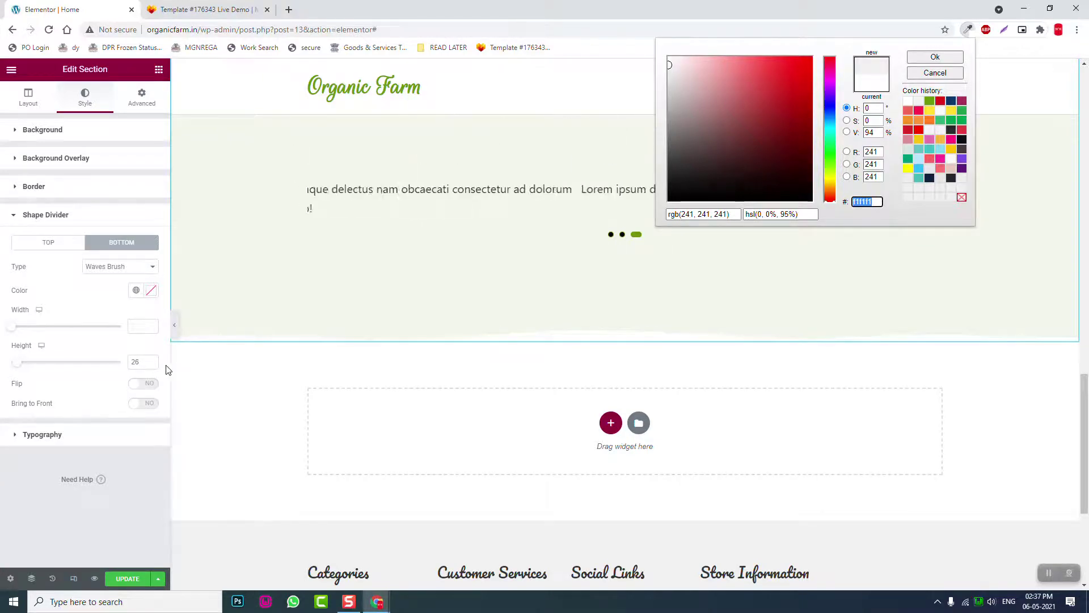
{"action": "left_click", "coordinate": [150, 290]}
{"action": "key", "text": "ctrl+v"}
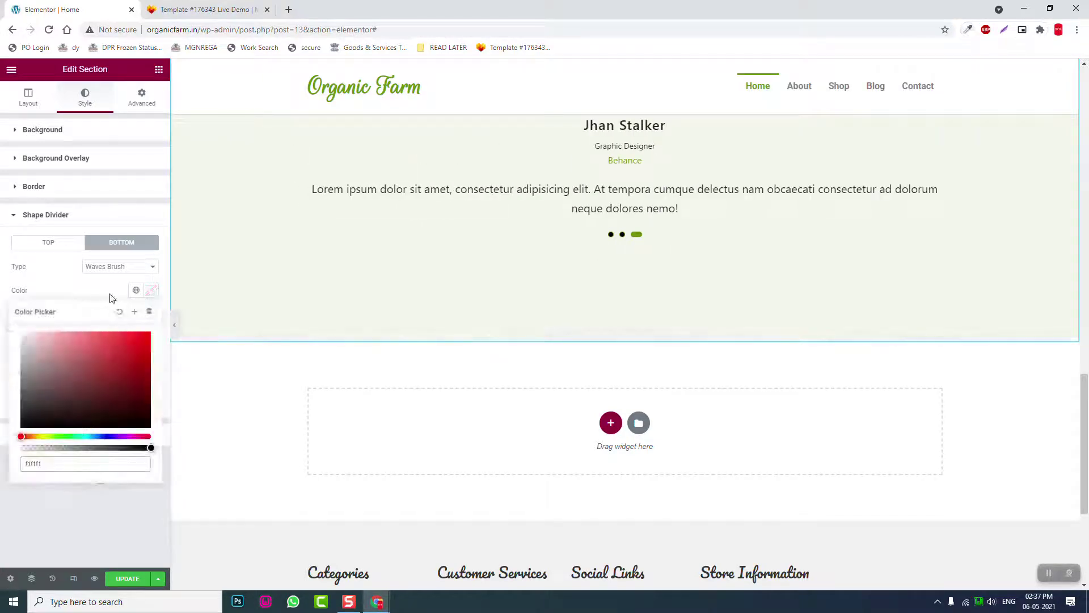
{"action": "left_click", "coordinate": [194, 287]}
{"action": "left_click", "coordinate": [174, 328]}
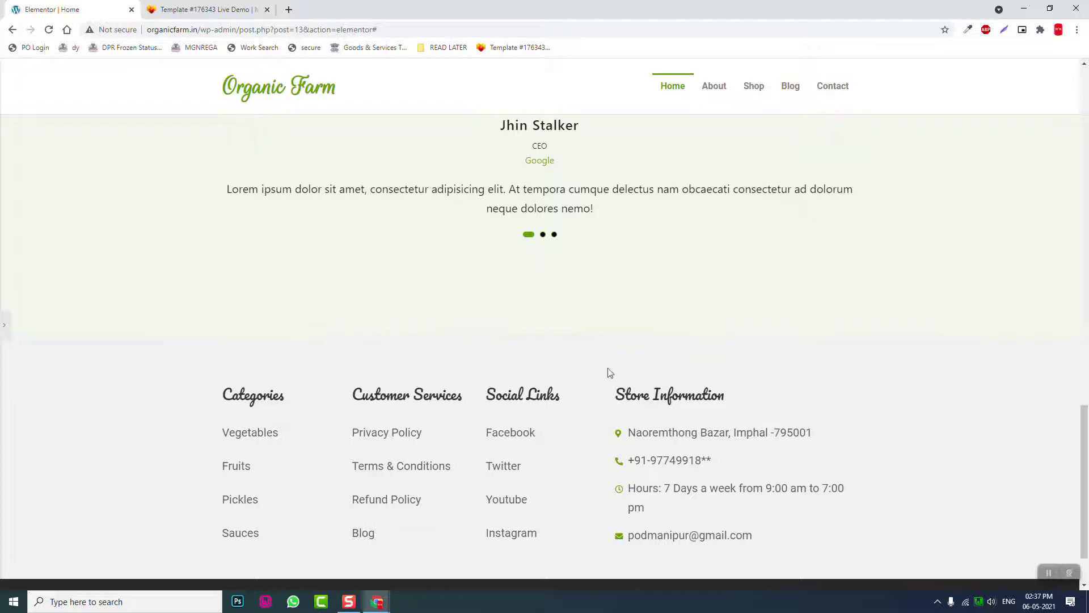
{"action": "scroll", "coordinate": [1049, 365], "scroll_direction": "down", "scroll_amount": 1}
{"action": "scroll", "coordinate": [1049, 365], "scroll_direction": "up", "scroll_amount": 2}
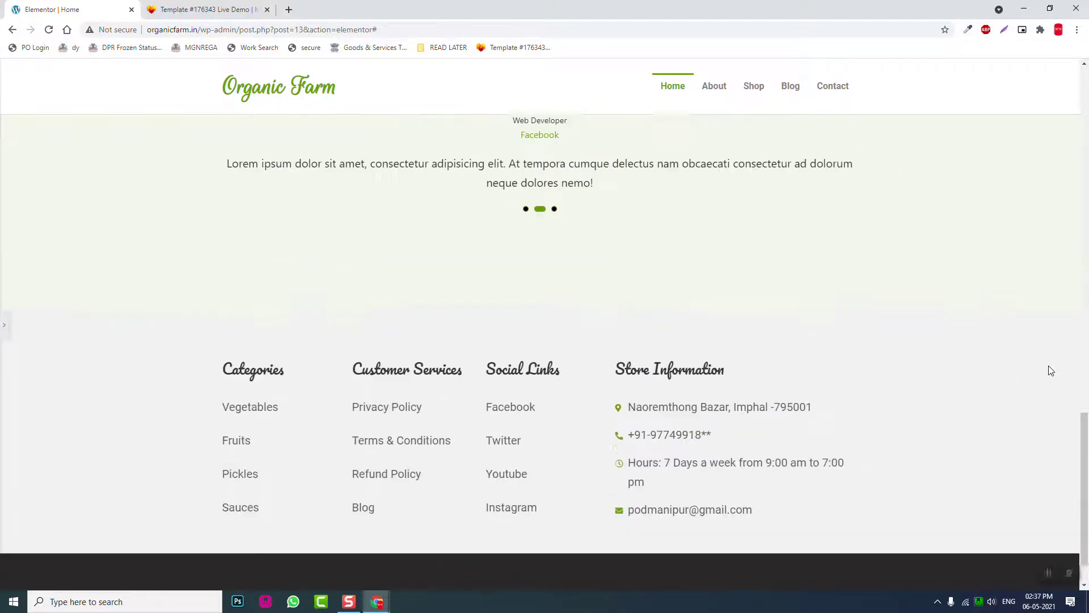
{"action": "scroll", "coordinate": [1049, 365], "scroll_direction": "up", "scroll_amount": 5}
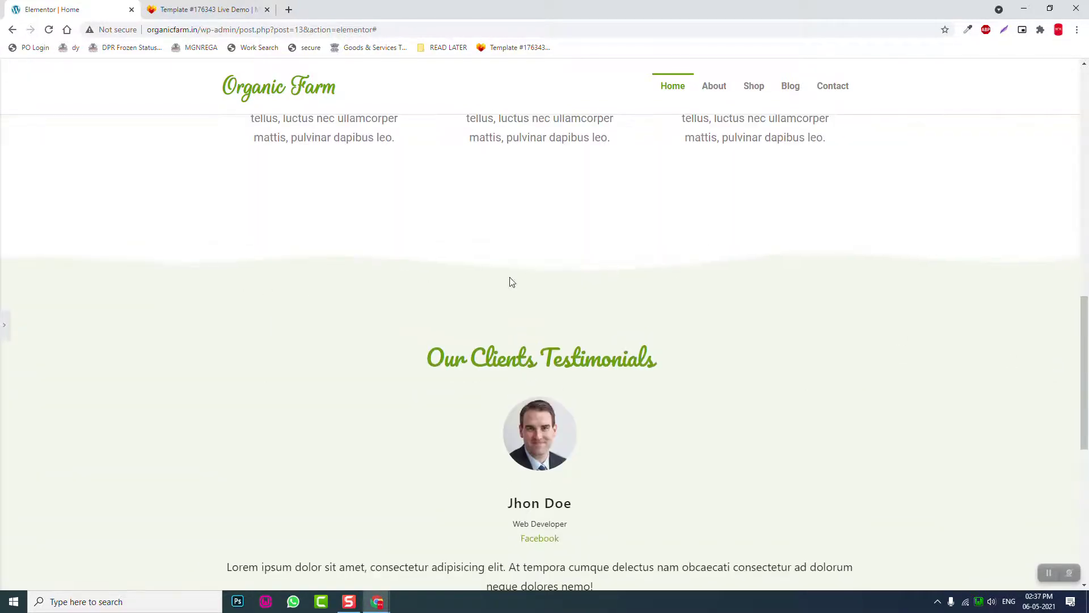
Step: Review the full-width page from the testimonials section up to the hero banner, checking how each section's edge meets the next
{"action": "scroll", "coordinate": [787, 304], "scroll_direction": "down", "scroll_amount": 4}
{"action": "scroll", "coordinate": [812, 323], "scroll_direction": "up", "scroll_amount": 3}
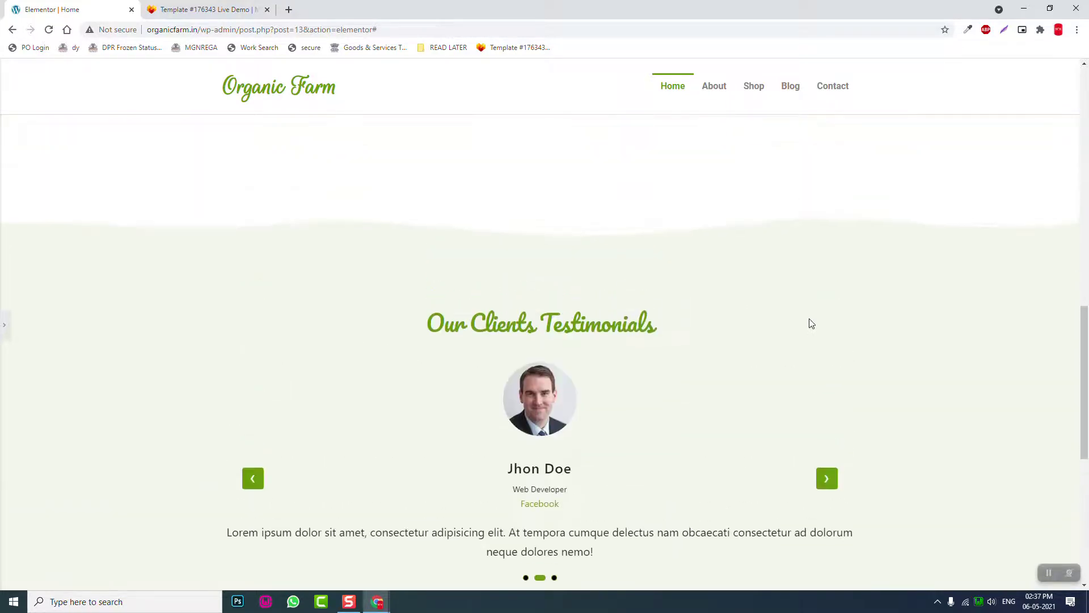
{"action": "scroll", "coordinate": [812, 323], "scroll_direction": "up", "scroll_amount": 9}
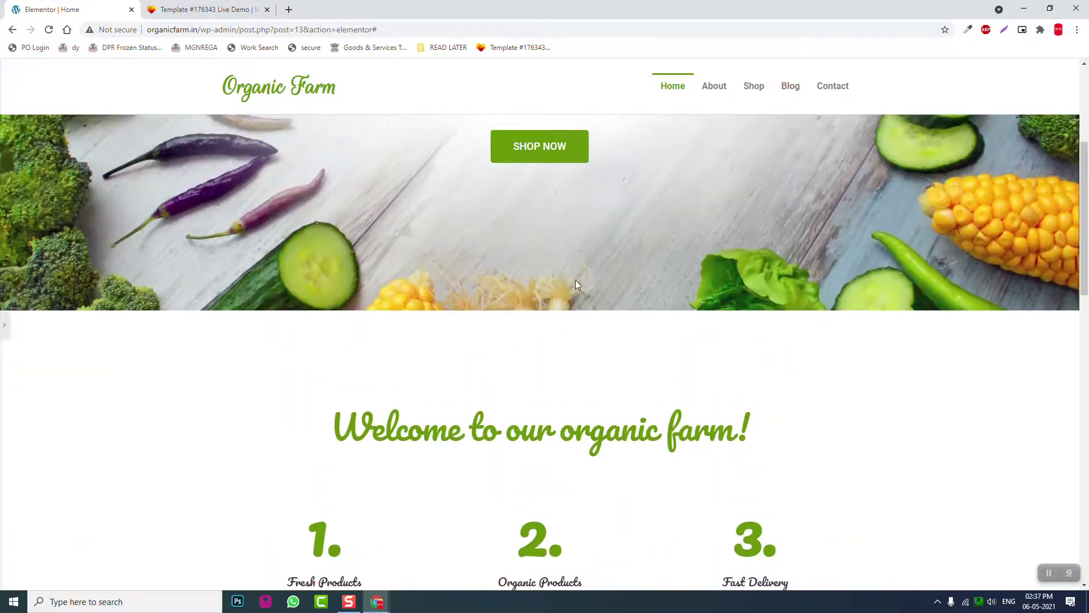
{"action": "scroll", "coordinate": [576, 280], "scroll_direction": "up", "scroll_amount": 5}
{"action": "scroll", "coordinate": [575, 280], "scroll_direction": "down", "scroll_amount": 3}
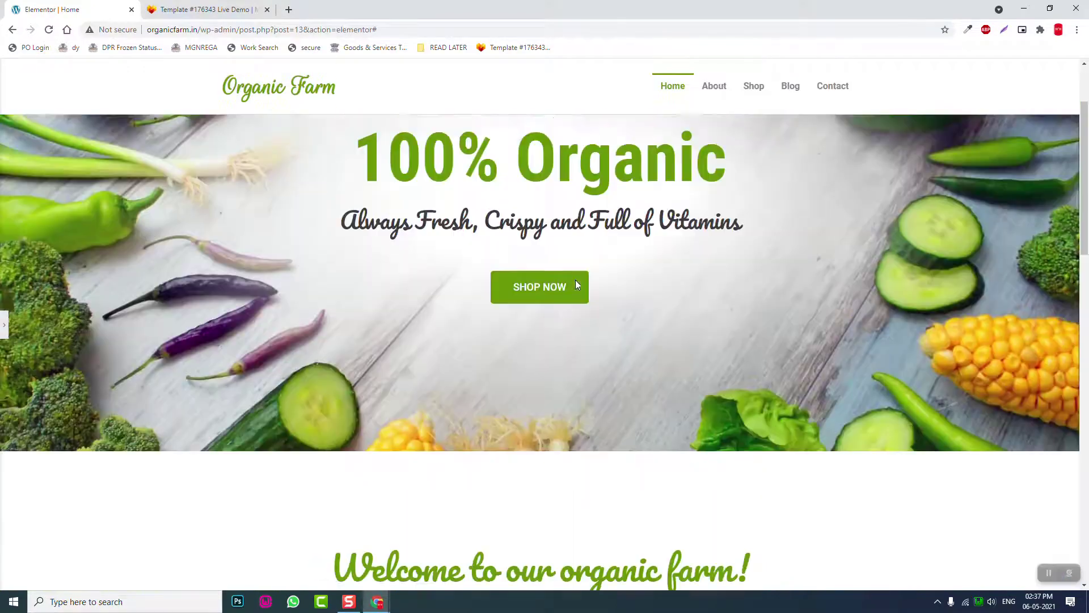
{"action": "scroll", "coordinate": [575, 280], "scroll_direction": "up", "scroll_amount": 3}
{"action": "scroll", "coordinate": [577, 284], "scroll_direction": "down", "scroll_amount": 10}
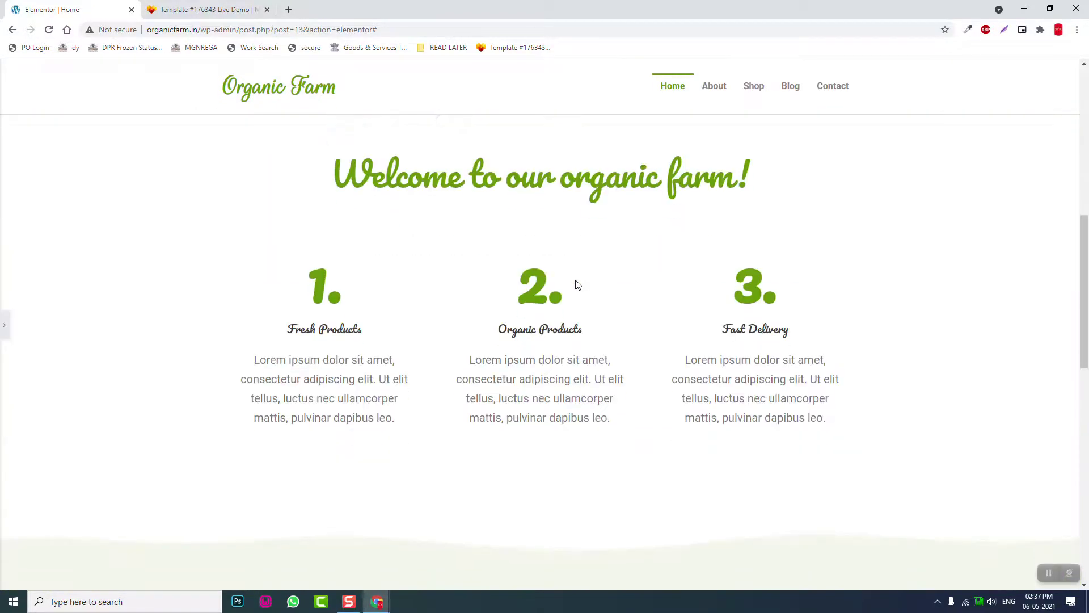
{"action": "scroll", "coordinate": [576, 284], "scroll_direction": "up", "scroll_amount": 9}
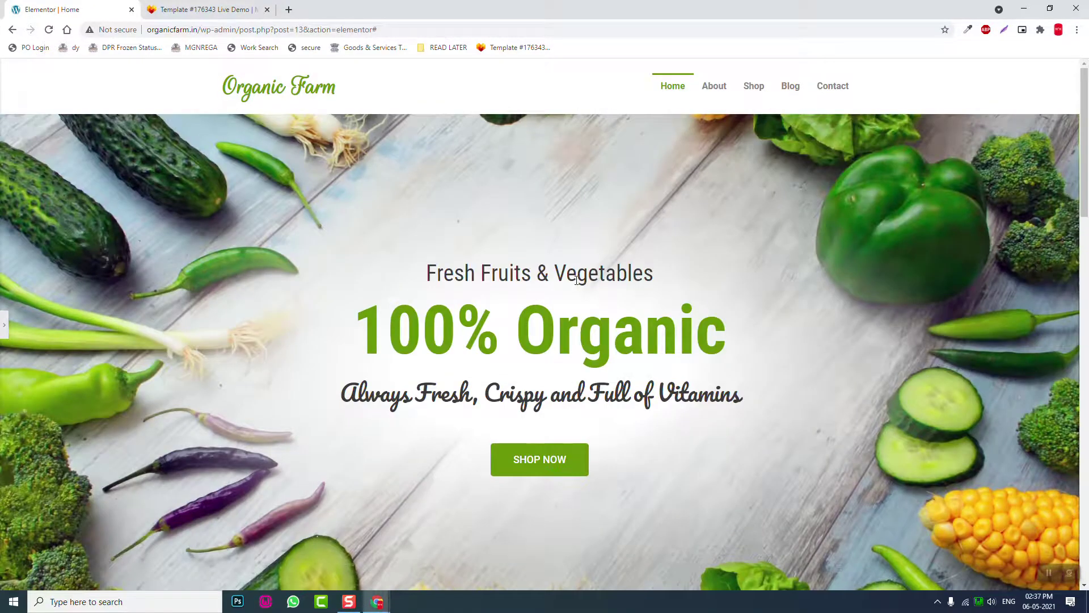
{"action": "scroll", "coordinate": [577, 280], "scroll_direction": "down", "scroll_amount": 4}
{"action": "scroll", "coordinate": [575, 281], "scroll_direction": "down", "scroll_amount": 3}
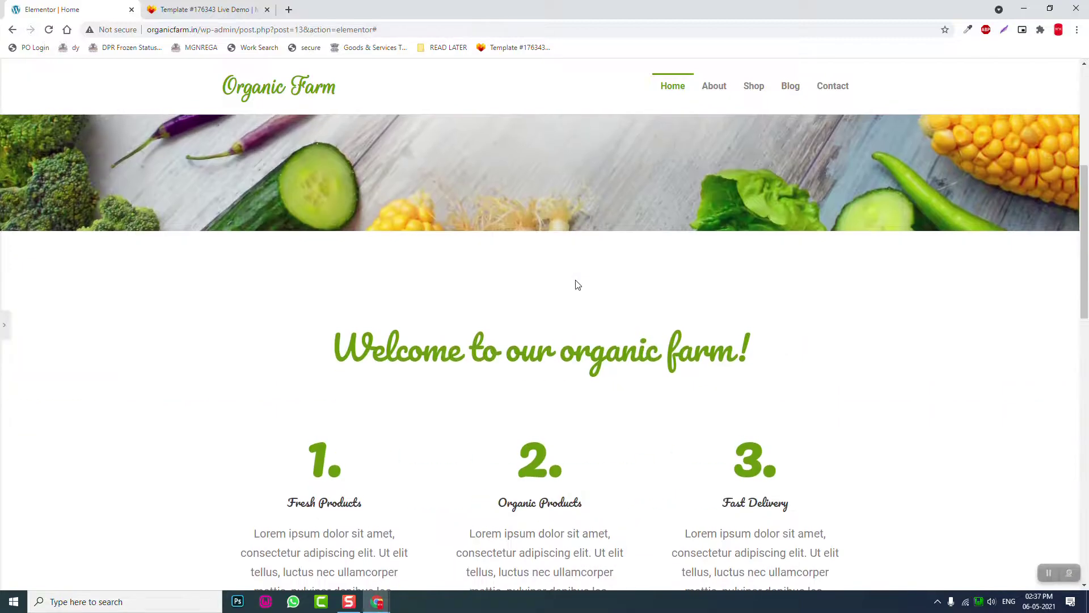
{"action": "scroll", "coordinate": [575, 280], "scroll_direction": "up", "scroll_amount": 3}
Step: Add a Waves Brush shape divider to the bottom edge of the hero section with a height of 41
{"action": "left_click", "coordinate": [5, 324]}
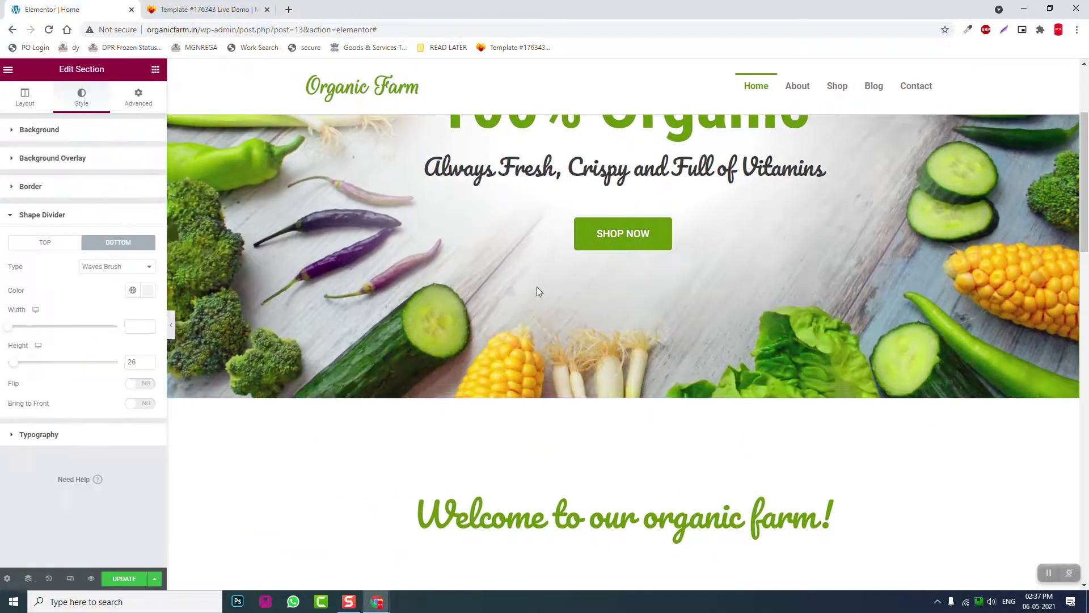
{"action": "scroll", "coordinate": [539, 292], "scroll_direction": "up", "scroll_amount": 4}
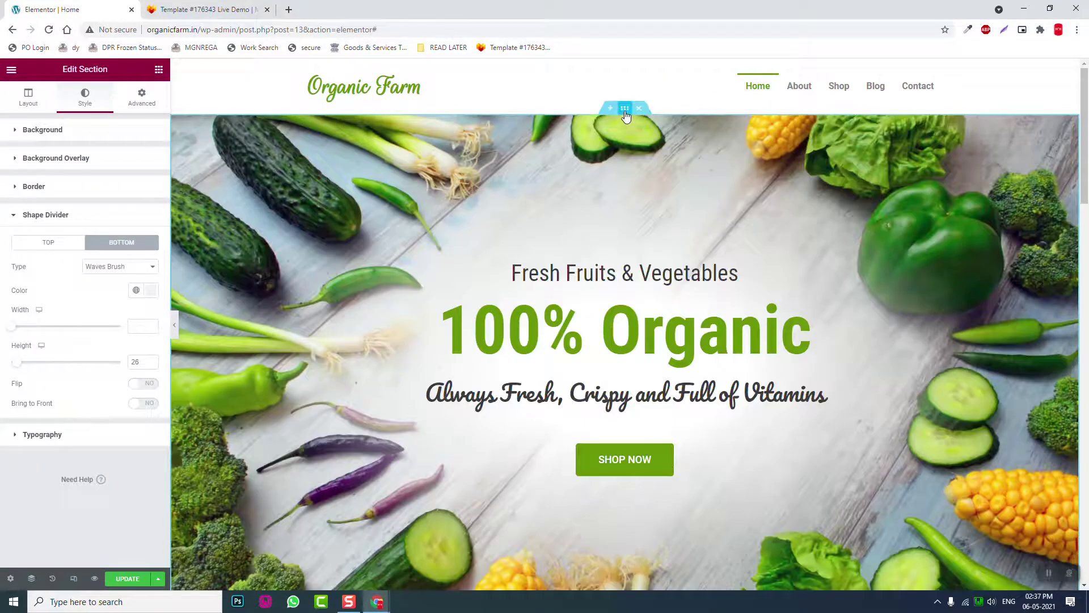
{"action": "left_click", "coordinate": [625, 109]}
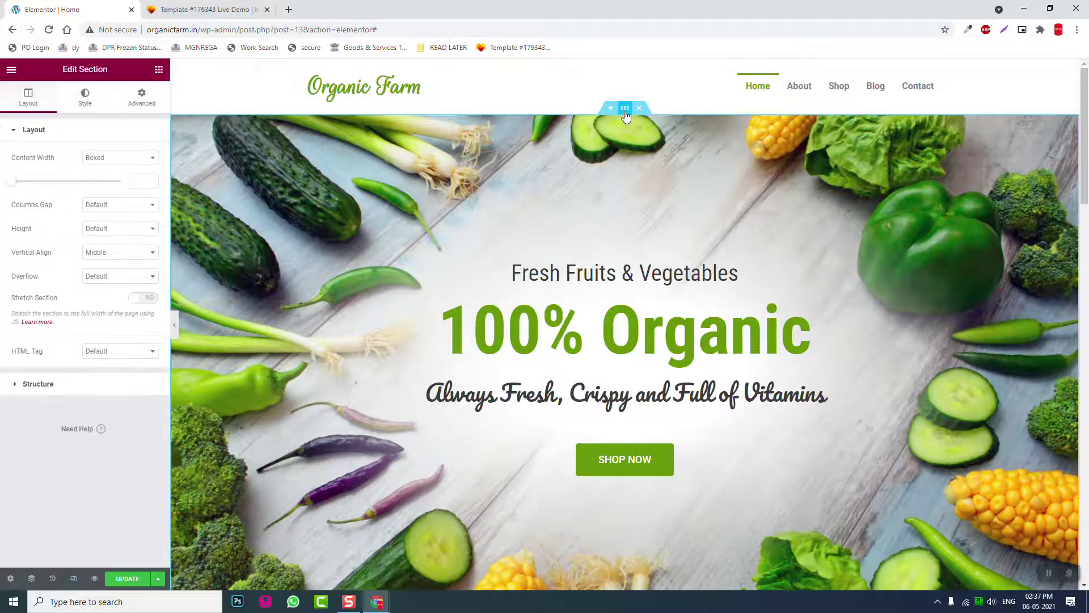
{"action": "left_click", "coordinate": [87, 101]}
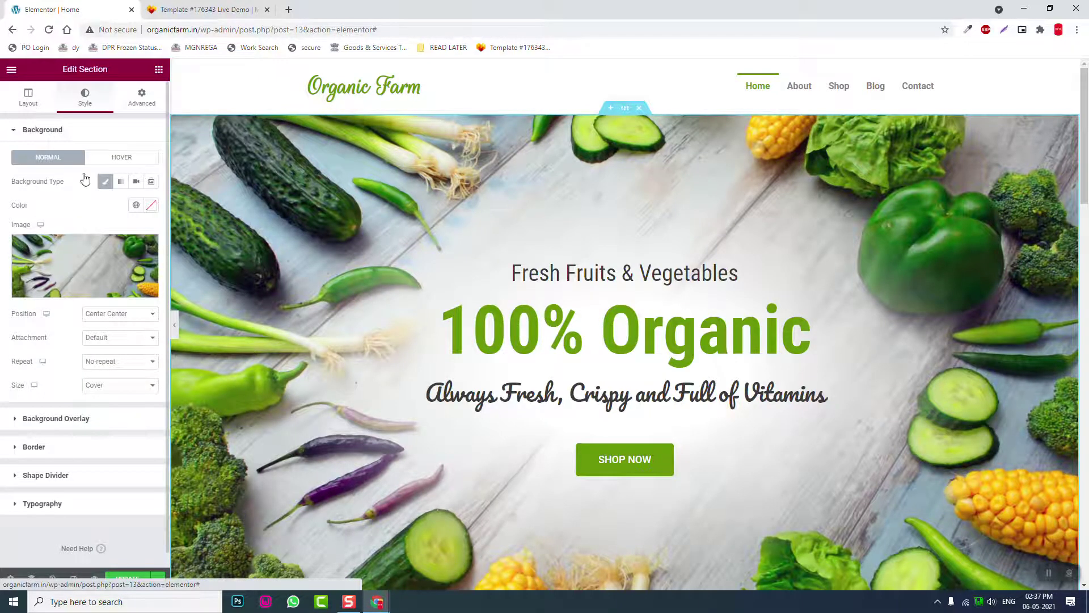
{"action": "left_click", "coordinate": [73, 476]}
{"action": "left_click", "coordinate": [127, 243]}
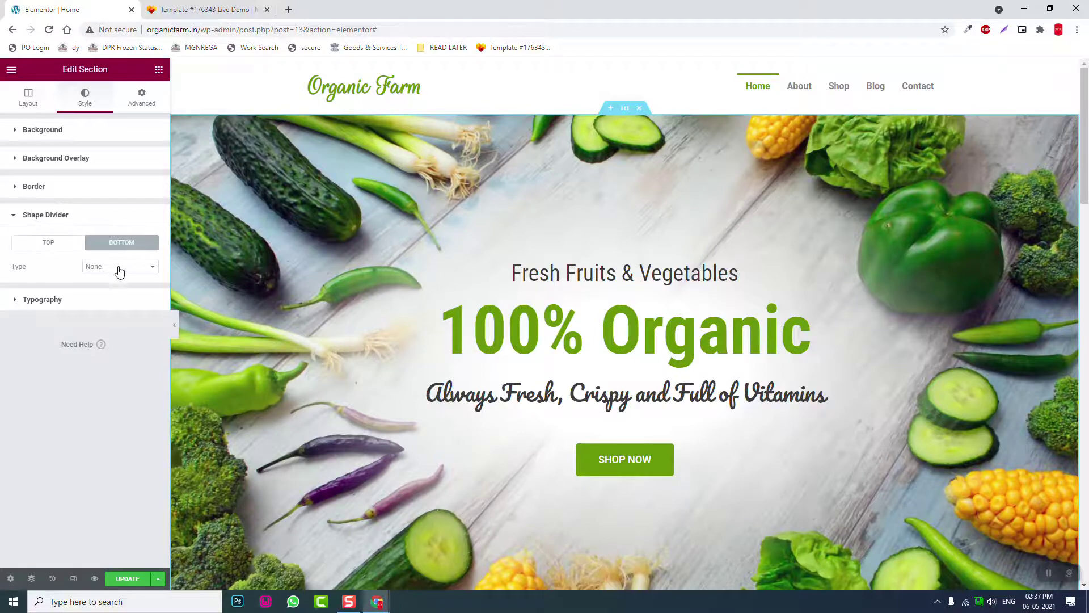
{"action": "left_click", "coordinate": [118, 266]}
{"action": "left_click", "coordinate": [116, 401]}
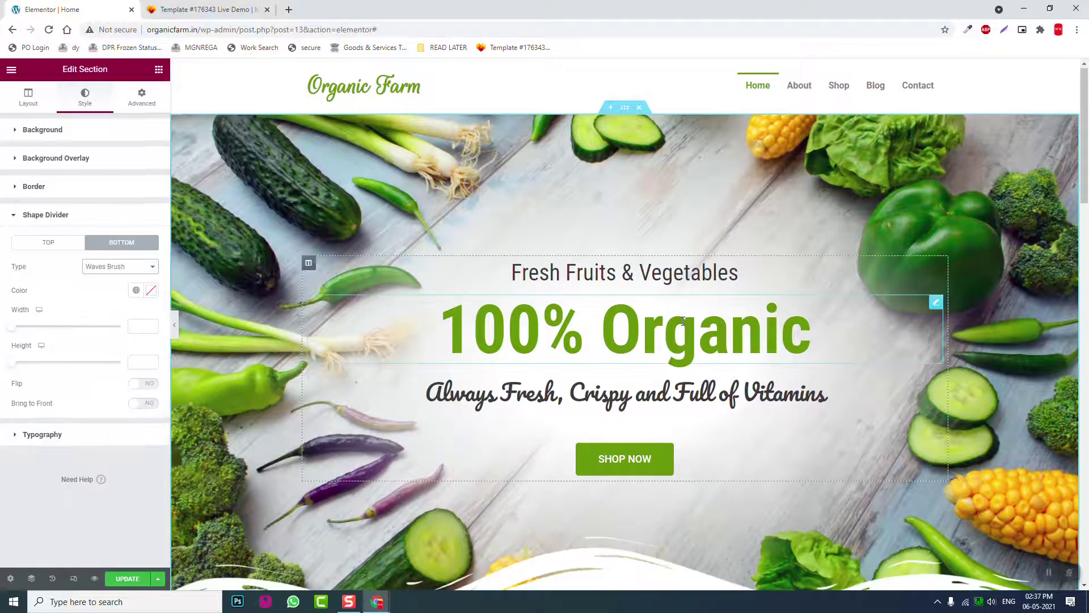
{"action": "scroll", "coordinate": [681, 321], "scroll_direction": "down", "scroll_amount": 5}
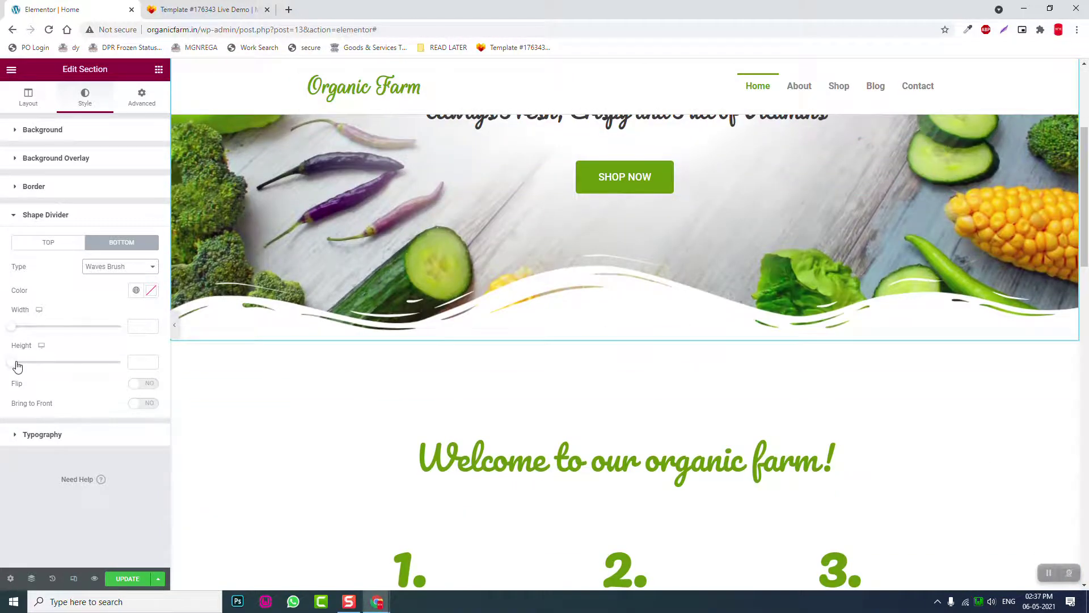
{"action": "left_click_drag", "start_coordinate": [17, 365], "coordinate": [24, 364]}
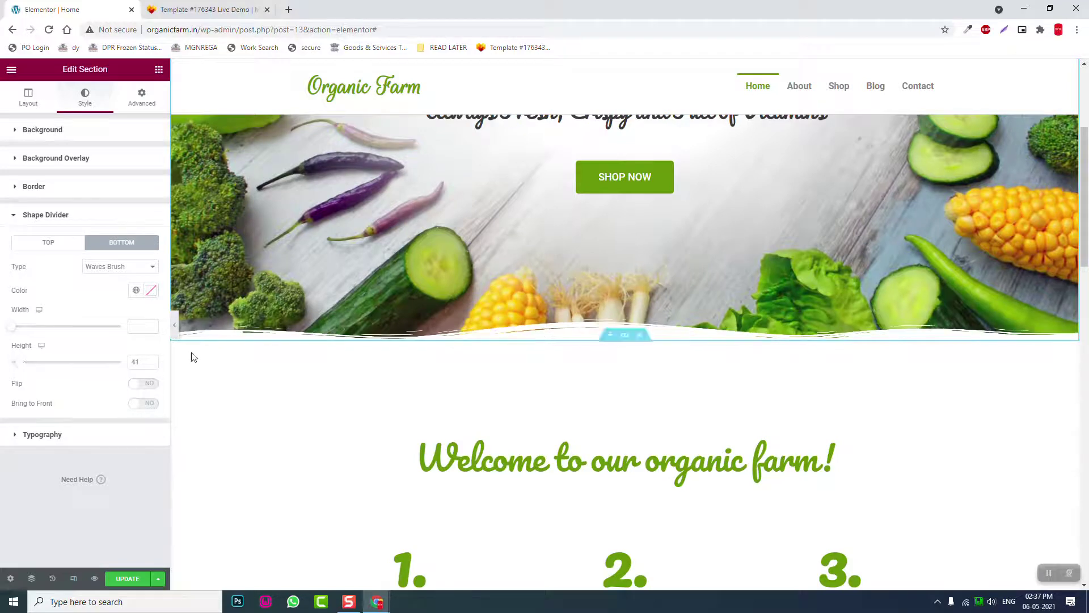
Step: Check the hero's wavy bottom edge at full width against the sections below, and update the page
{"action": "left_click", "coordinate": [174, 324]}
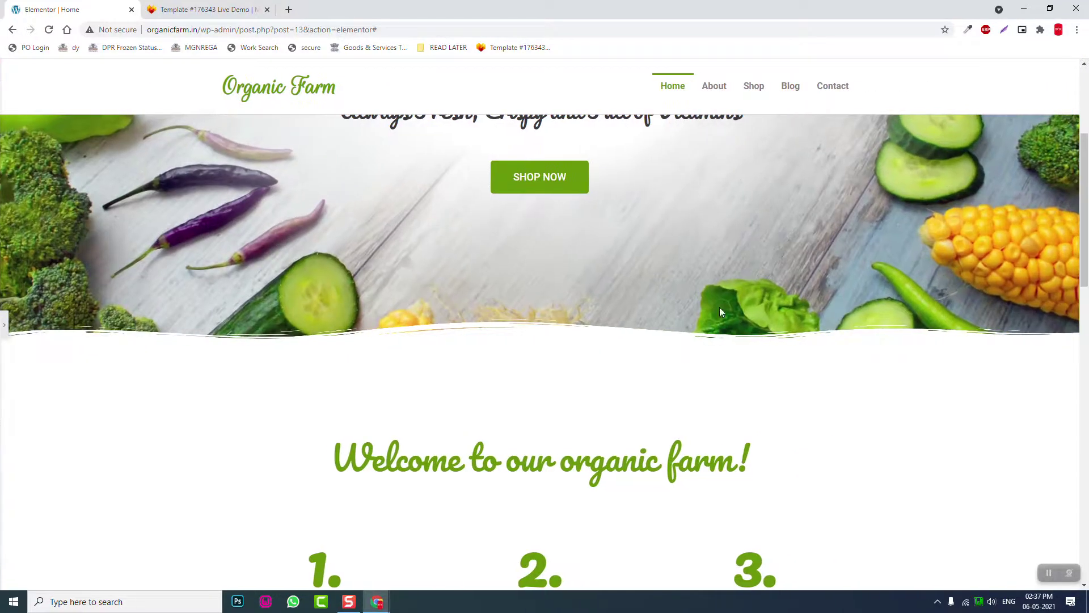
{"action": "scroll", "coordinate": [721, 311], "scroll_direction": "down", "scroll_amount": 6}
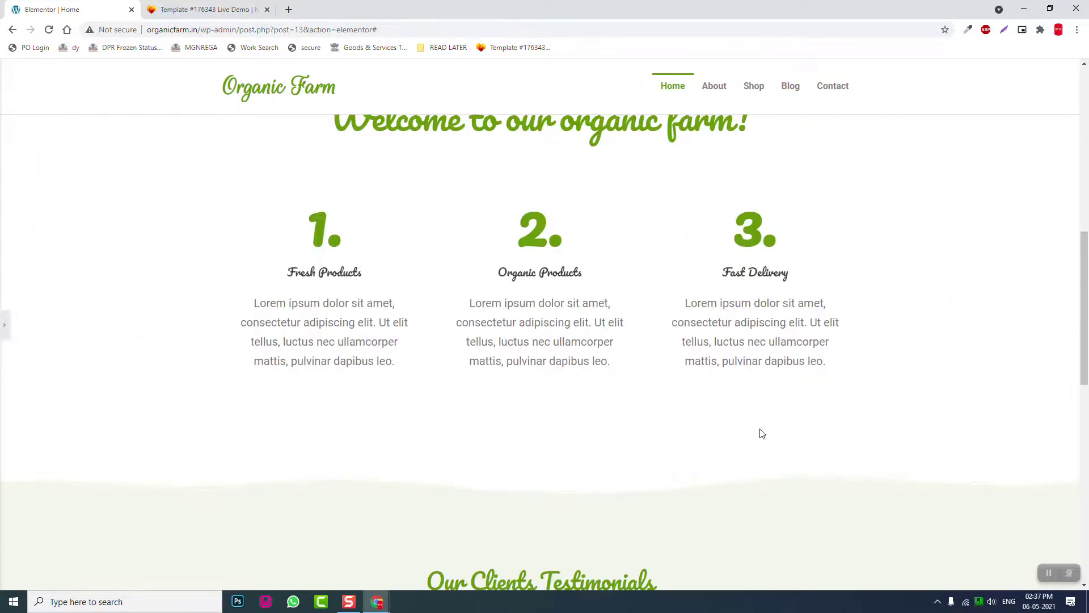
{"action": "scroll", "coordinate": [762, 433], "scroll_direction": "up", "scroll_amount": 6}
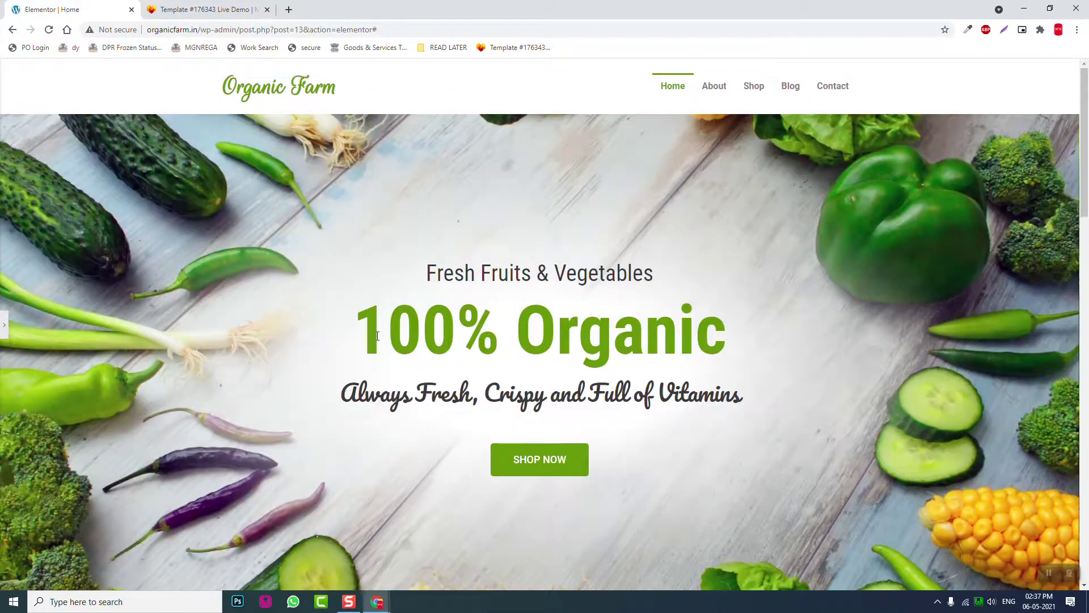
{"action": "left_click", "coordinate": [4, 324]}
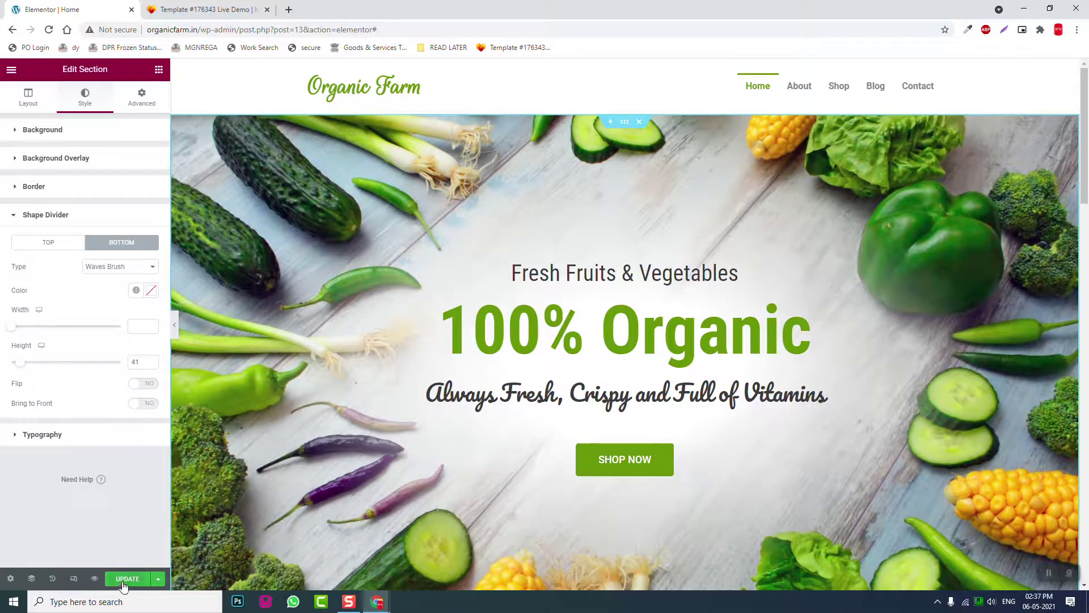
{"action": "left_click", "coordinate": [125, 579]}
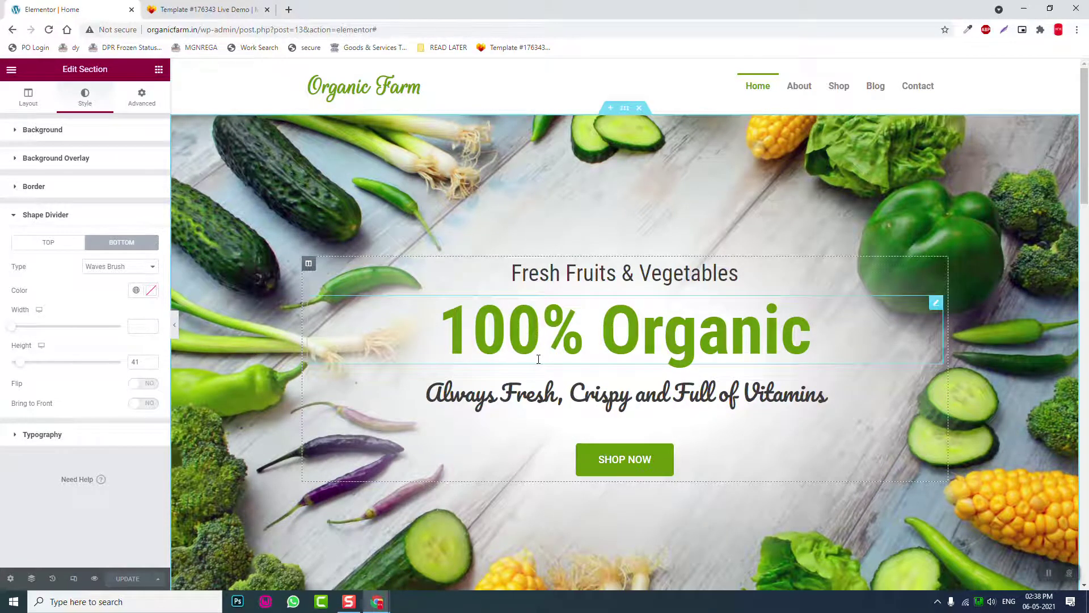
Step: Look through the updated page in the editor from the hero section down to the footer
{"action": "scroll", "coordinate": [544, 356], "scroll_direction": "down", "scroll_amount": 4}
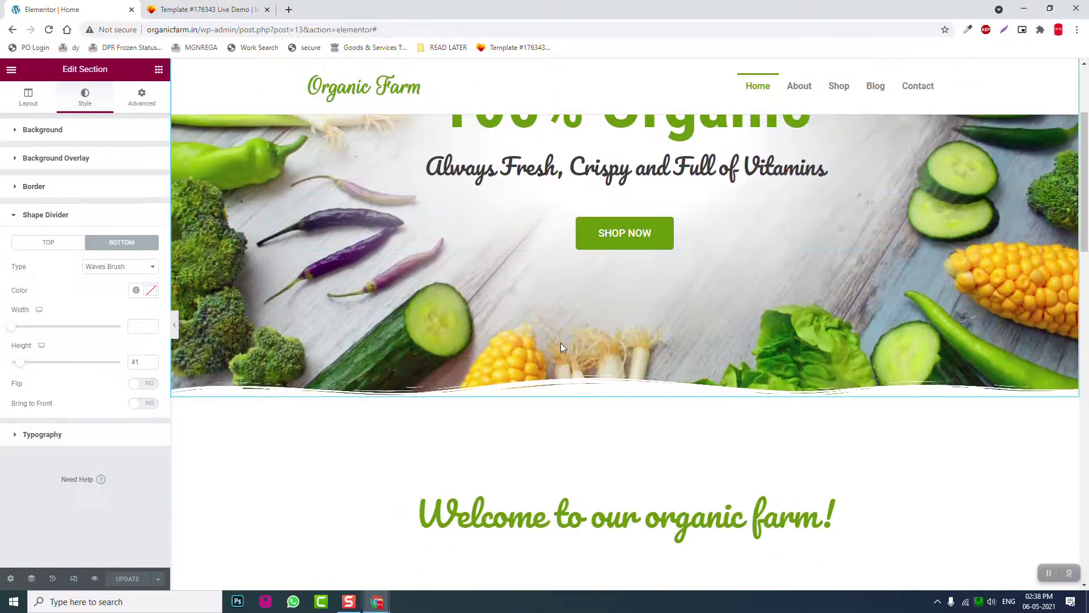
{"action": "scroll", "coordinate": [560, 346], "scroll_direction": "down", "scroll_amount": 6}
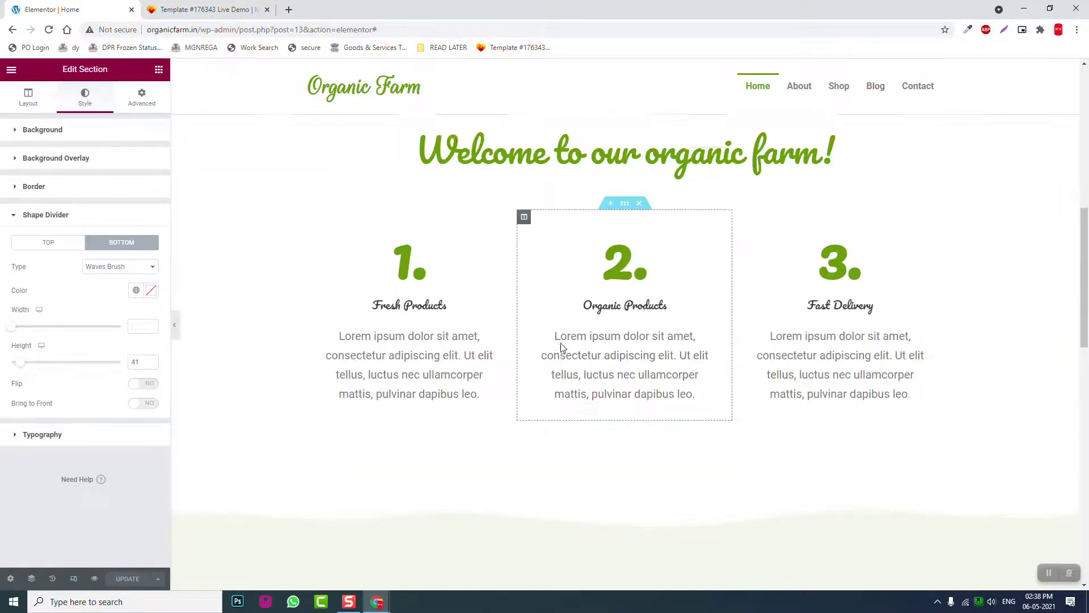
{"action": "scroll", "coordinate": [562, 348], "scroll_direction": "down", "scroll_amount": 3}
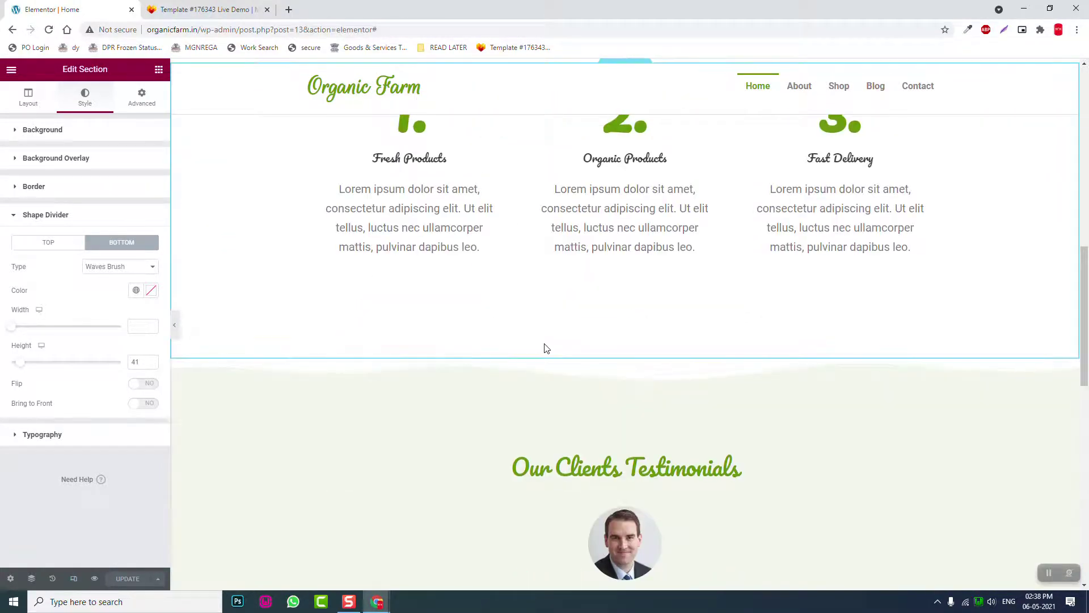
{"action": "scroll", "coordinate": [546, 346], "scroll_direction": "down", "scroll_amount": 2}
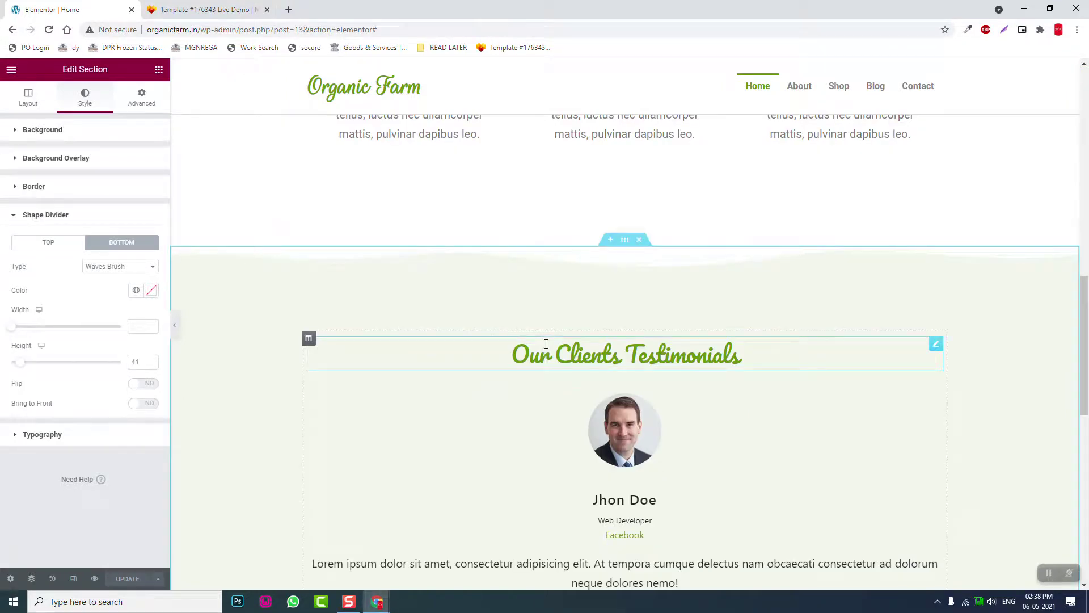
{"action": "scroll", "coordinate": [610, 315], "scroll_direction": "down", "scroll_amount": 2}
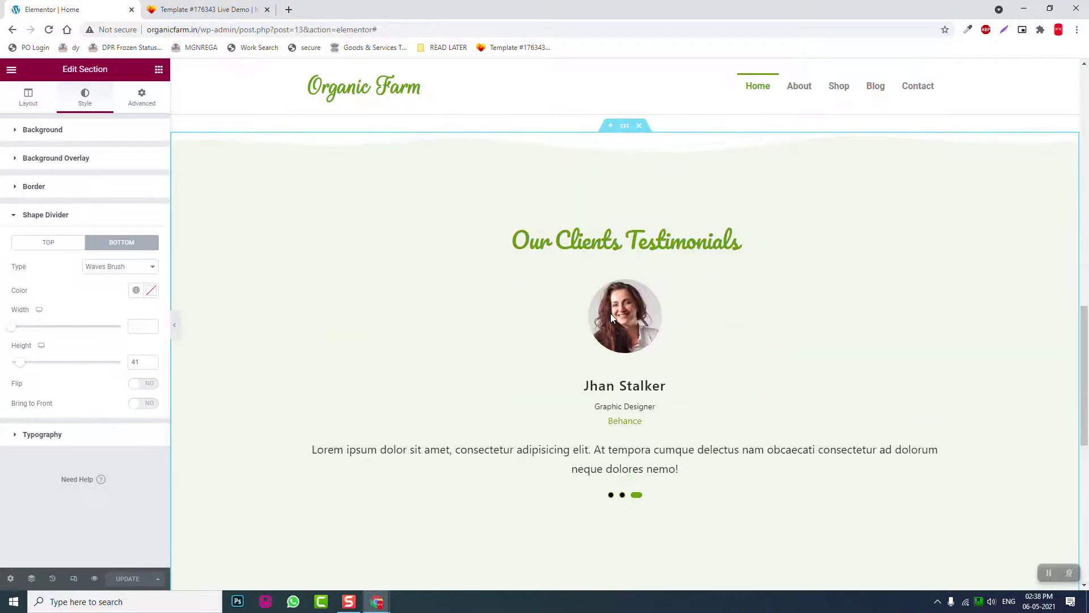
{"action": "scroll", "coordinate": [610, 313], "scroll_direction": "down", "scroll_amount": 7}
Step: Review the page at full width from the footer up to the hero and back to the testimonials, examining the wavy section edges
{"action": "left_click", "coordinate": [175, 328]}
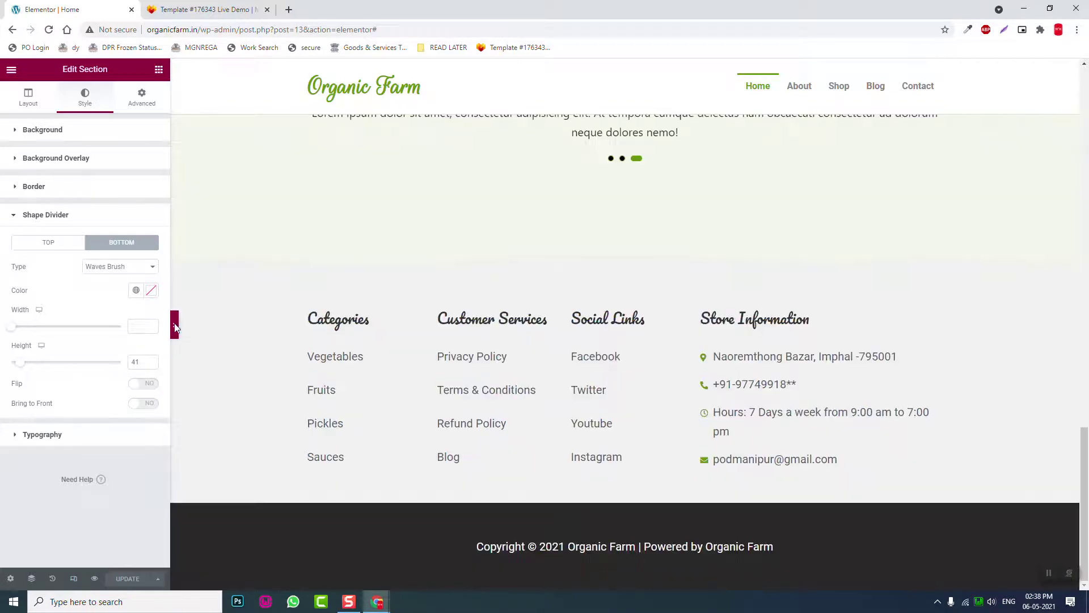
{"action": "scroll", "coordinate": [285, 308], "scroll_direction": "up", "scroll_amount": 4}
{"action": "scroll", "coordinate": [286, 309], "scroll_direction": "up", "scroll_amount": 7}
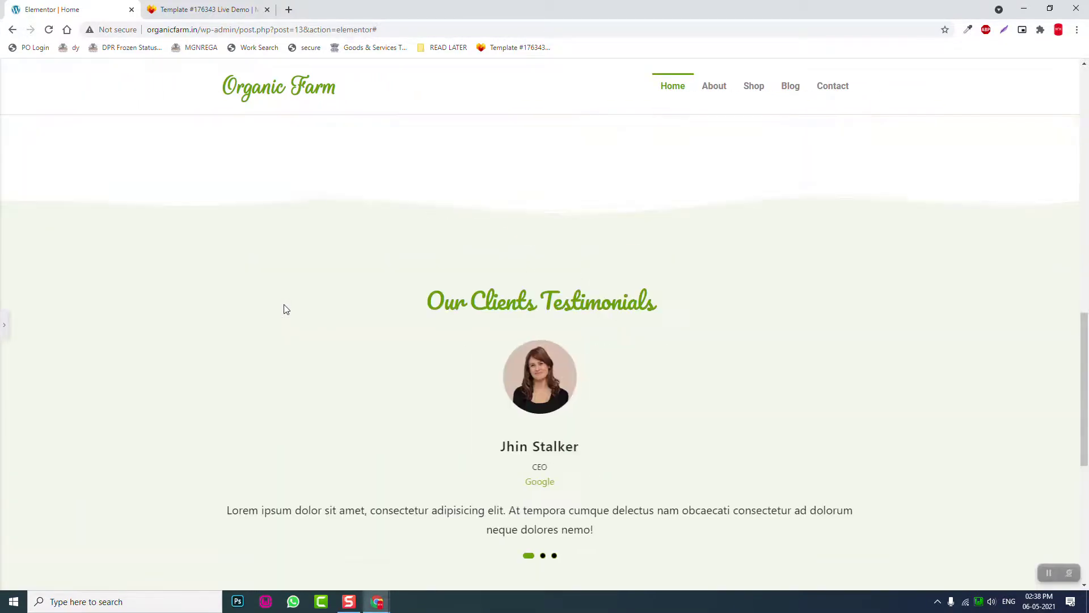
{"action": "scroll", "coordinate": [285, 307], "scroll_direction": "up", "scroll_amount": 4}
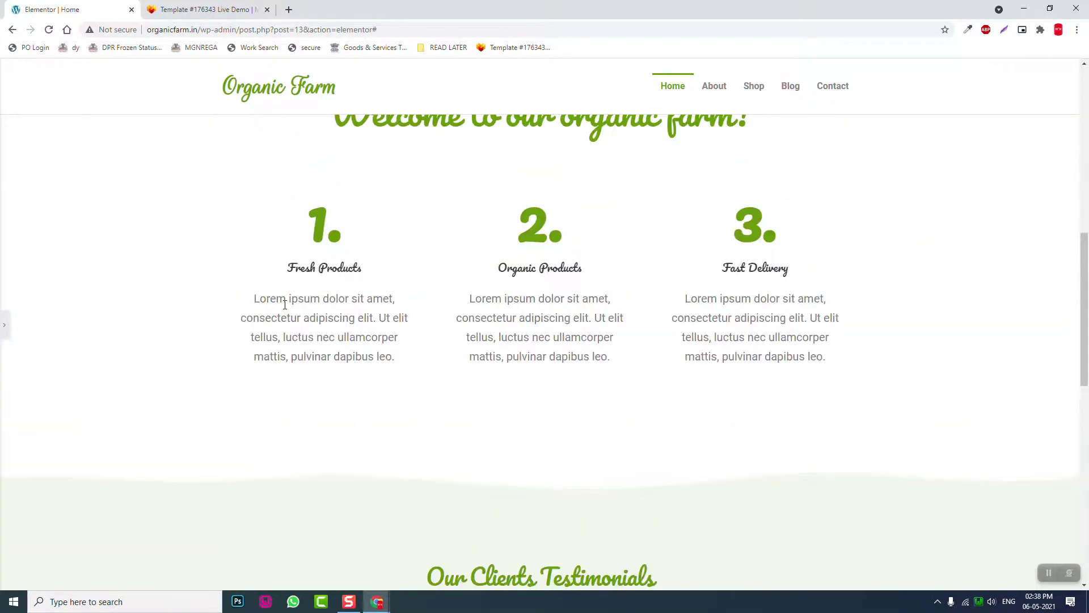
{"action": "scroll", "coordinate": [303, 306], "scroll_direction": "down", "scroll_amount": 2}
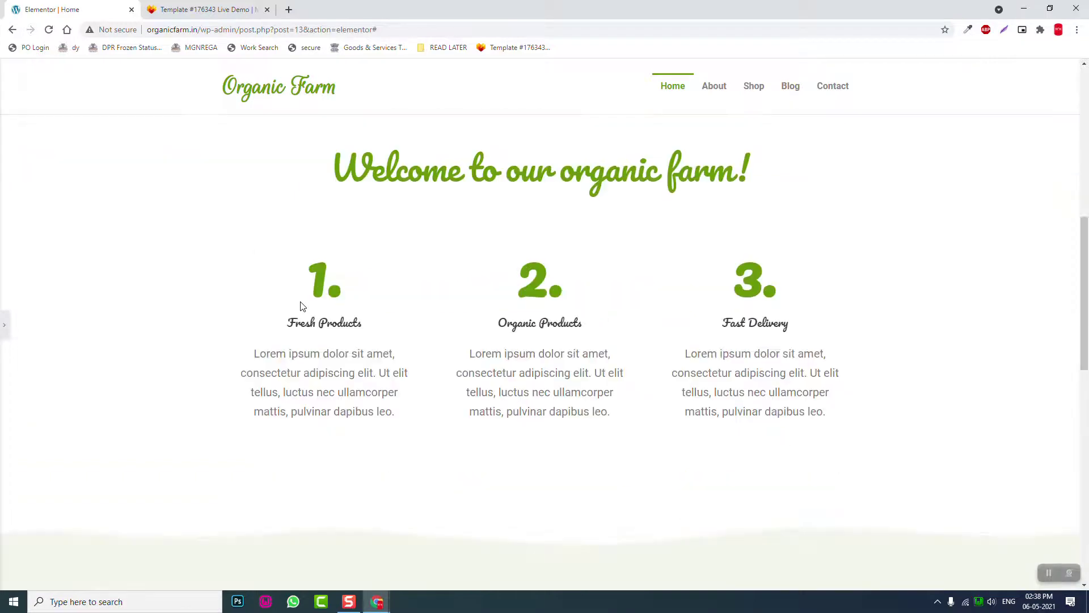
{"action": "scroll", "coordinate": [303, 306], "scroll_direction": "up", "scroll_amount": 4}
{"action": "scroll", "coordinate": [303, 307], "scroll_direction": "up", "scroll_amount": 4}
{"action": "scroll", "coordinate": [303, 307], "scroll_direction": "down", "scroll_amount": 12}
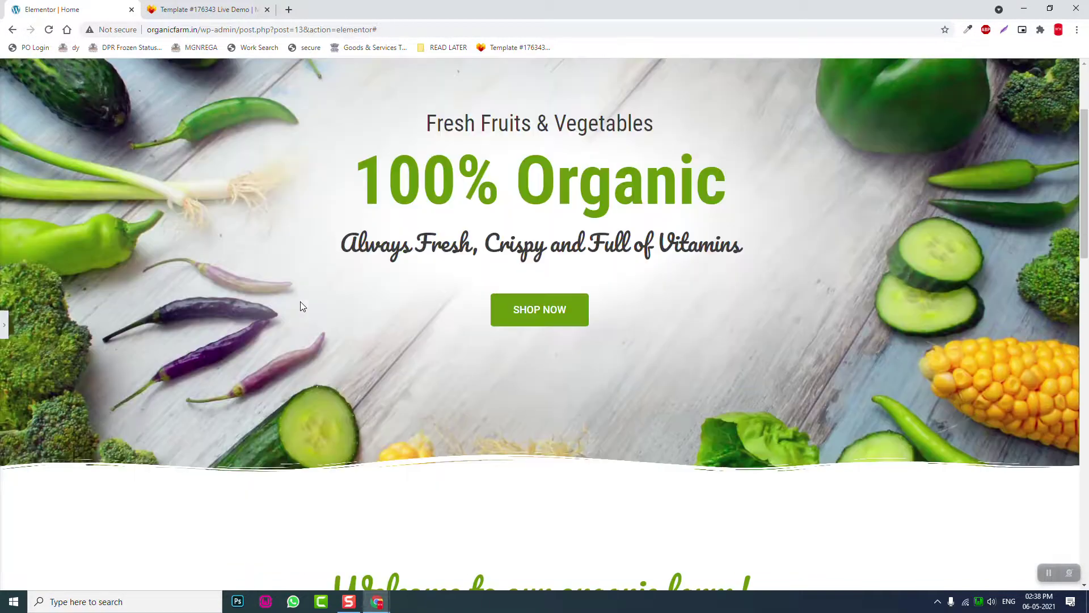
{"action": "scroll", "coordinate": [303, 306], "scroll_direction": "down", "scroll_amount": 2}
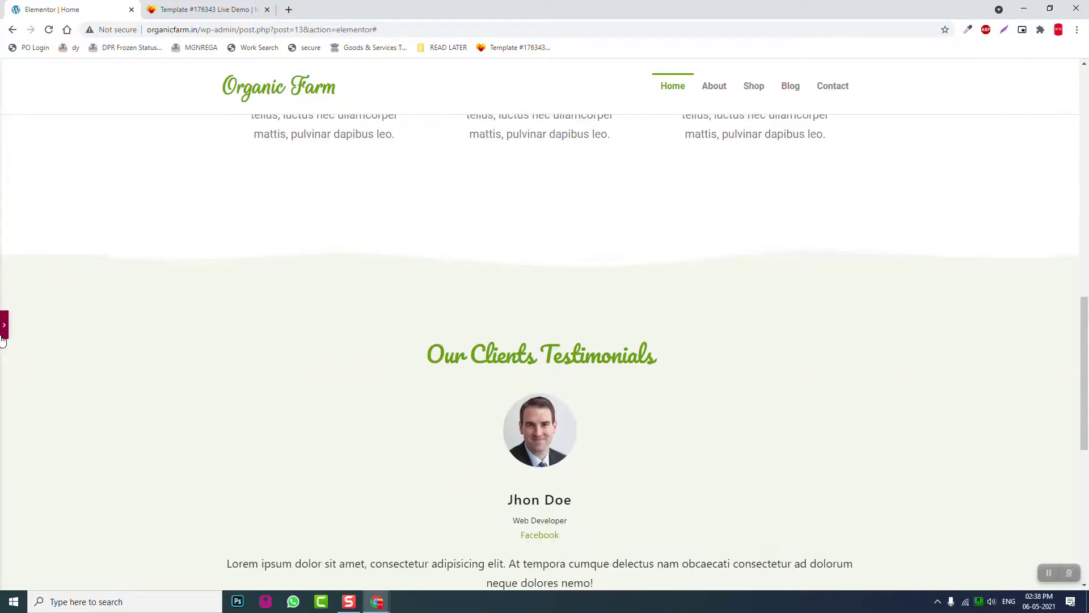
{"action": "left_click", "coordinate": [2, 327]}
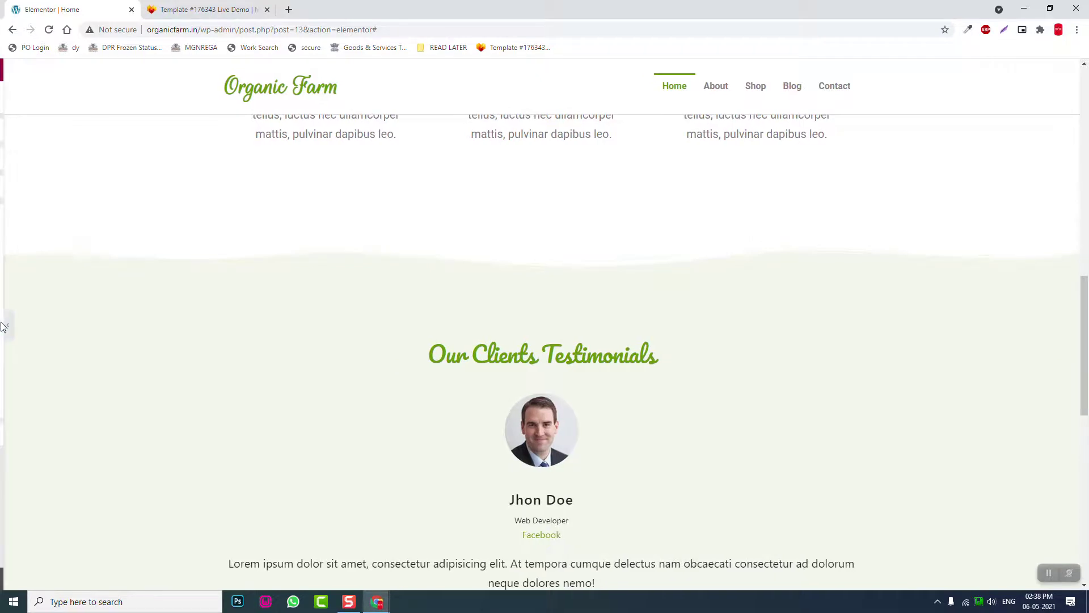